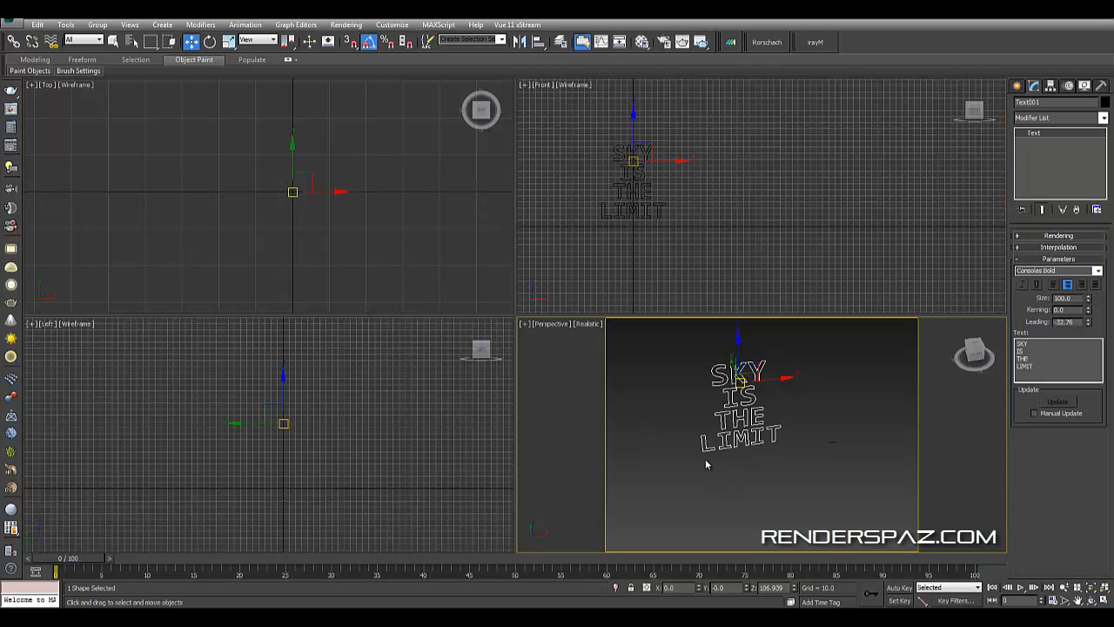
click(710, 465)
click(717, 417)
key(alt+w)
alt+middle_drag(639, 363, 622, 416)
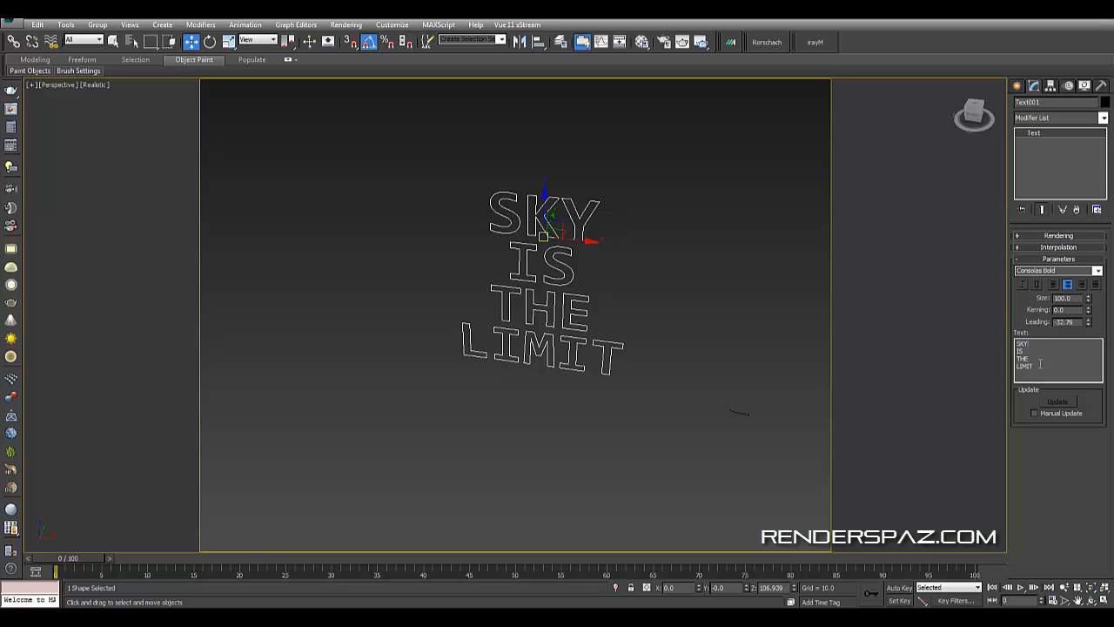
- Bring up the spline creation tools and switch the Front view to Realistic shading
click(1016, 86)
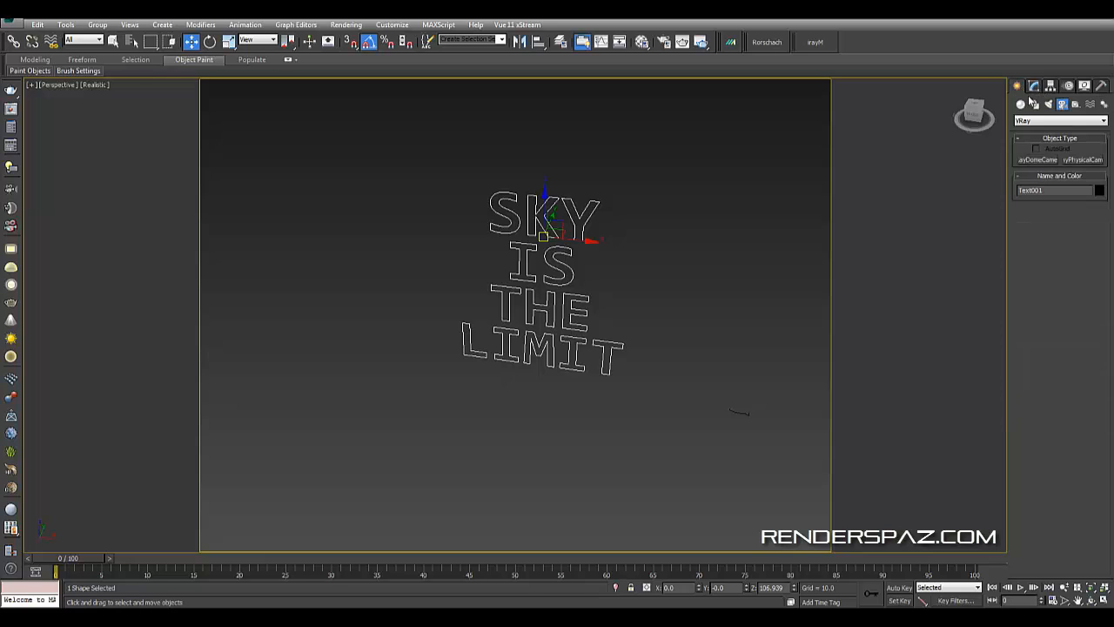
click(1034, 104)
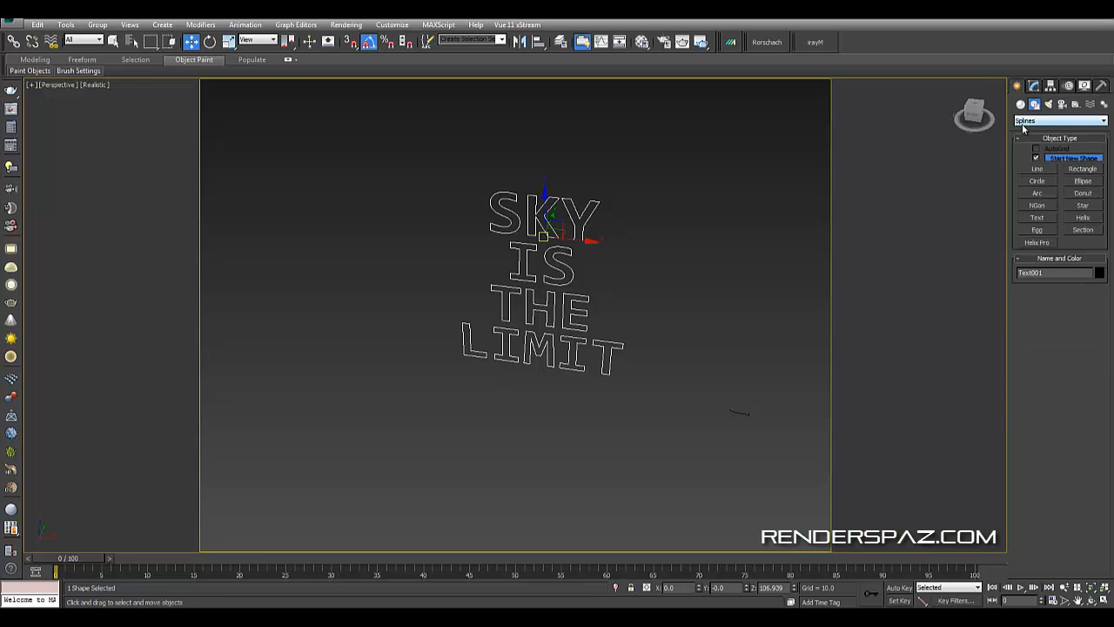
key(alt+w)
middle_drag(661, 243, 806, 247)
key(F3)
scroll(800, 229, up, 5)
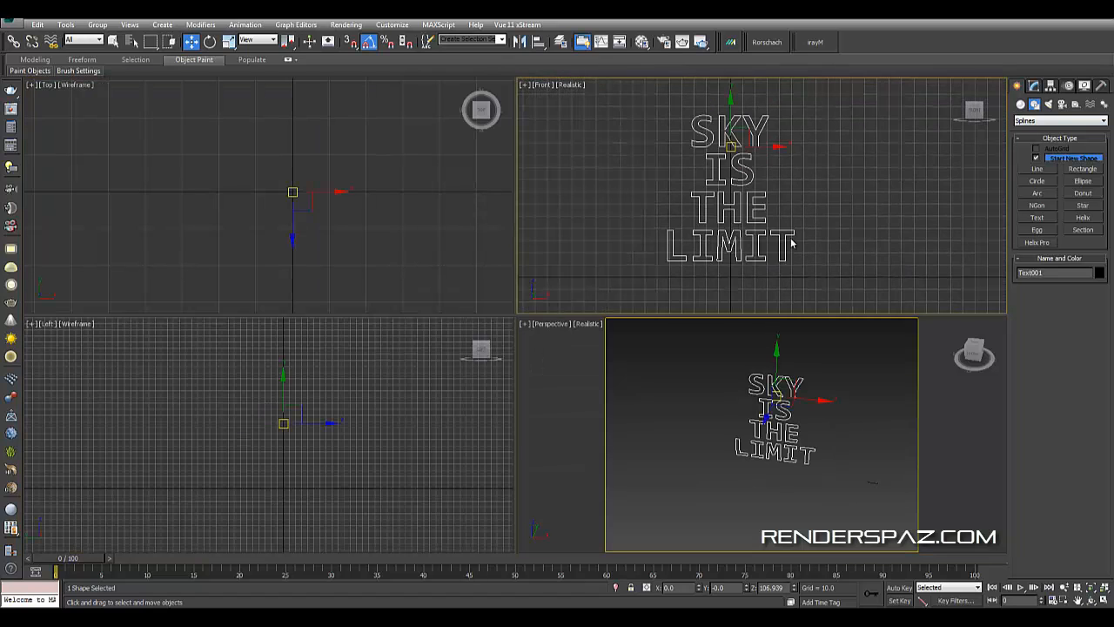
middle_drag(845, 242, 851, 241)
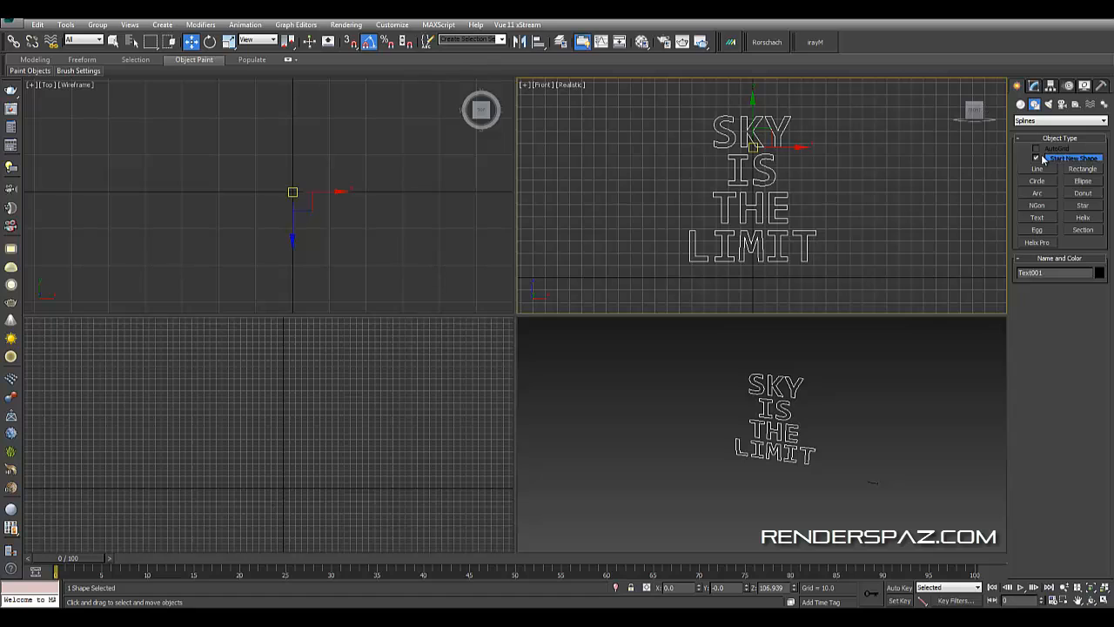
- Place a second SKY IS THE LIMIT text shape beside the original in the Front view, in Consolas Bold at size 100
click(1037, 217)
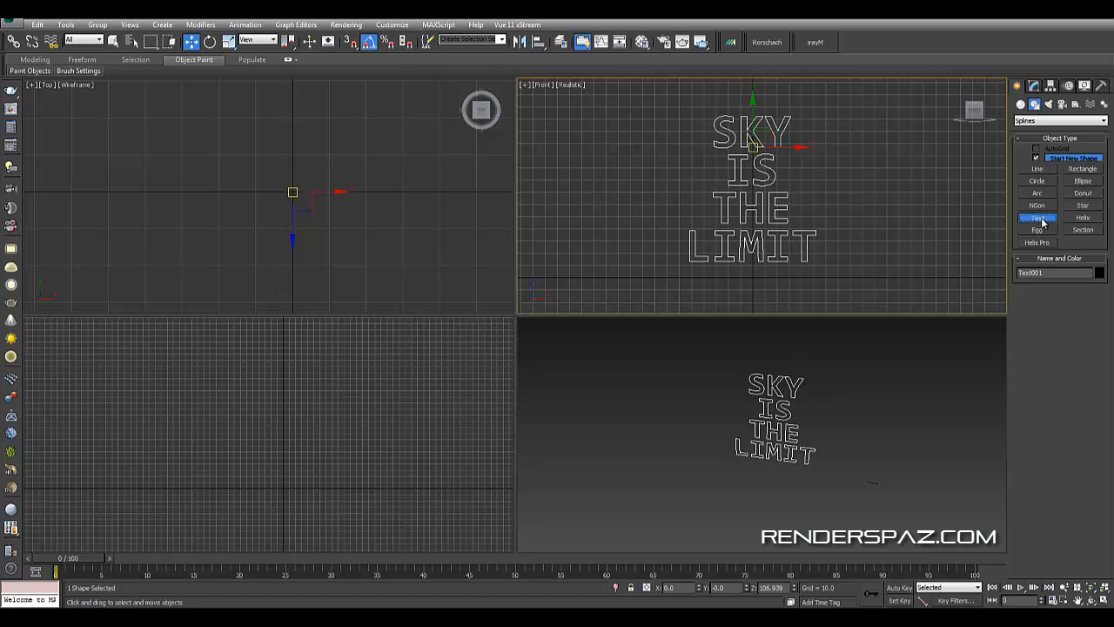
click(922, 217)
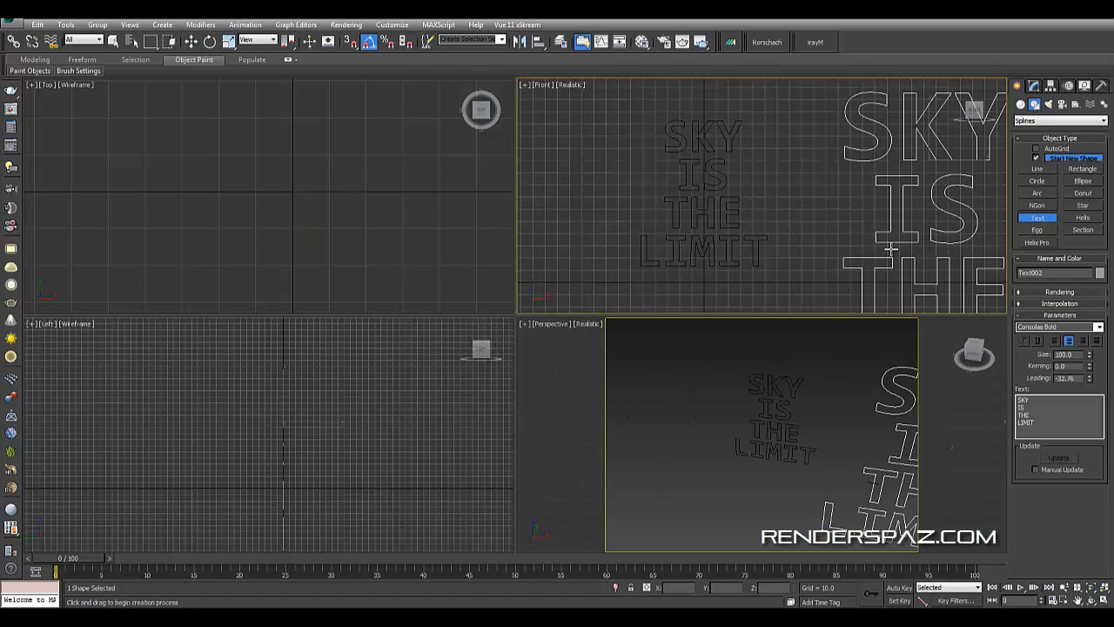
scroll(783, 208, down, 3)
middle_drag(783, 209, 636, 140)
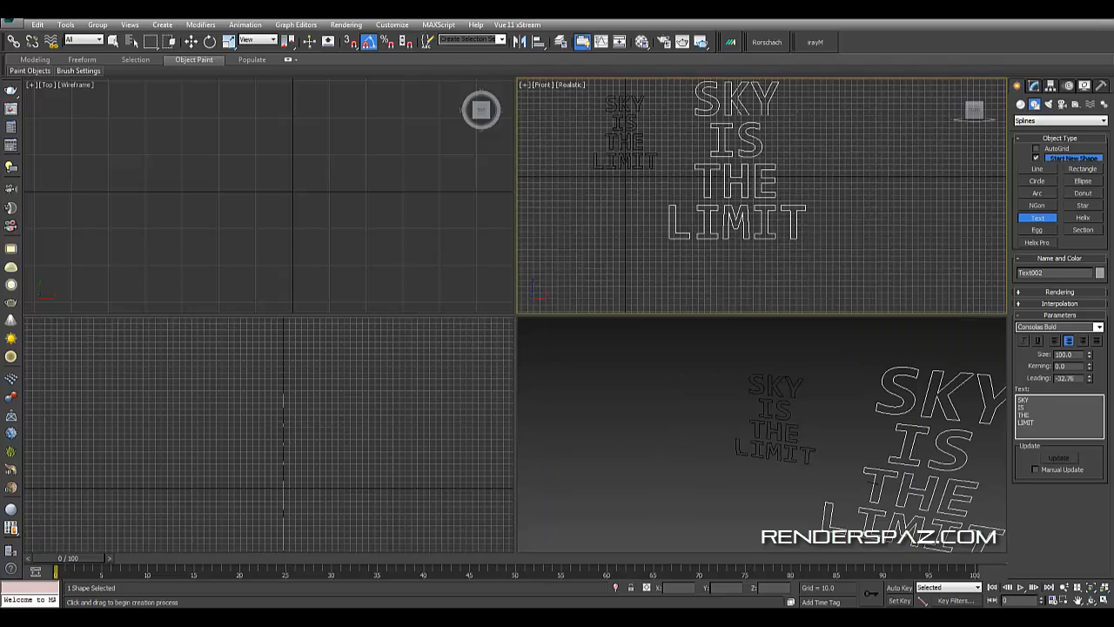
click(1039, 404)
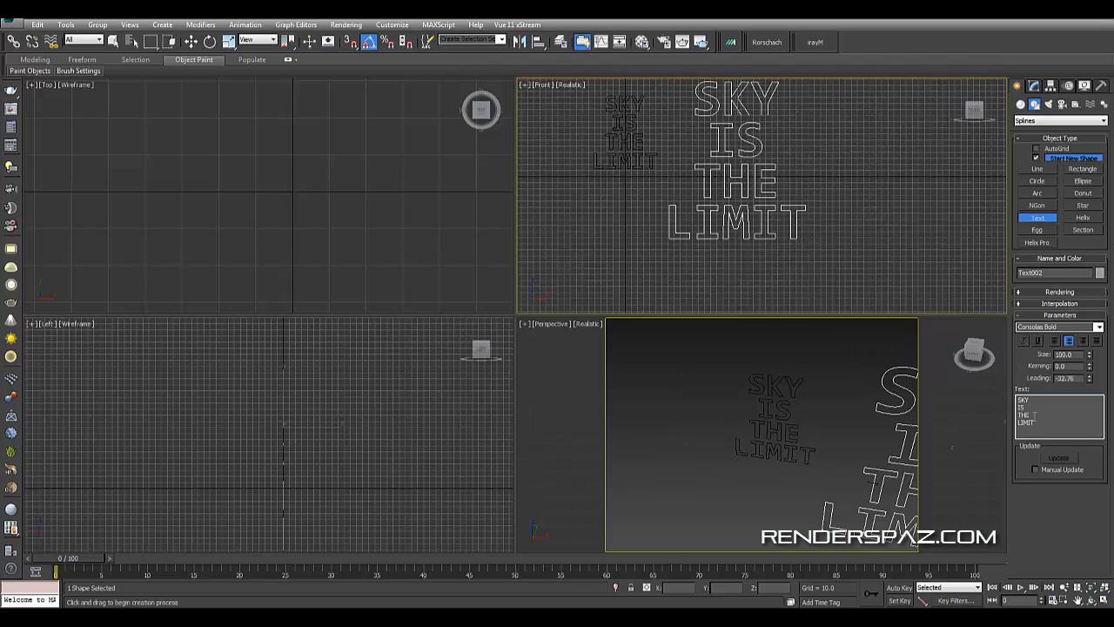
drag(1055, 418, 971, 396)
drag(1046, 426, 969, 396)
click(1055, 423)
- Delete the larger duplicate text shape from the Front view
middle_drag(657, 161, 684, 209)
right_click(641, 168)
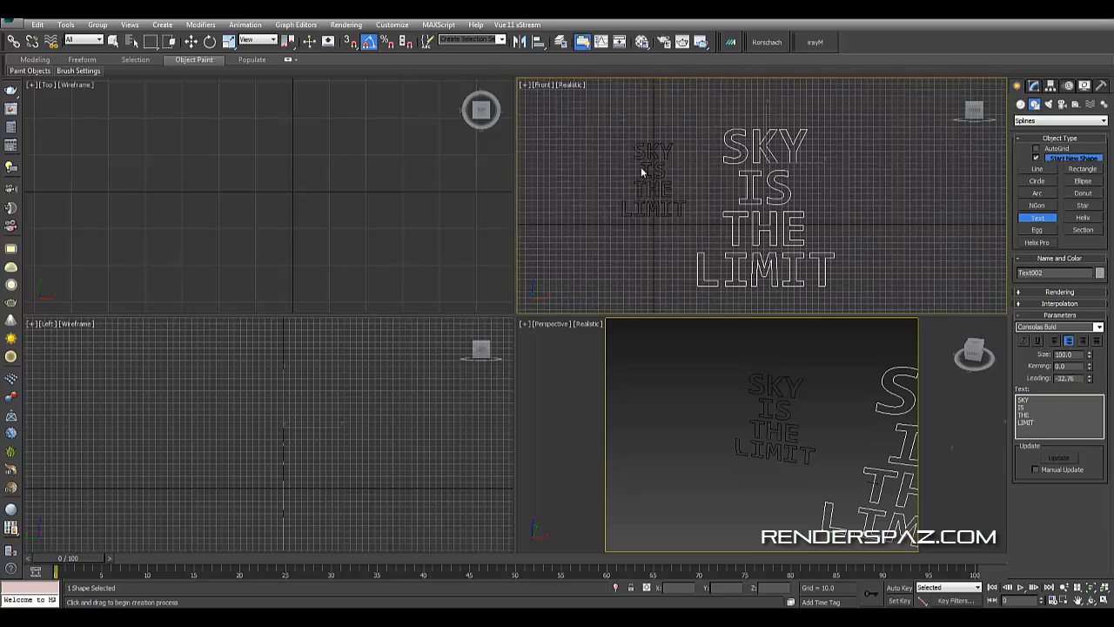
click(651, 173)
click(652, 196)
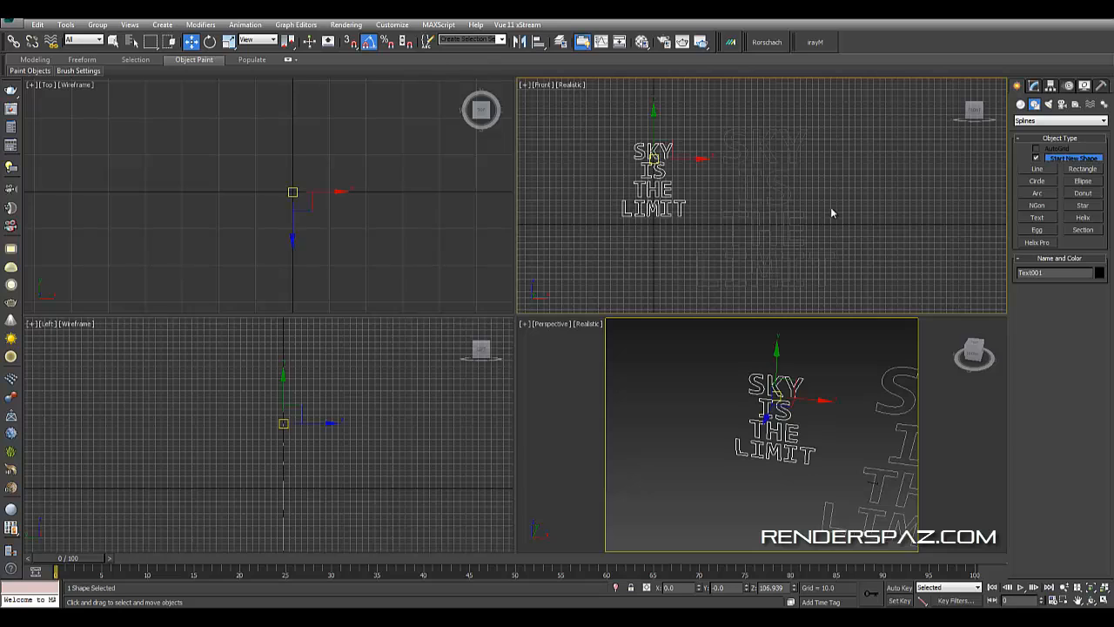
click(773, 200)
key(Delete)
- Try wider line spacing on the original text by raising its leading, and reset the leading to 0
scroll(647, 206, up, 4)
middle_drag(646, 206, 745, 206)
click(825, 244)
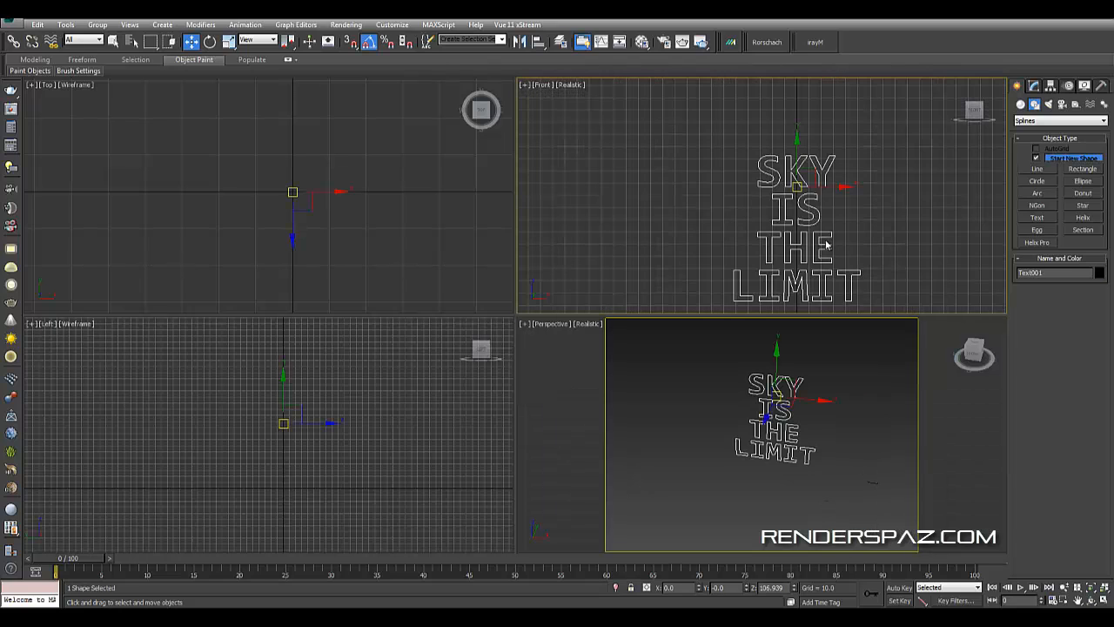
middle_drag(857, 281, 886, 302)
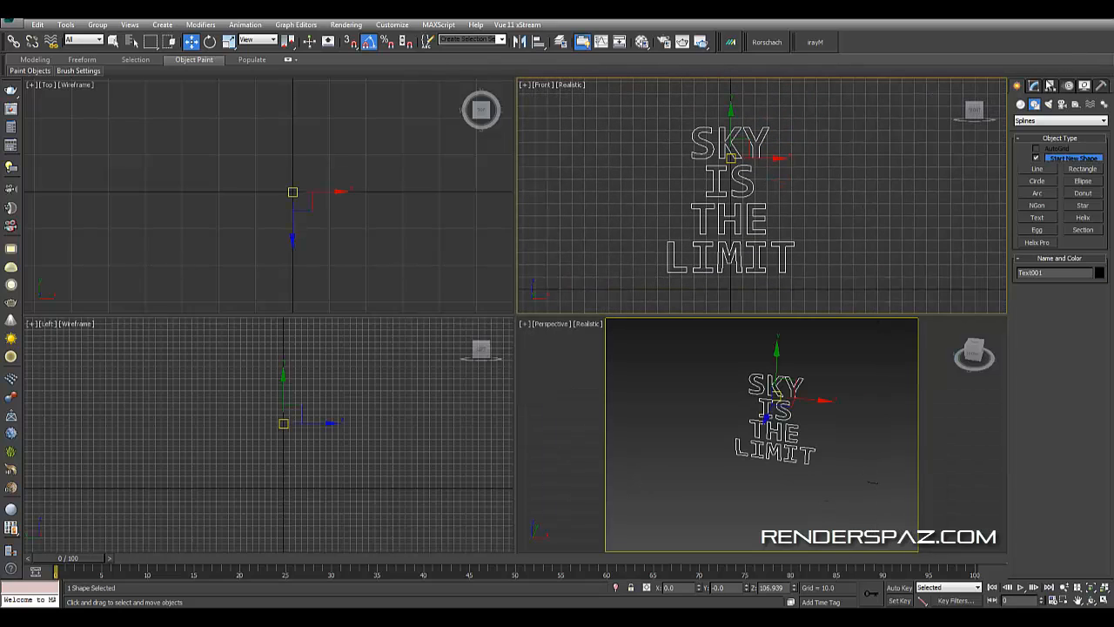
click(1035, 86)
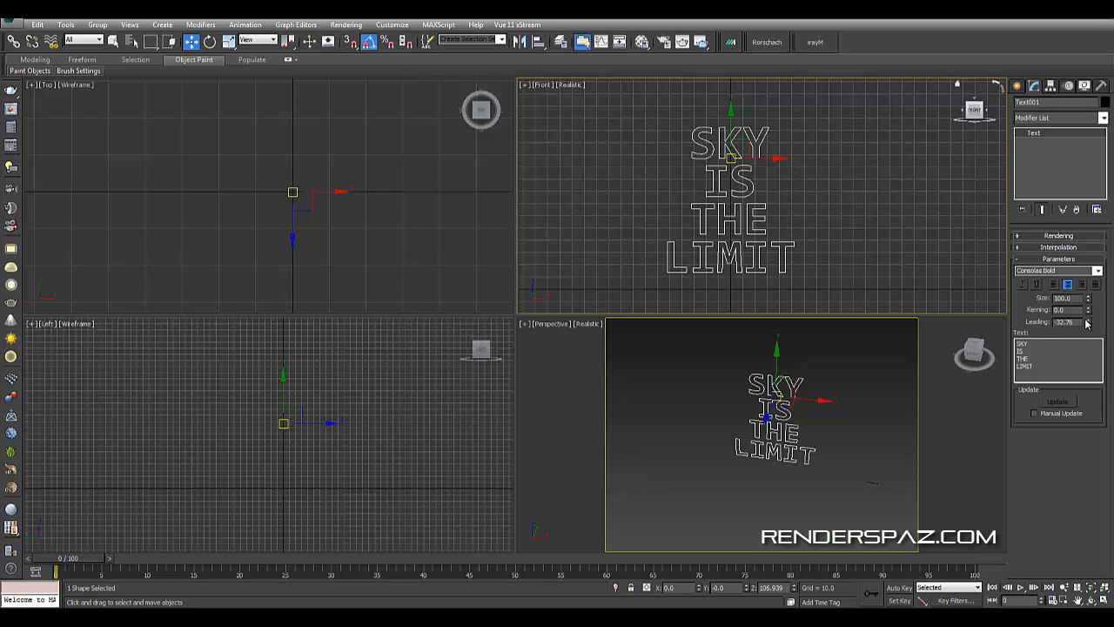
mouse_move(1087, 323)
mouse_down()
mouse_move(1089, 337)
mouse_move(1086, 324)
mouse_up()
right_click(1086, 324)
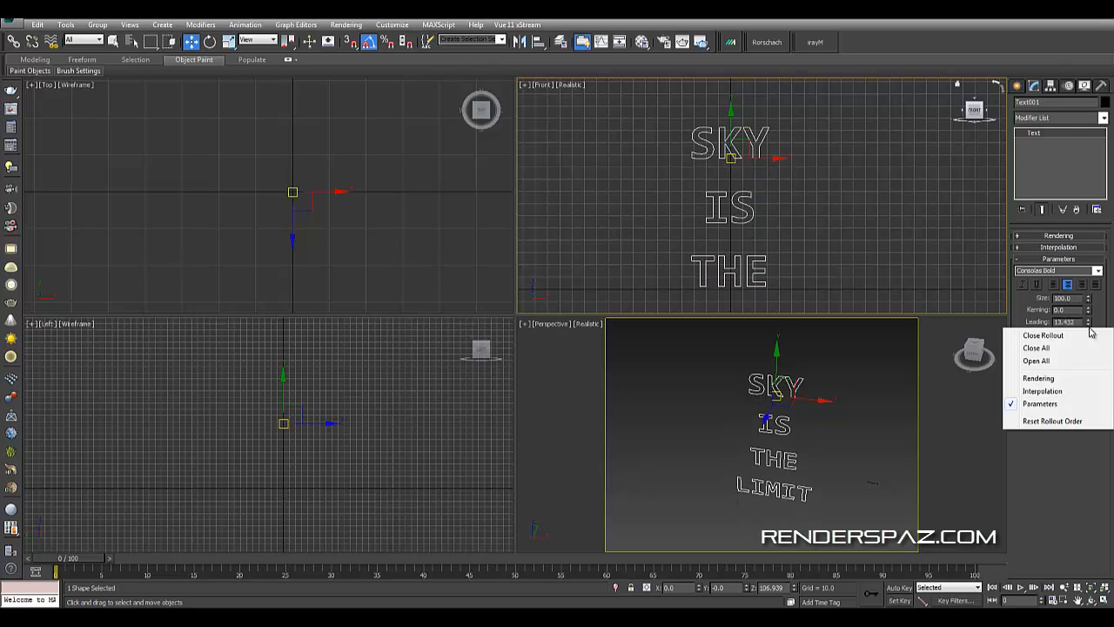
click(1087, 326)
middle_drag(801, 249, 807, 148)
scroll(811, 166, down, 3)
middle_drag(820, 192, 857, 231)
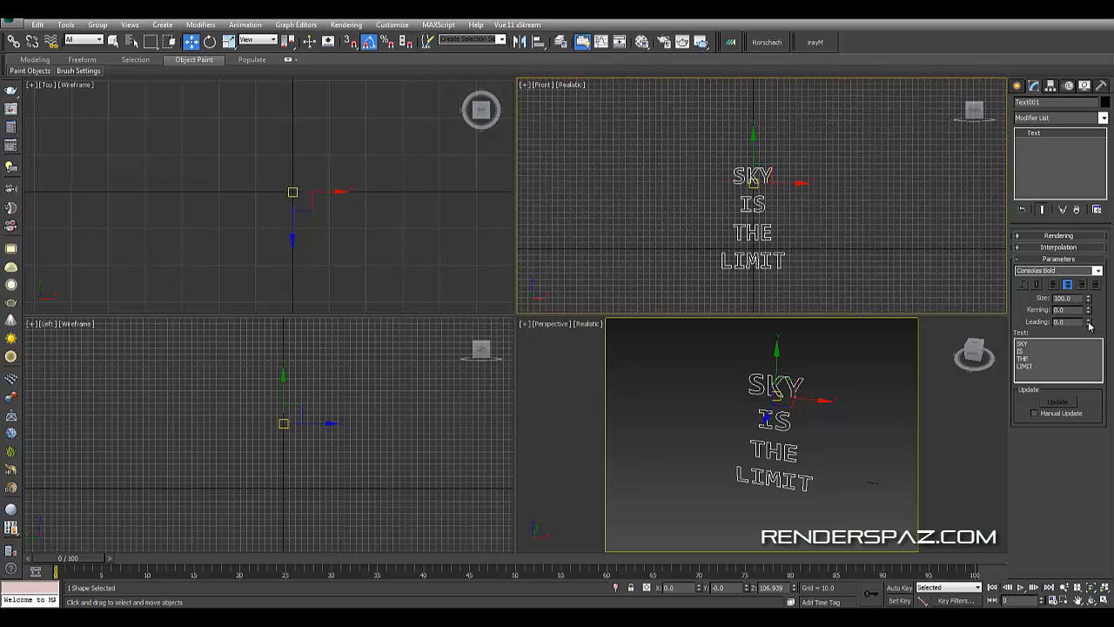
- Undo the leading changes on the text shape
right_click(998, 344)
key(ctrl+z)
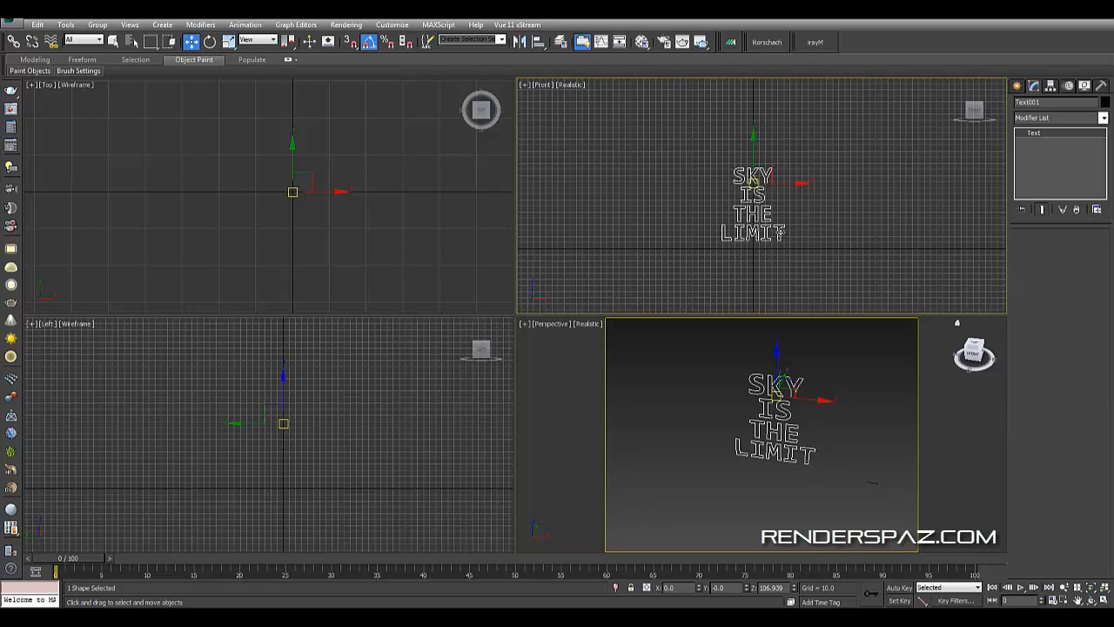
scroll(724, 219, up, 4)
scroll(807, 235, down, 4)
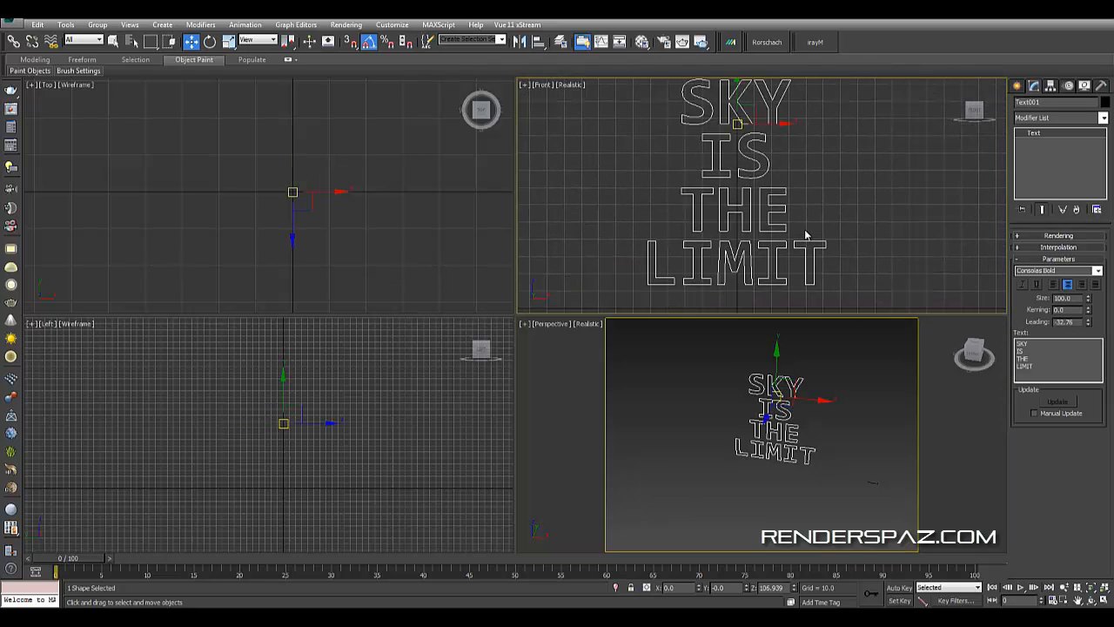
- Examine the text shape and the small profile line beside it in the Perspective and Top views
click(871, 489)
middle_drag(818, 446, 816, 439)
click(795, 421)
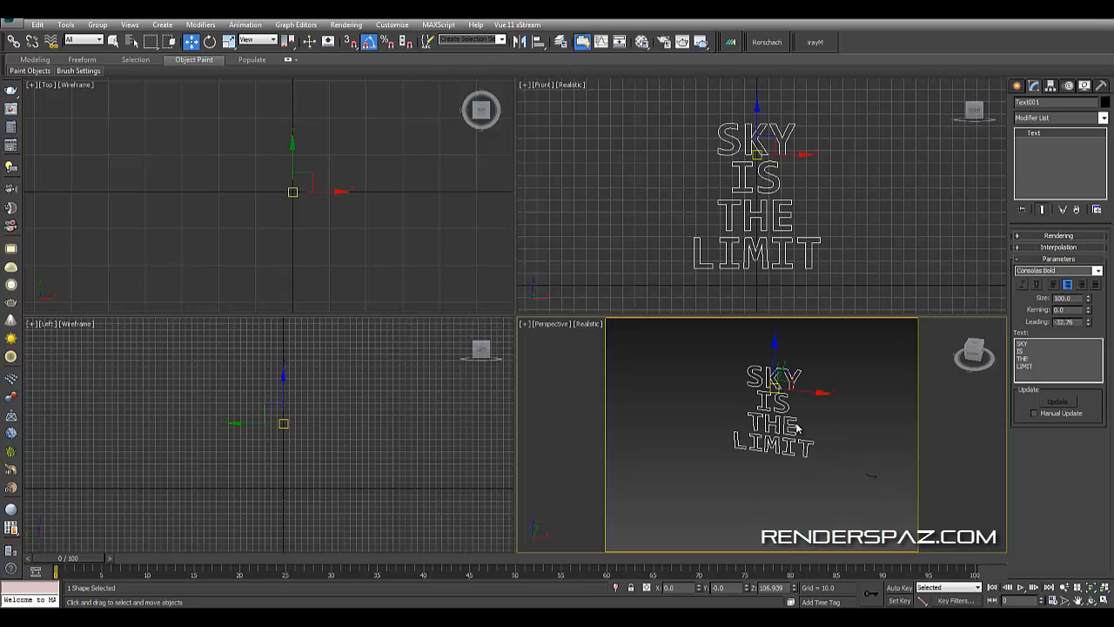
alt+middle_drag(799, 444, 787, 457)
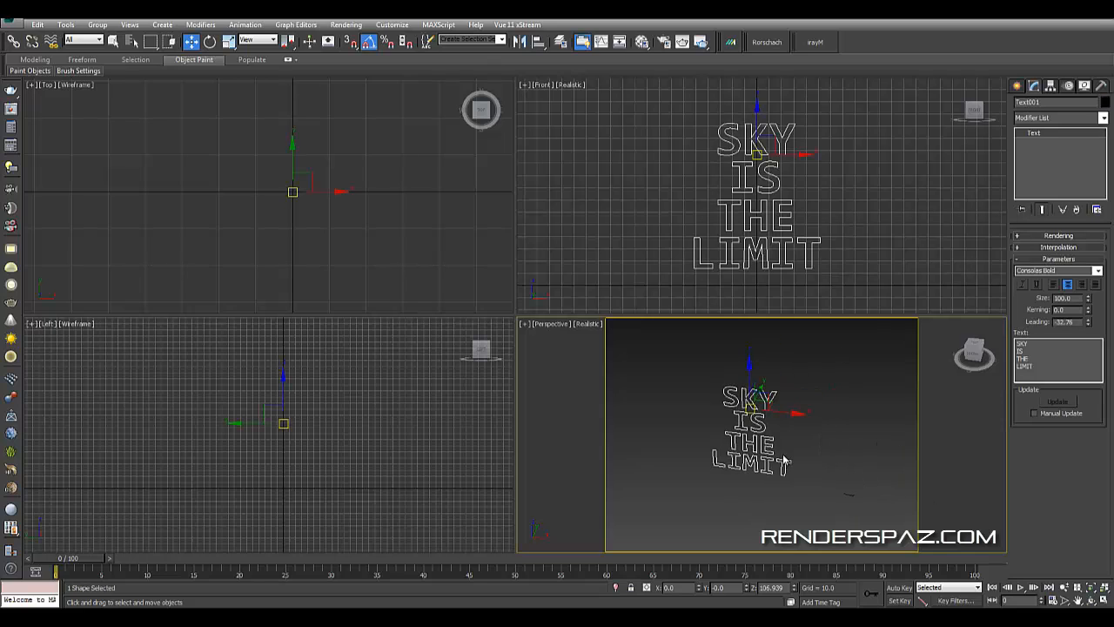
key(alt+w)
alt+middle_drag(665, 386, 657, 383)
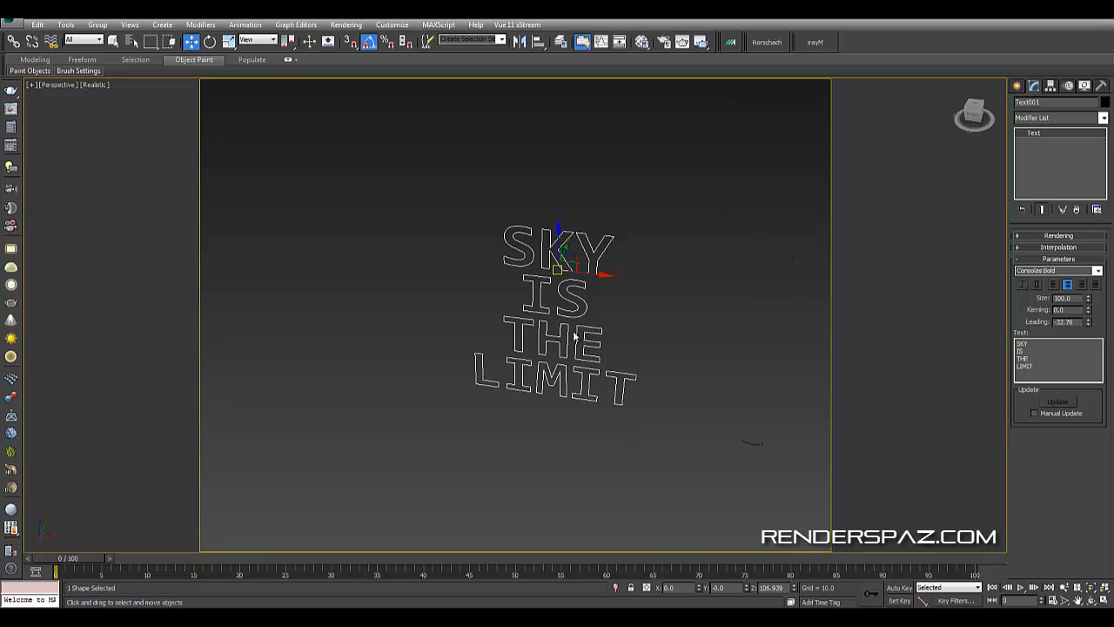
click(681, 353)
click(556, 345)
click(755, 443)
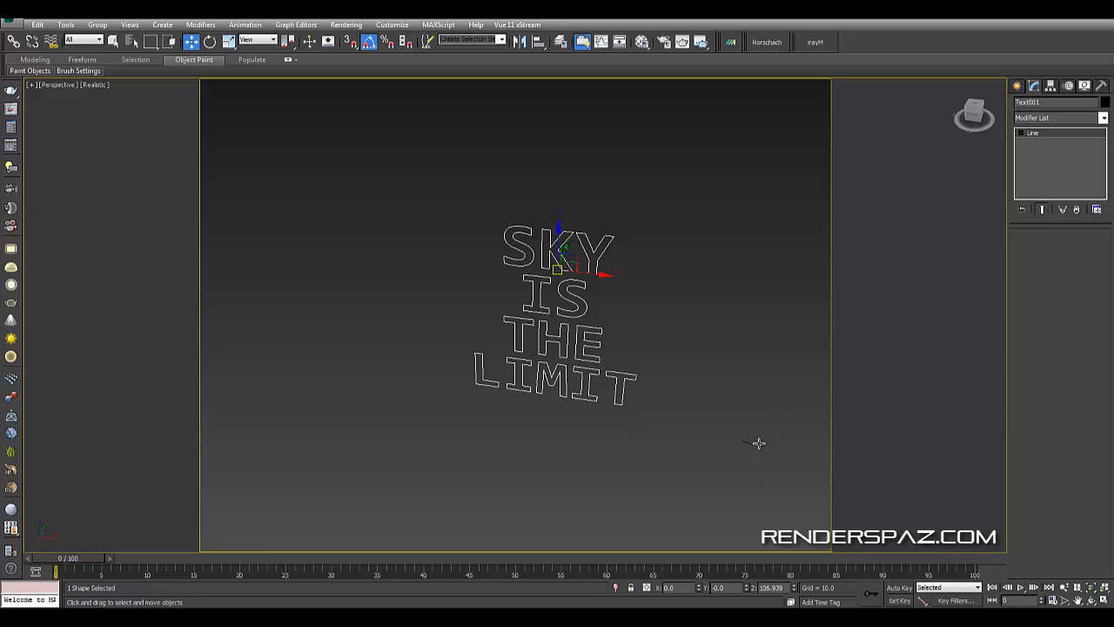
click(616, 393)
key(alt+w)
middle_drag(275, 237, 313, 256)
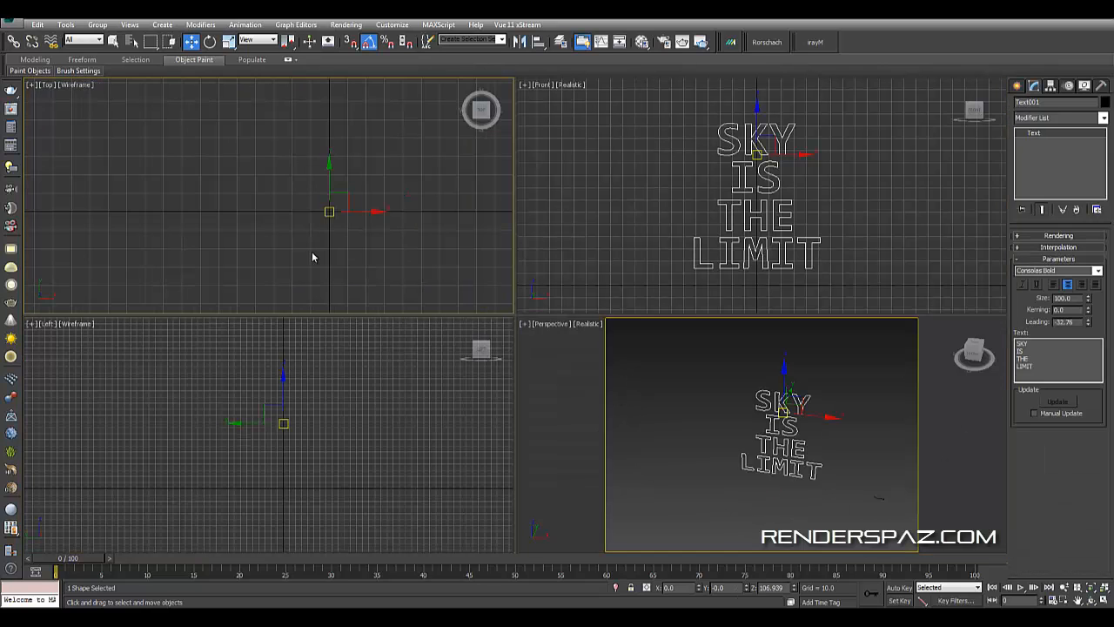
scroll(369, 233, down, 5)
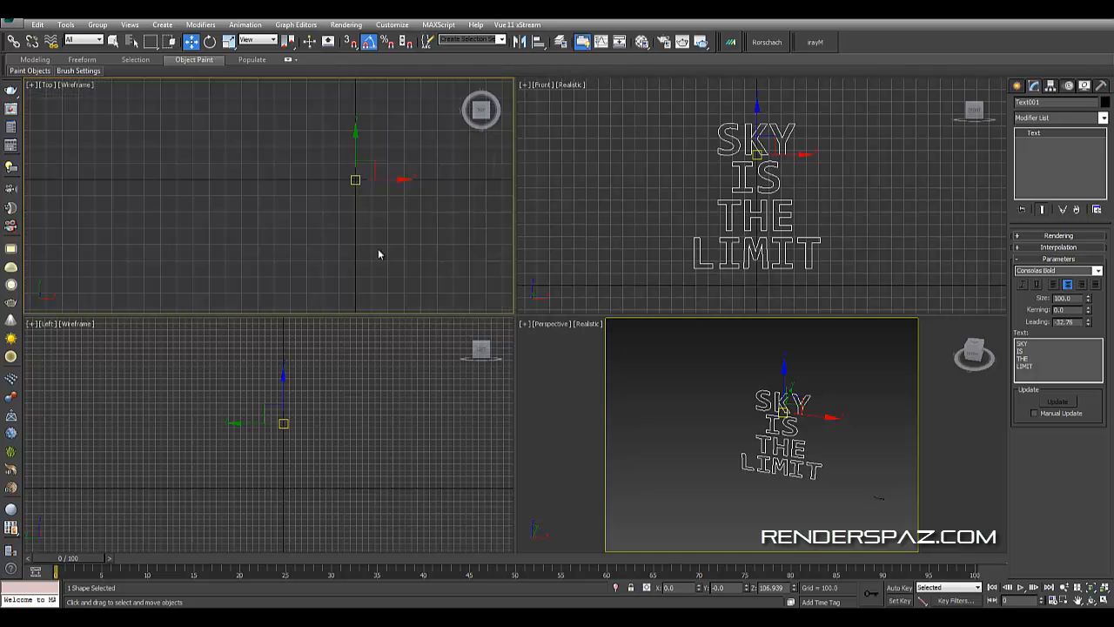
scroll(375, 256, down, 3)
scroll(372, 235, up, 3)
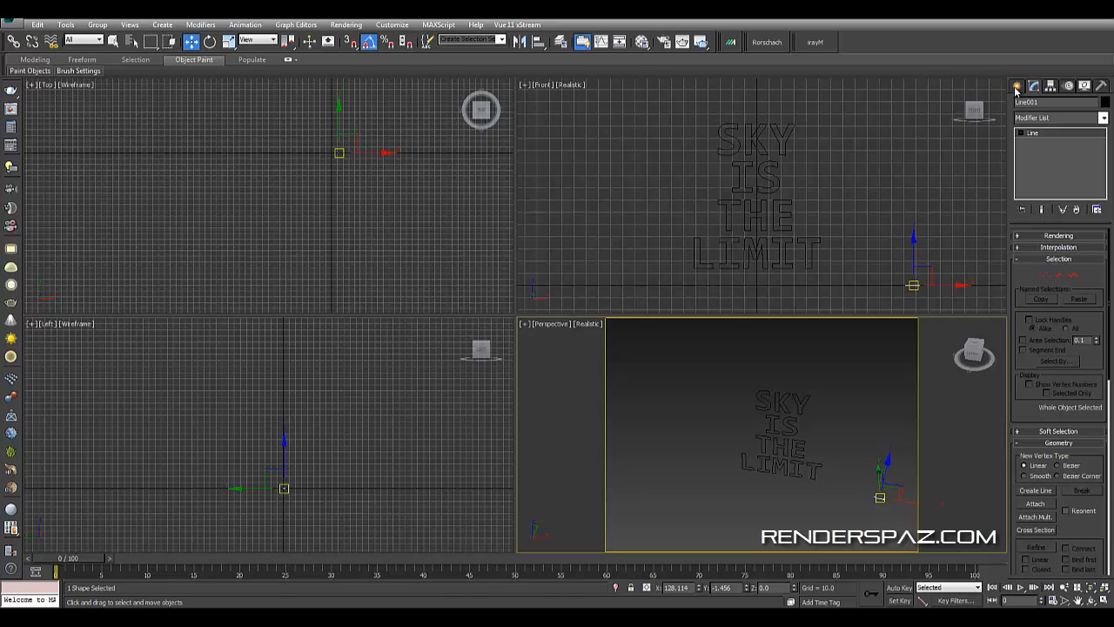
- Draw an open, wavy five-point line with smooth Bezier curves in the Top view, just below the existing profile line
click(1016, 86)
click(1036, 169)
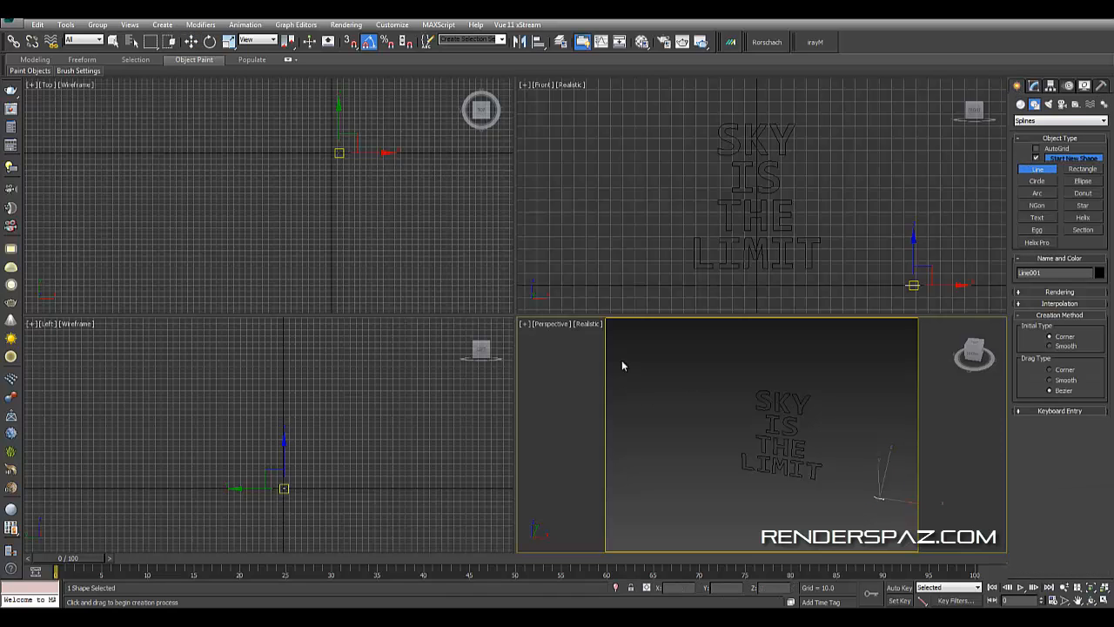
right_click(300, 212)
scroll(351, 158, up, 10)
middle_drag(274, 159, 416, 276)
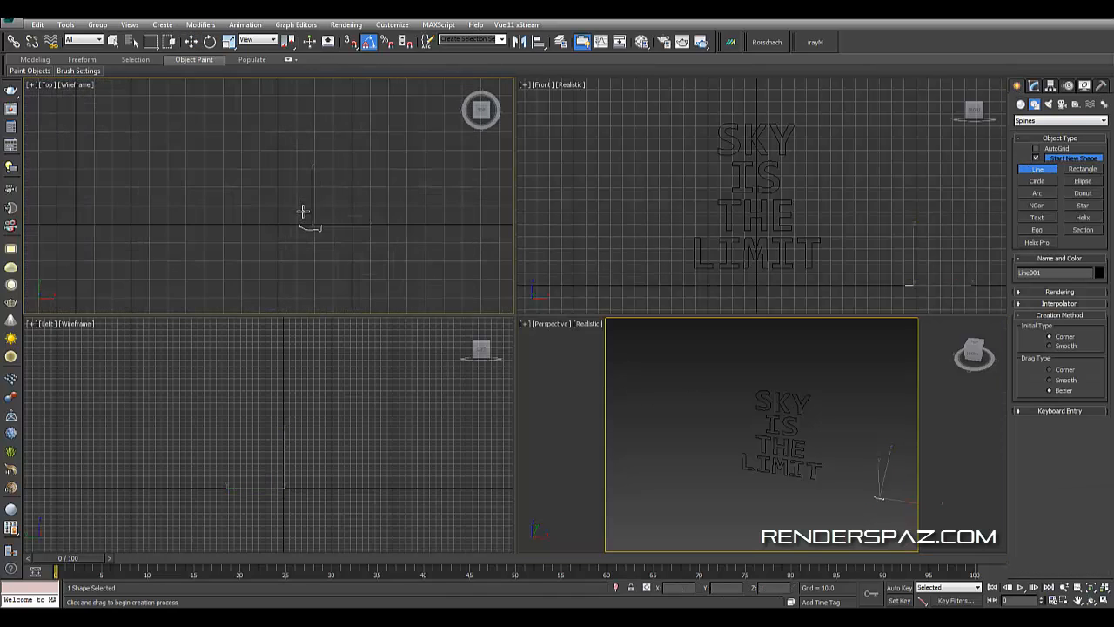
mouse_move(314, 227)
middle_down()
mouse_move(352, 193)
mouse_move(330, 237)
middle_up()
scroll(355, 249, up, 6)
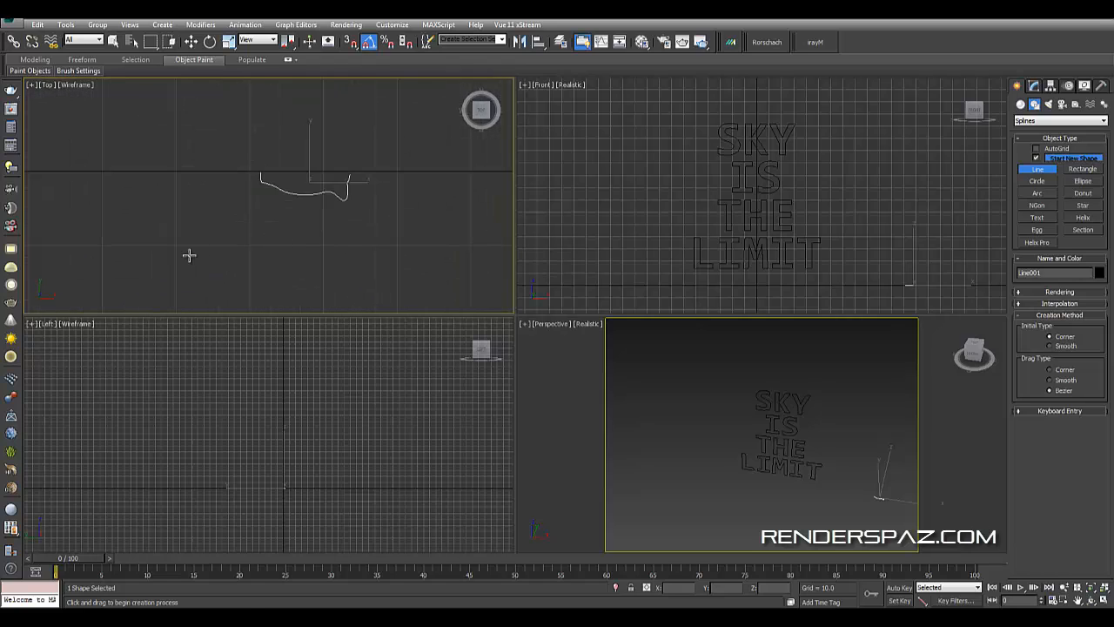
click(189, 255)
drag(229, 278, 368, 262)
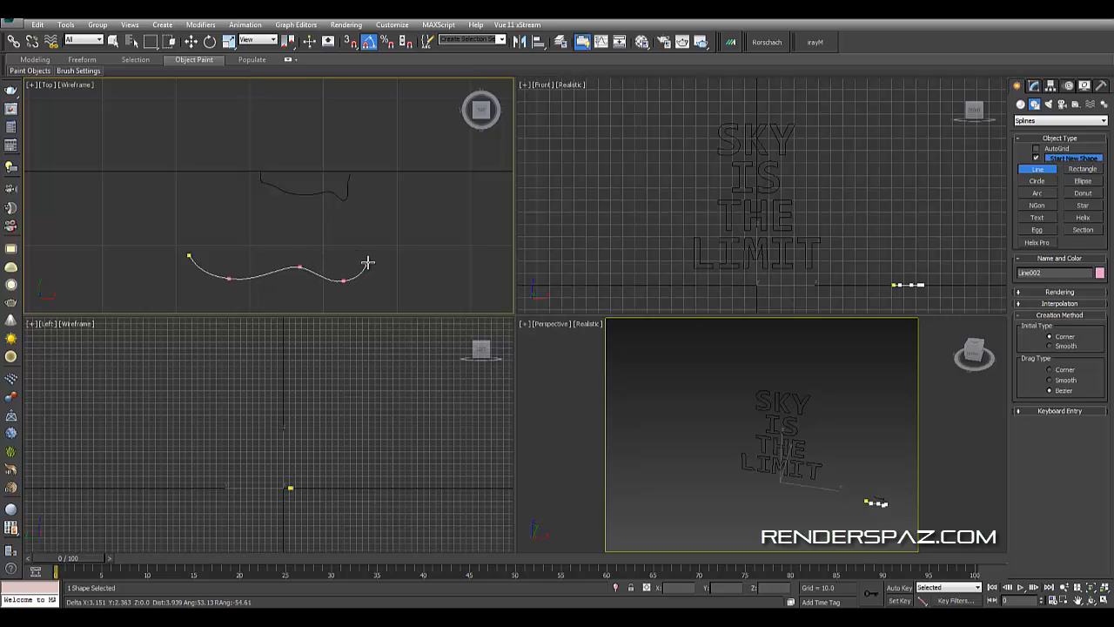
click(367, 262)
right_click(367, 262)
middle_drag(156, 290, 247, 235)
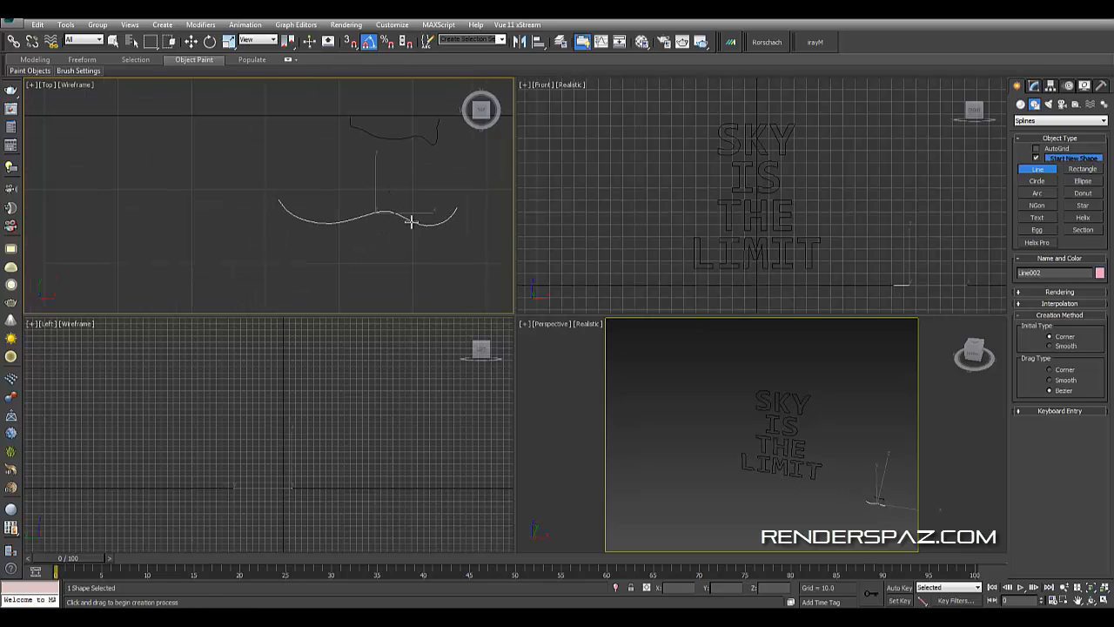
key(w)
- Apply a Bevel Profile modifier to the SKY IS THE LIMIT text shape
middle_click(710, 442)
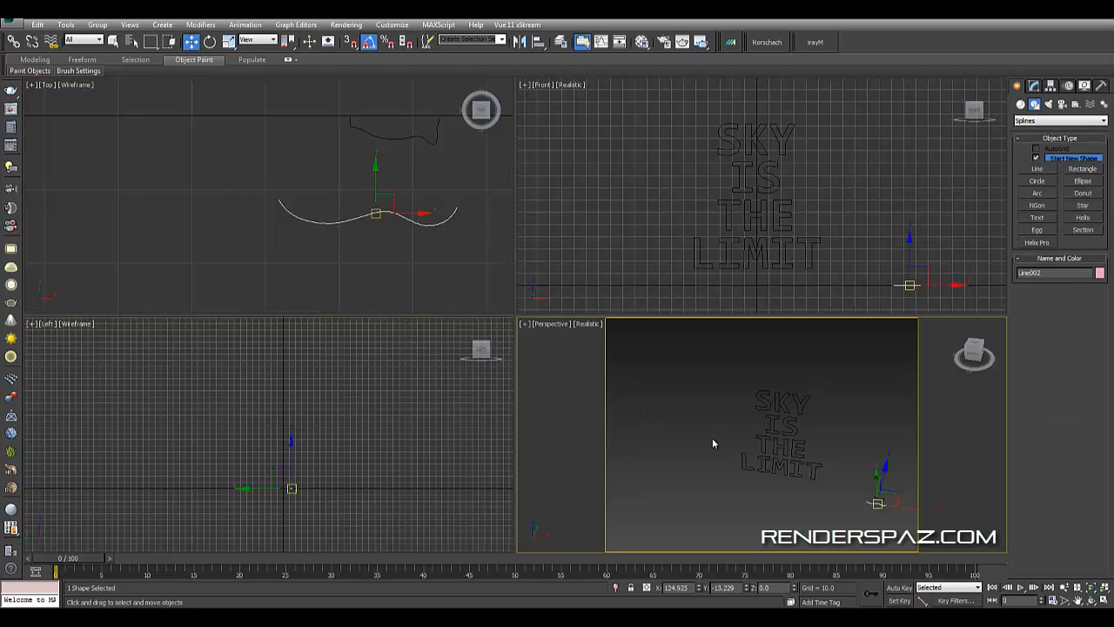
click(779, 441)
middle_drag(857, 419, 808, 415)
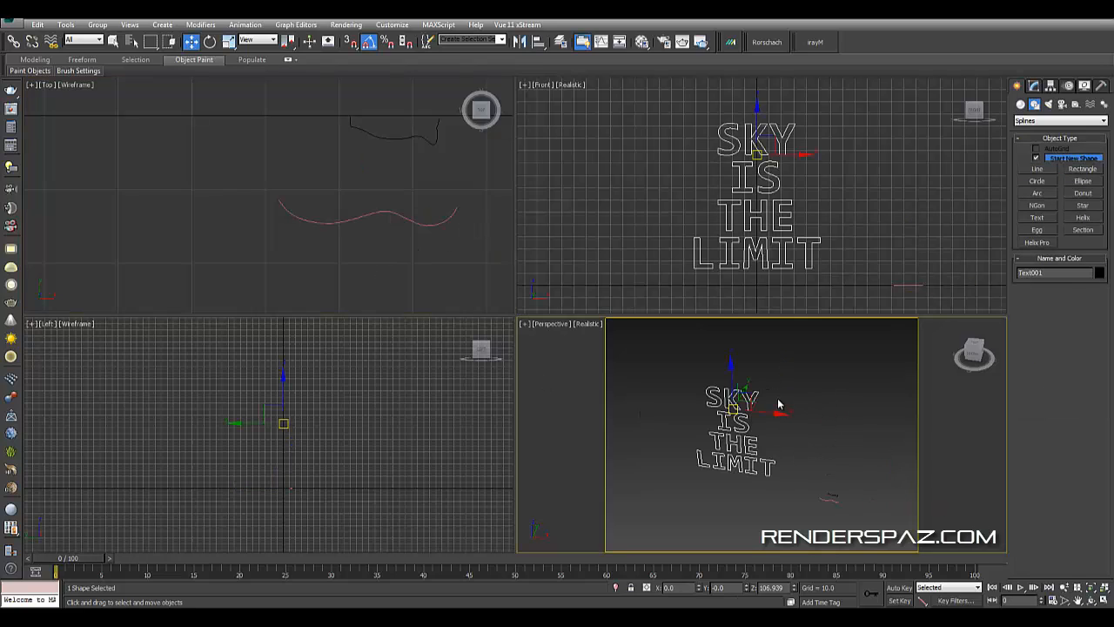
click(1035, 85)
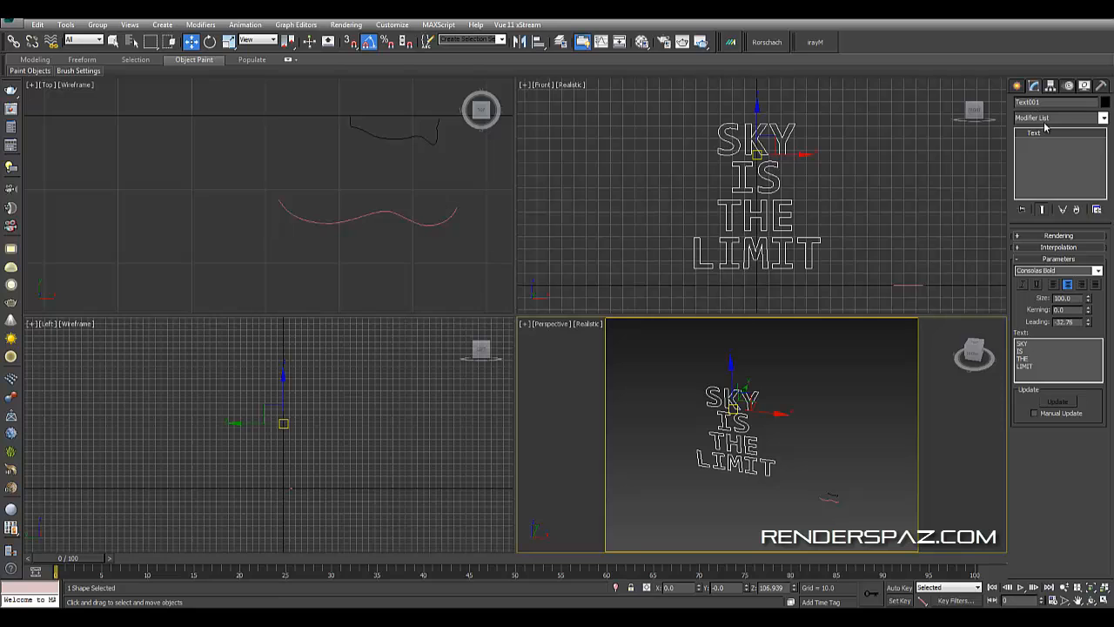
click(1043, 117)
key(b)
key(b)
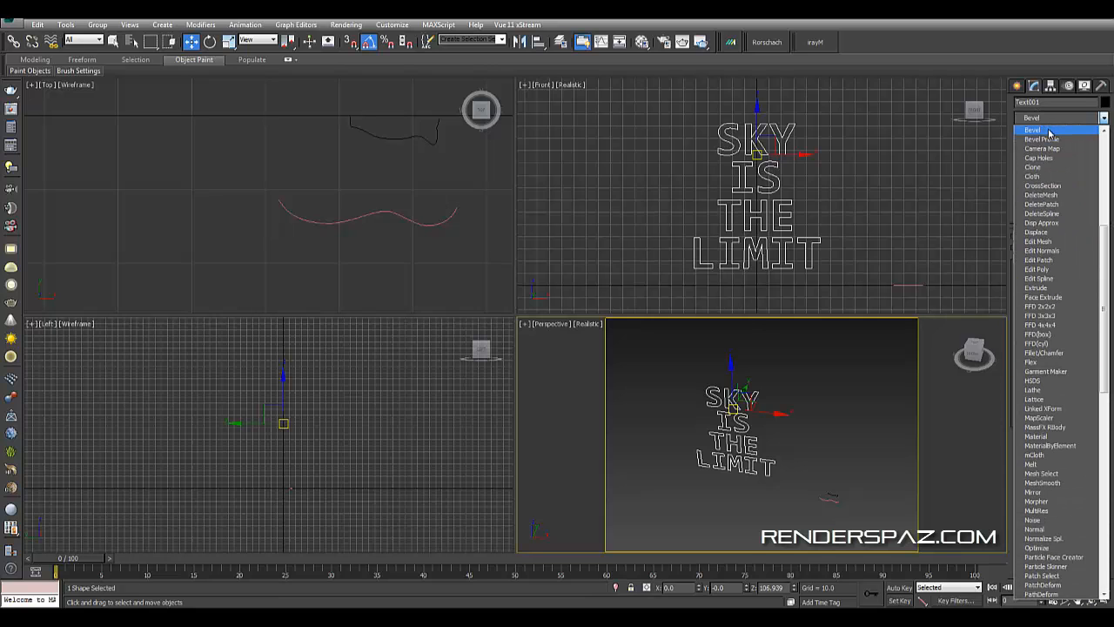
click(1048, 140)
middle_drag(810, 403, 825, 377)
scroll(802, 401, up, 4)
key(alt+w)
key(alt+w)
scroll(825, 375, down, 3)
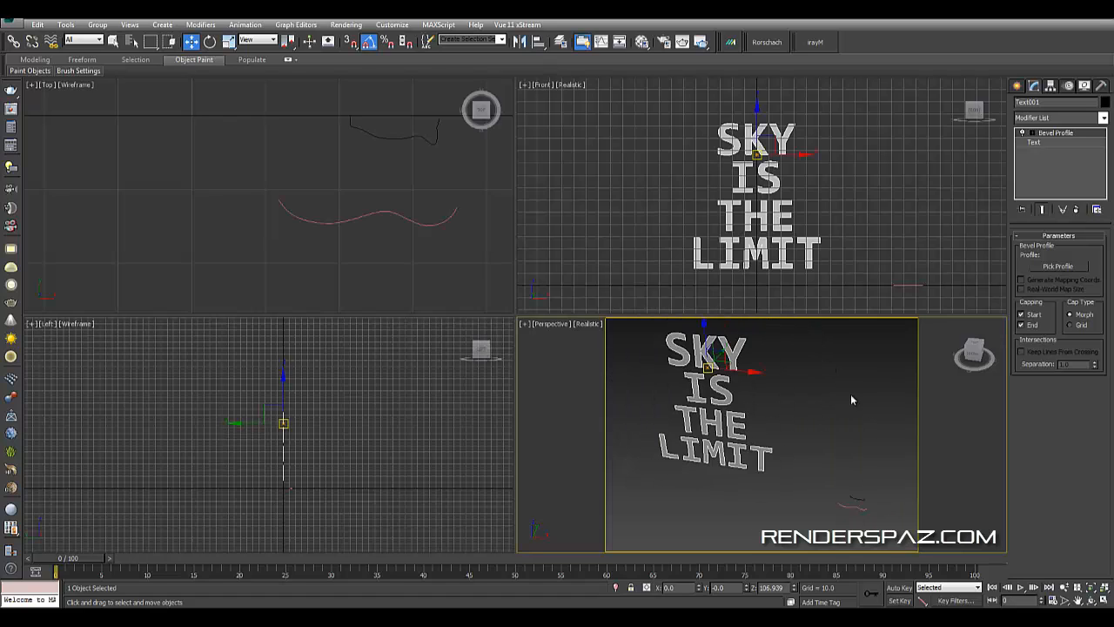
- Pick the pink wavy five-point line as the bevel profile of the SKY IS THE LIMIT text
click(1057, 268)
click(853, 507)
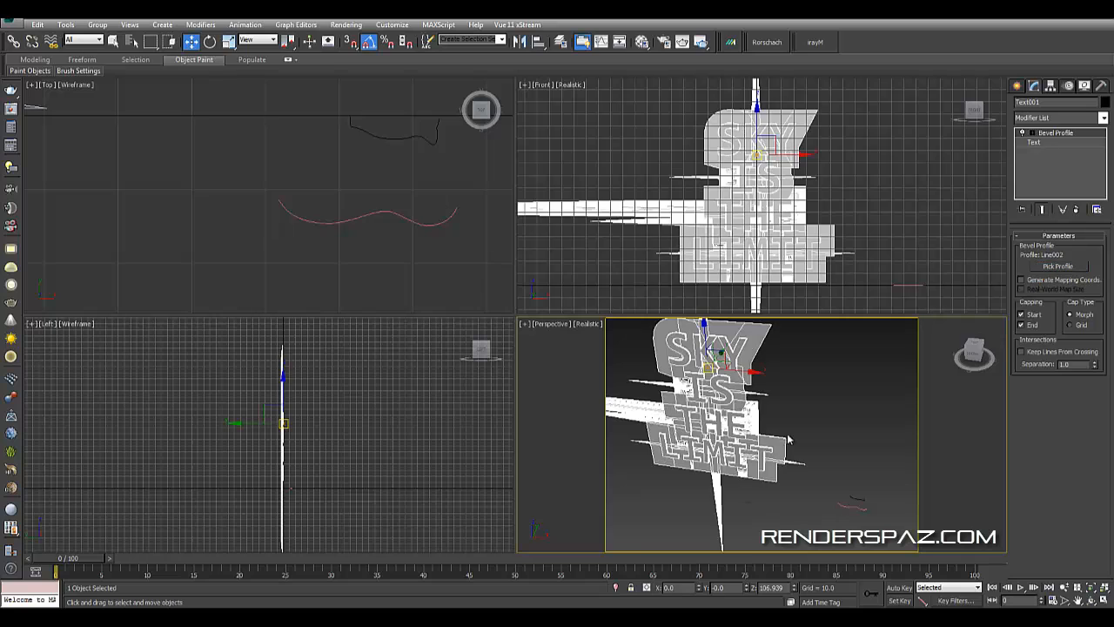
scroll(801, 462, down, 4)
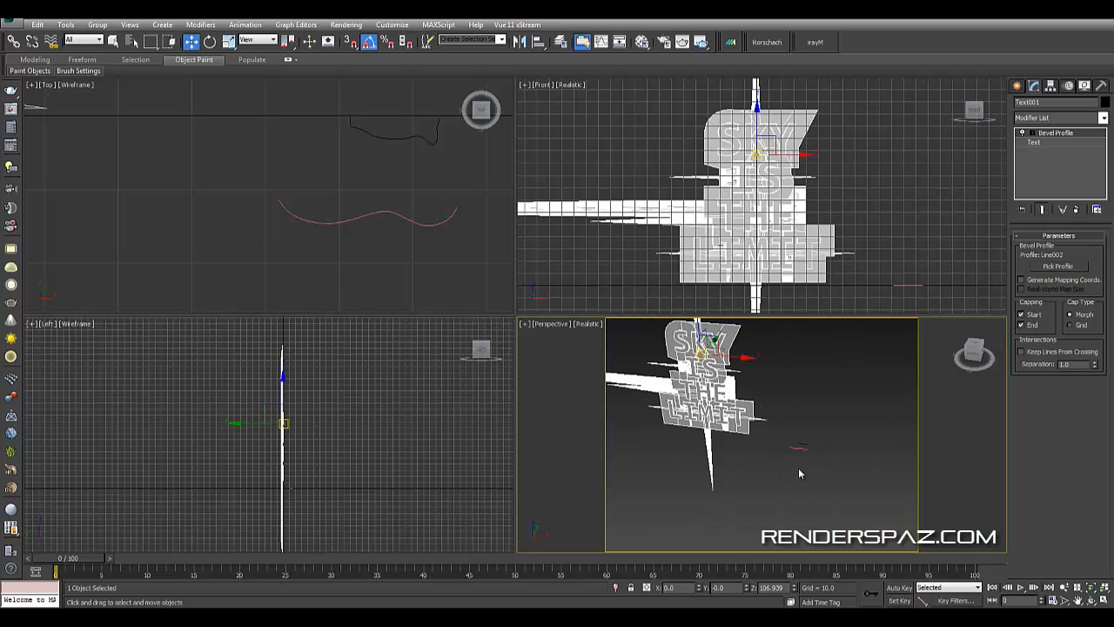
- Rotate the text's Bevel Profile gizmo in the Top view with angle snap, so the wavy profile runs along the letters' depth
click(397, 224)
click(741, 412)
click(1033, 133)
click(1053, 142)
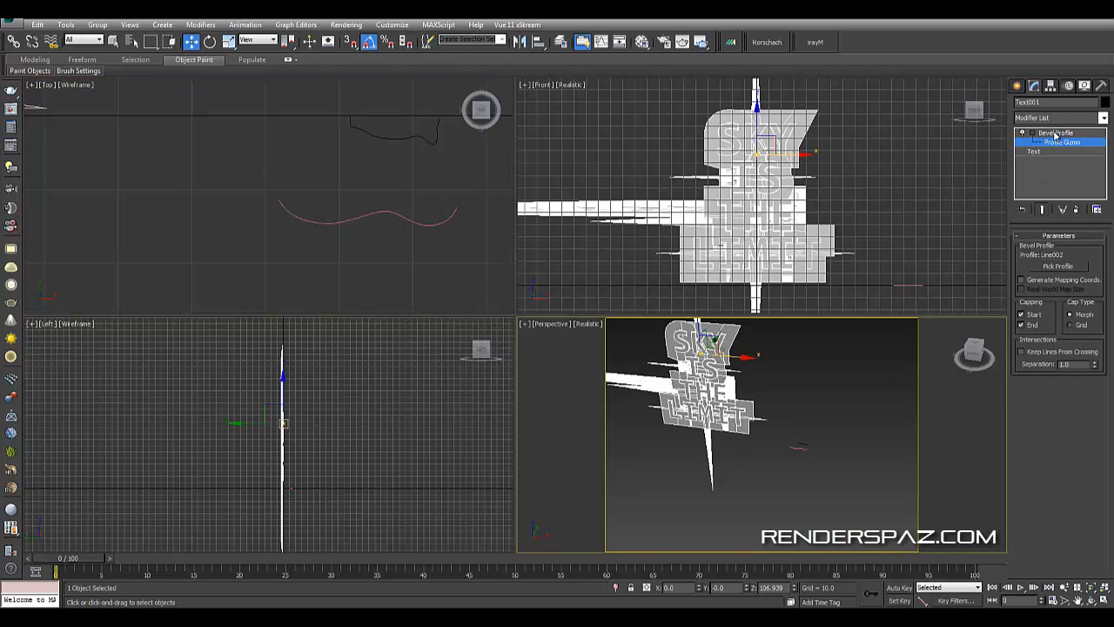
scroll(444, 228, down, 5)
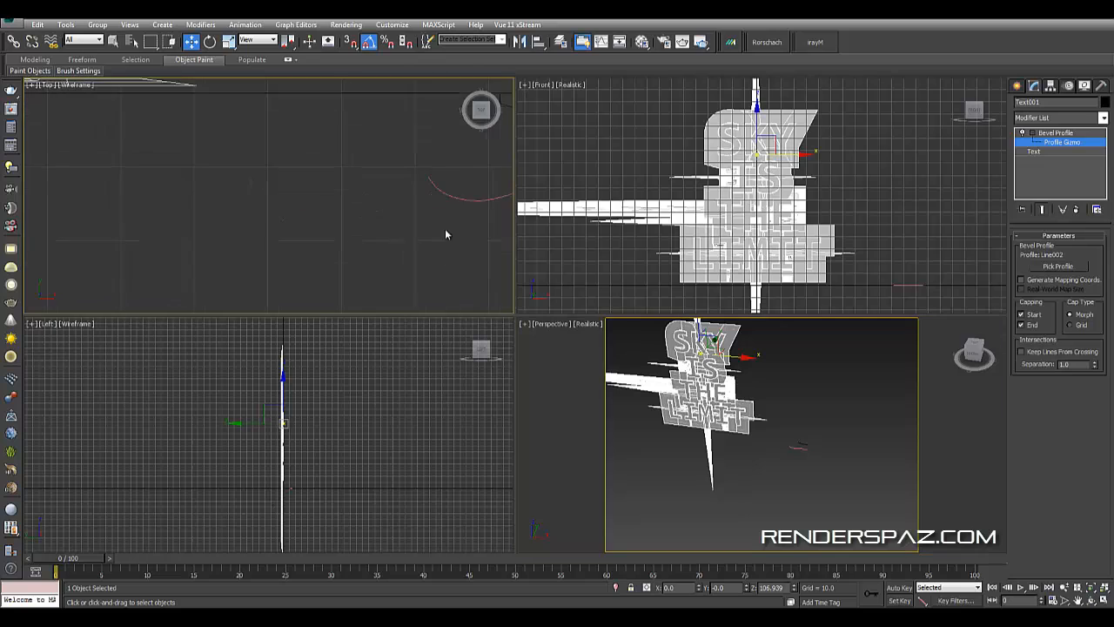
click(209, 41)
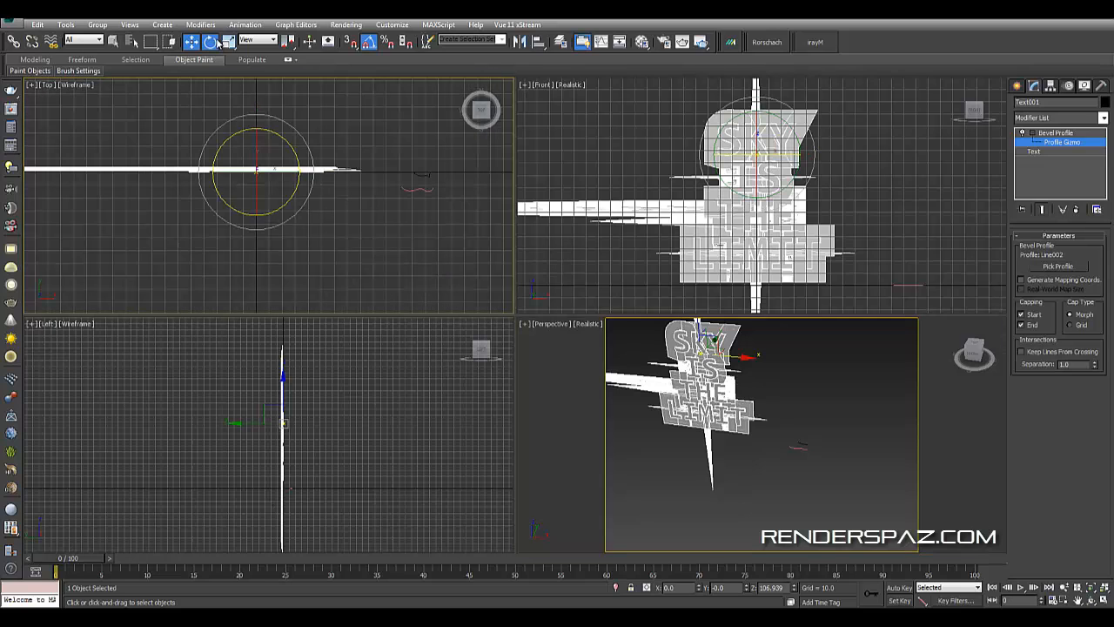
scroll(382, 174, up, 3)
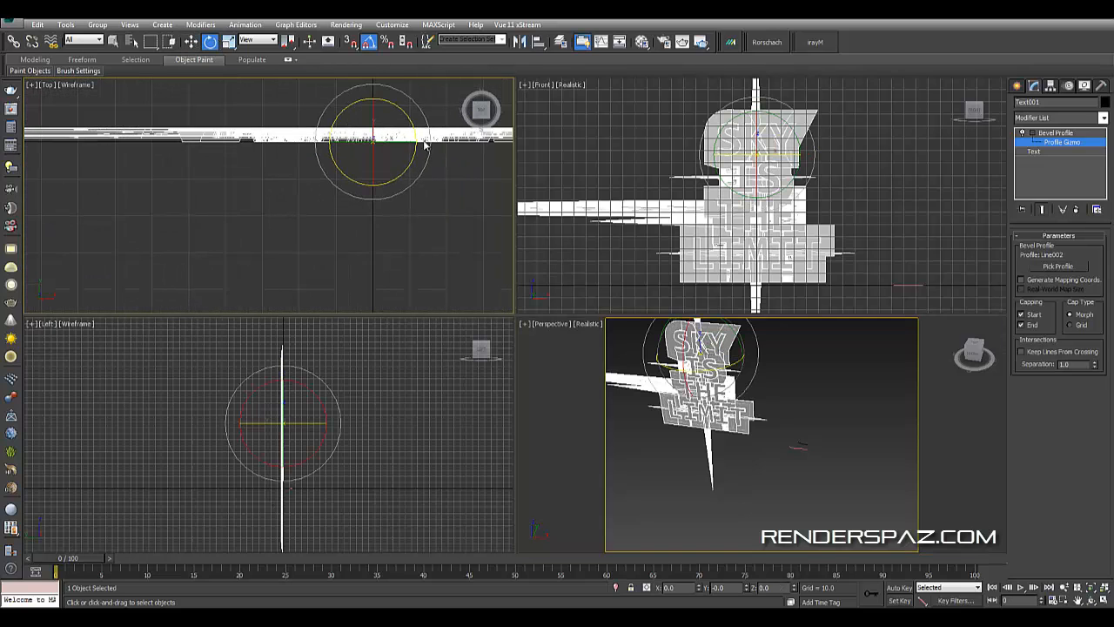
drag(404, 108, 426, 106)
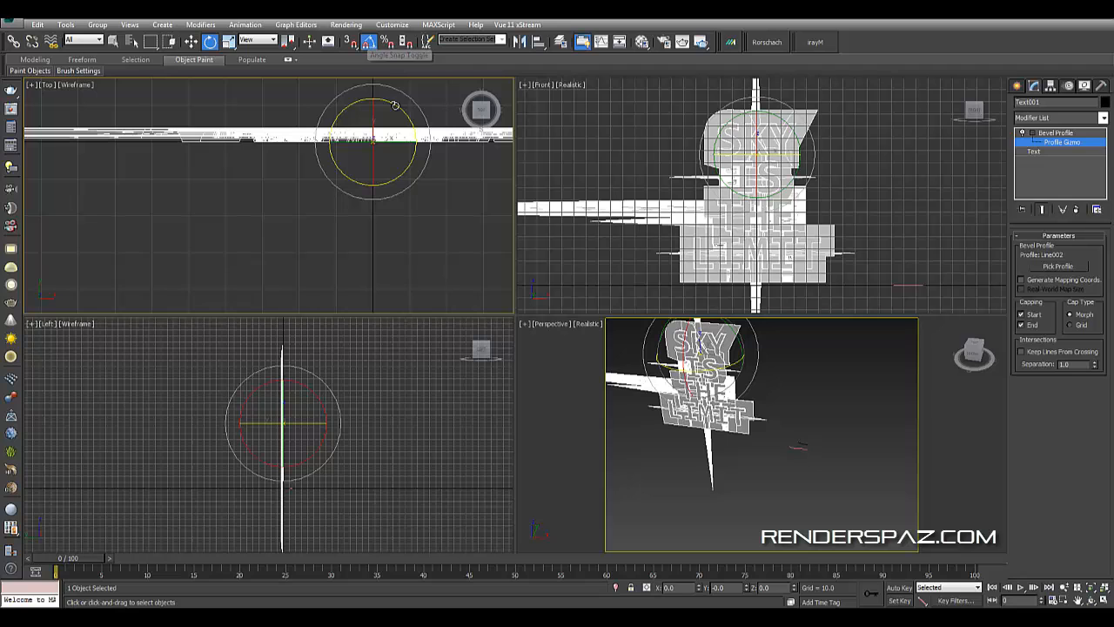
drag(394, 105, 432, 150)
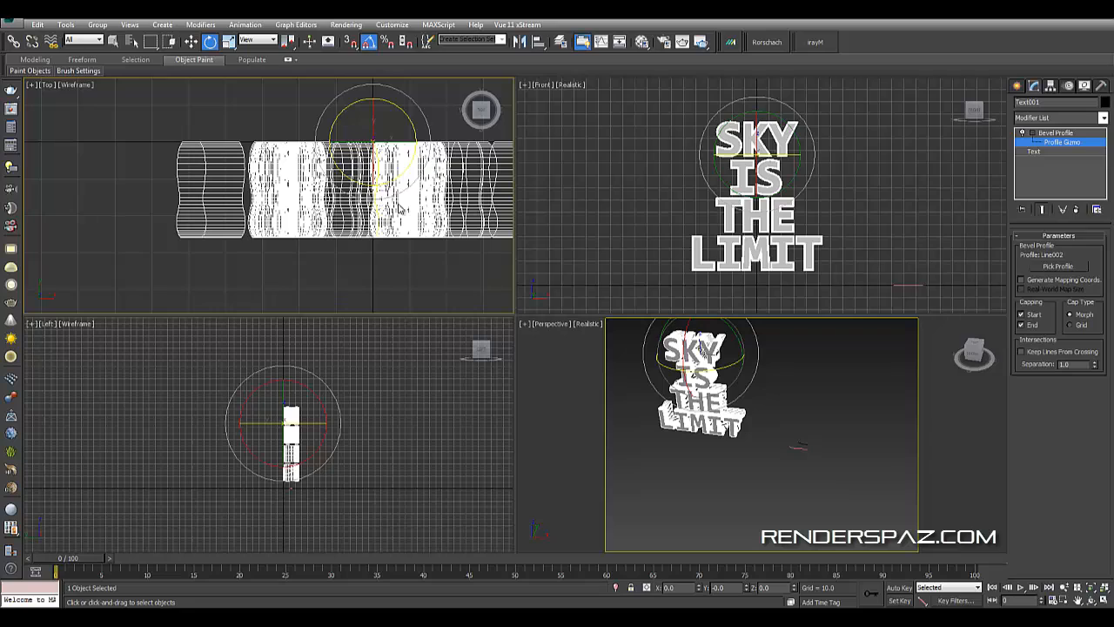
- Try rotating the profile gizmo further in the Top view, and undo the rotation
scroll(399, 209, up, 8)
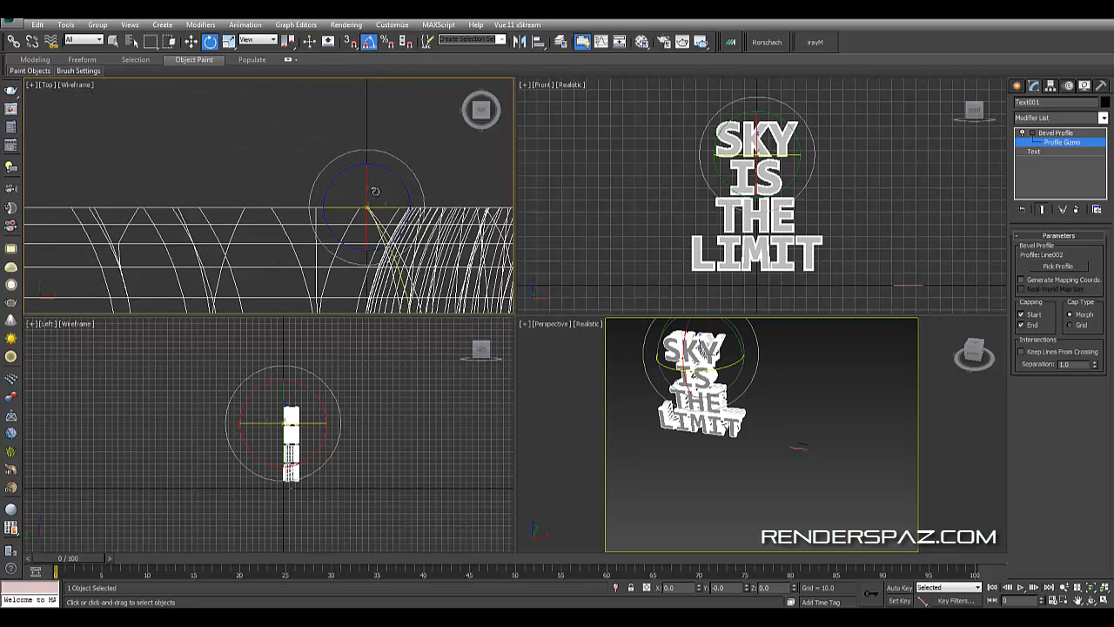
scroll(374, 191, up, 6)
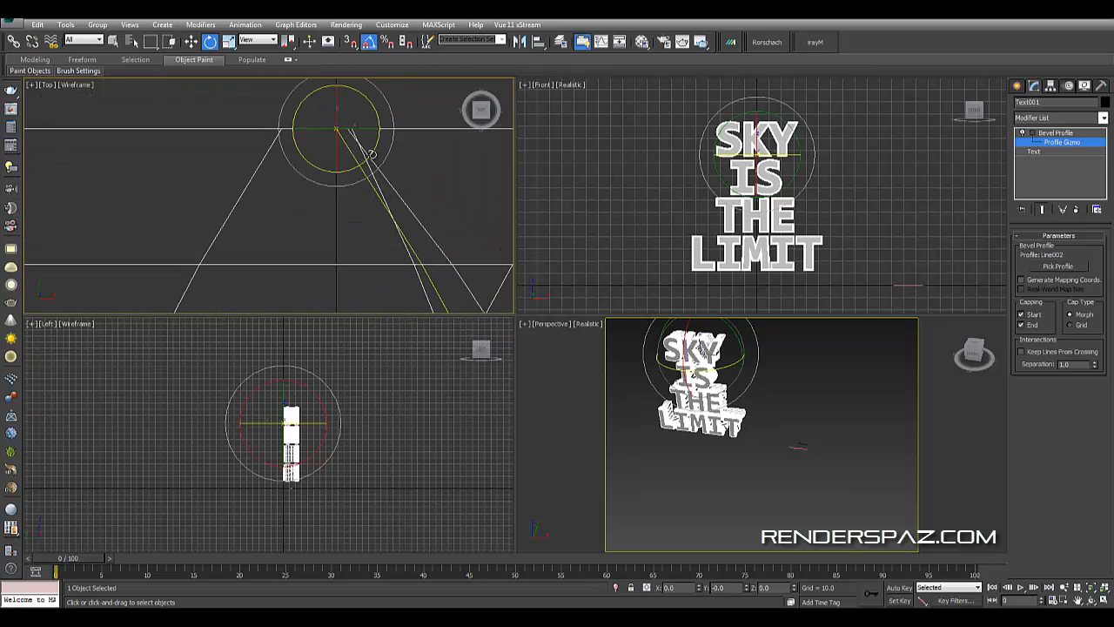
mouse_move(372, 154)
mouse_down()
mouse_move(386, 146)
mouse_move(379, 166)
mouse_up()
key(ctrl+z)
- Try moving the profile gizmo in the wireframe Perspective view, and undo the move
key(p)
middle_click(716, 409)
key(z)
alt+middle_drag(716, 409, 757, 385)
scroll(758, 393, up, 4)
key(F3)
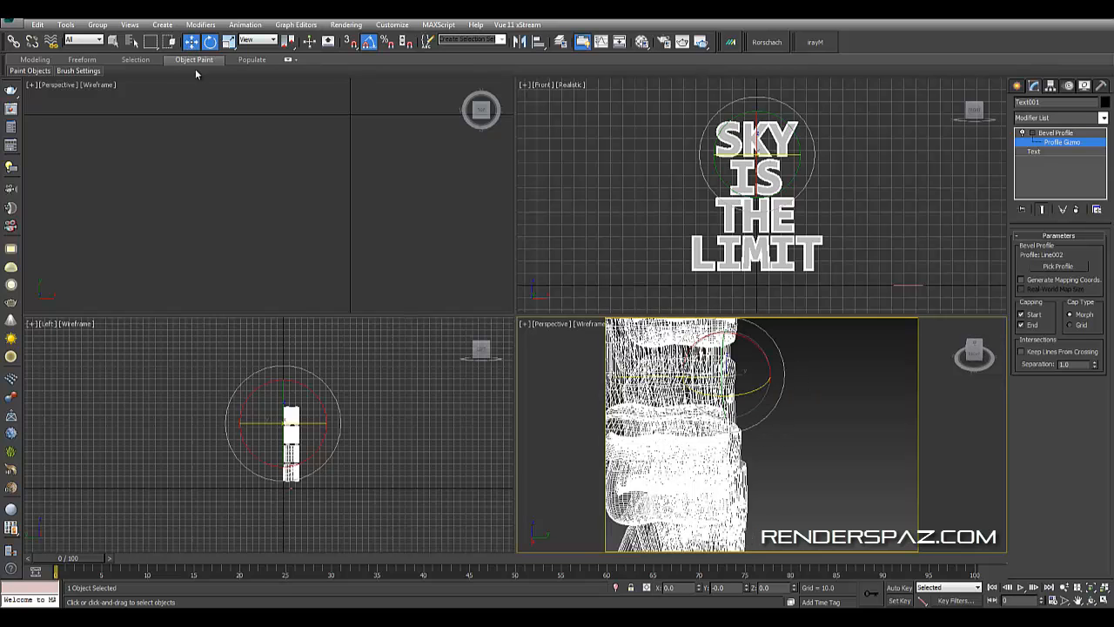
key(w)
drag(768, 373, 736, 452)
key(ctrl+z)
- Inspect the profile gizmo inside the letters in shaded and wireframe display, and try rotating it in the Perspective view
scroll(780, 392, up, 3)
key(F3)
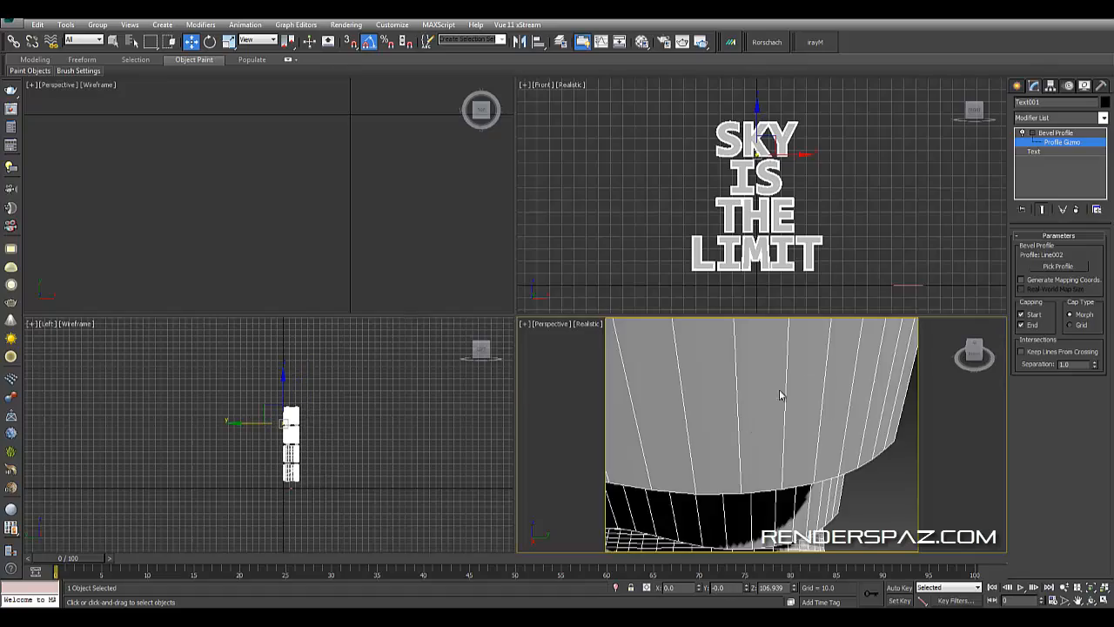
scroll(781, 393, down, 5)
alt+middle_drag(780, 394, 705, 382)
scroll(749, 417, up, 4)
key(F3)
scroll(778, 423, up, 2)
alt+middle_drag(847, 360, 831, 377)
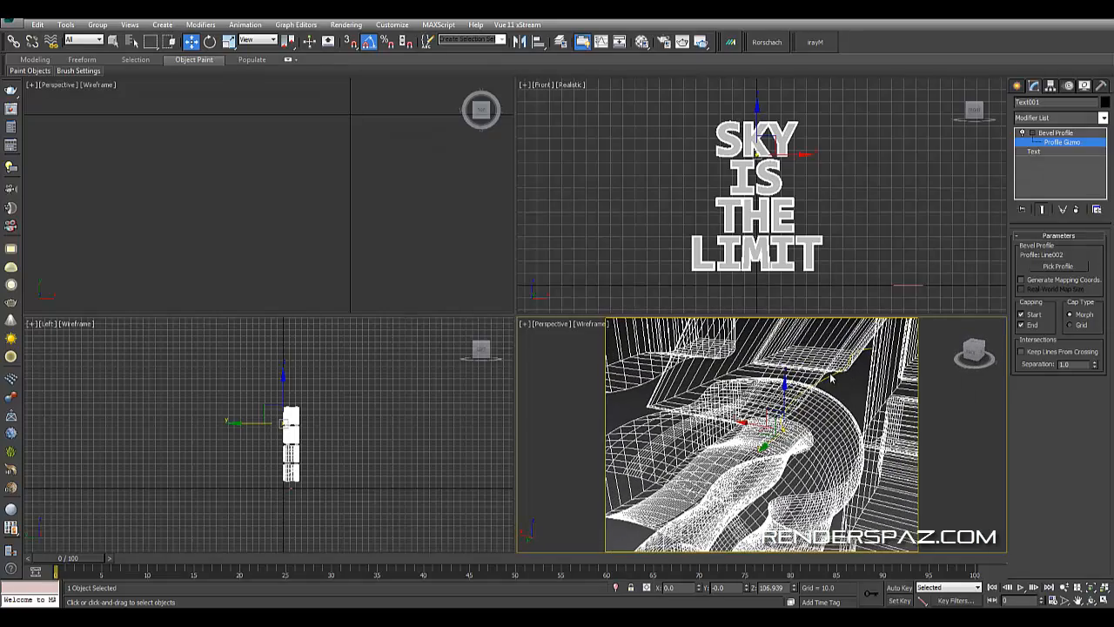
alt+middle_drag(825, 439, 801, 431)
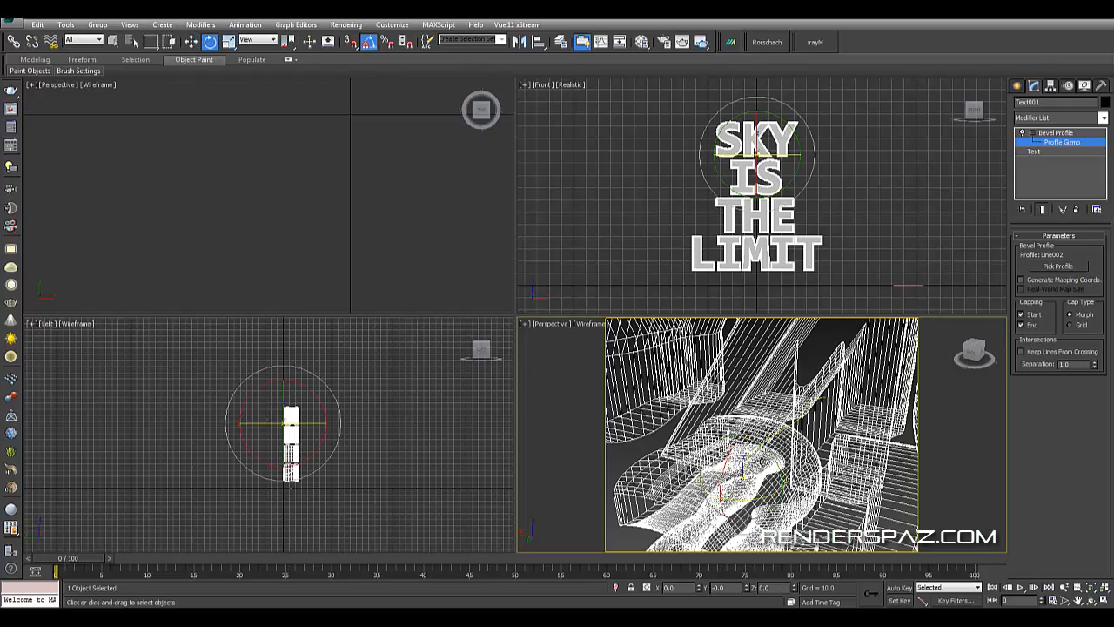
drag(773, 454, 802, 473)
mouse_move(827, 440)
alt+middle_down()
mouse_move(874, 429)
mouse_move(850, 449)
mouse_move(719, 466)
mouse_move(809, 435)
mouse_move(888, 456)
alt+middle_up()
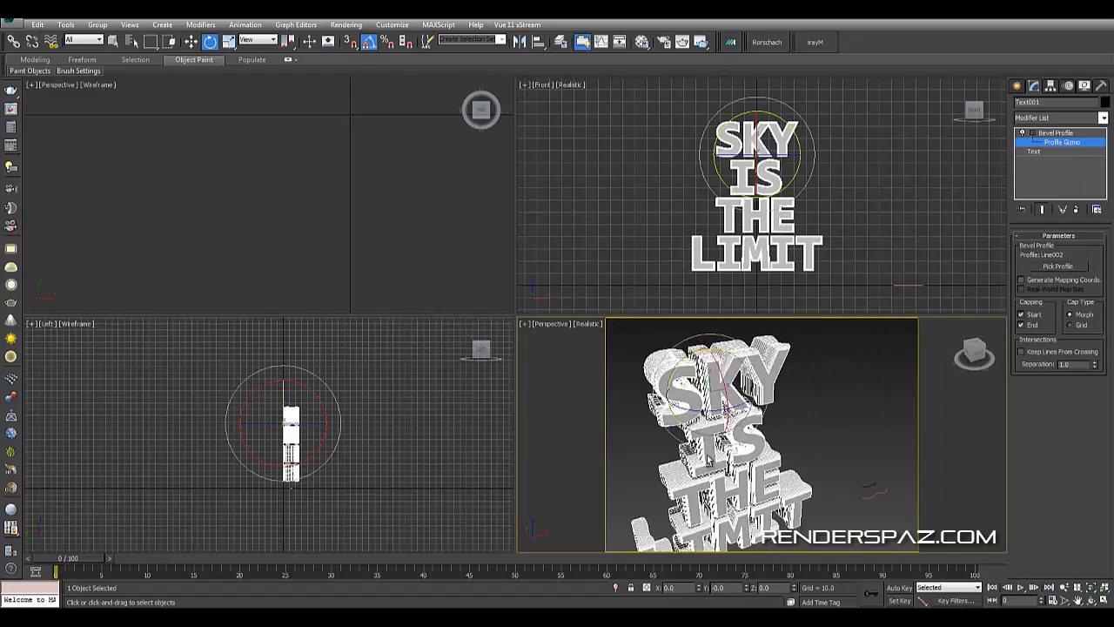
- Examine the wavy sides of the 3D letters with edged faces in a maximized Perspective view
scroll(783, 430, up, 4)
middle_drag(714, 409, 742, 471)
scroll(831, 451, down, 4)
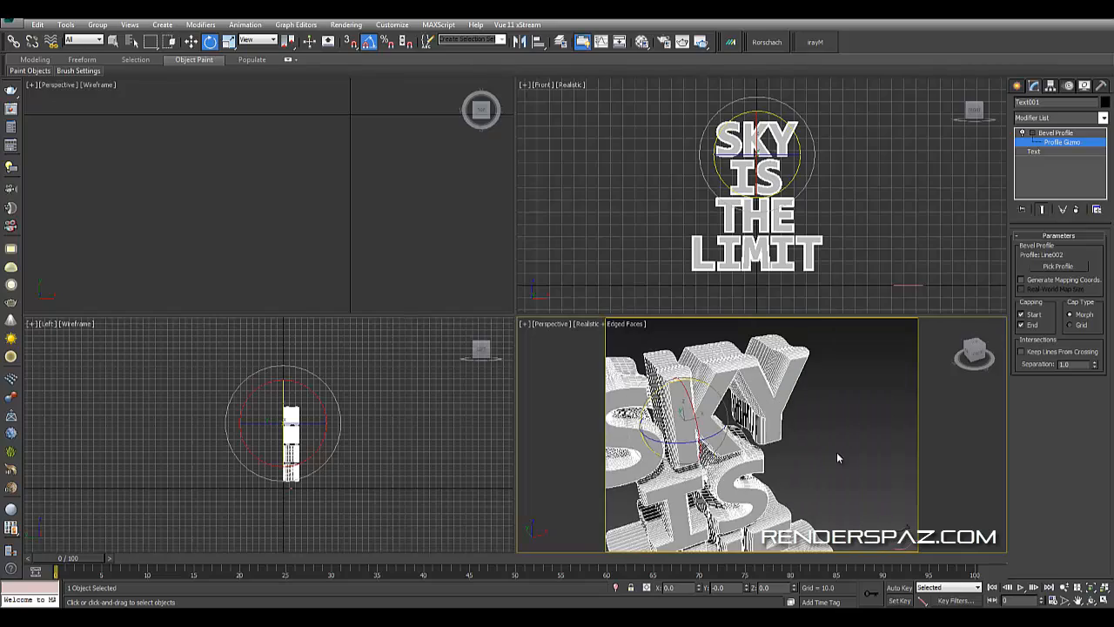
alt+middle_drag(838, 456, 802, 417)
scroll(802, 420, down, 3)
scroll(802, 427, up, 5)
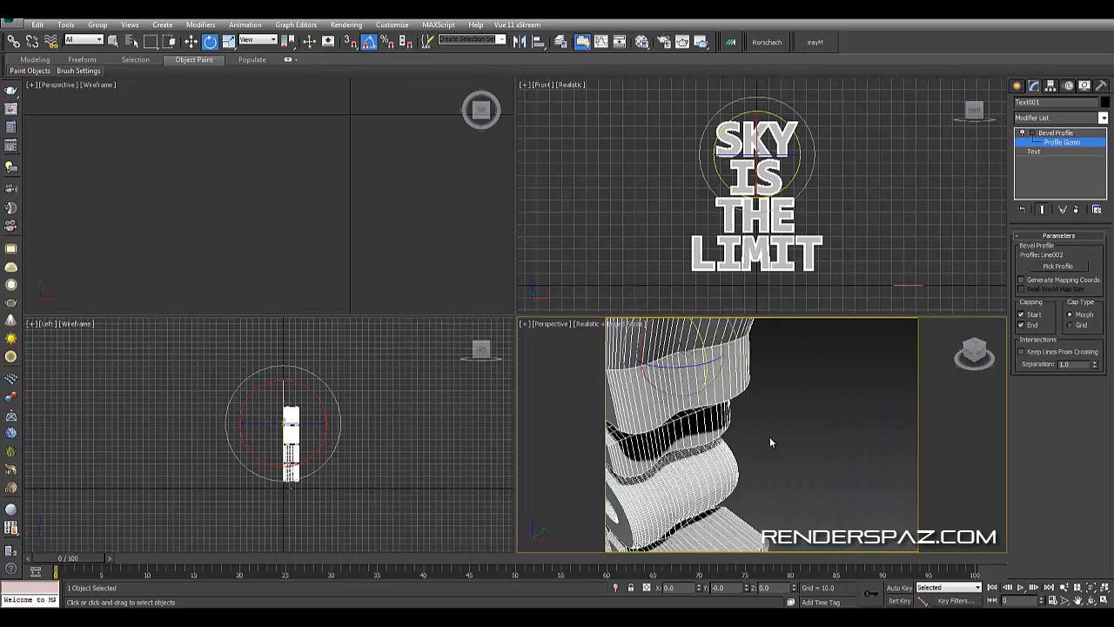
key(alt+w)
scroll(748, 441, down, 5)
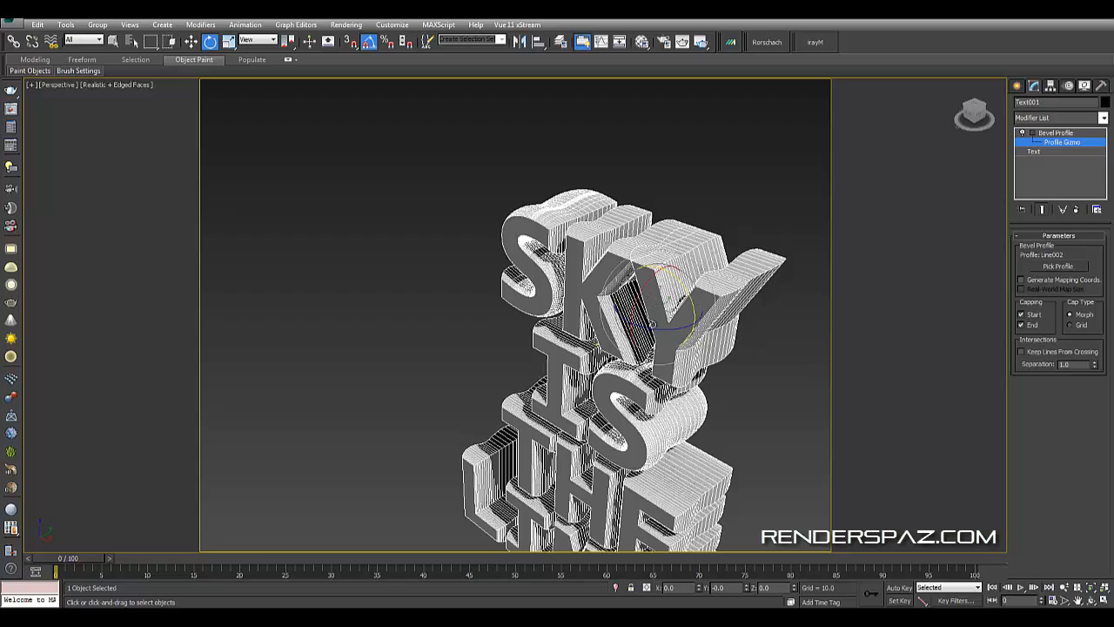
- Try rotating the profile gizmo by about -80 degrees around Z, and undo the rotation
scroll(653, 329, up, 10)
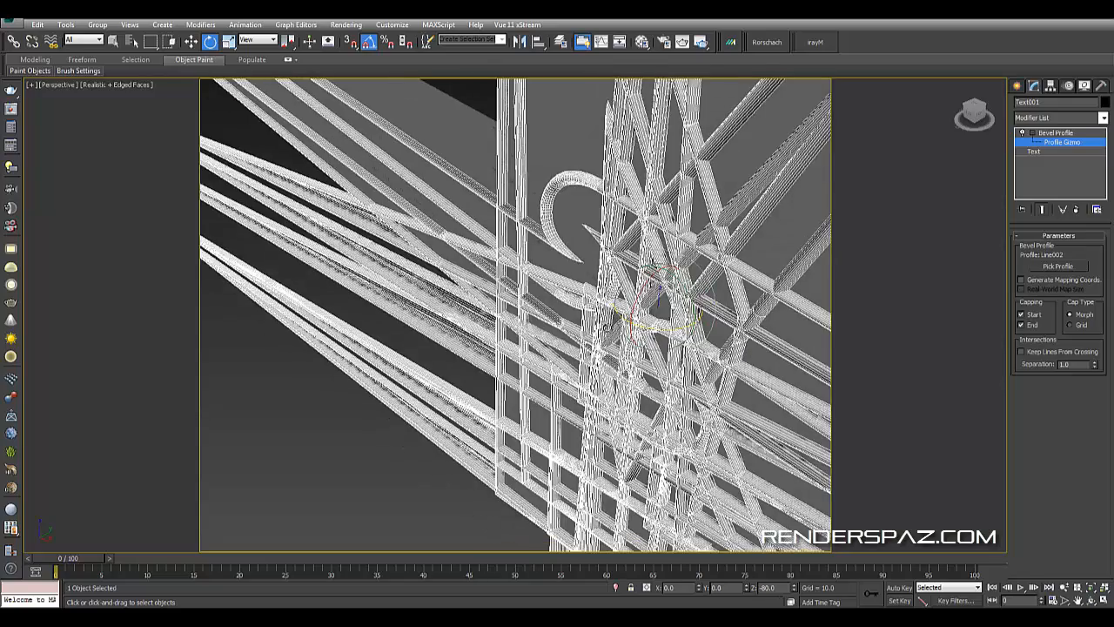
scroll(653, 329, down, 4)
scroll(743, 447, down, 6)
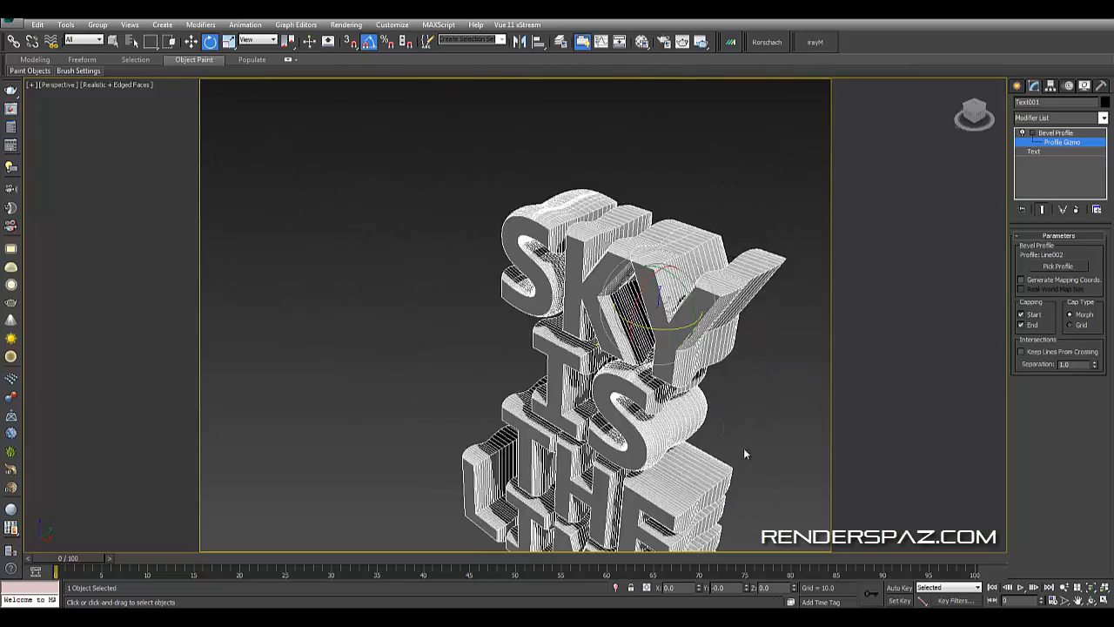
- Turn off the edged faces display and select the pink wavy profile line beside the text
alt+middle_drag(660, 387, 612, 328)
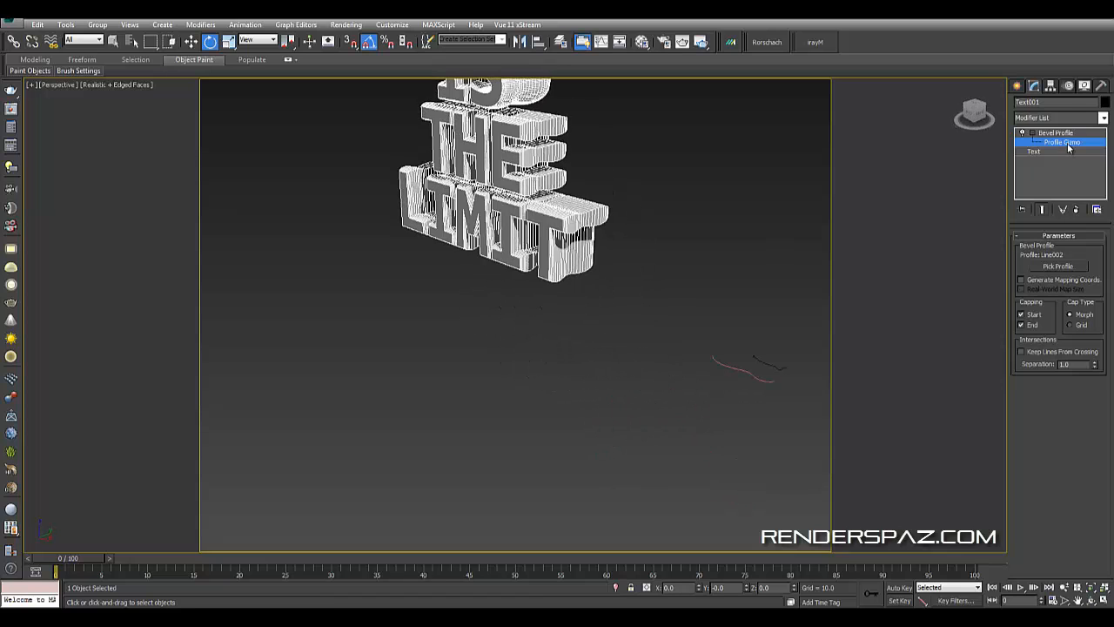
click(651, 187)
key(F4)
alt+middle_drag(655, 276, 692, 287)
scroll(740, 310, up, 4)
alt+middle_drag(767, 324, 540, 374)
middle_drag(540, 375, 453, 341)
click(676, 303)
scroll(665, 333, down, 5)
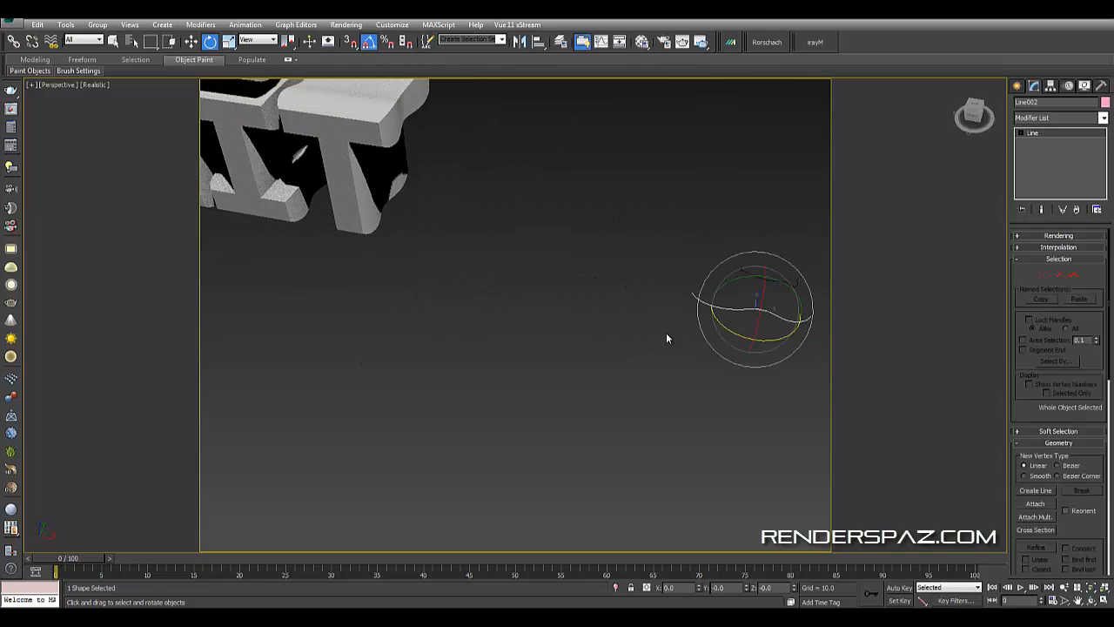
- Move the second vertex of the profile line along the Y axis to reshape the letters' sides
click(1045, 271)
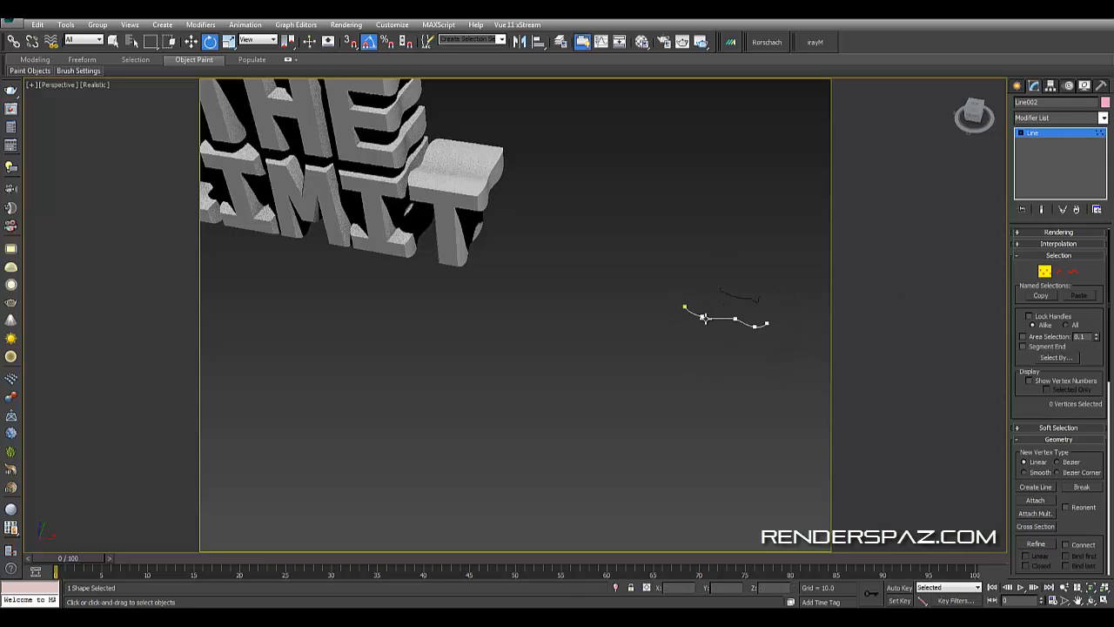
click(703, 317)
alt+middle_drag(707, 318, 182, 73)
click(192, 42)
alt+middle_drag(667, 315, 758, 305)
mouse_move(738, 303)
mouse_down()
mouse_move(720, 309)
mouse_move(750, 298)
mouse_move(729, 305)
mouse_up()
alt+middle_drag(729, 305, 624, 289)
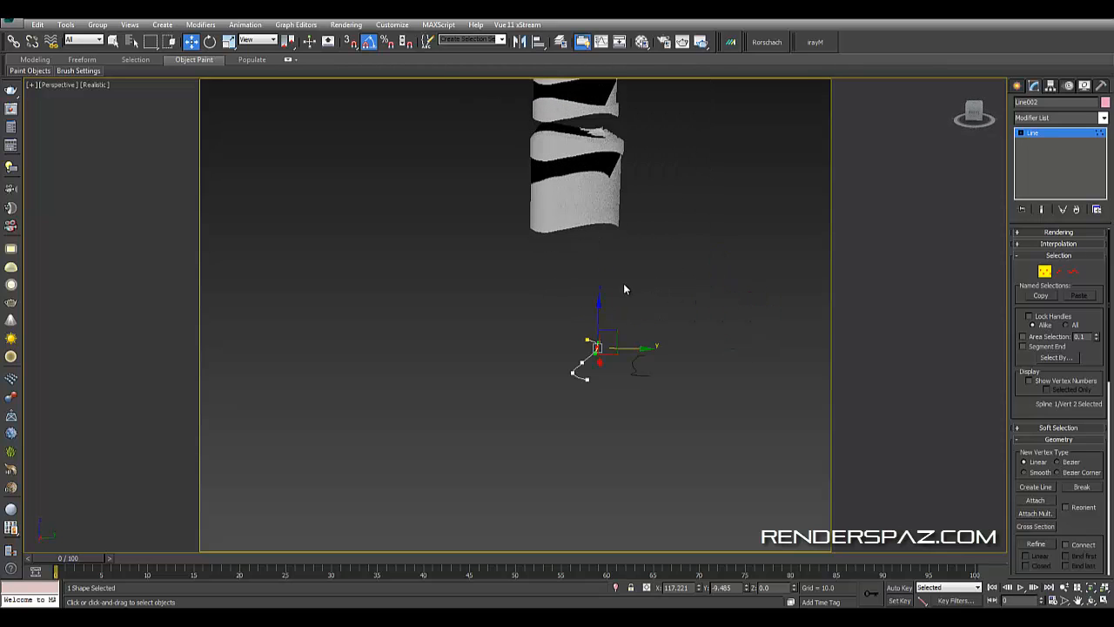
mouse_move(628, 348)
mouse_down()
mouse_move(639, 348)
mouse_move(626, 346)
mouse_up()
mouse_move(617, 370)
alt+middle_down()
mouse_move(645, 372)
mouse_move(617, 380)
alt+middle_up()
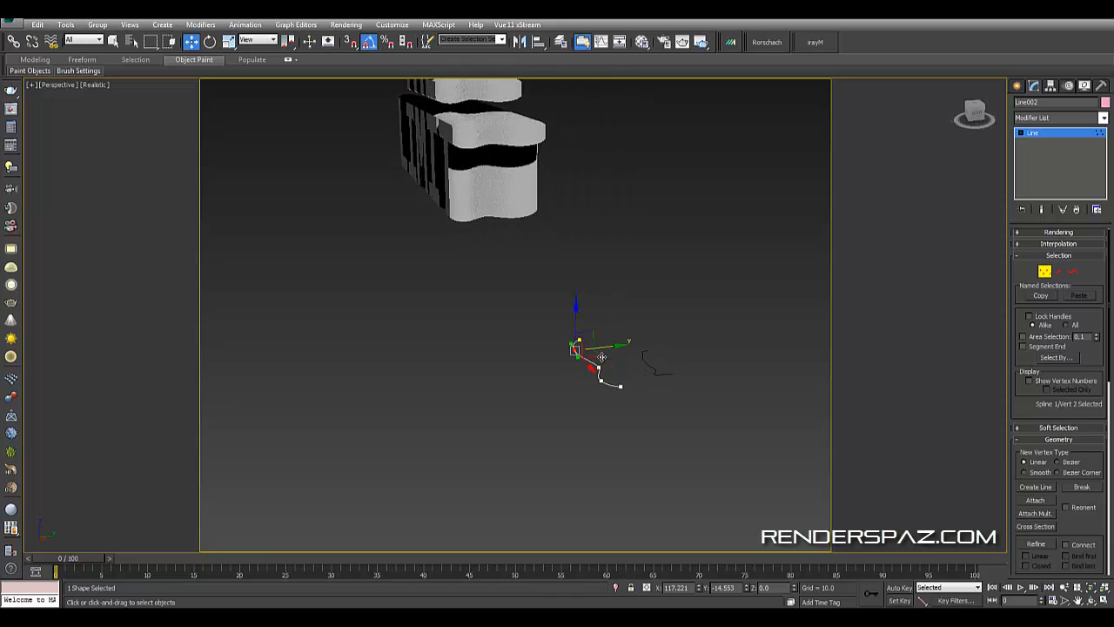
drag(606, 346, 629, 371)
- Move the profile line's fourth vertex along Y to about -15.4 and change its type to Corner
click(618, 386)
alt+middle_drag(639, 409, 616, 417)
drag(647, 377, 644, 377)
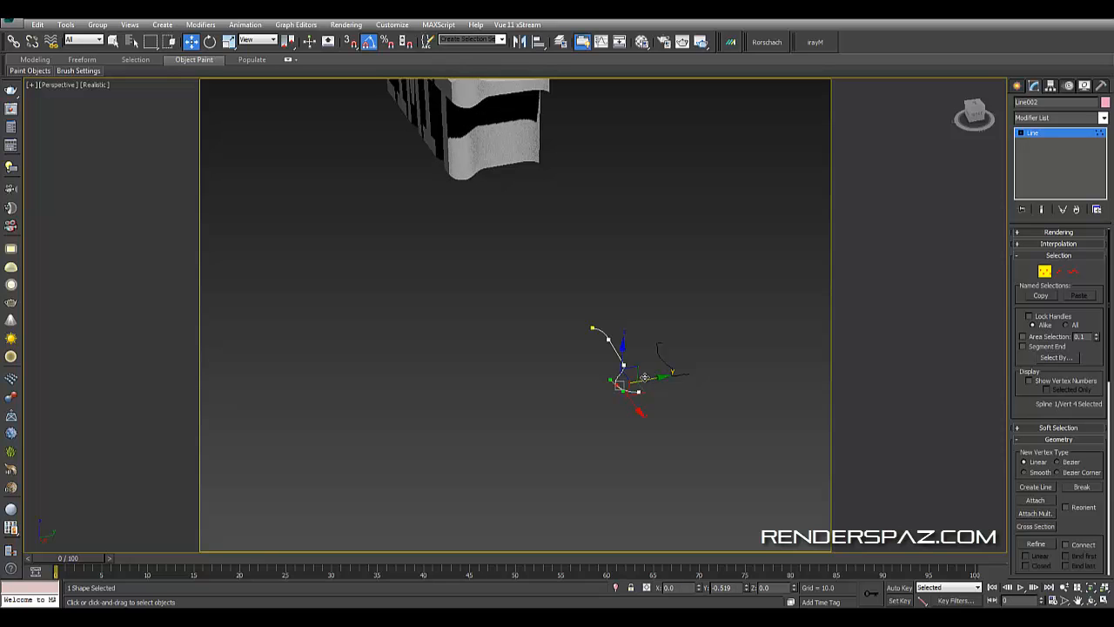
alt+middle_drag(653, 384, 650, 401)
scroll(650, 401, up, 4)
alt+middle_drag(579, 325, 619, 360)
right_click(644, 348)
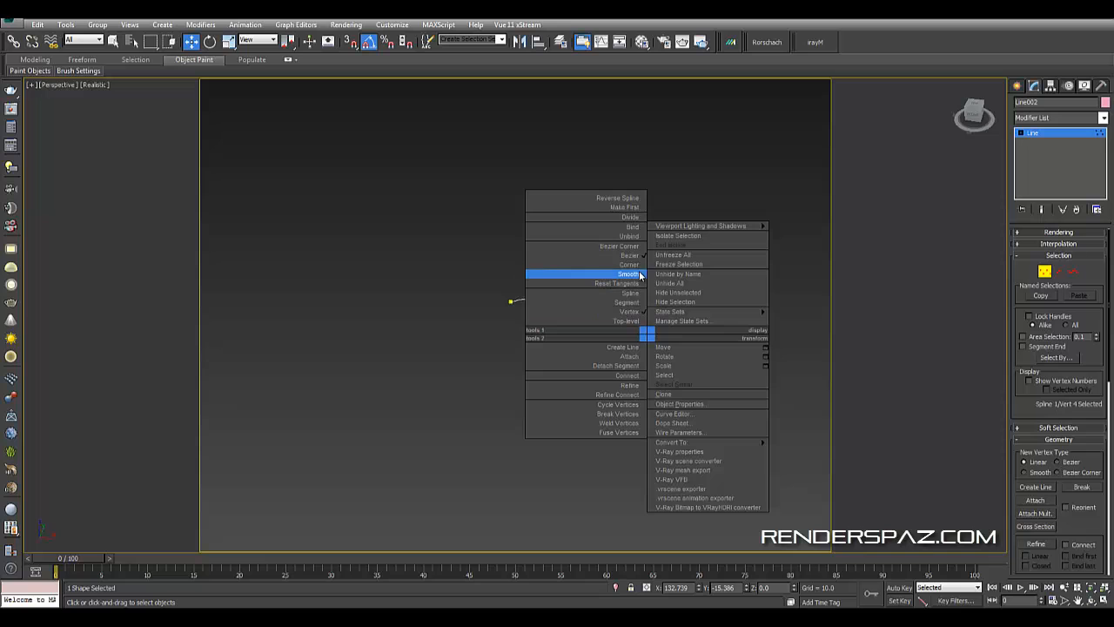
click(610, 262)
- Fillet the corner at the profile line's fourth vertex by about 1.35
scroll(633, 355, down, 4)
middle_drag(513, 322, 600, 341)
scroll(518, 177, up, 3)
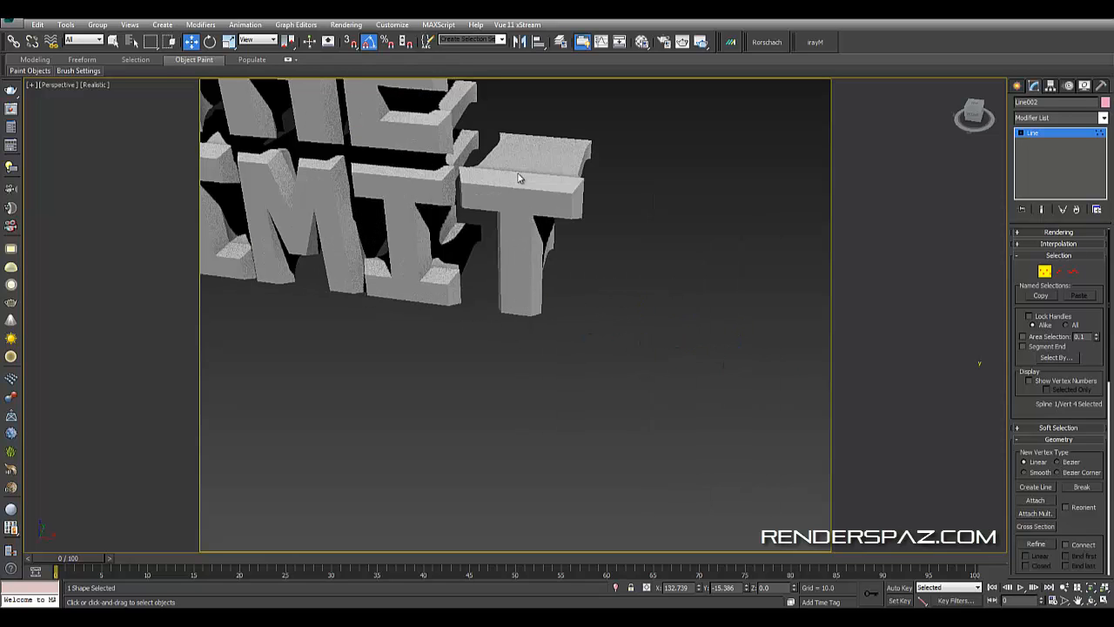
alt+middle_drag(529, 190, 605, 225)
scroll(547, 311, down, 3)
alt+middle_drag(547, 310, 571, 271)
scroll(677, 426, up, 4)
alt+middle_drag(581, 364, 614, 374)
scroll(1070, 528, down, 5)
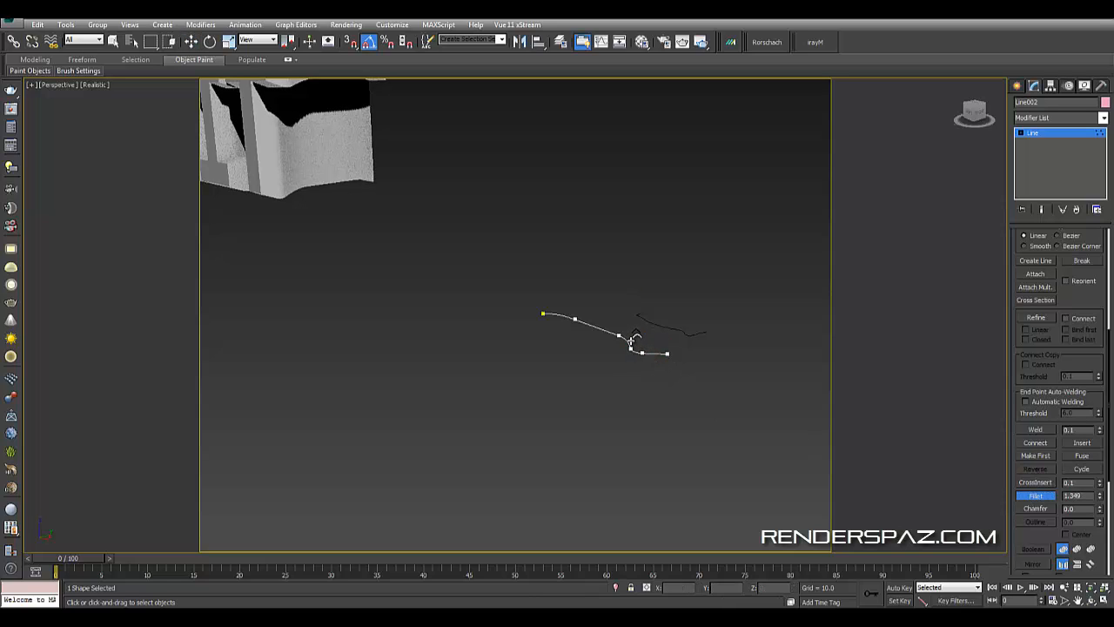
scroll(625, 402, up, 4)
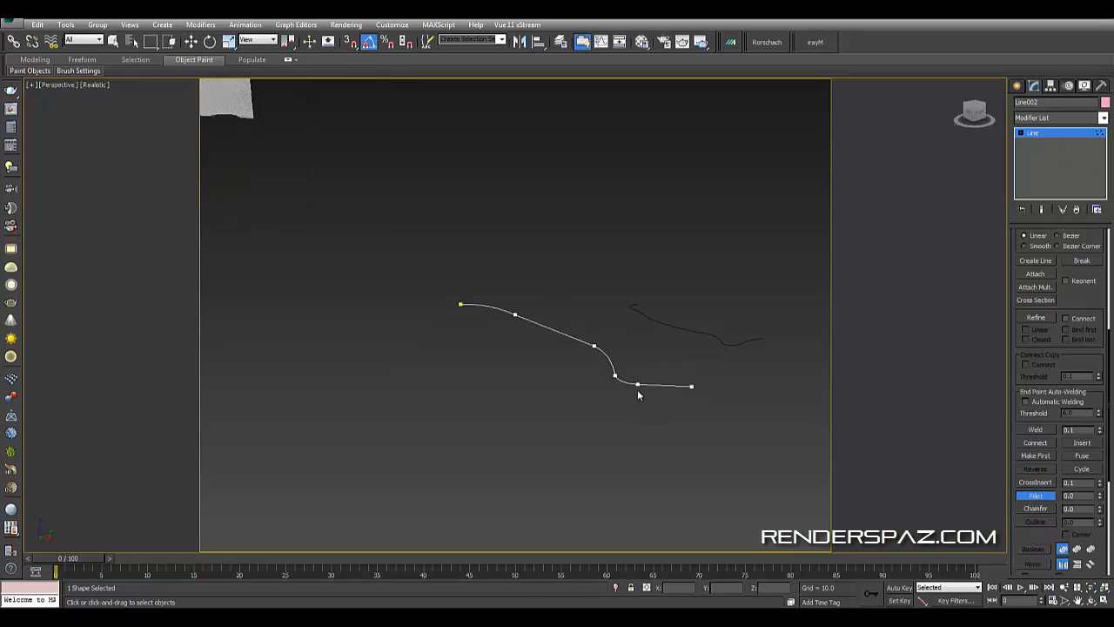
- Examine the filleted profile line and the bevelled edges of the T in LIMIT up close
alt+middle_drag(635, 394, 664, 419)
alt+middle_drag(595, 402, 781, 462)
alt+middle_drag(606, 399, 814, 455)
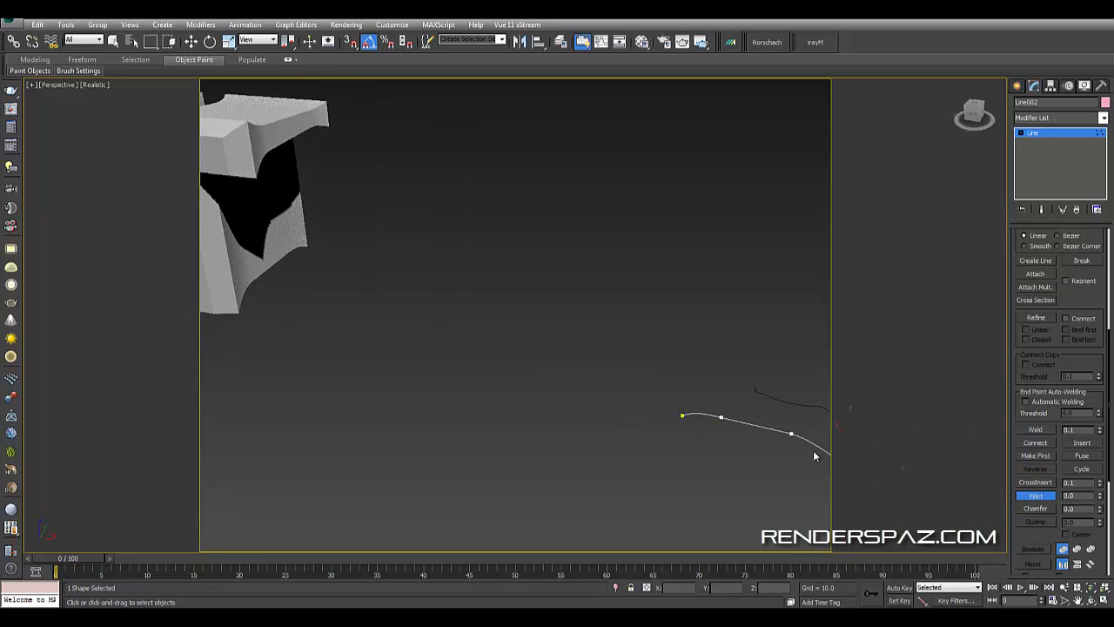
alt+middle_drag(671, 421, 749, 437)
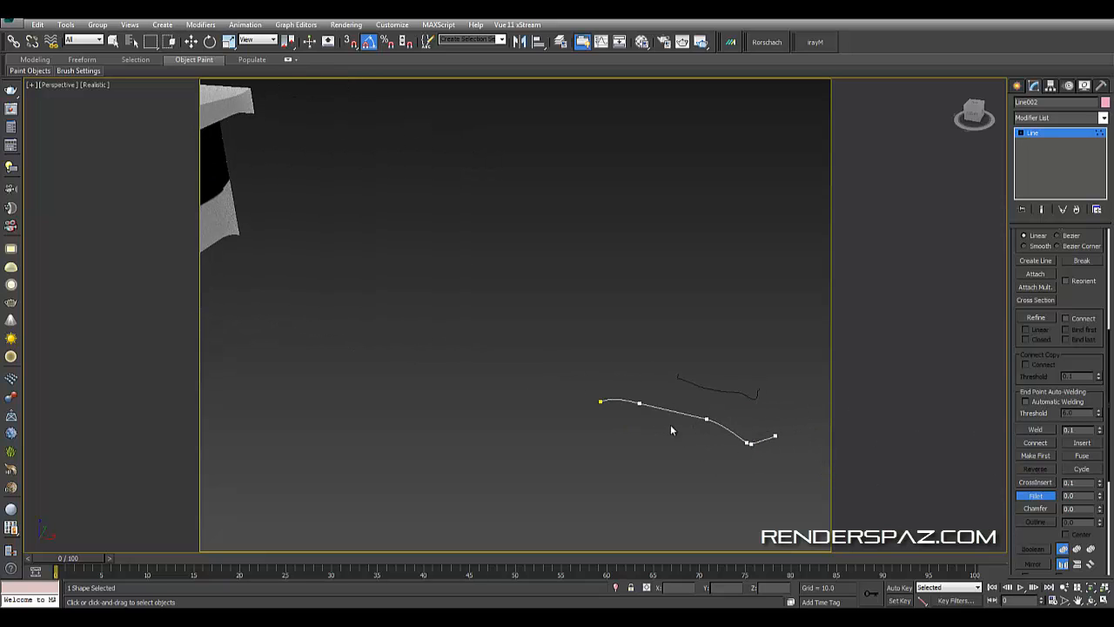
alt+middle_drag(670, 430, 480, 266)
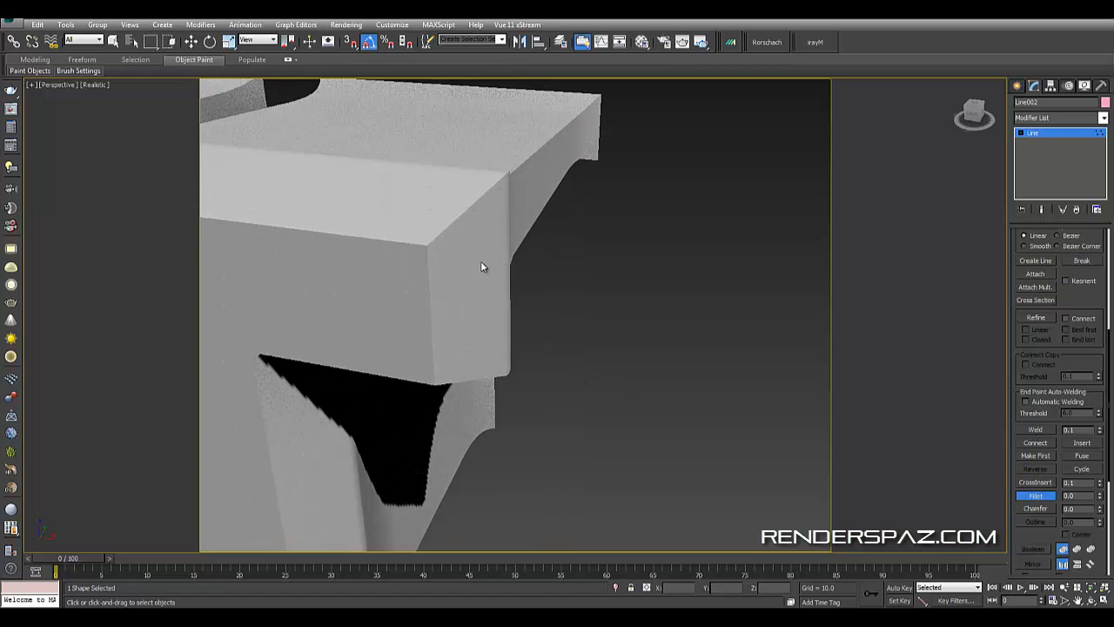
scroll(406, 306, down, 5)
middle_drag(405, 306, 113, 287)
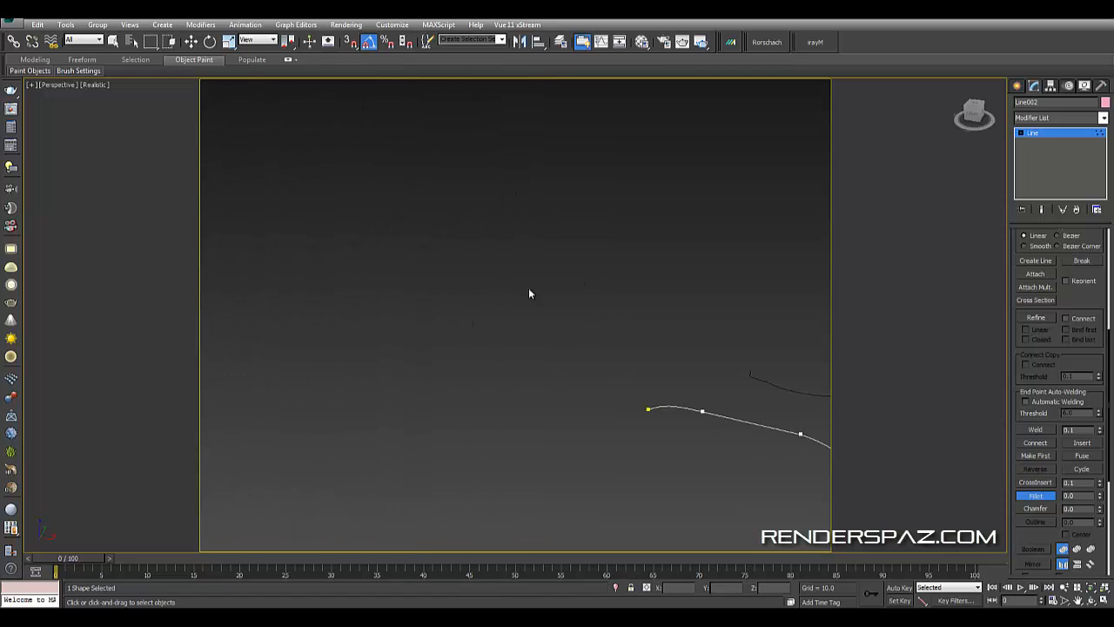
middle_drag(879, 414, 630, 377)
scroll(589, 425, up, 2)
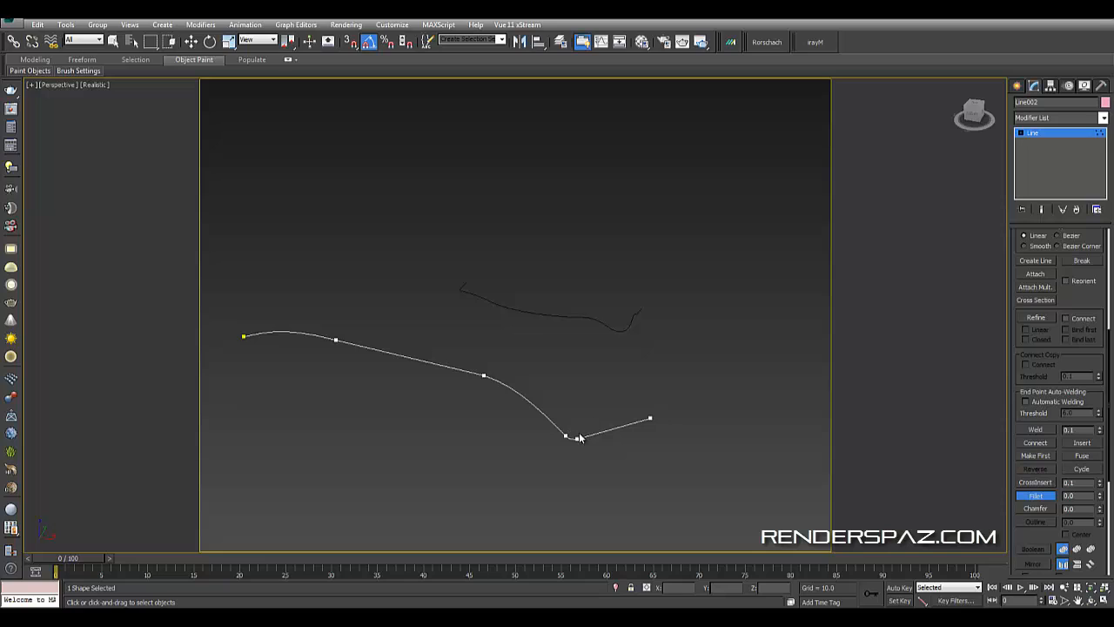
- Refine the profile line with an extra vertex just before its end vertex and move it about 0.33 along X
drag(640, 394, 682, 440)
scroll(660, 443, up, 3)
middle_drag(659, 441, 663, 440)
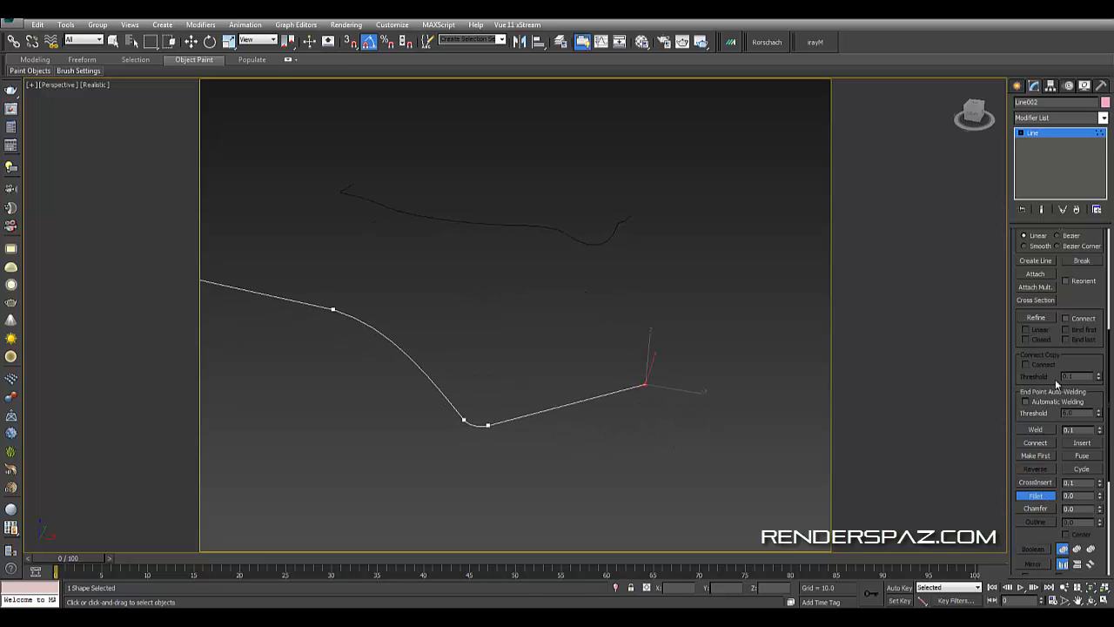
scroll(1043, 356, down, 1)
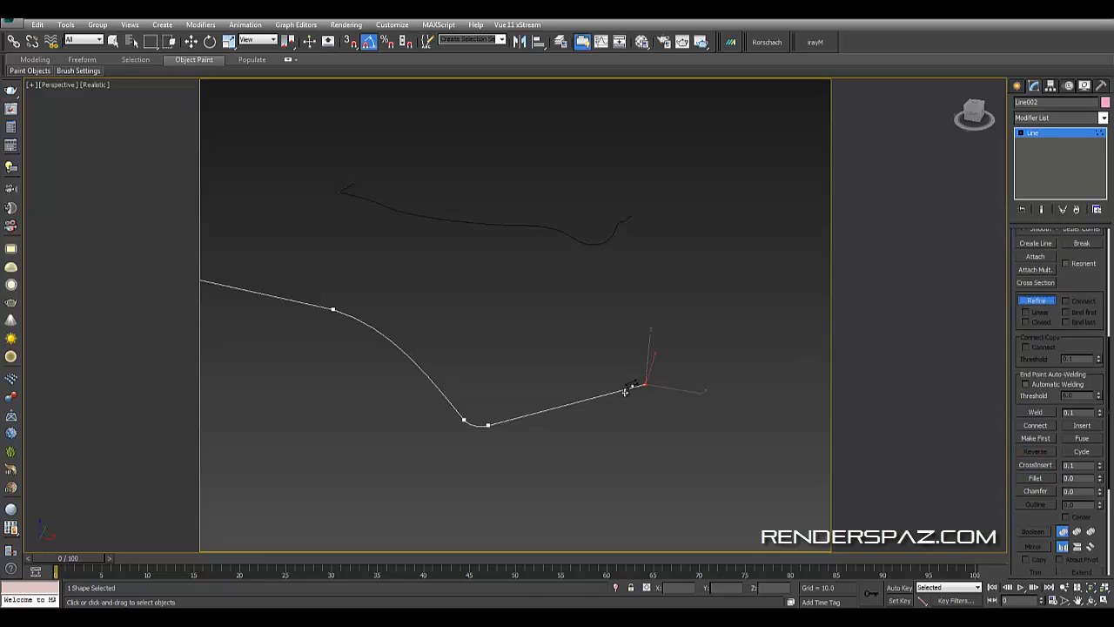
right_click(624, 392)
click(1032, 301)
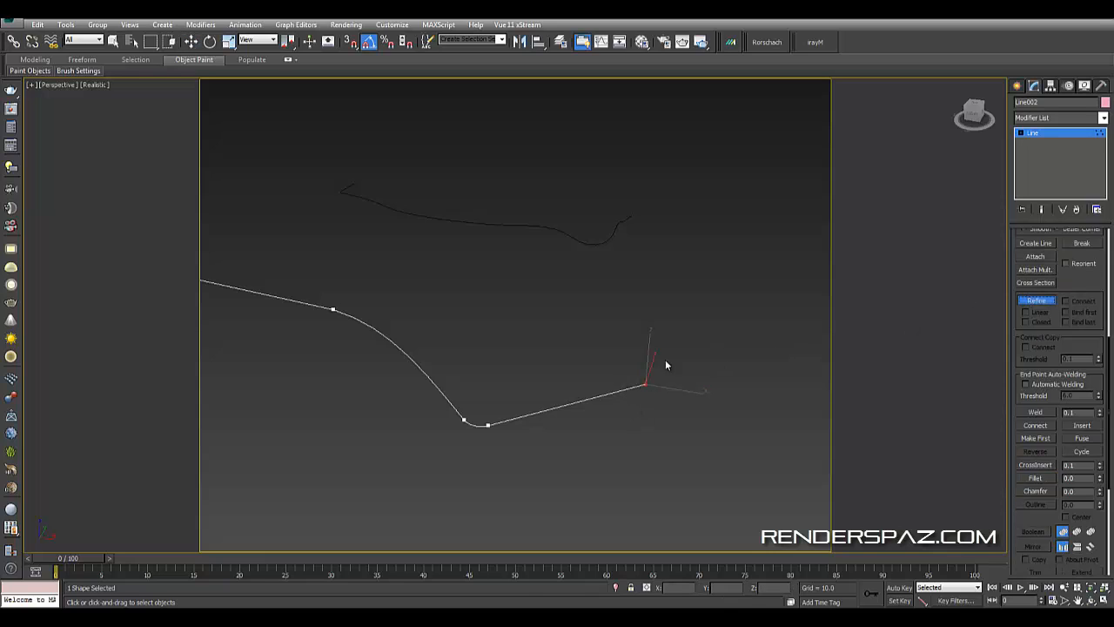
right_click(623, 392)
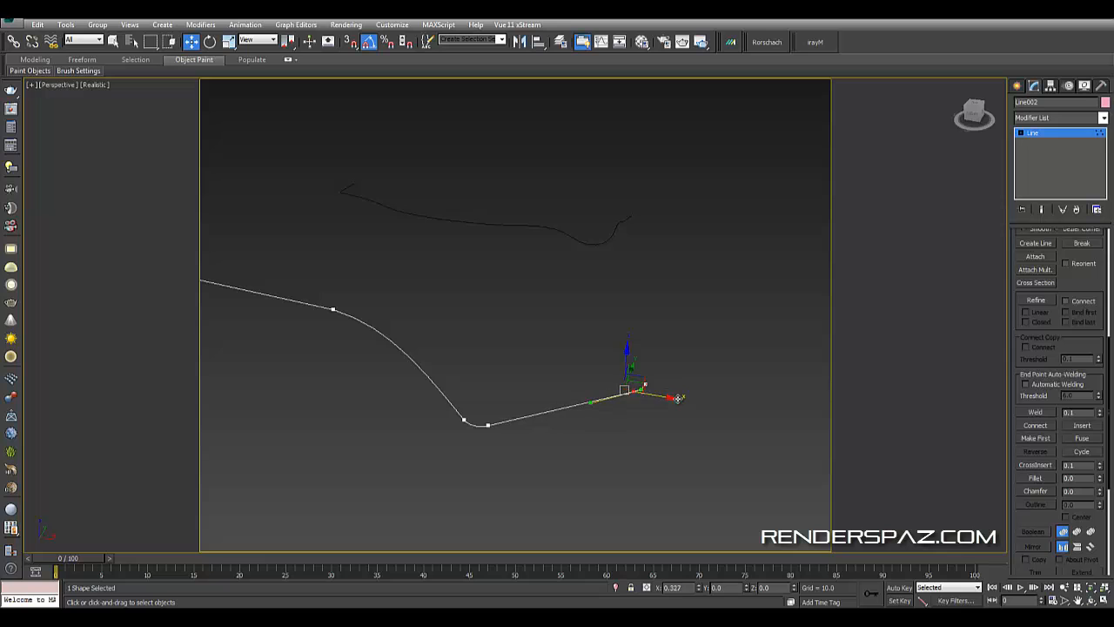
drag(676, 401, 679, 400)
- Examine the refined bevel on the T and the neighbouring letters, up close and from the front
middle_drag(803, 413, 872, 398)
scroll(395, 345, down, 6)
middle_drag(395, 345, 502, 343)
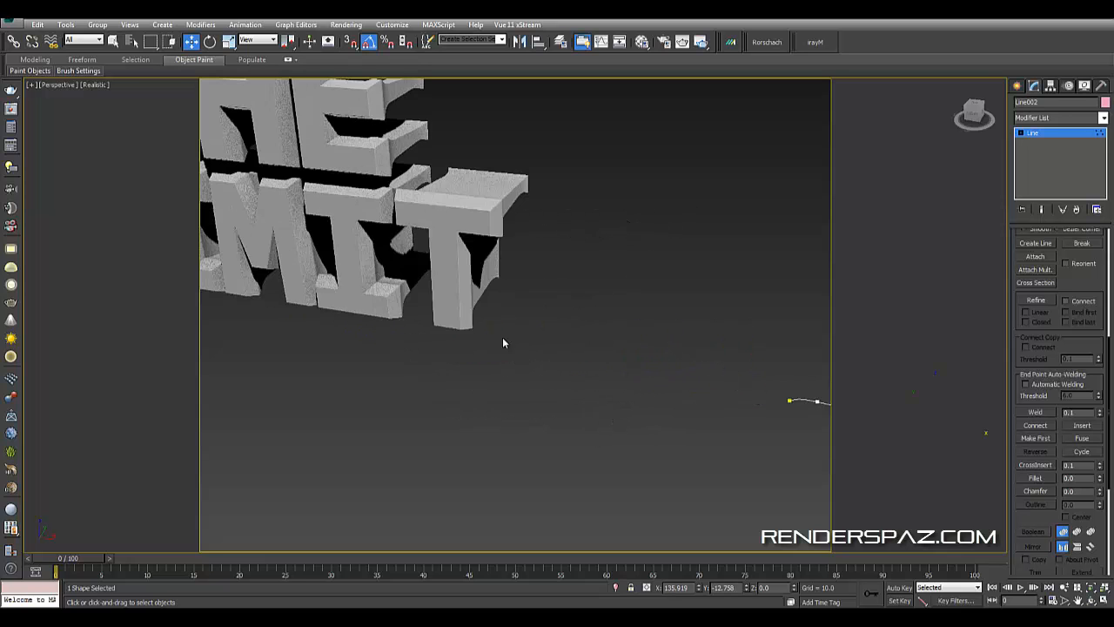
middle_drag(413, 273, 464, 327)
scroll(629, 294, up, 8)
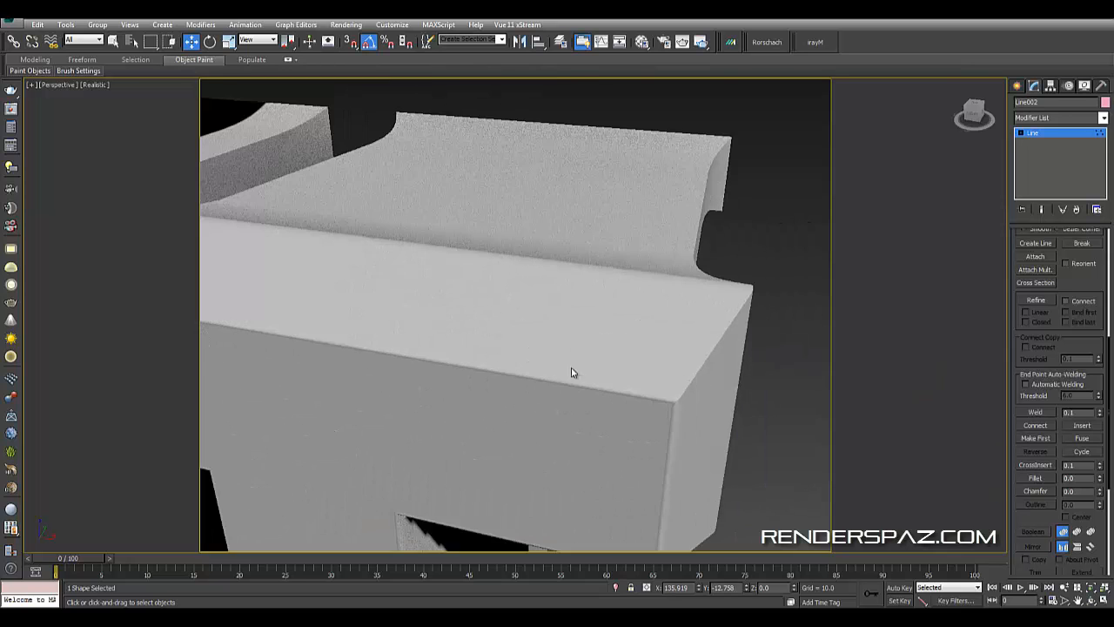
scroll(668, 409, down, 8)
alt+middle_drag(547, 438, 750, 396)
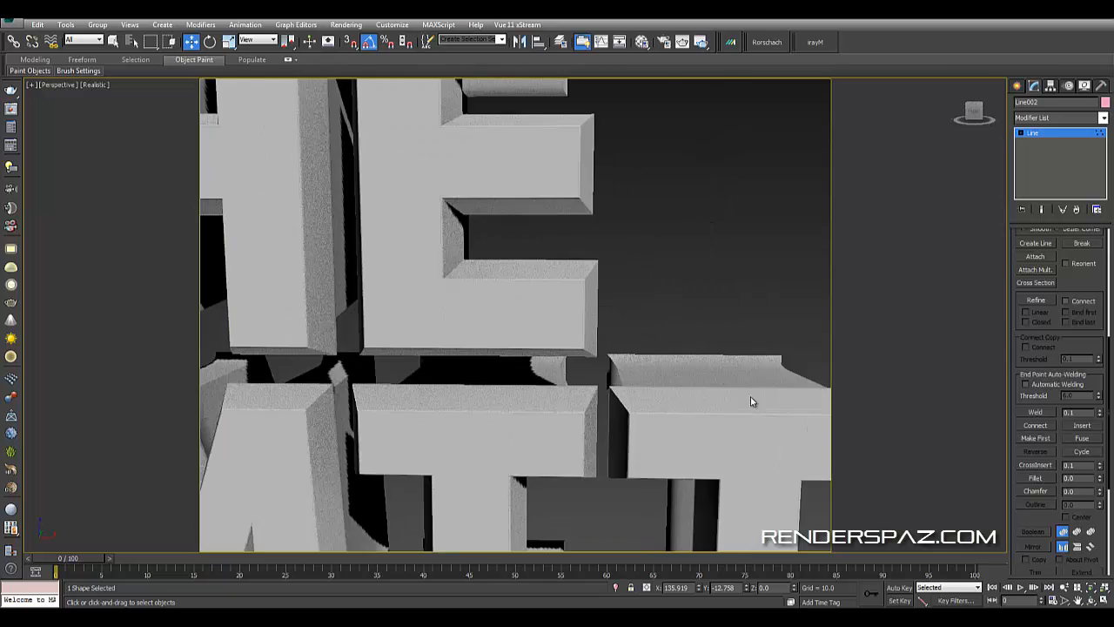
scroll(750, 396, down, 3)
scroll(630, 390, down, 4)
middle_drag(575, 393, 638, 378)
scroll(717, 413, down, 4)
alt+middle_drag(658, 417, 662, 304)
- Leave vertex editing, select the 3D text and pick Line001 as its Bevel Profile shape
click(1025, 135)
click(753, 201)
click(634, 418)
click(453, 255)
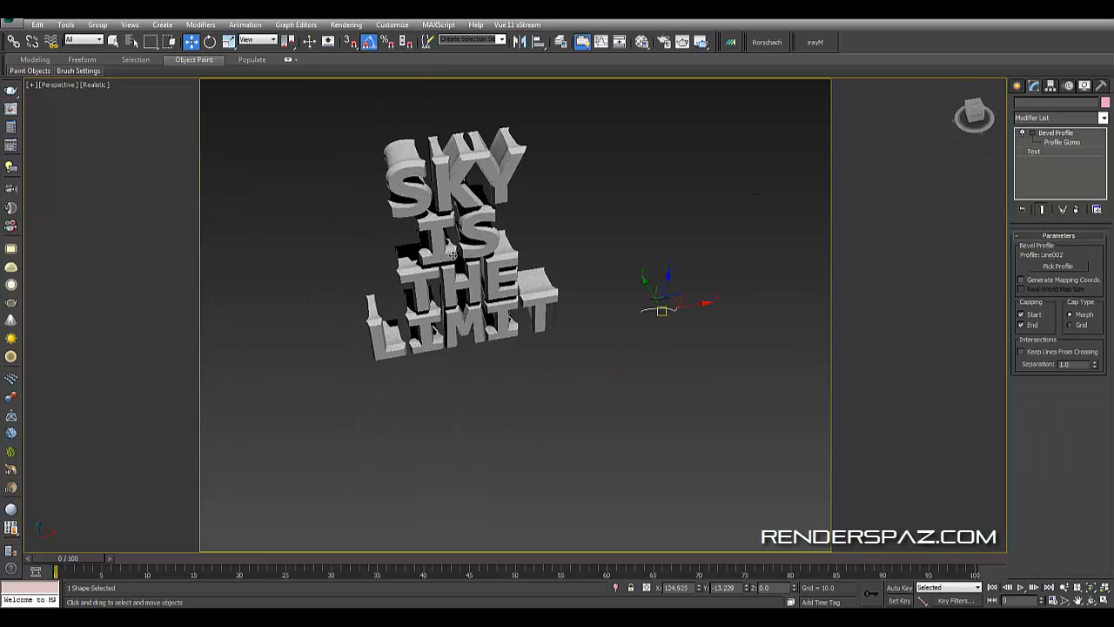
click(1055, 268)
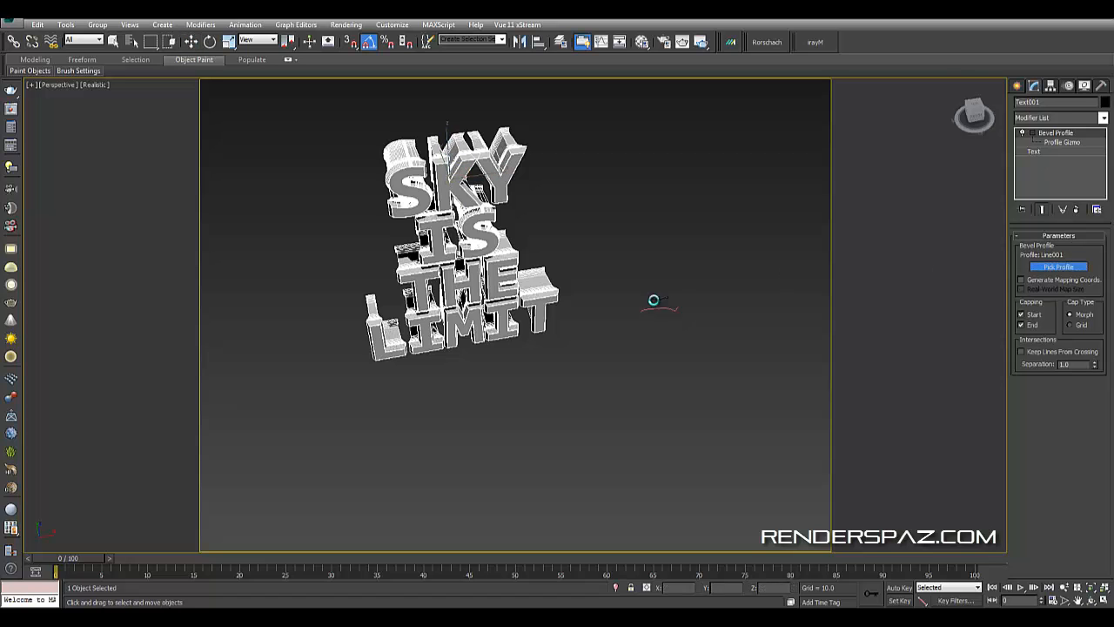
click(655, 301)
- Deselect the text and examine the letters' new bevelled edges up close and from a distance
middle_drag(539, 365, 650, 388)
scroll(646, 392, up, 5)
click(630, 410)
middle_drag(703, 271, 639, 402)
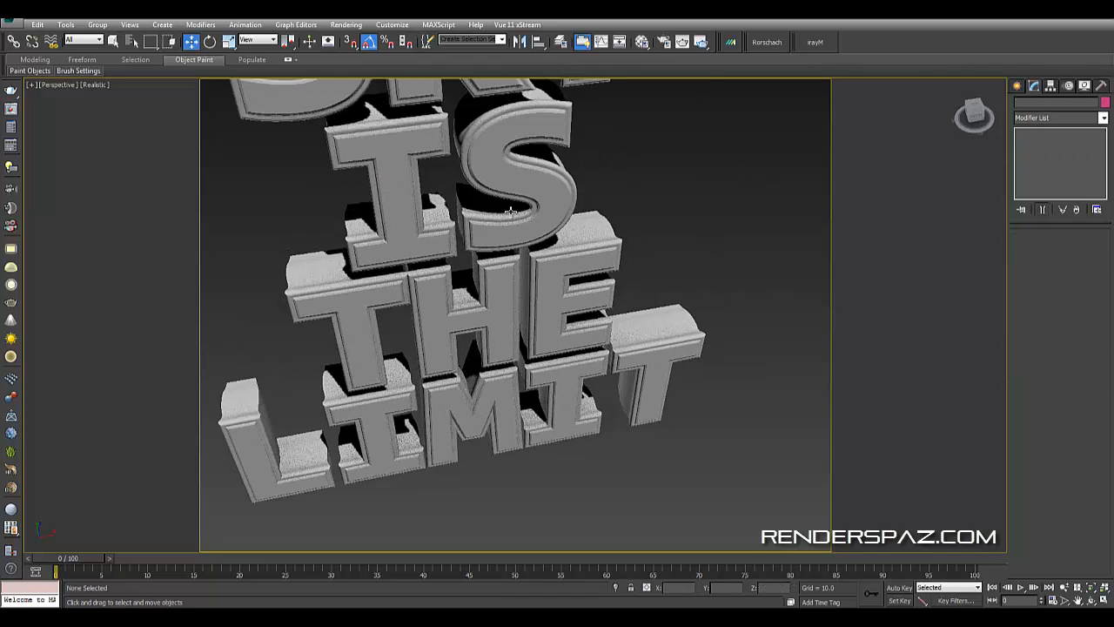
scroll(510, 212, up, 5)
middle_drag(575, 306, 508, 304)
middle_drag(384, 281, 475, 273)
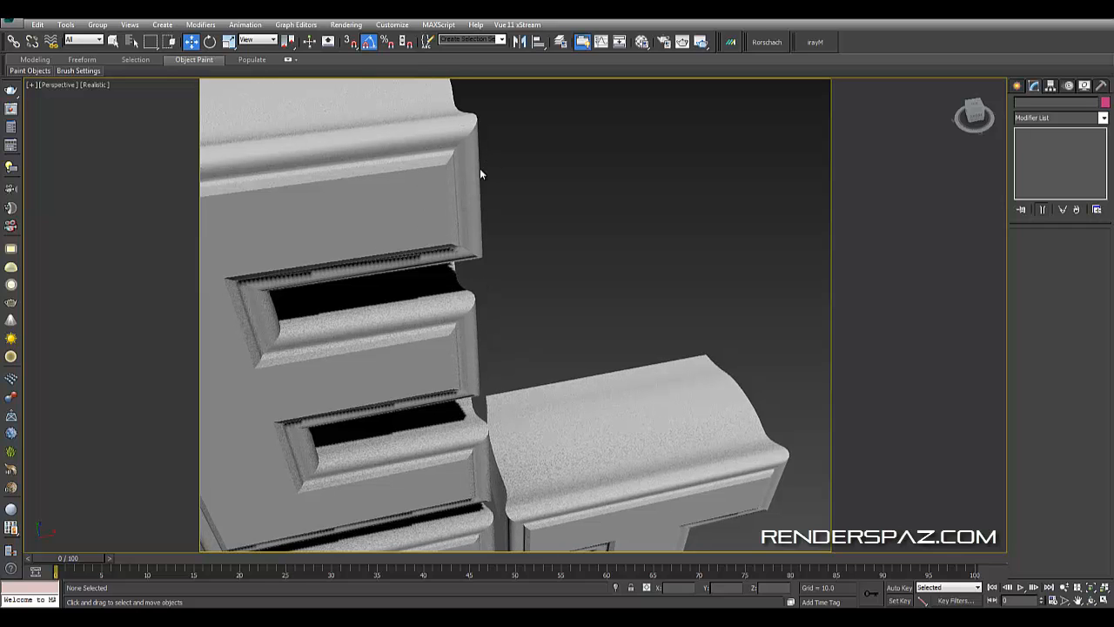
scroll(487, 201, down, 5)
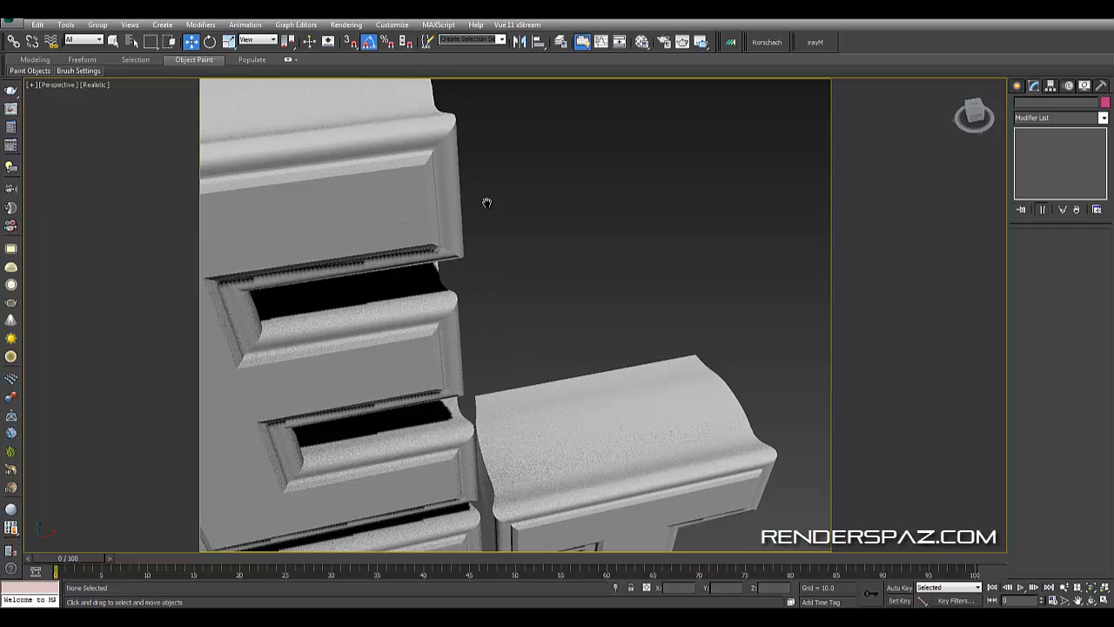
alt+middle_drag(490, 328, 465, 261)
middle_drag(723, 250, 573, 465)
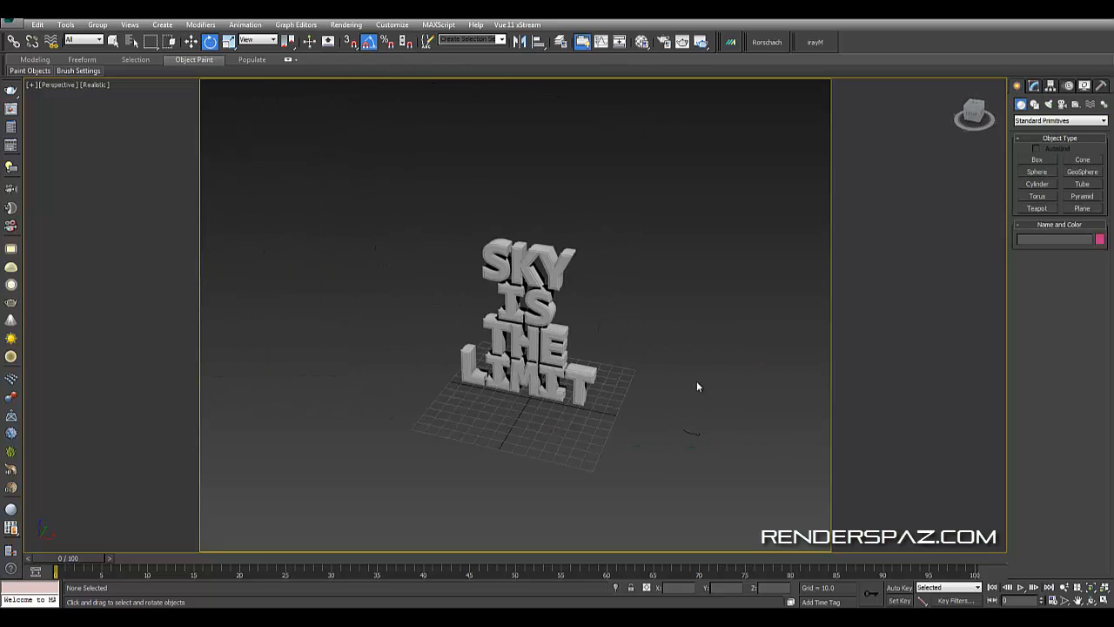
alt+middle_drag(617, 381, 582, 401)
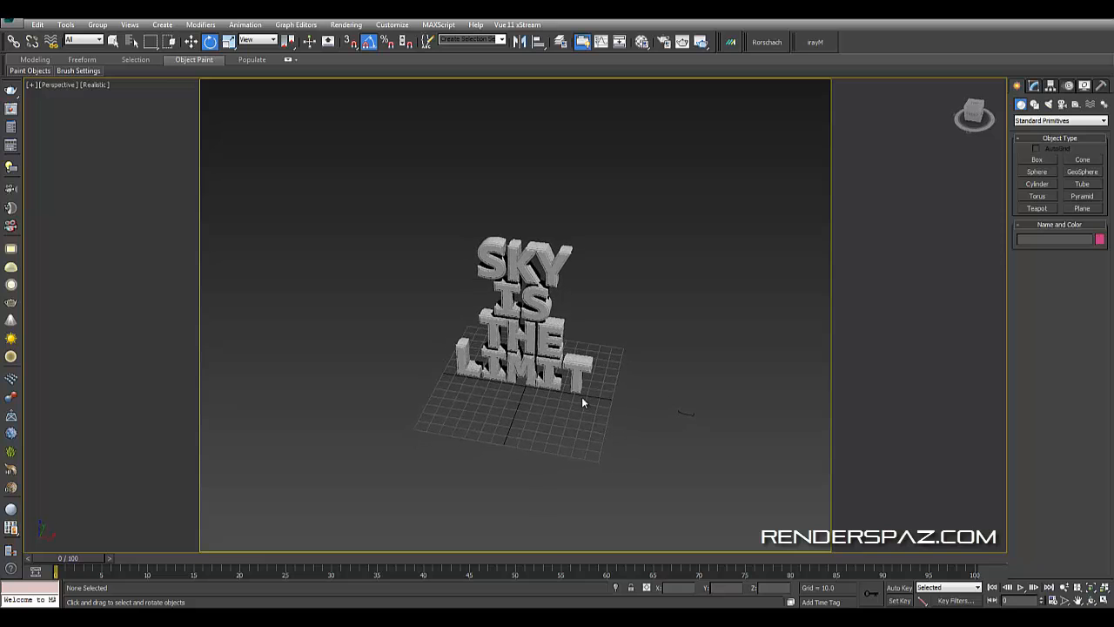
- Examine the 3D text's thickness side-on in the Left and Right views
key(f)
key(l)
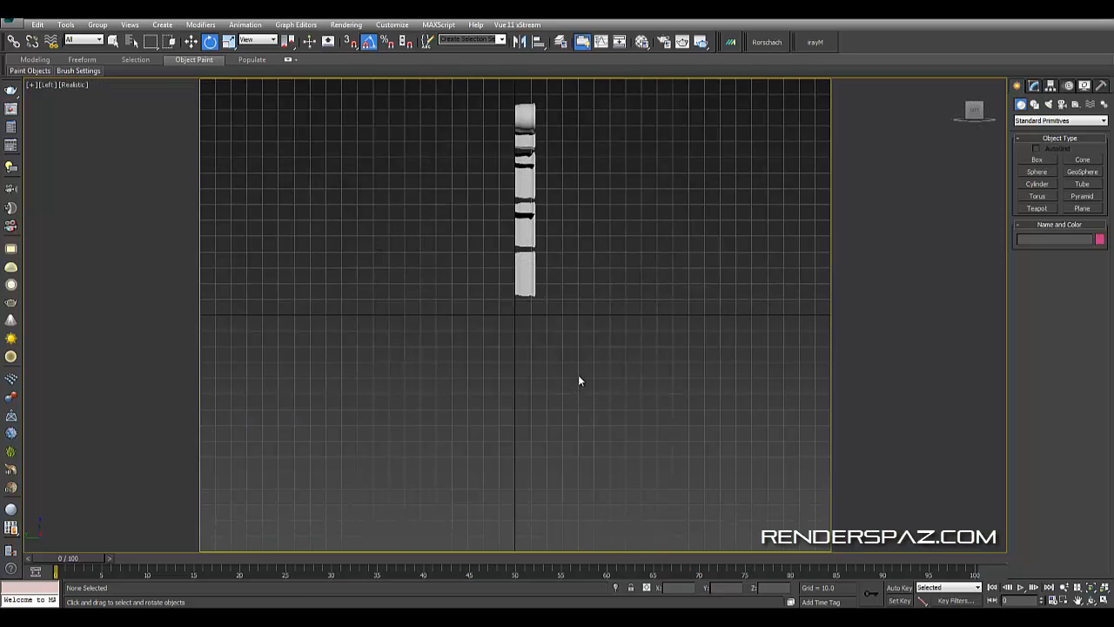
scroll(623, 359, up, 6)
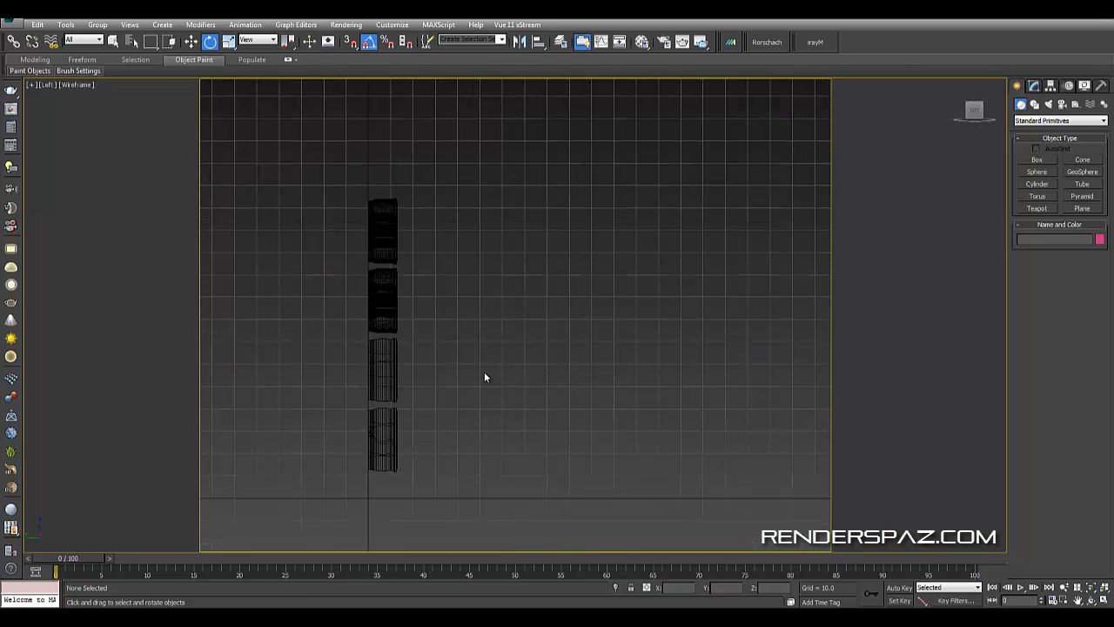
middle_drag(484, 373, 647, 355)
click(30, 70)
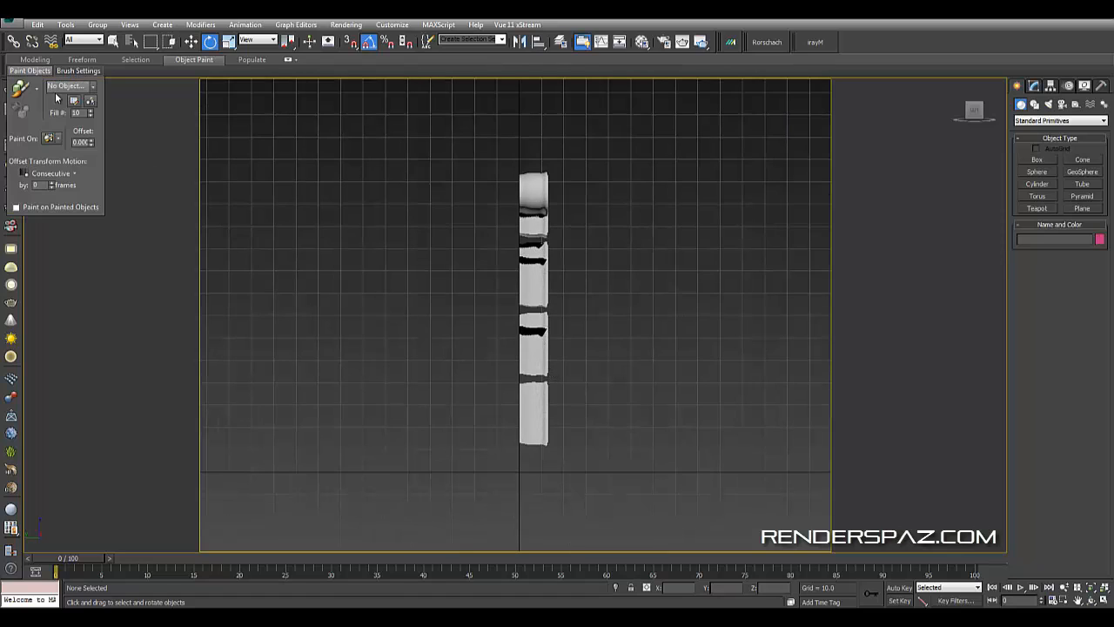
click(47, 85)
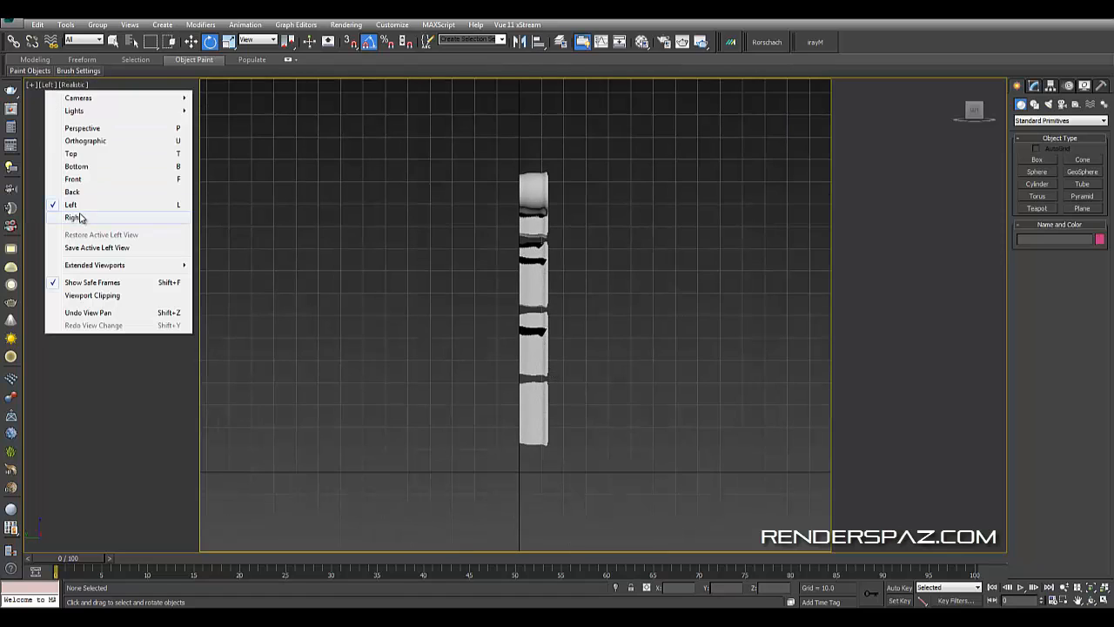
click(79, 216)
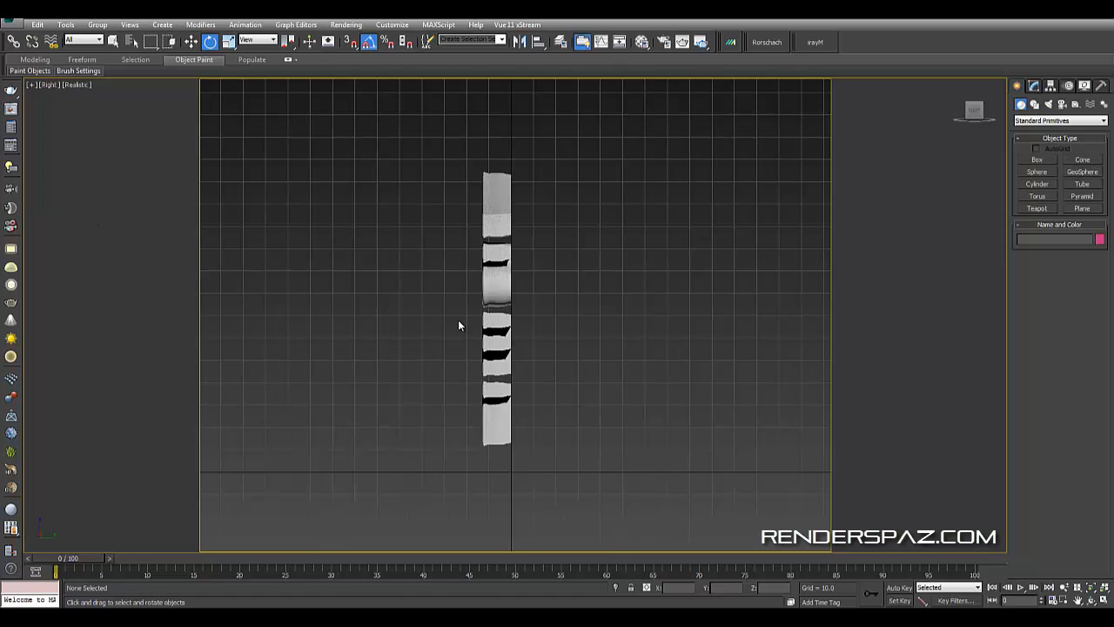
scroll(617, 266, down, 3)
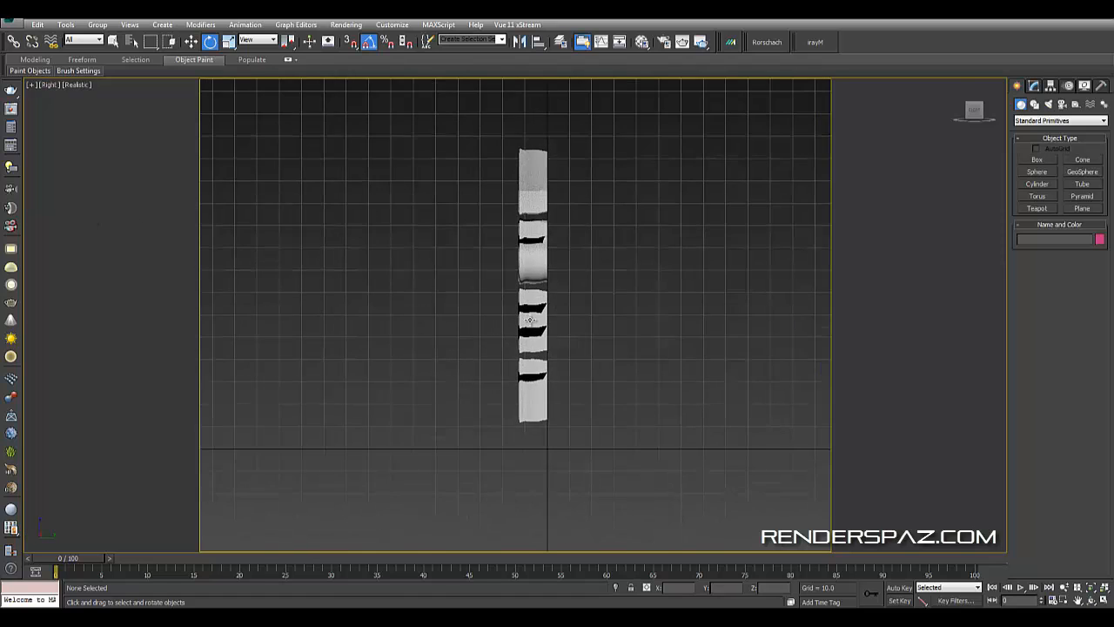
- Create a floor plane about 574 by 737 under the text in the Top view, with one length and one width segment
click(1034, 105)
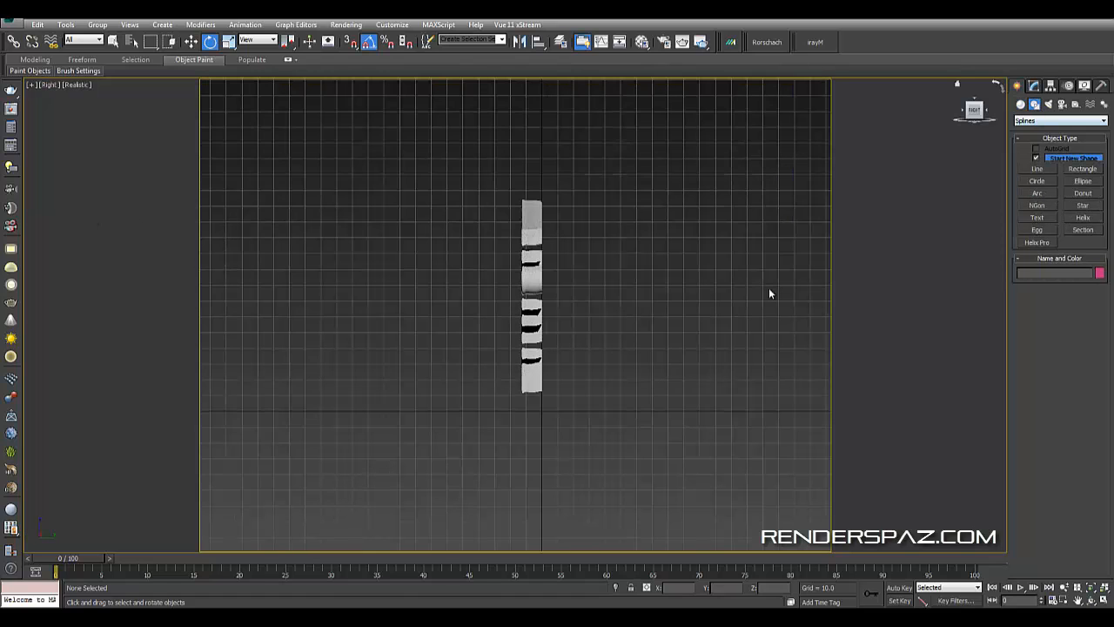
key(t)
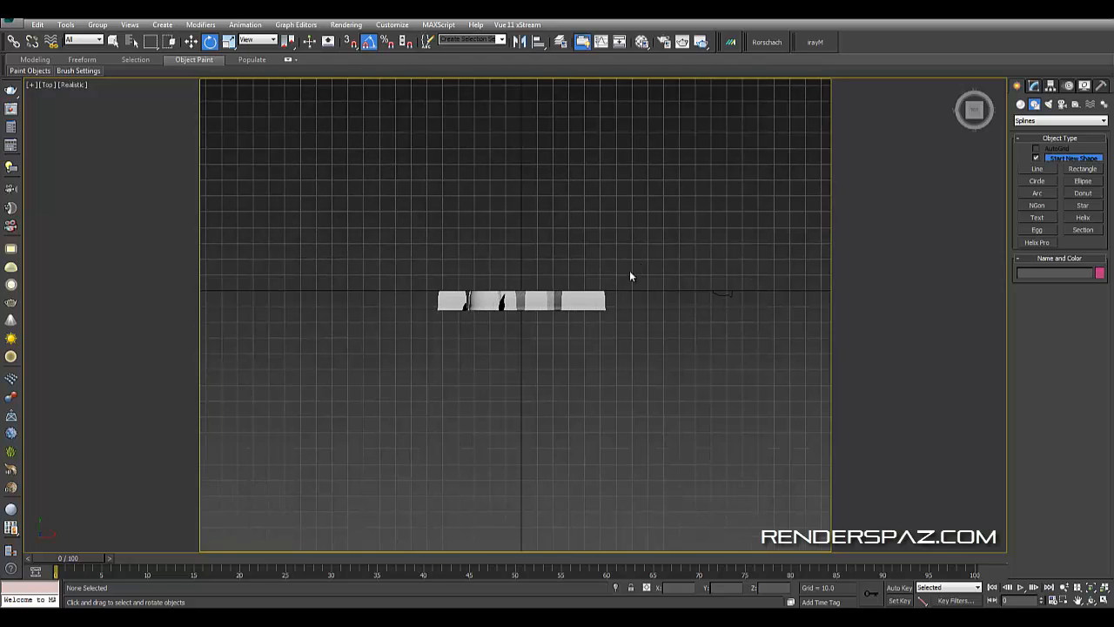
scroll(630, 277, down, 4)
click(1021, 104)
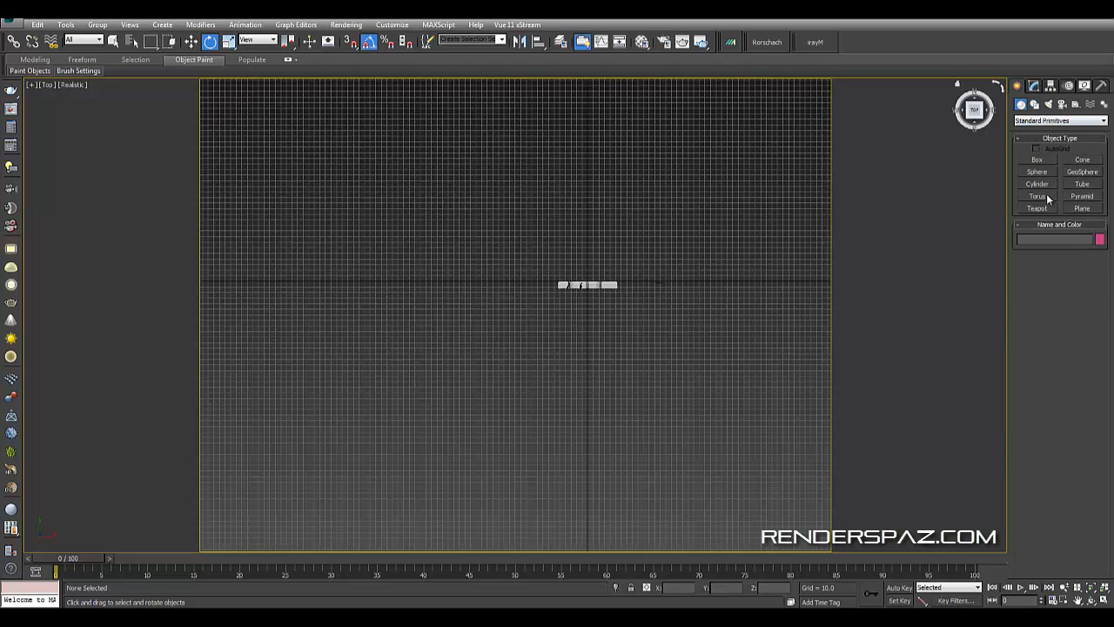
click(1081, 208)
drag(379, 133, 790, 453)
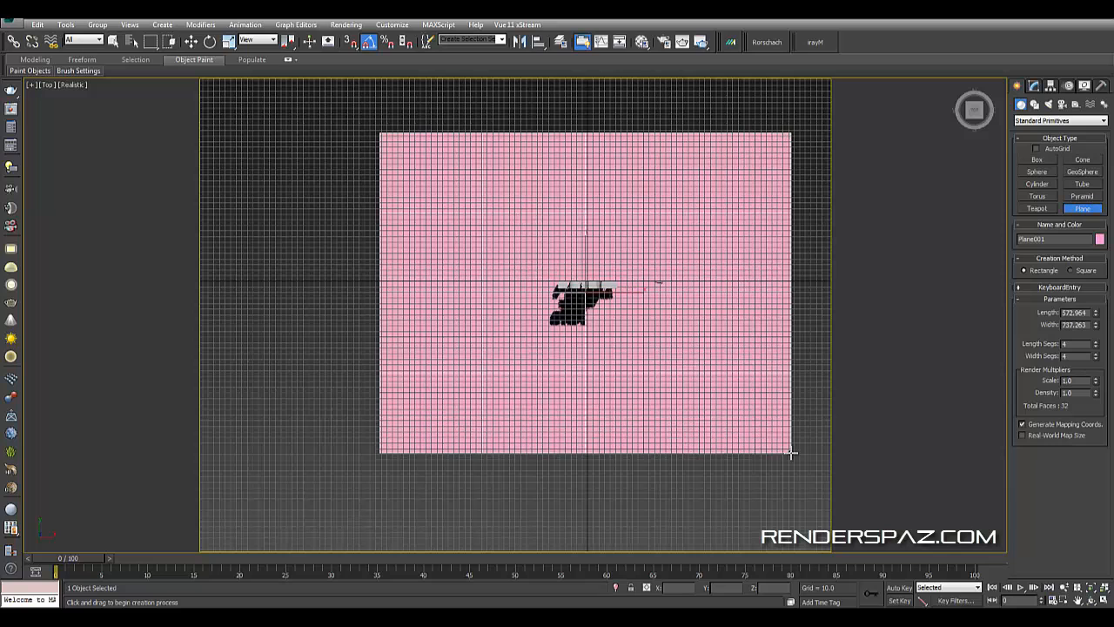
drag(1096, 345, 1095, 356)
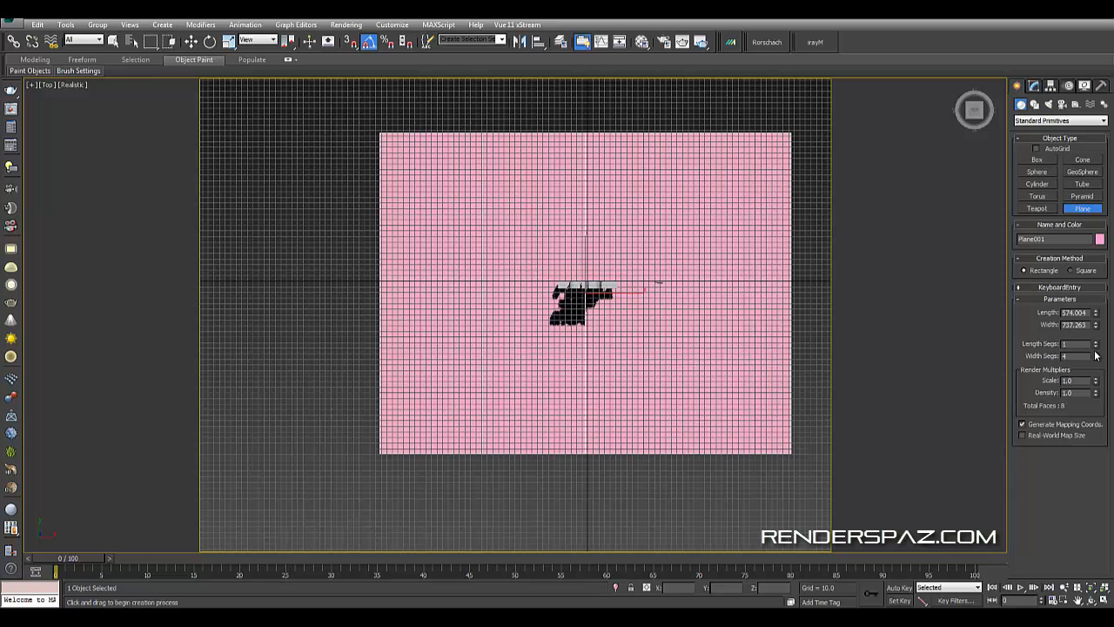
- Return to the Perspective view and move the floor plane along Y to about 45.6
key(p)
middle_drag(669, 322, 555, 287)
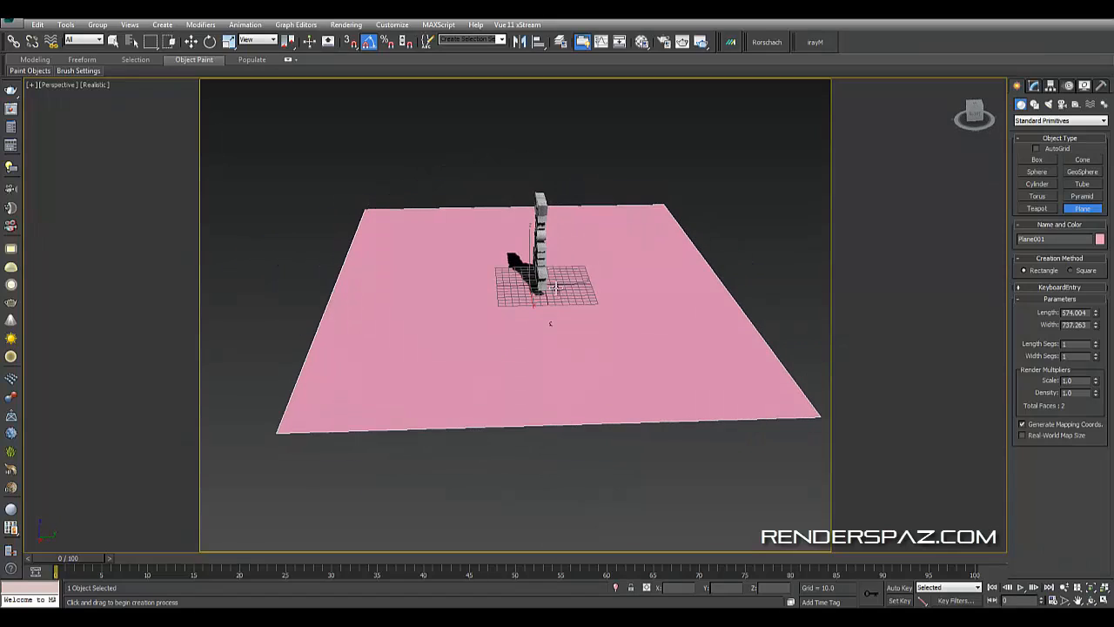
right_click(712, 281)
click(702, 251)
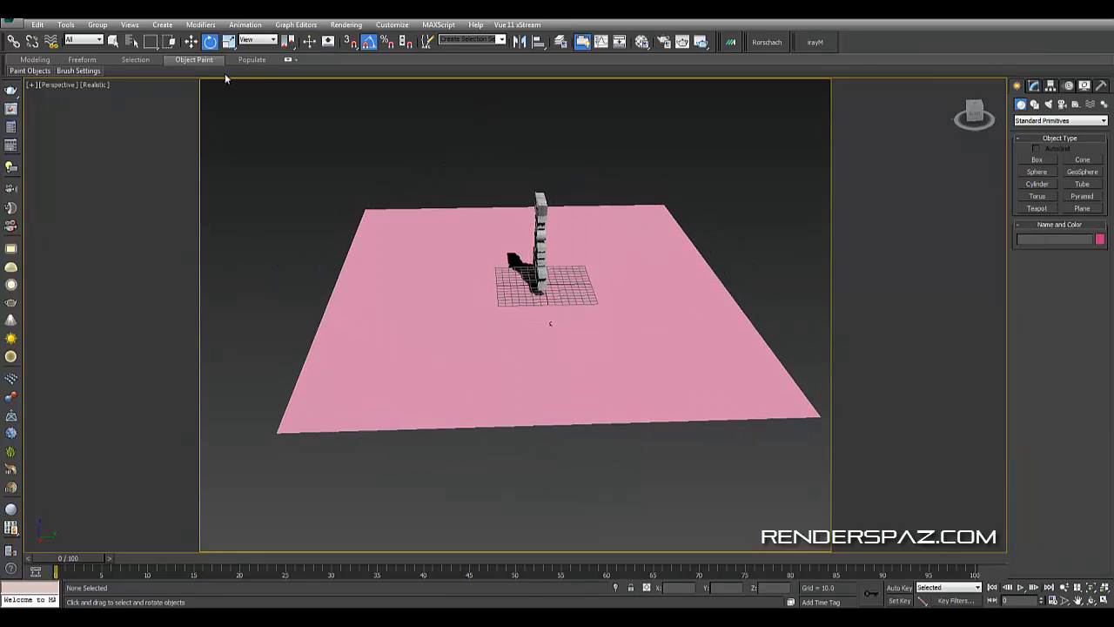
click(191, 43)
drag(569, 283, 623, 283)
- Check the floor plane in wireframe, restore shading and convert the plane to Editable Poly
middle_drag(715, 287, 611, 284)
key(F3)
key(F3)
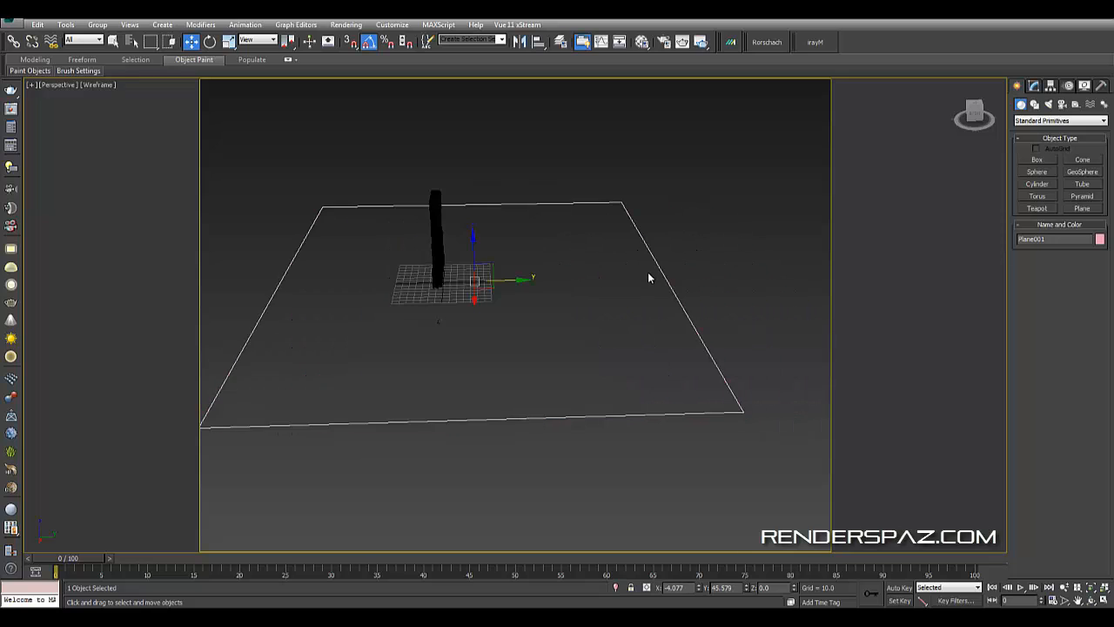
right_click(501, 250)
mouse_move(579, 366)
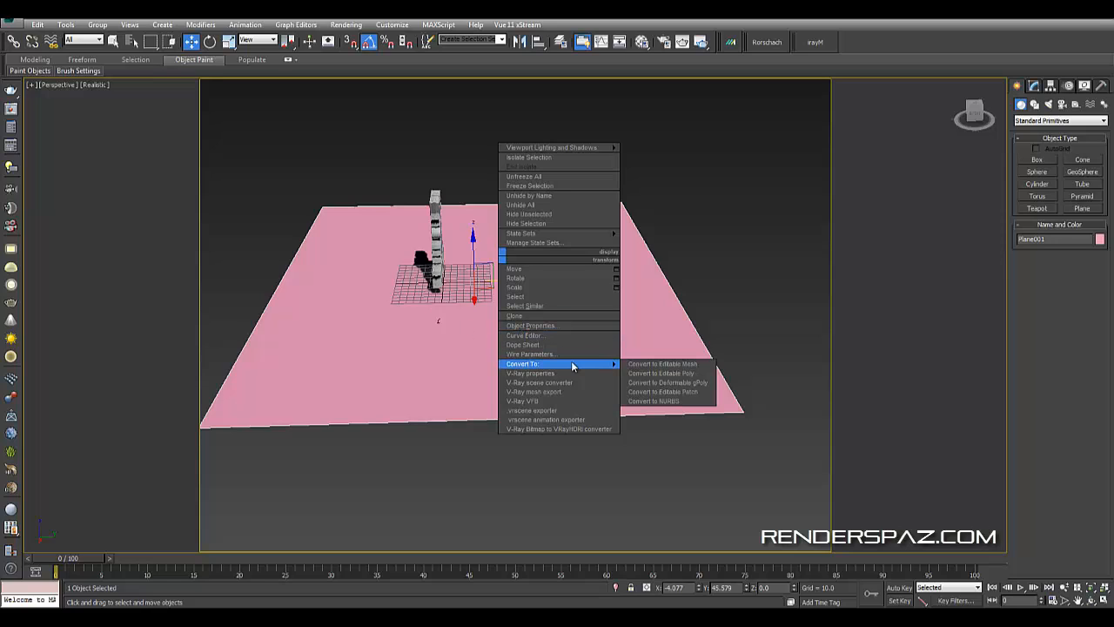
click(652, 374)
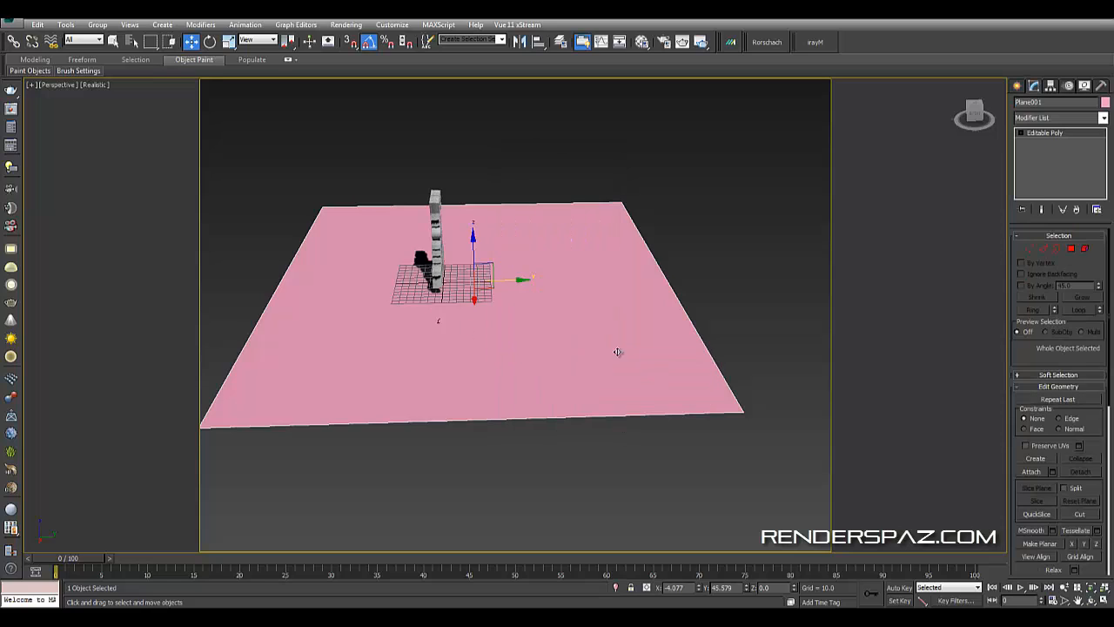
- Connect the floor plane's two edges that run along Y, and move the new edge along Y towards the plane's outer edge
click(1044, 250)
drag(505, 145, 508, 453)
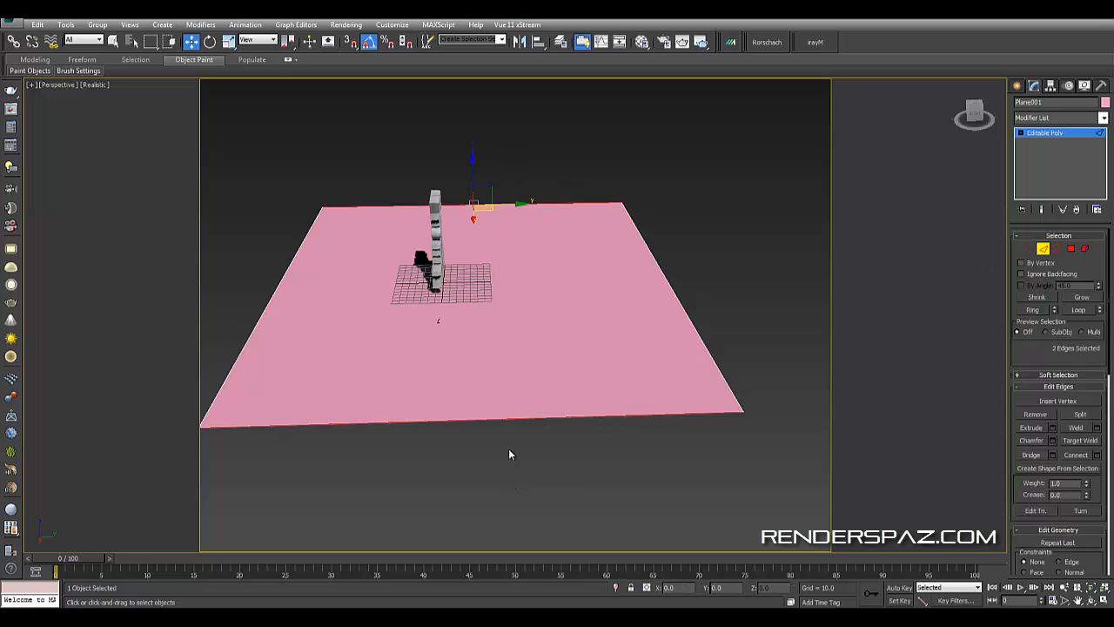
click(1075, 456)
click(683, 295)
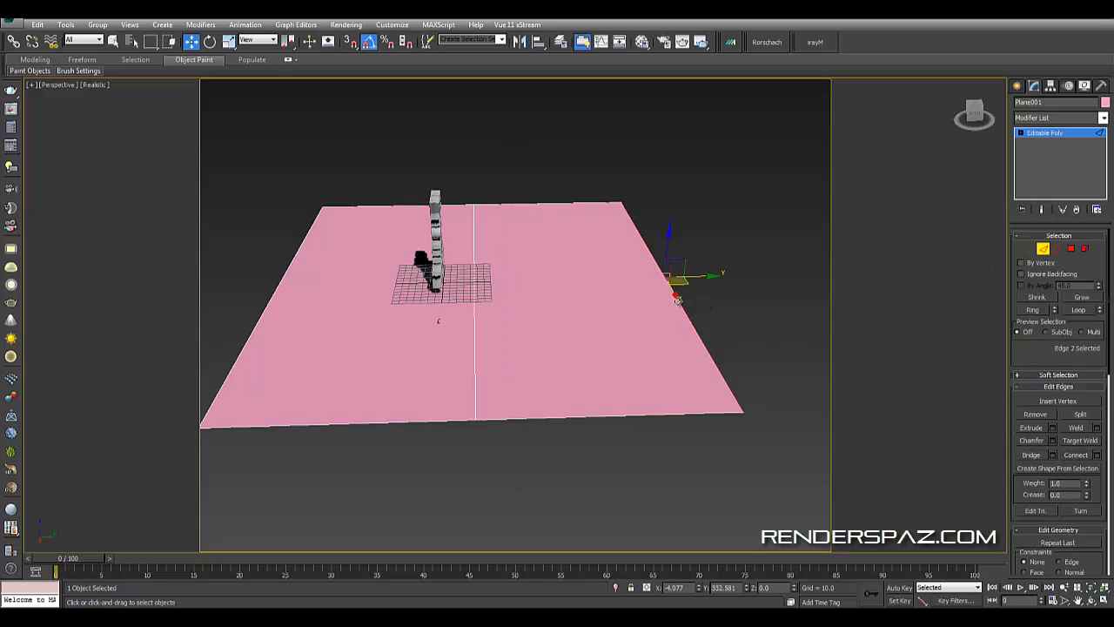
click(474, 353)
drag(503, 277, 665, 274)
- In the Left view, extrude the floor plane's edge behind the text outward and upward as two backdrop segments reaching about 189 in Z
click(665, 275)
middle_drag(664, 319, 569, 336)
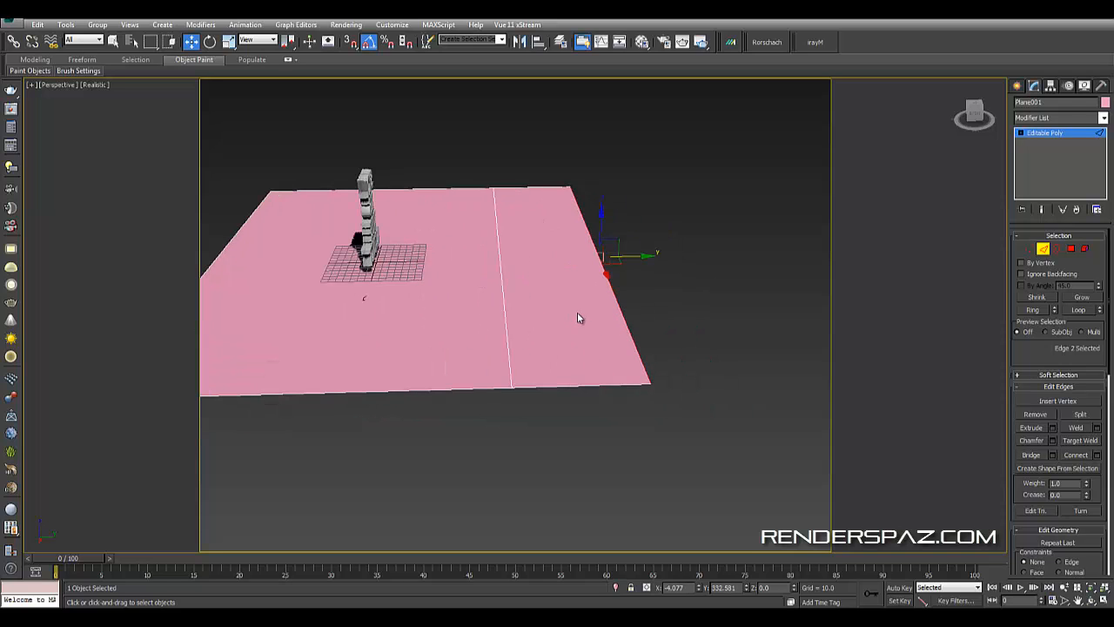
key(f)
key(l)
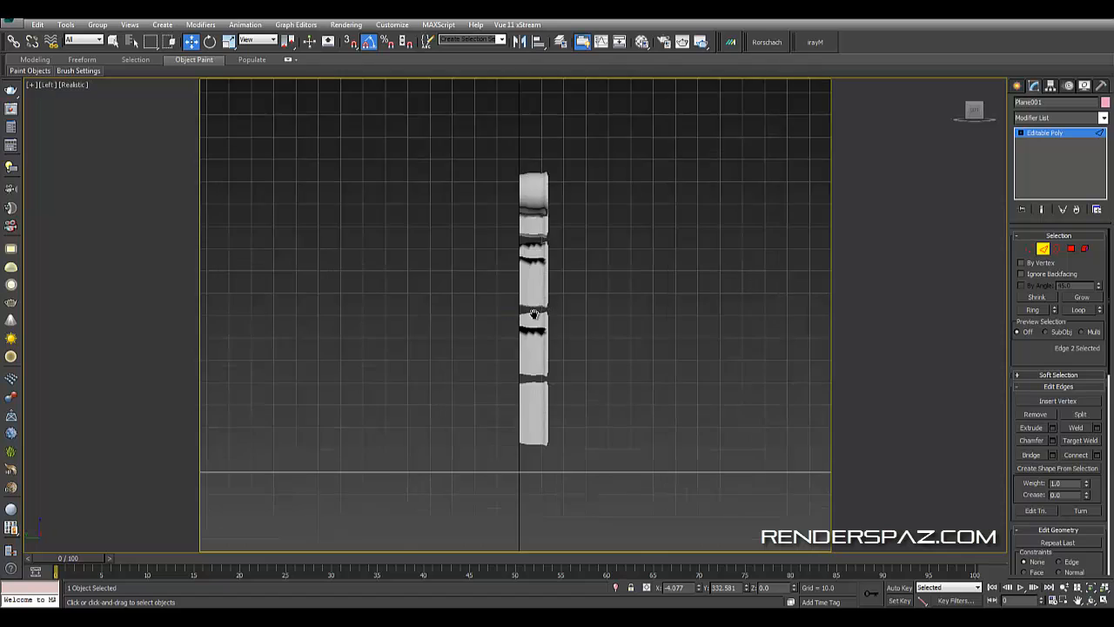
scroll(633, 442, down, 3)
mouse_move(557, 365)
middle_down()
mouse_move(632, 442)
mouse_move(559, 355)
middle_up()
scroll(633, 442, up, 2)
middle_drag(126, 326, 478, 345)
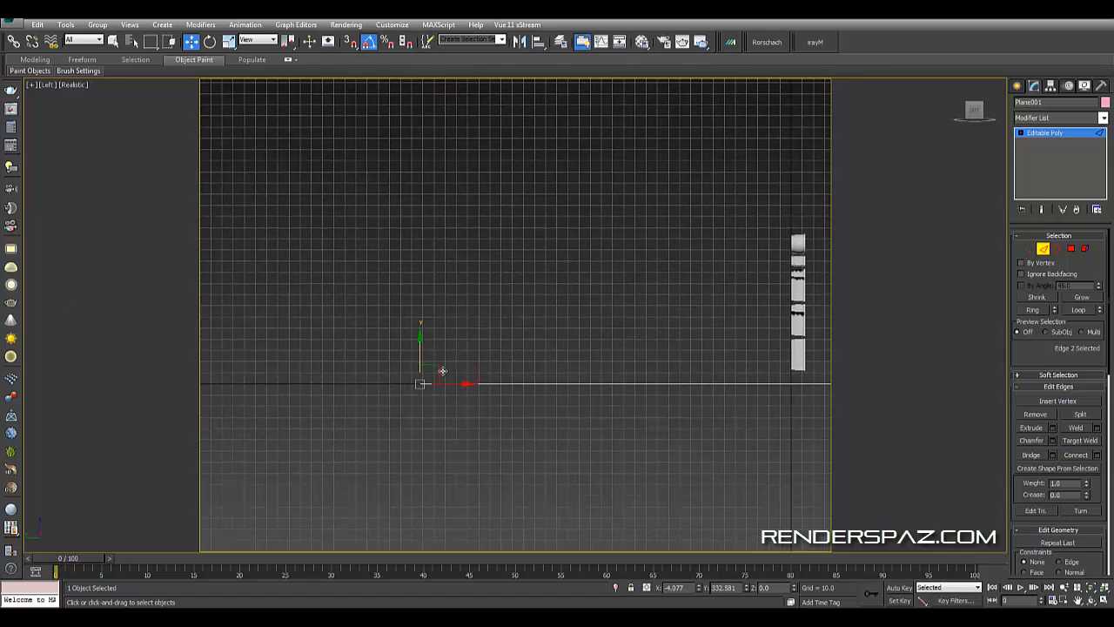
drag(442, 370, 399, 157)
scroll(388, 287, down, 2)
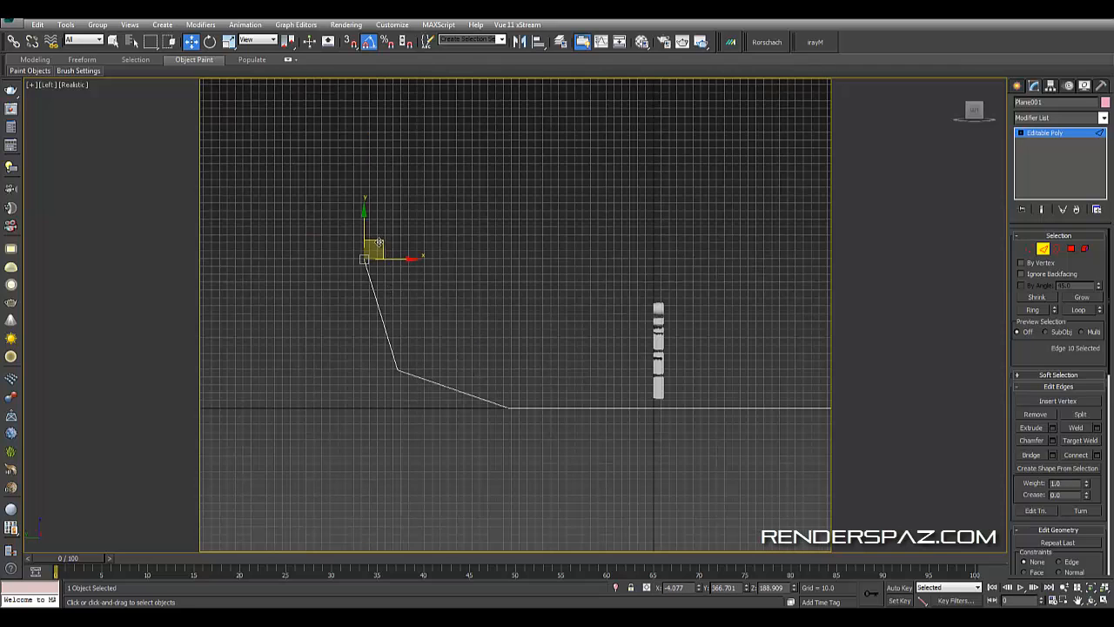
- Extend the backdrop's end edge upward and forward over the text in further segments to form a C-shaped curve, and leave edge editing
shift+drag(379, 242, 480, 52)
middle_drag(475, 234, 368, 343)
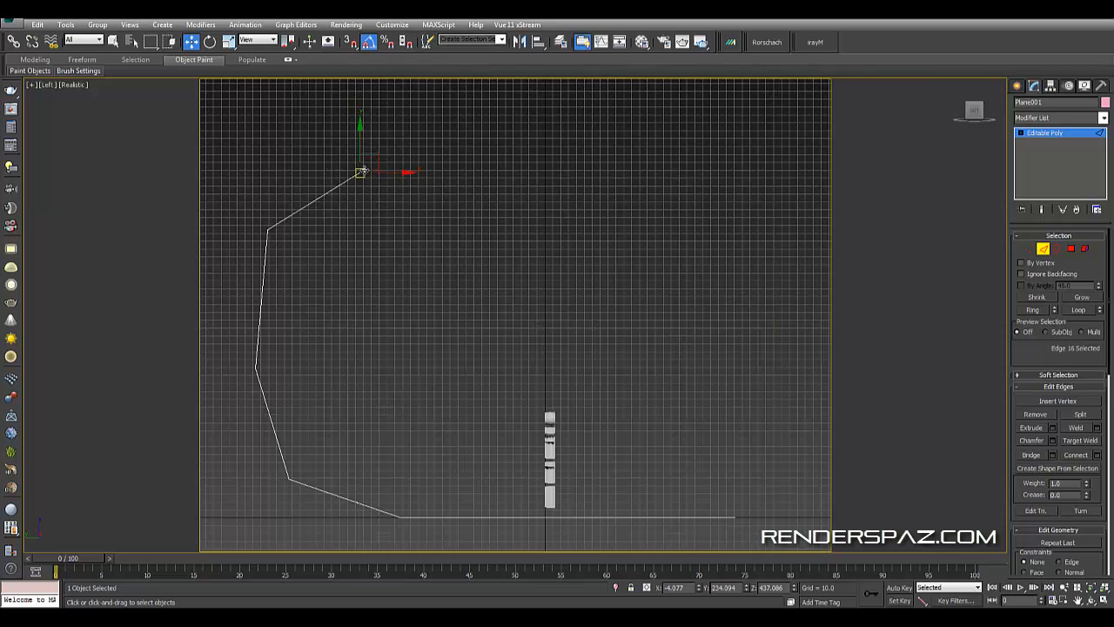
shift+drag(378, 153, 569, 112)
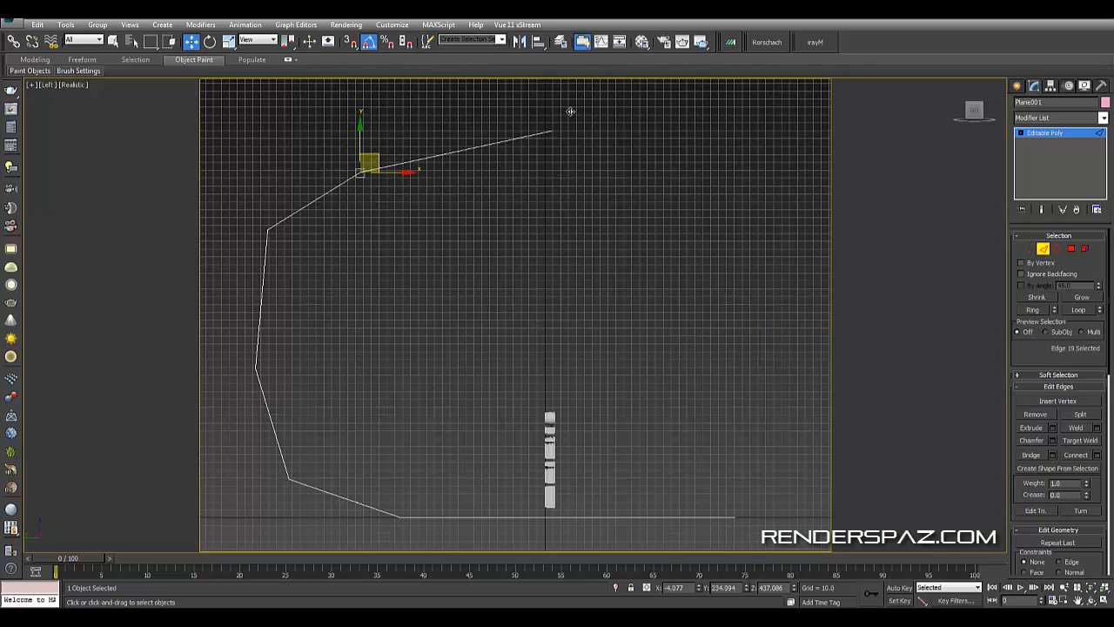
click(570, 111)
click(1043, 248)
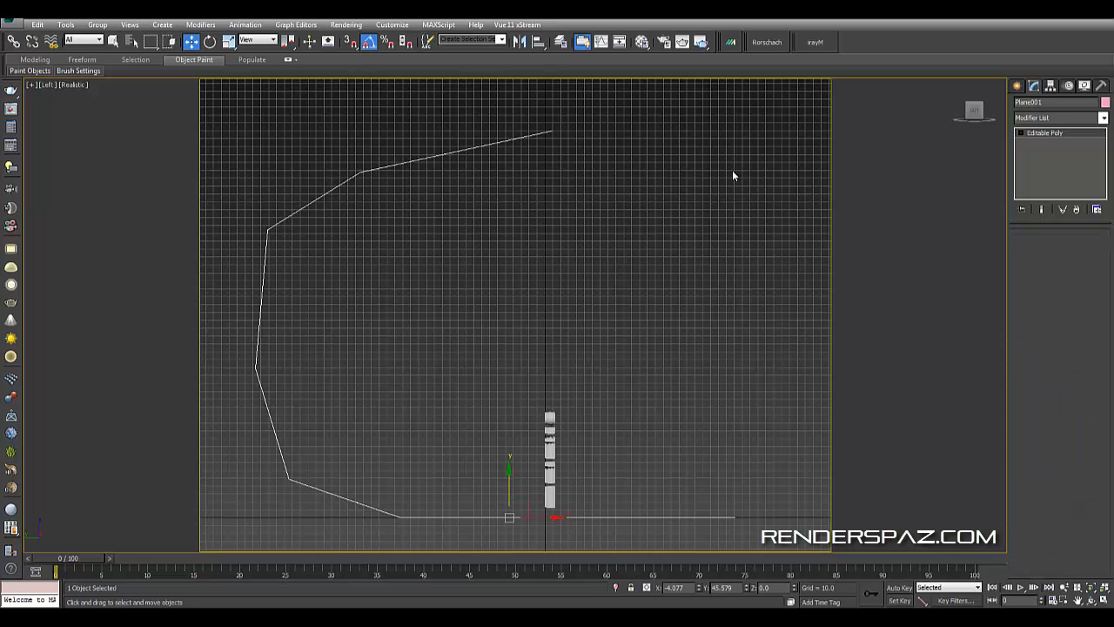
- Return to the Perspective view and examine the curved backdrop's shape around the text from the front
click(535, 268)
key(p)
scroll(583, 346, down, 5)
alt+middle_drag(600, 355, 466, 349)
scroll(540, 326, up, 4)
alt+middle_drag(634, 268, 644, 303)
click(644, 303)
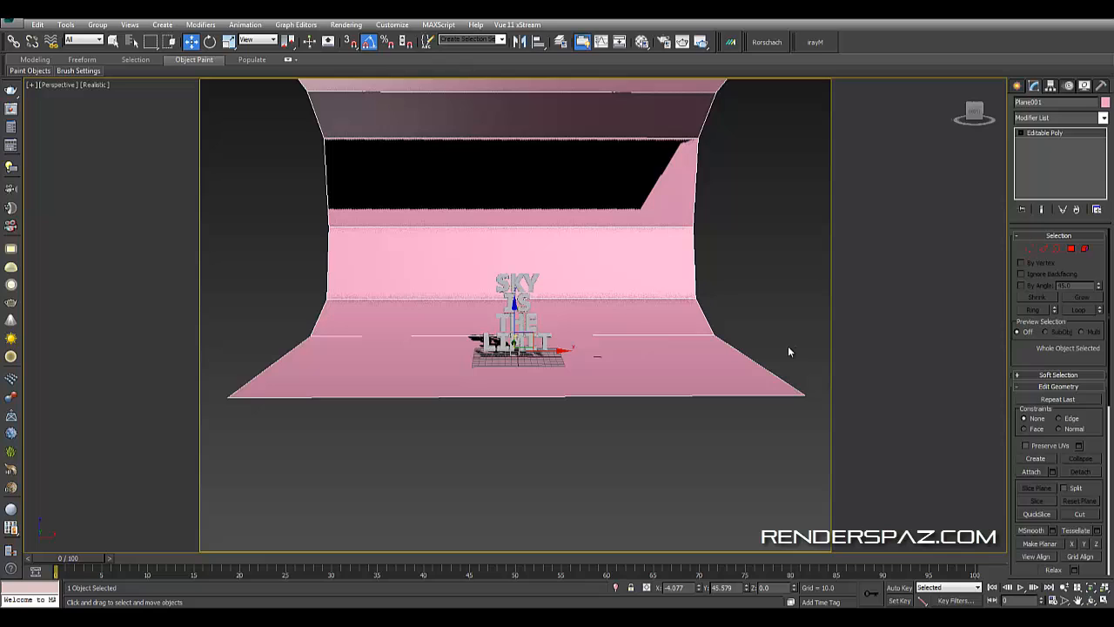
alt+middle_drag(772, 250, 720, 308)
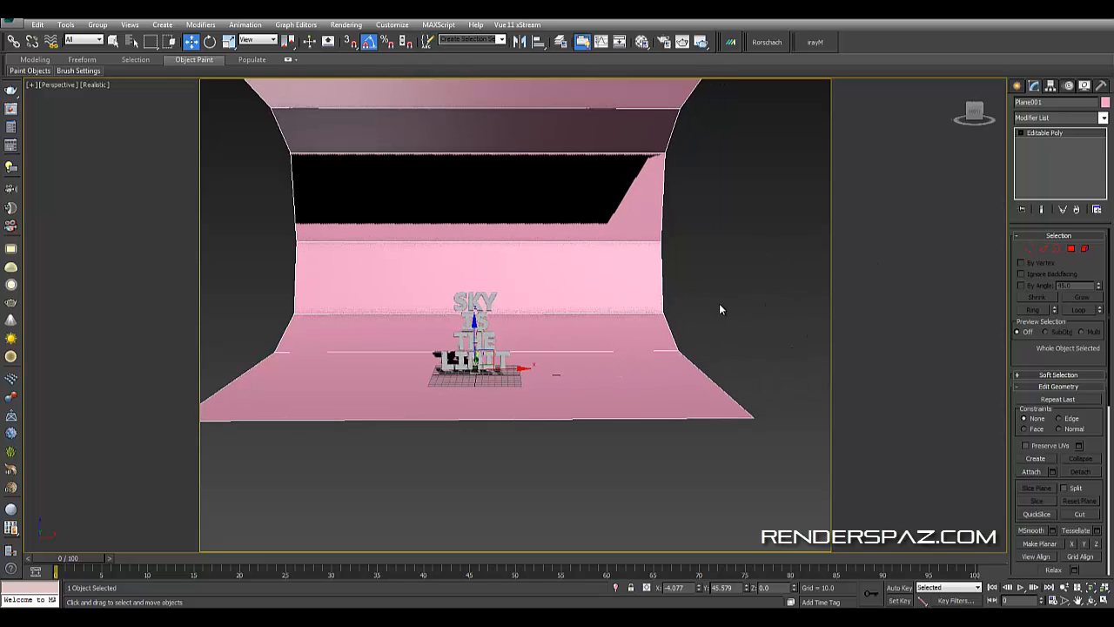
- Smooth the backdrop with a TurboSmooth modifier set to 2 iterations
click(1044, 248)
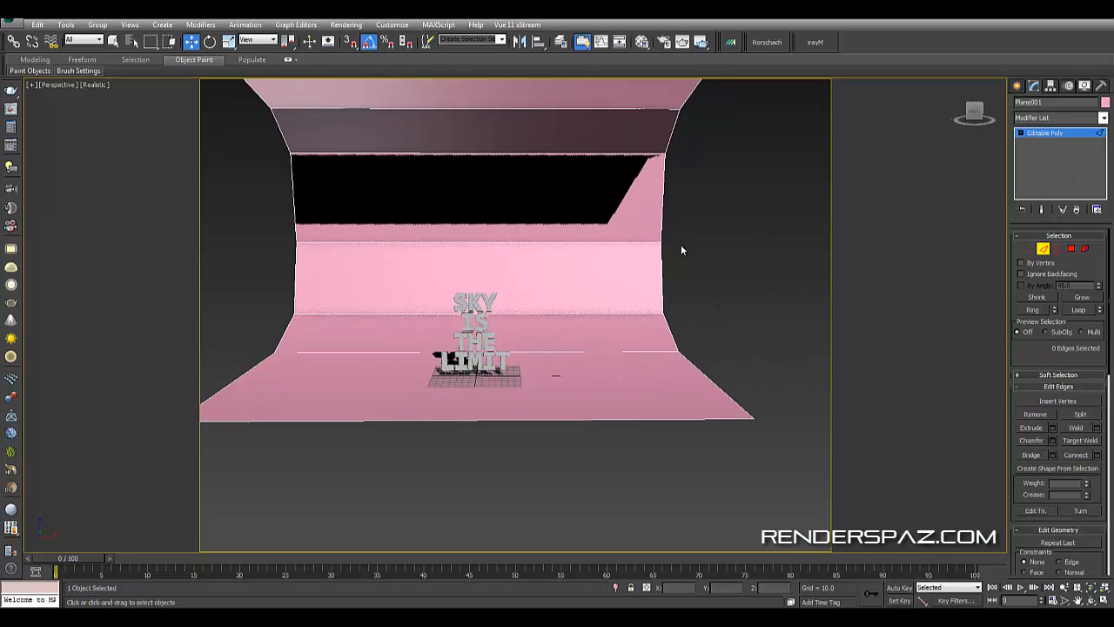
scroll(681, 244, down, 5)
middle_drag(626, 254, 572, 257)
scroll(572, 252, up, 5)
click(1052, 118)
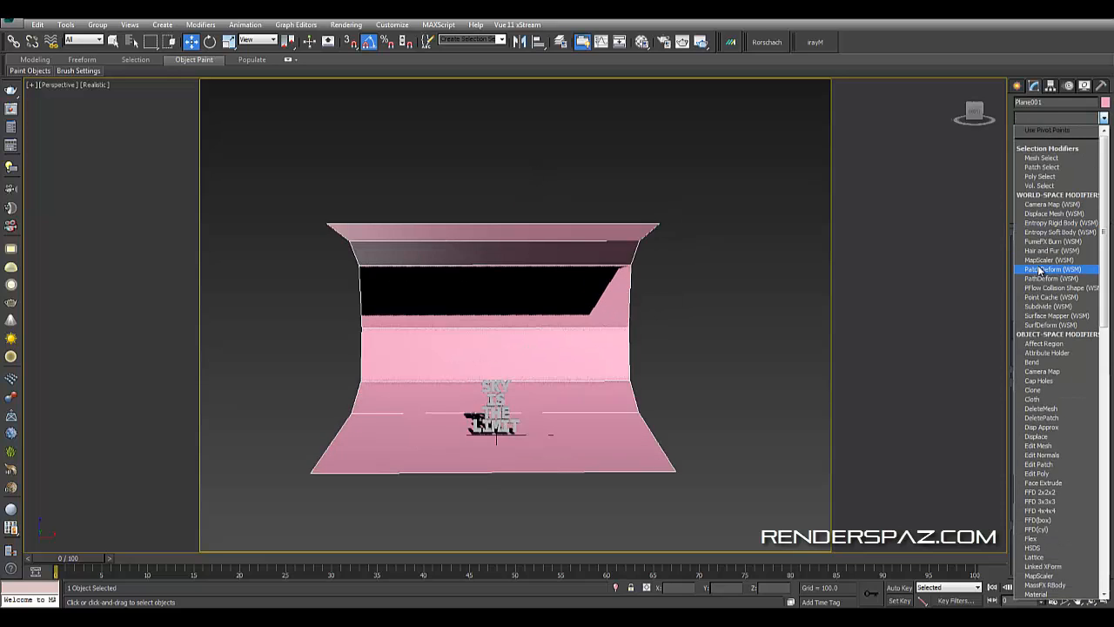
key(t)
key(t)
scroll(1050, 401, down, 7)
key(t)
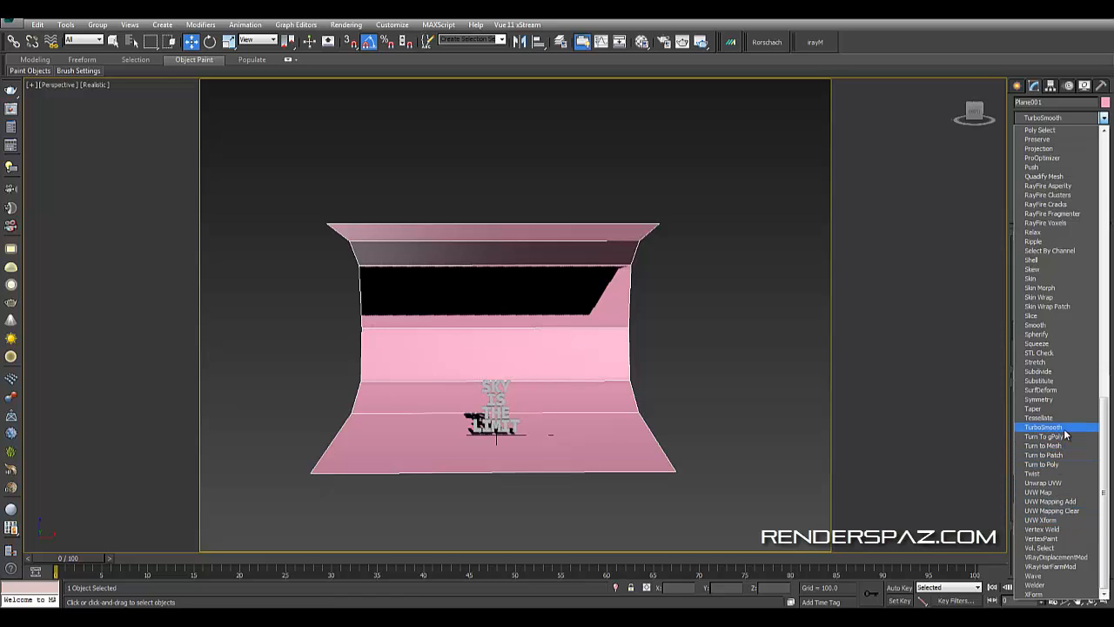
click(1043, 426)
alt+middle_drag(705, 384, 813, 331)
click(1097, 252)
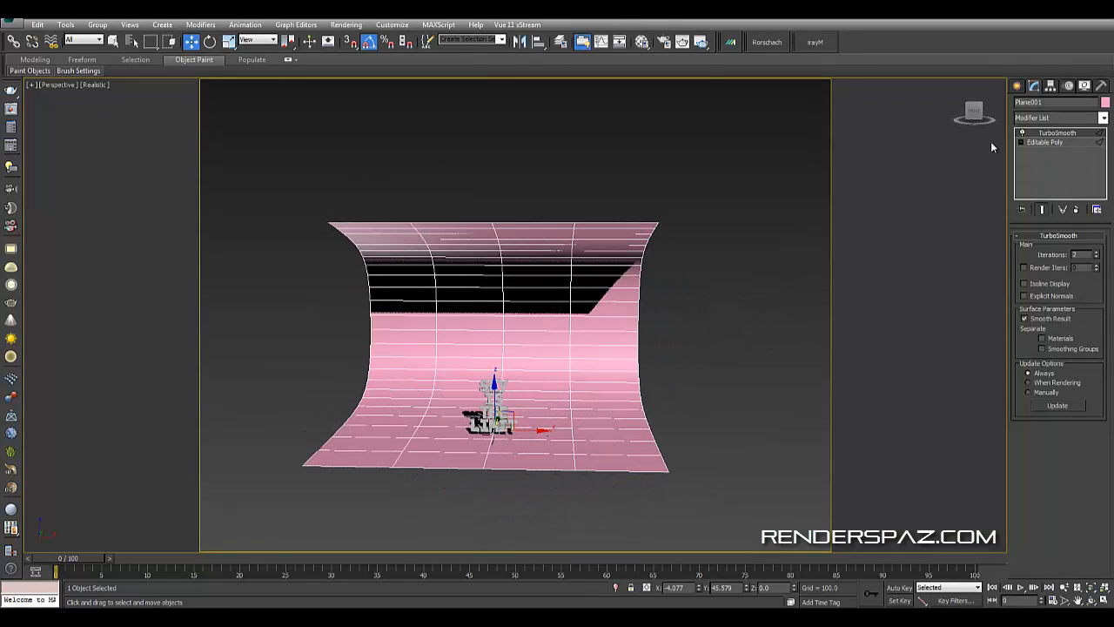
- Try a Bend modifier above TurboSmooth with direction 90 and bend axis Y, and remove it from the backdrop
click(1044, 118)
click(1043, 130)
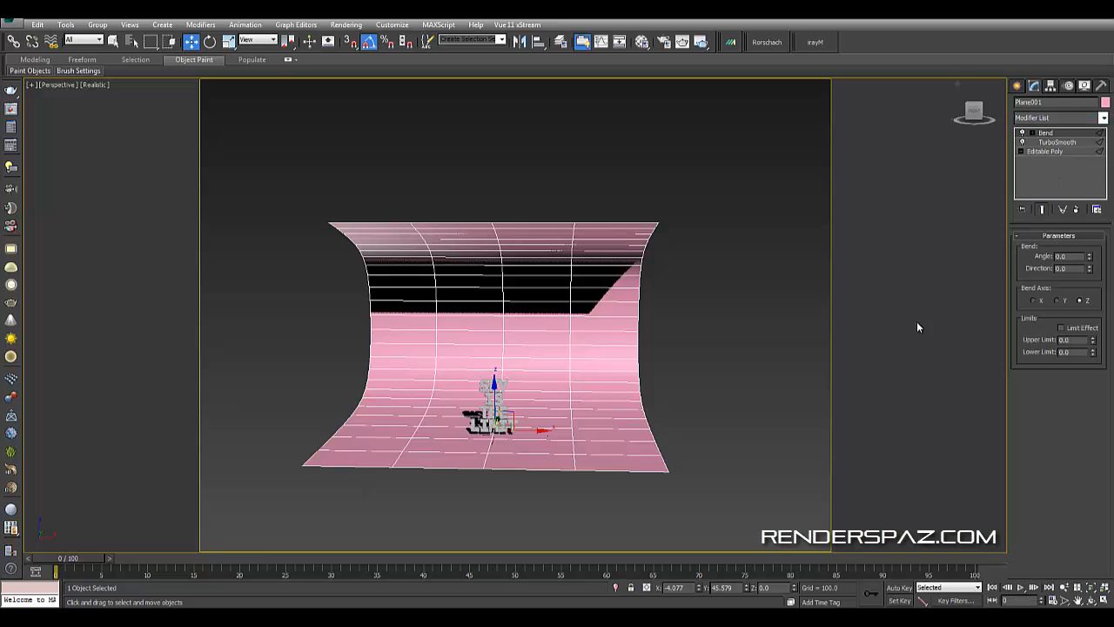
drag(1092, 260, 1088, 257)
text(90)
key(Return)
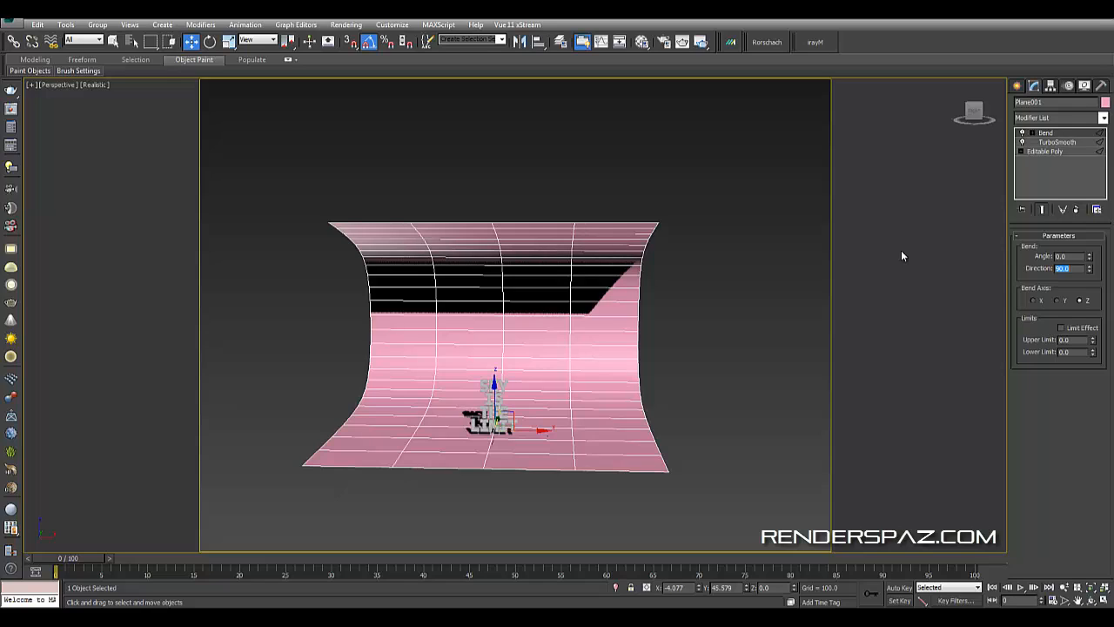
click(1056, 300)
mouse_move(1056, 133)
mouse_down()
mouse_move(1059, 156)
mouse_move(1055, 126)
mouse_move(1053, 136)
mouse_up()
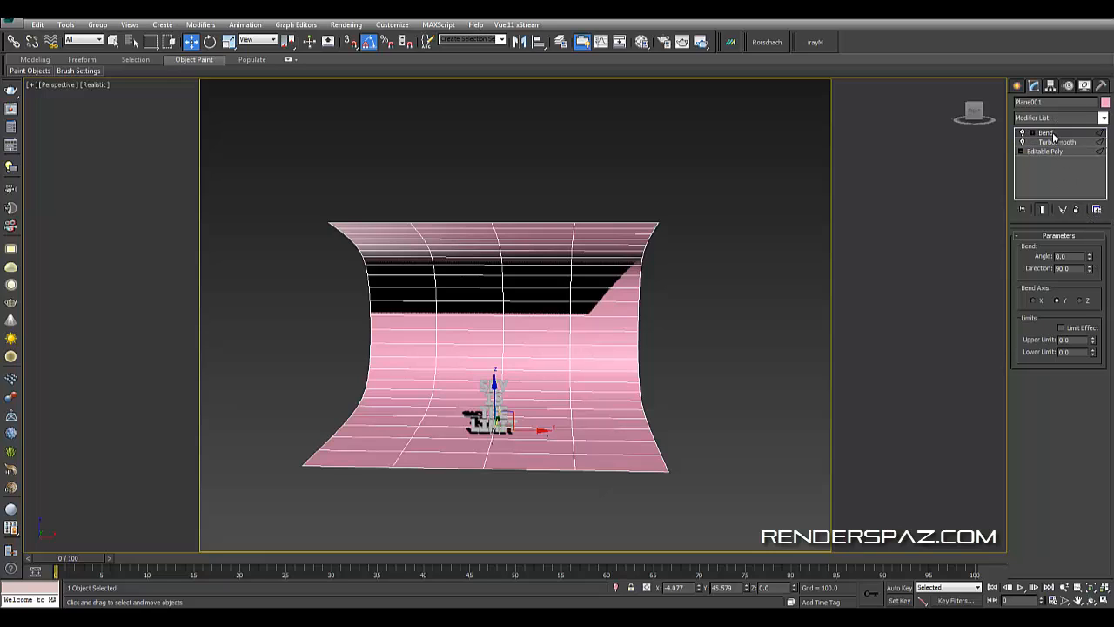
right_click(1088, 267)
click(1075, 209)
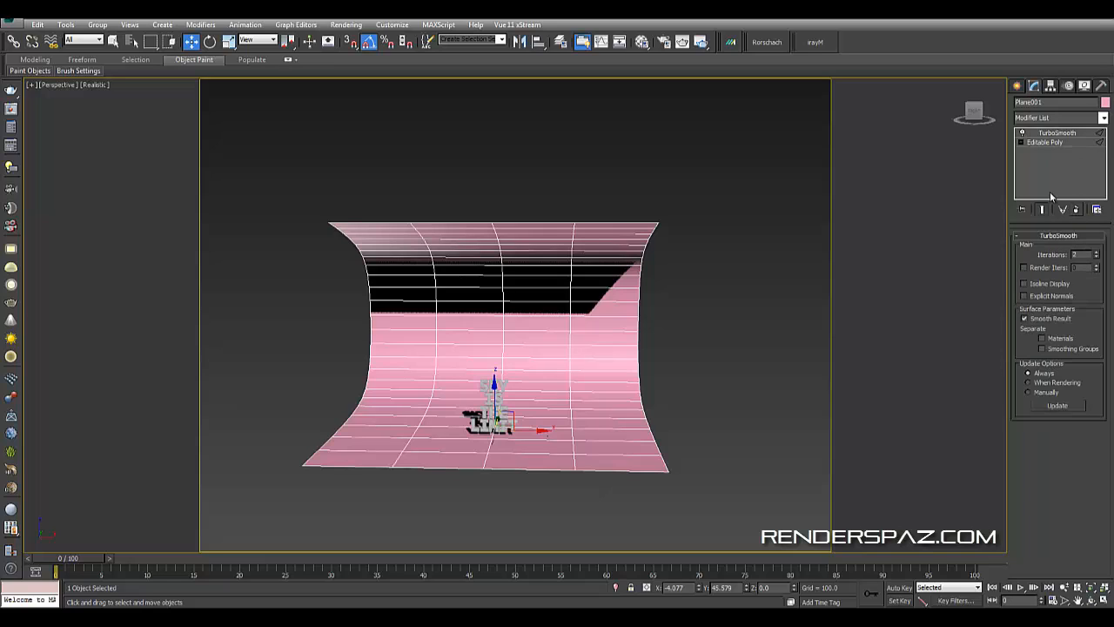
- Try a Bend modifier between Editable Poly and TurboSmooth, testing its angle, gizmo and X bend axis, and remove it
click(1046, 141)
click(1047, 119)
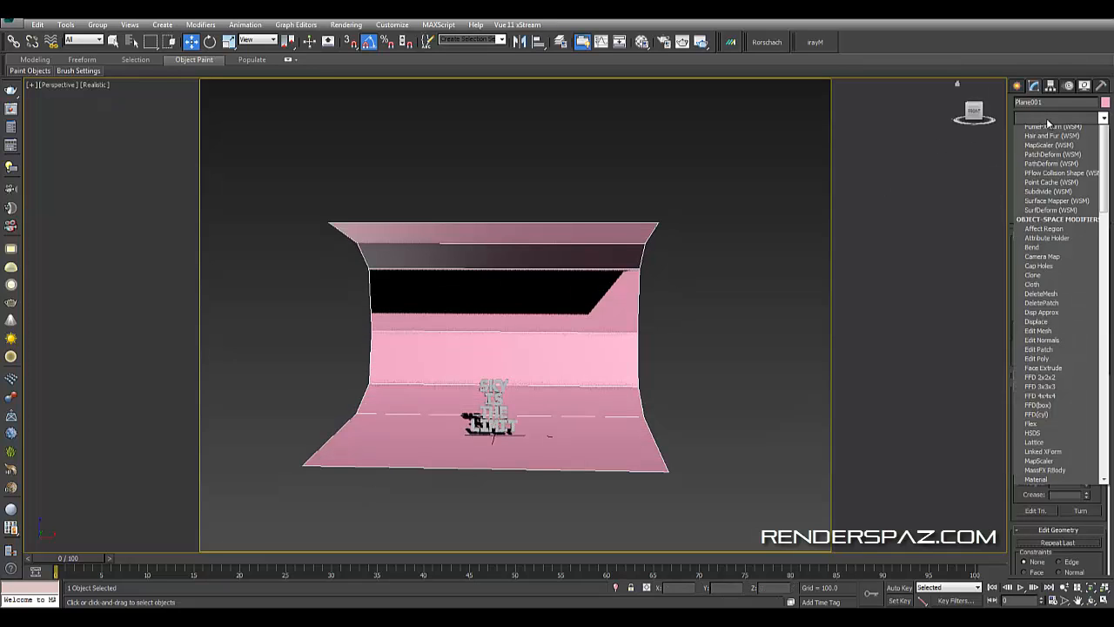
key(b)
key(Return)
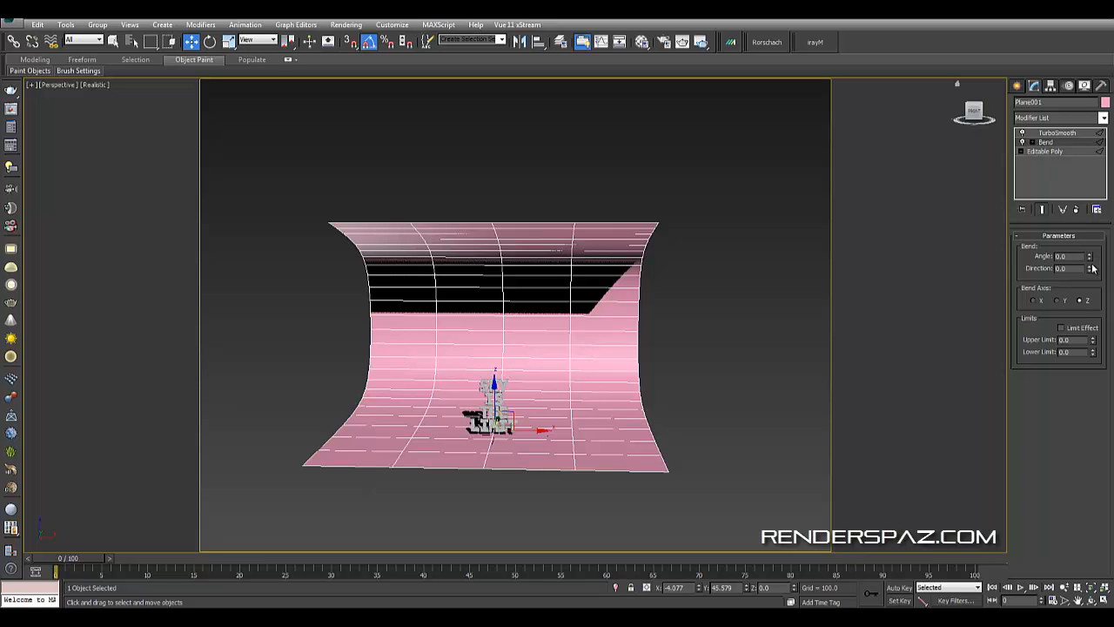
drag(1089, 255, 1089, 221)
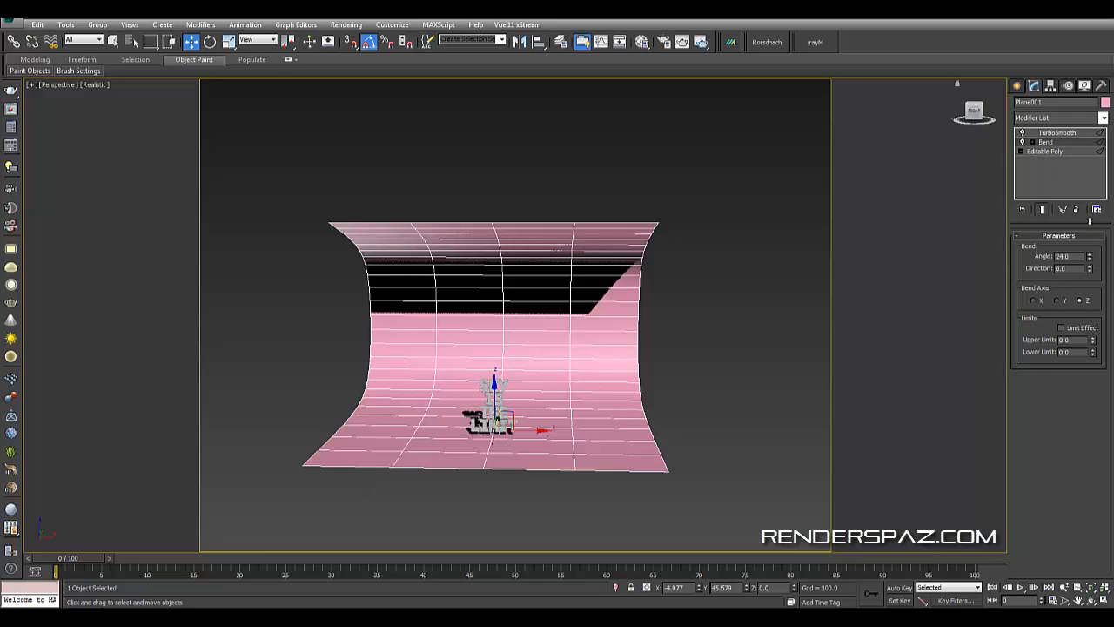
click(1032, 142)
click(1052, 151)
alt+middle_drag(470, 261, 590, 299)
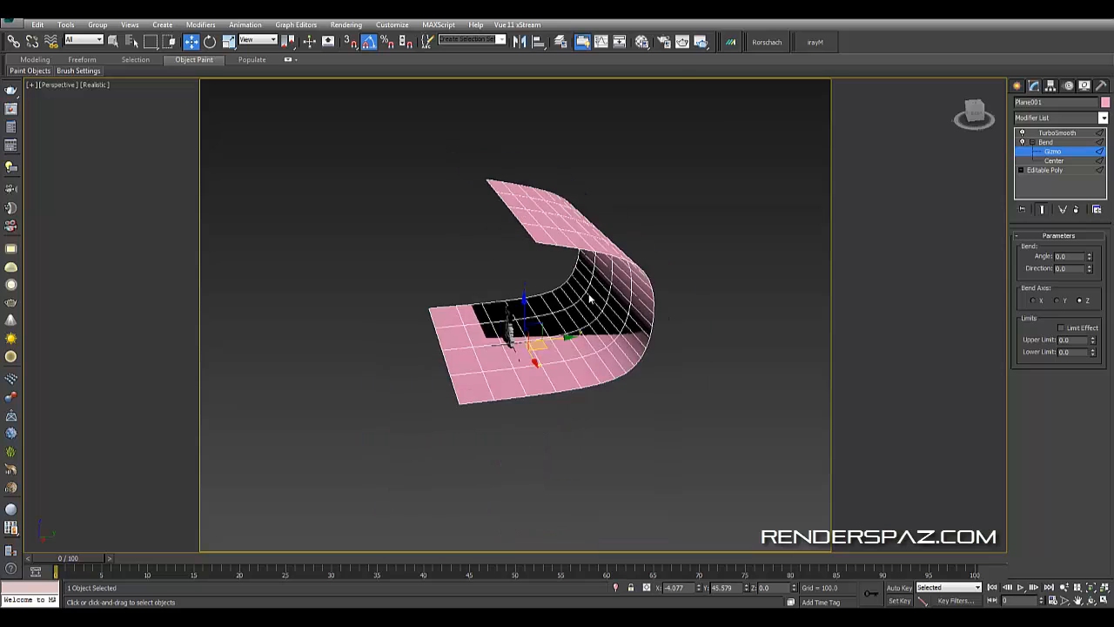
scroll(601, 314, up, 4)
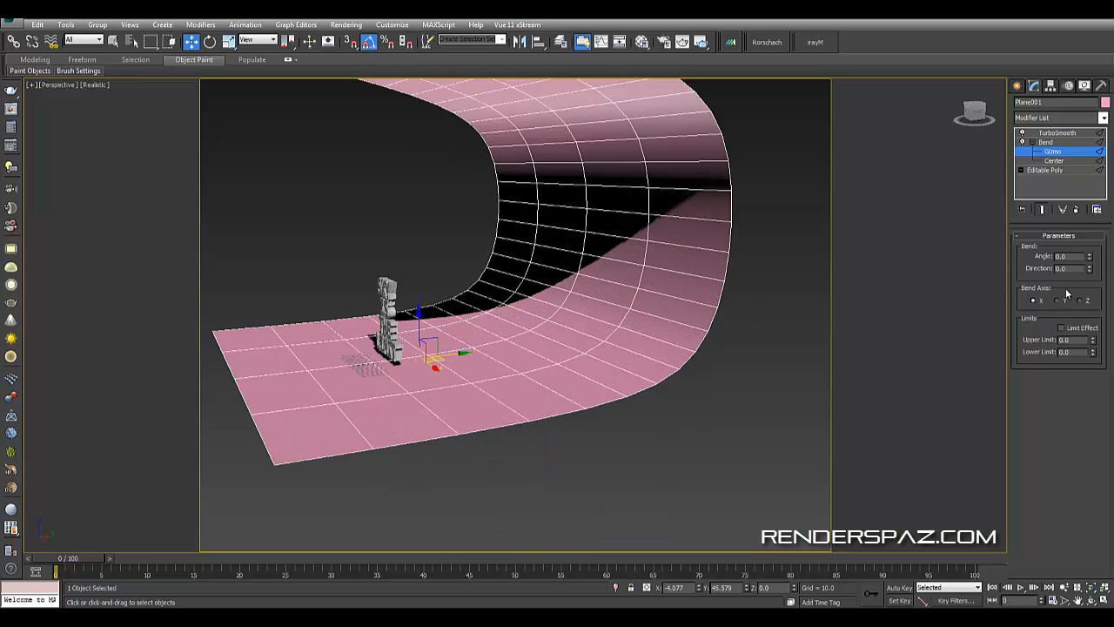
click(1089, 259)
drag(1087, 268, 1089, 265)
click(1075, 209)
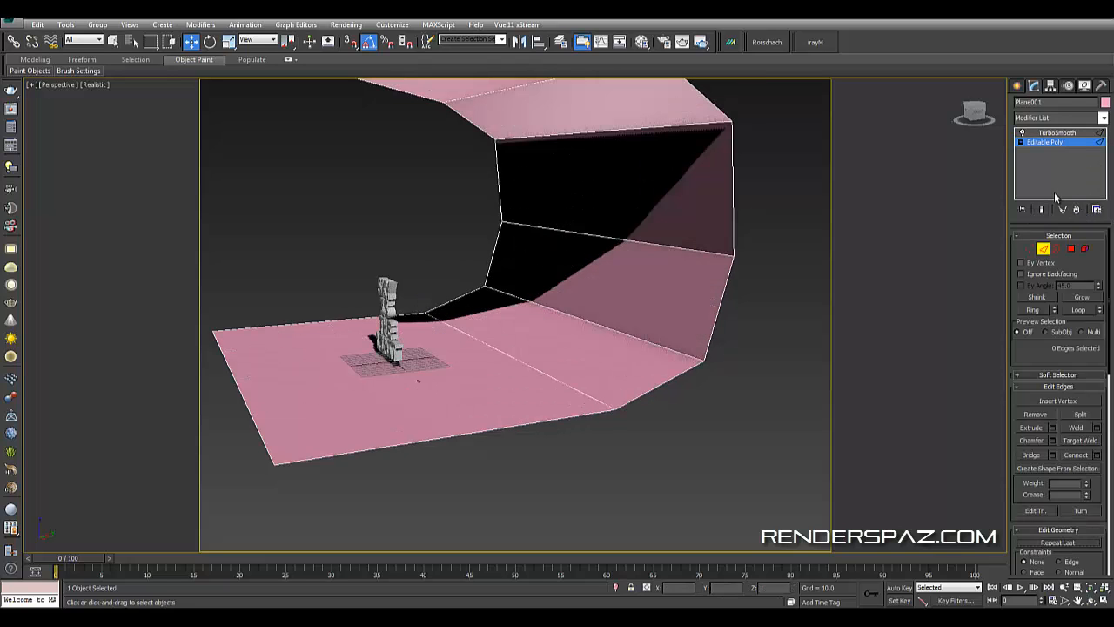
- Examine the smoothed backdrop and its placement behind the text from the side and the front
click(811, 210)
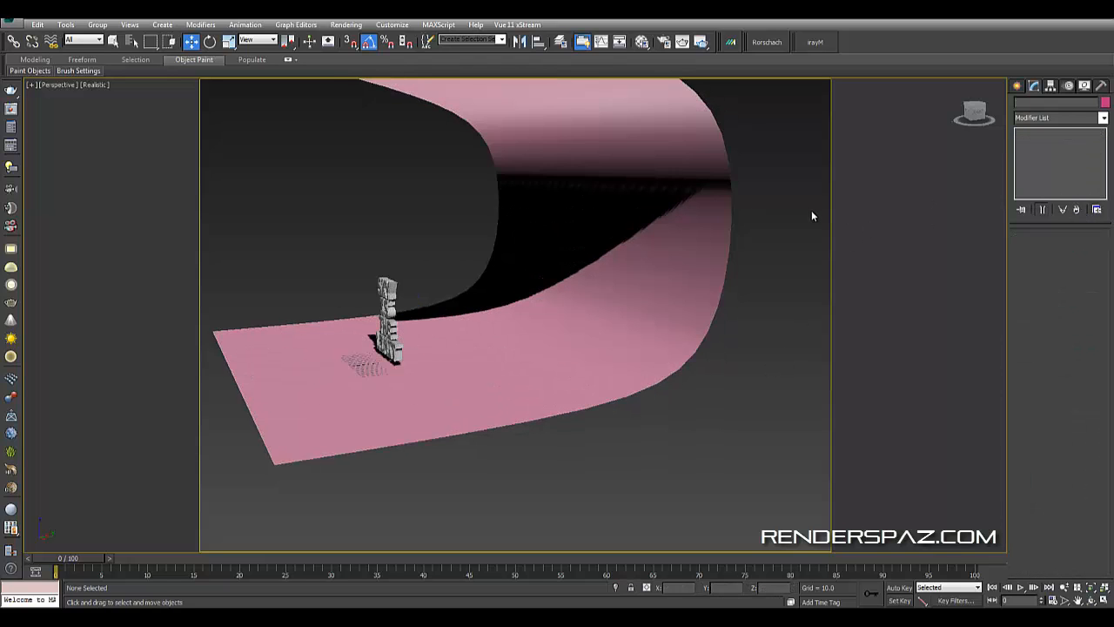
alt+middle_drag(646, 319, 563, 331)
scroll(563, 331, up, 3)
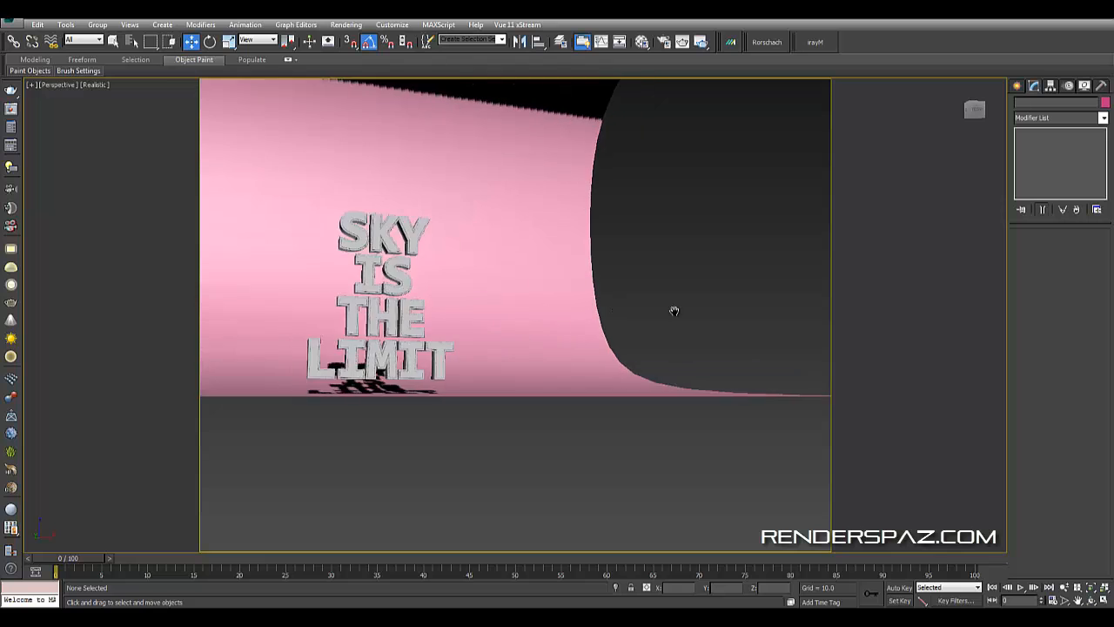
scroll(674, 311, down, 6)
click(670, 258)
alt+middle_drag(674, 311, 676, 355)
scroll(676, 334, up, 5)
key(c)
key(Return)
alt+middle_drag(589, 373, 596, 376)
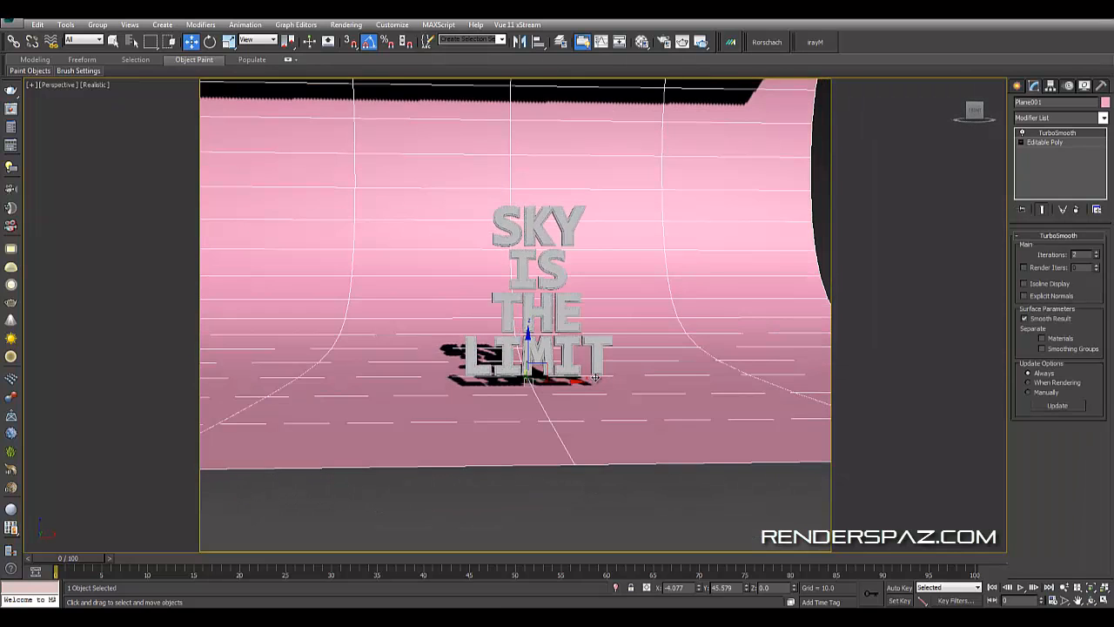
- In the Top view in wireframe, create a target camera at the floor's front edge aimed at the text, with a target distance of about 237
key(t)
scroll(631, 348, down, 4)
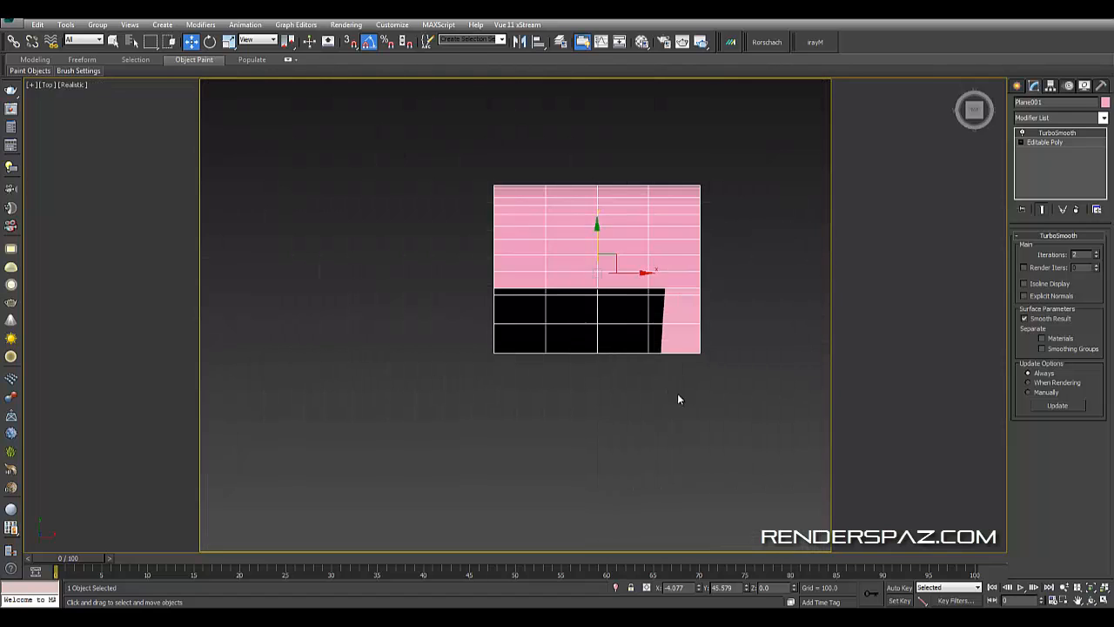
scroll(703, 383, up, 2)
click(704, 383)
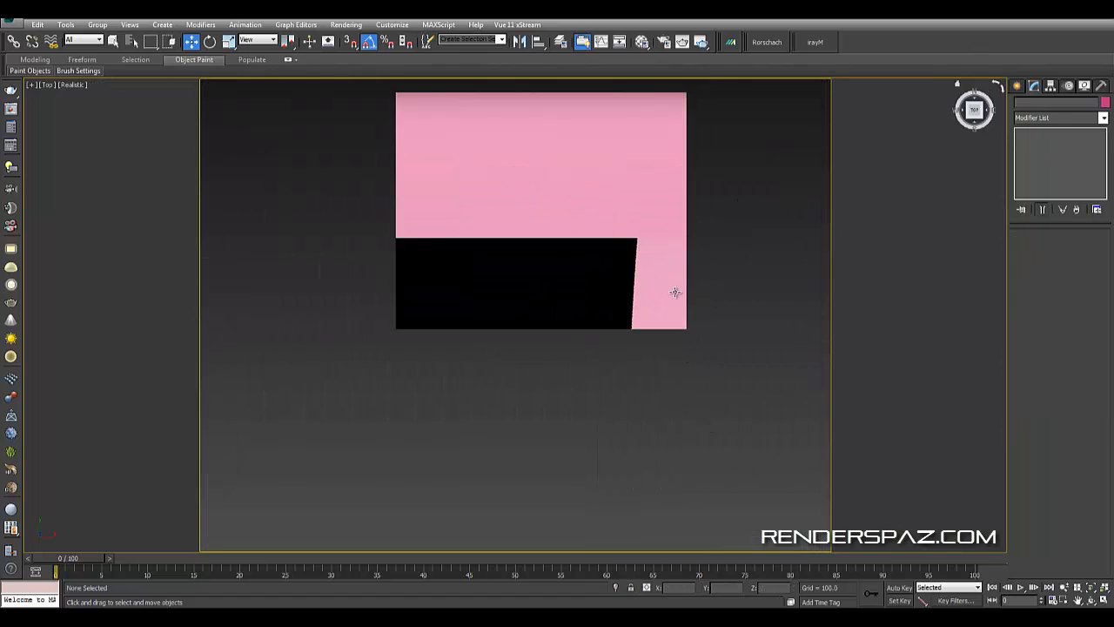
click(1018, 87)
click(1047, 103)
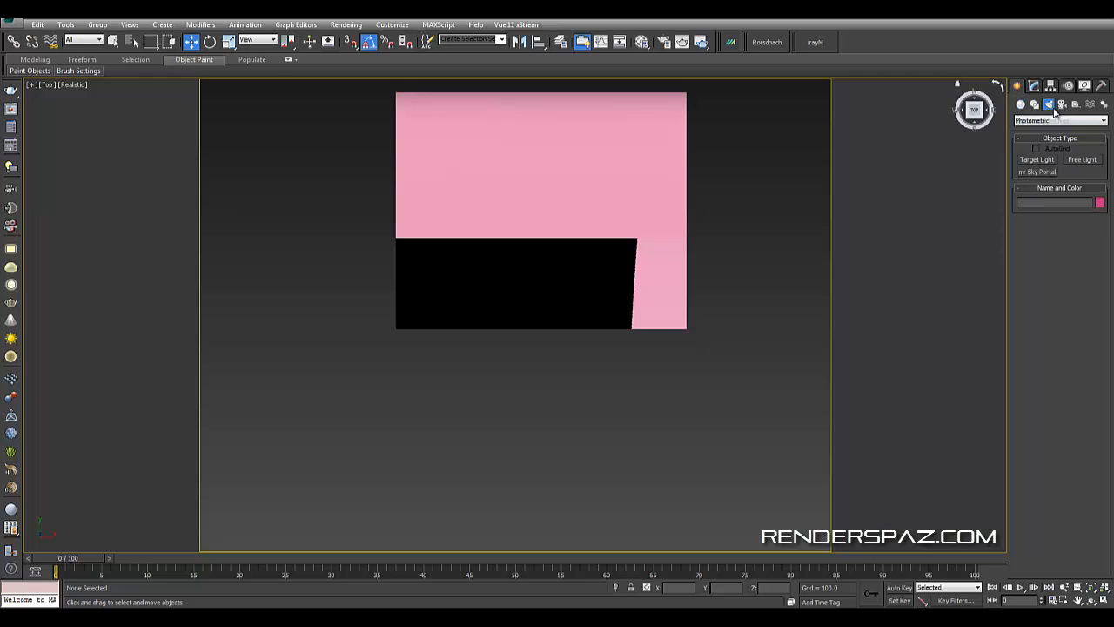
click(1061, 103)
click(1054, 121)
click(1047, 131)
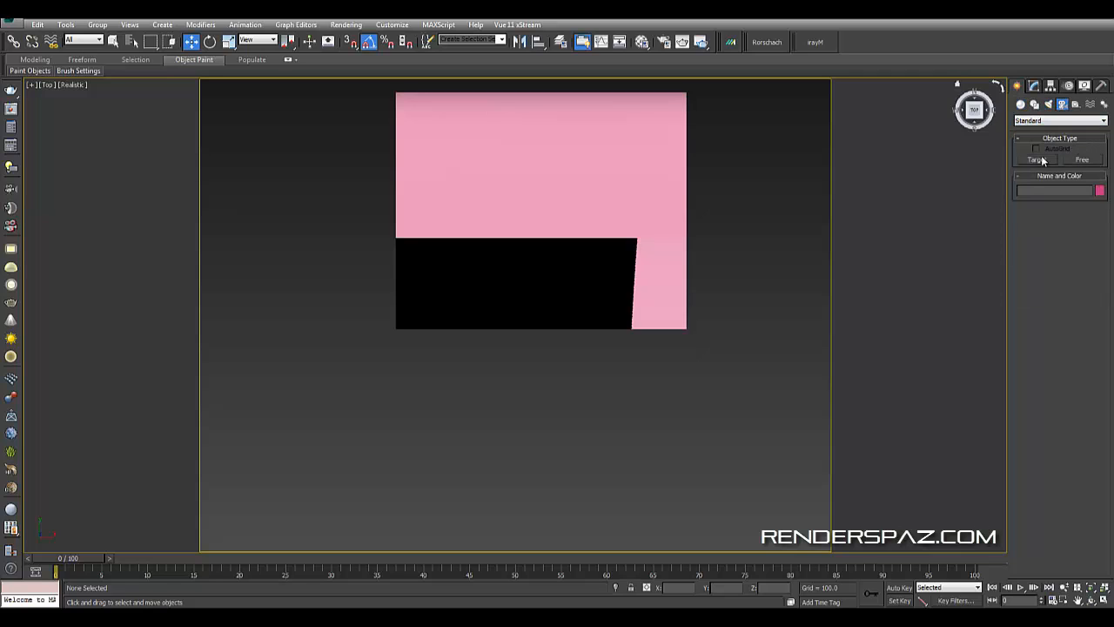
click(1036, 159)
key(F3)
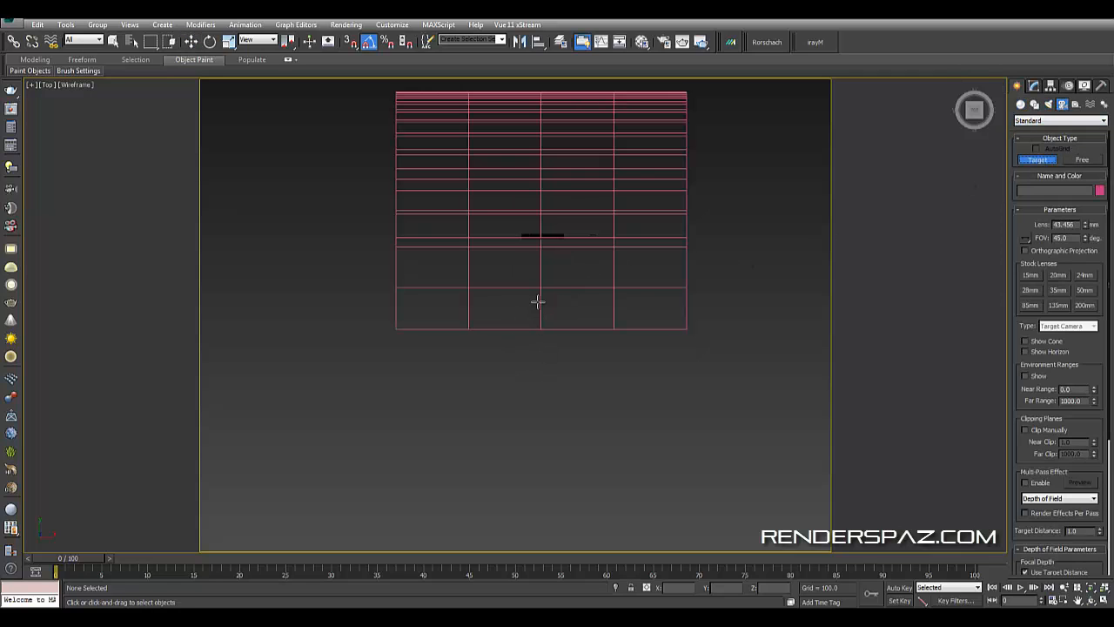
drag(542, 332, 542, 235)
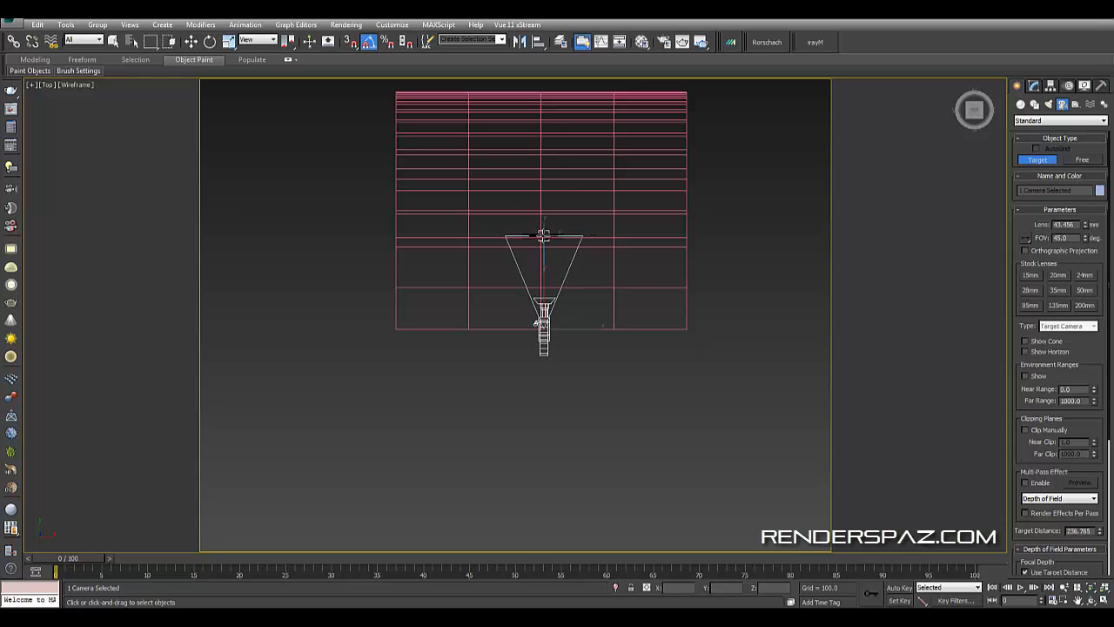
- Inspect the positions of the camera and its target in the Top view, and check the shaded scene from the Front view
key(w)
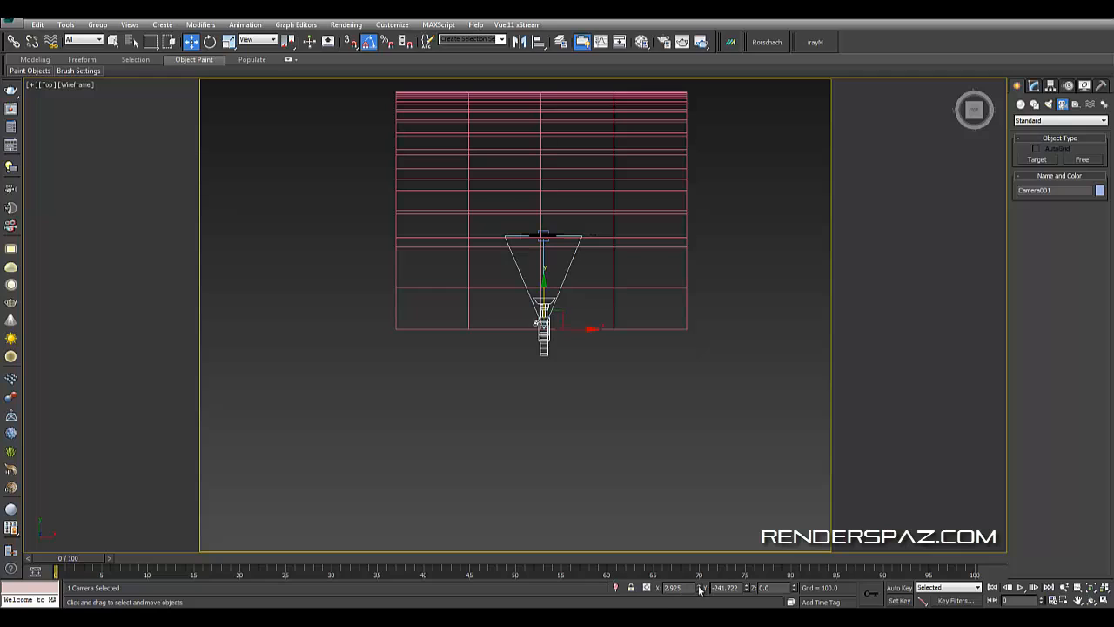
click(597, 268)
scroll(507, 235, up, 3)
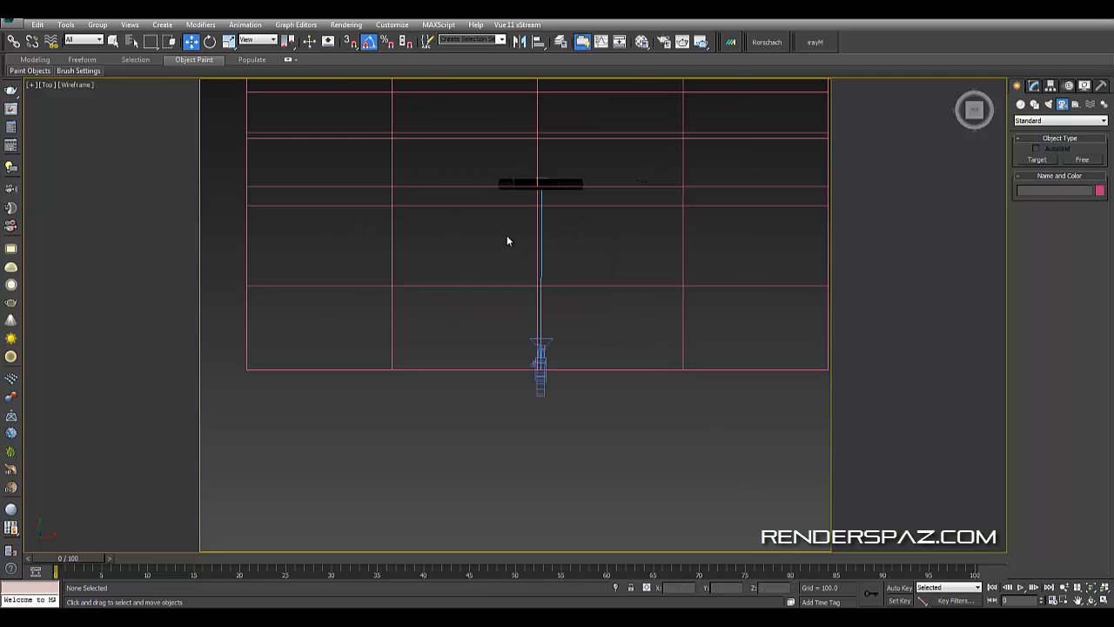
click(543, 176)
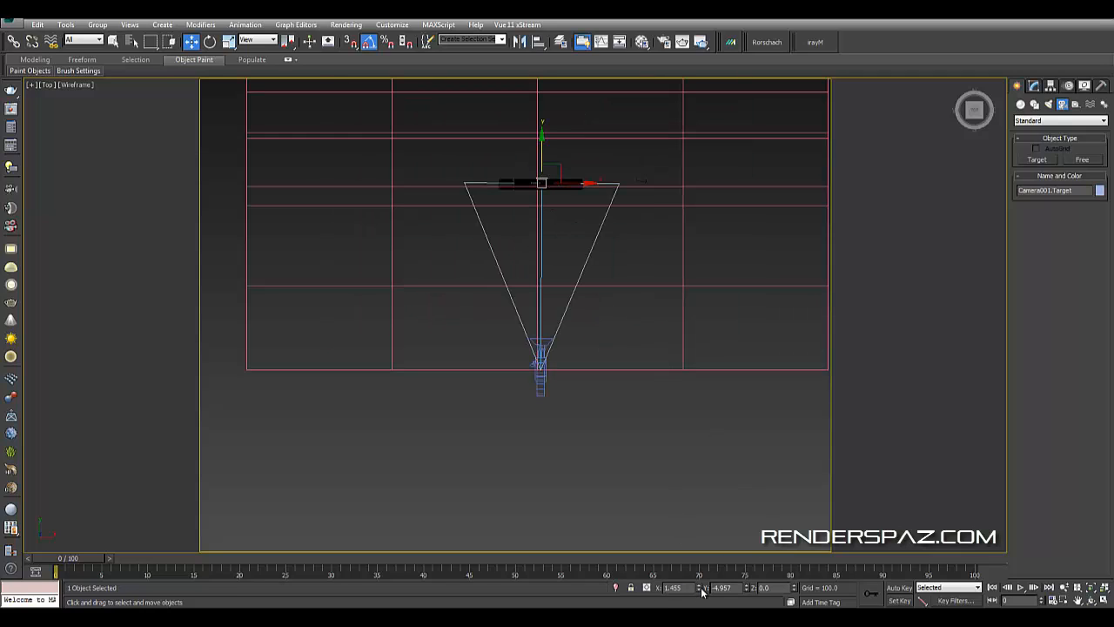
click(617, 370)
key(f)
middle_drag(588, 244, 616, 335)
key(F3)
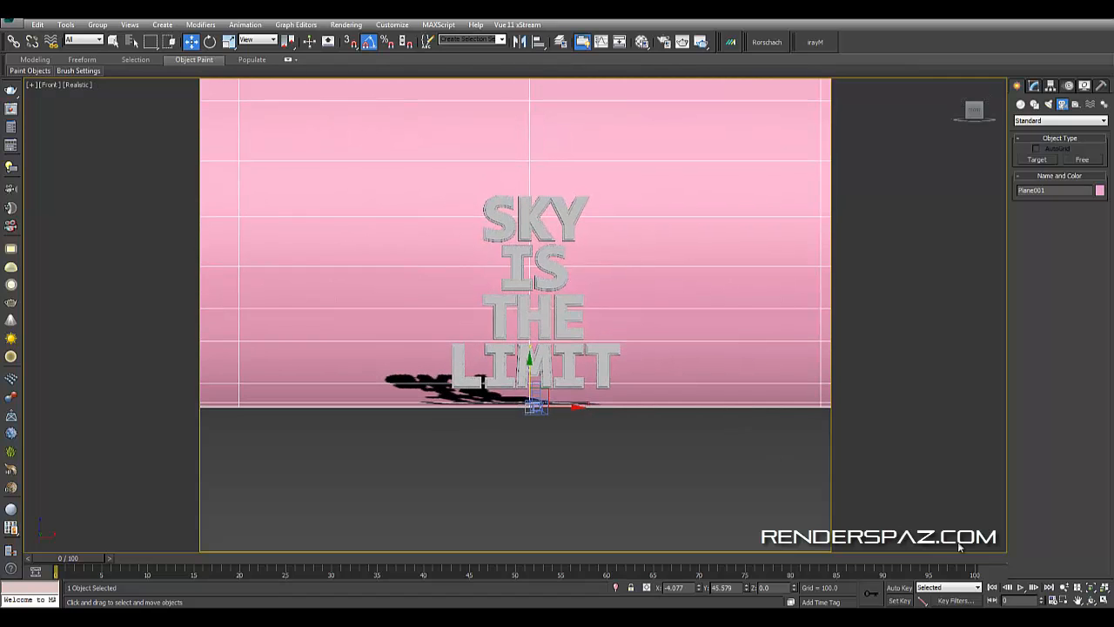
click(1020, 587)
key(w)
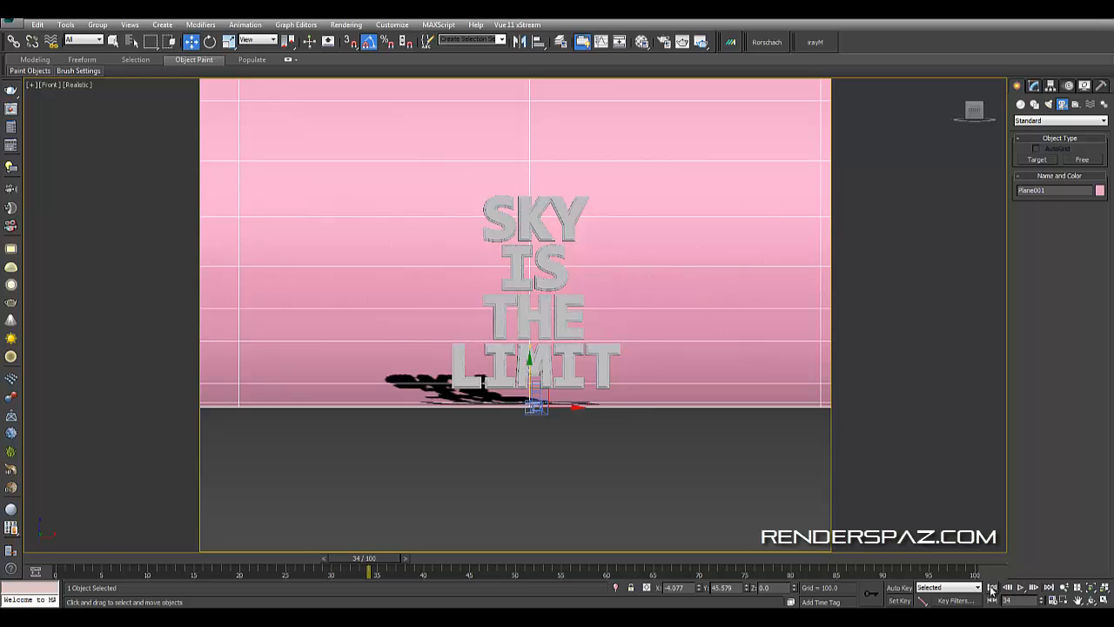
click(993, 588)
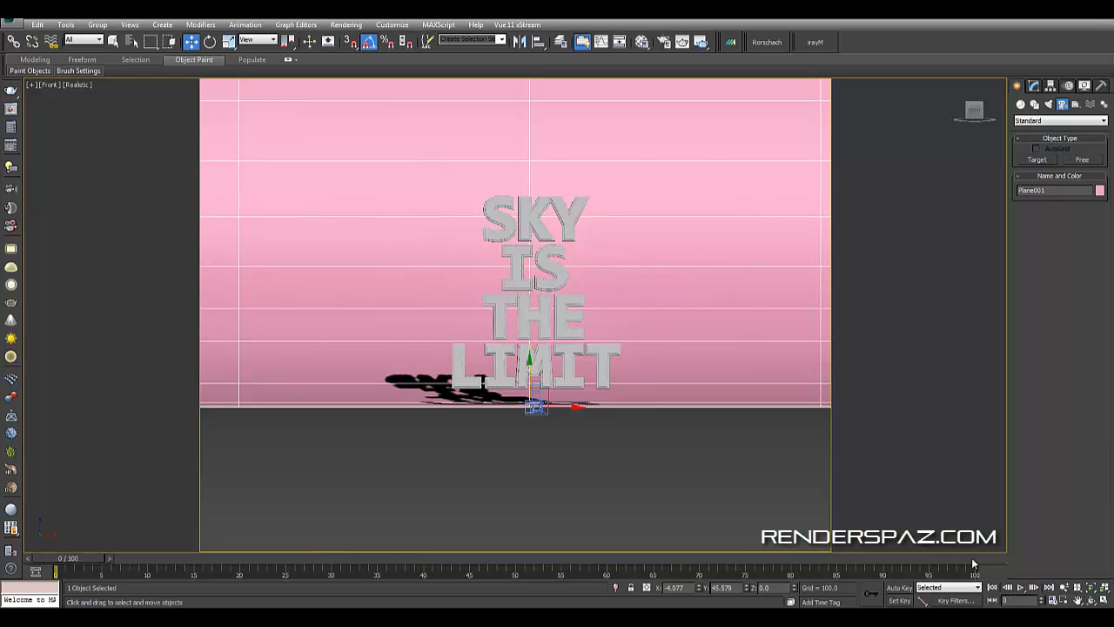
click(1033, 87)
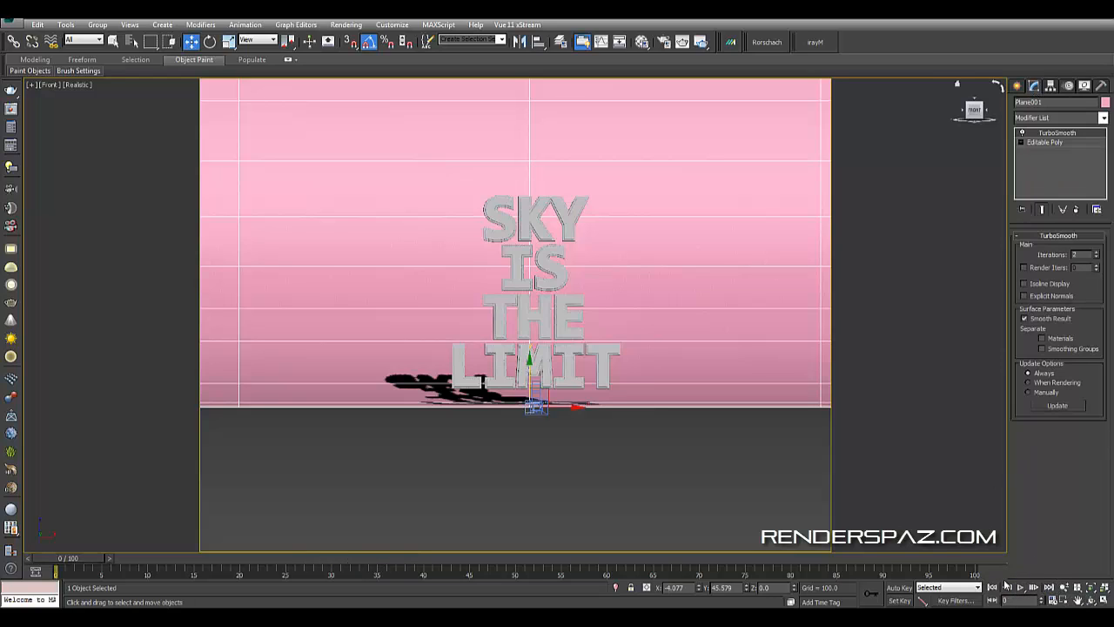
right_click(615, 364)
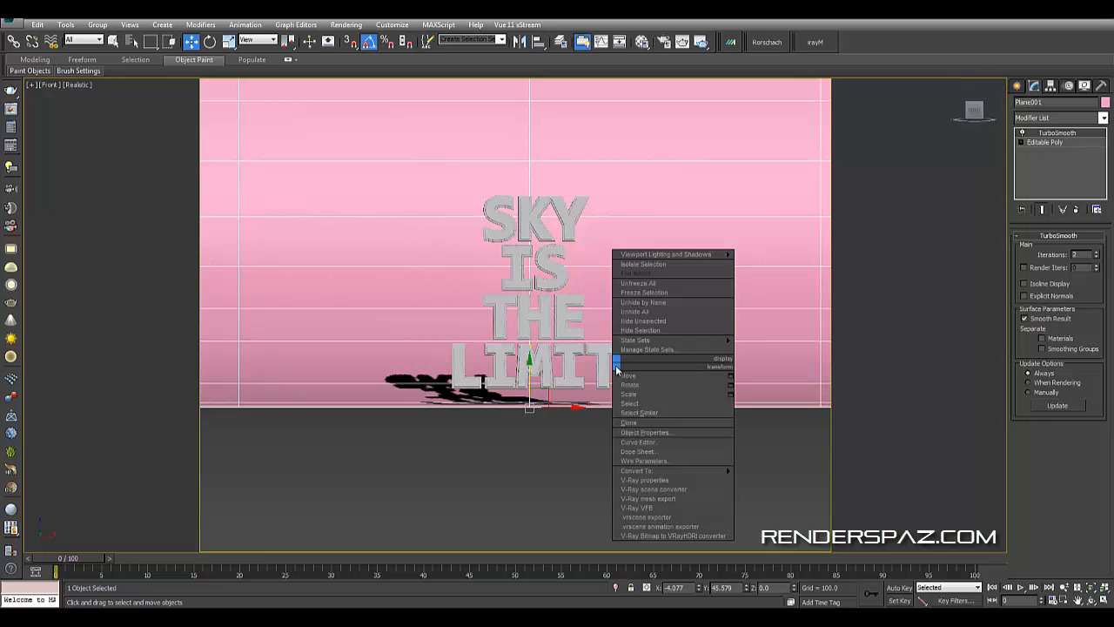
click(338, 242)
- Look through the target camera, select Camera001, and pan it to frame the whole SKY IS THE LIMIT text
key(c)
middle_drag(588, 236, 665, 402)
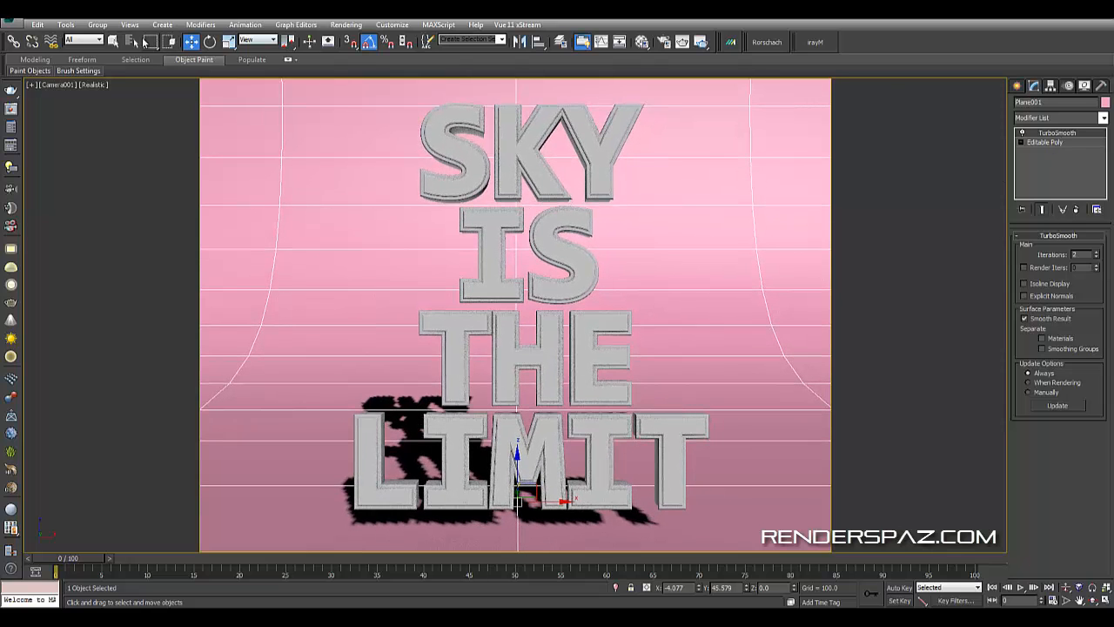
key(h)
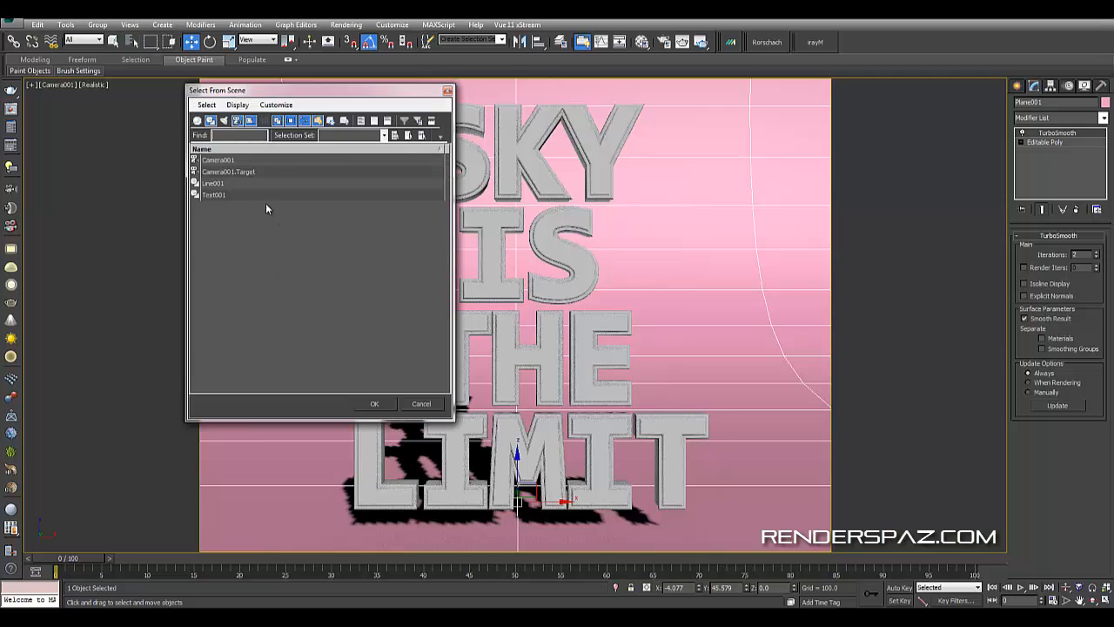
click(218, 160)
click(373, 403)
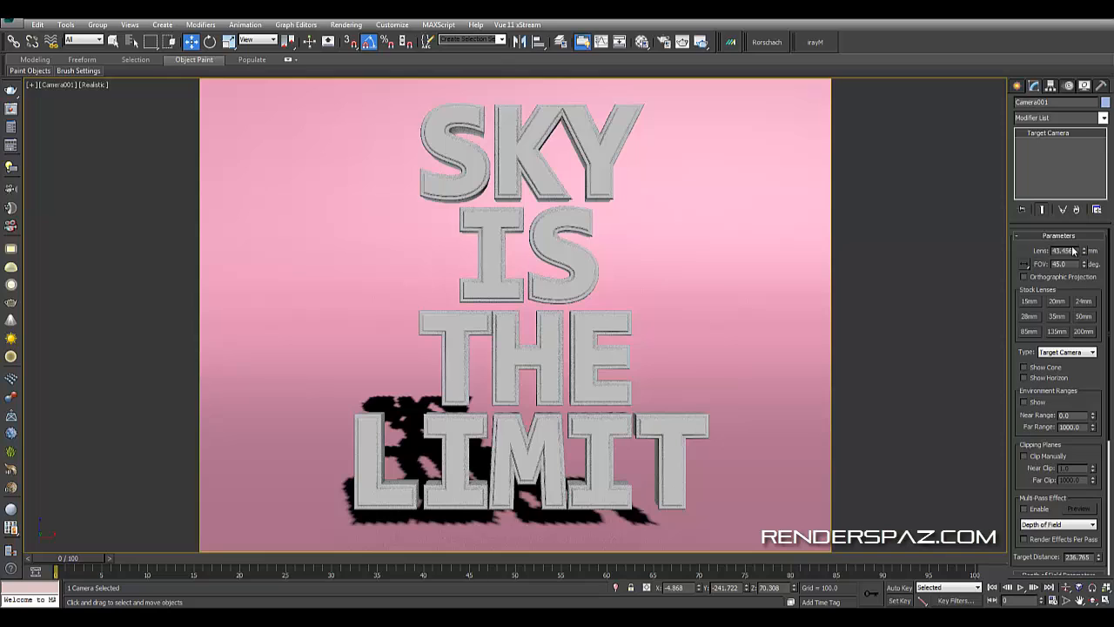
middle_drag(633, 299, 635, 298)
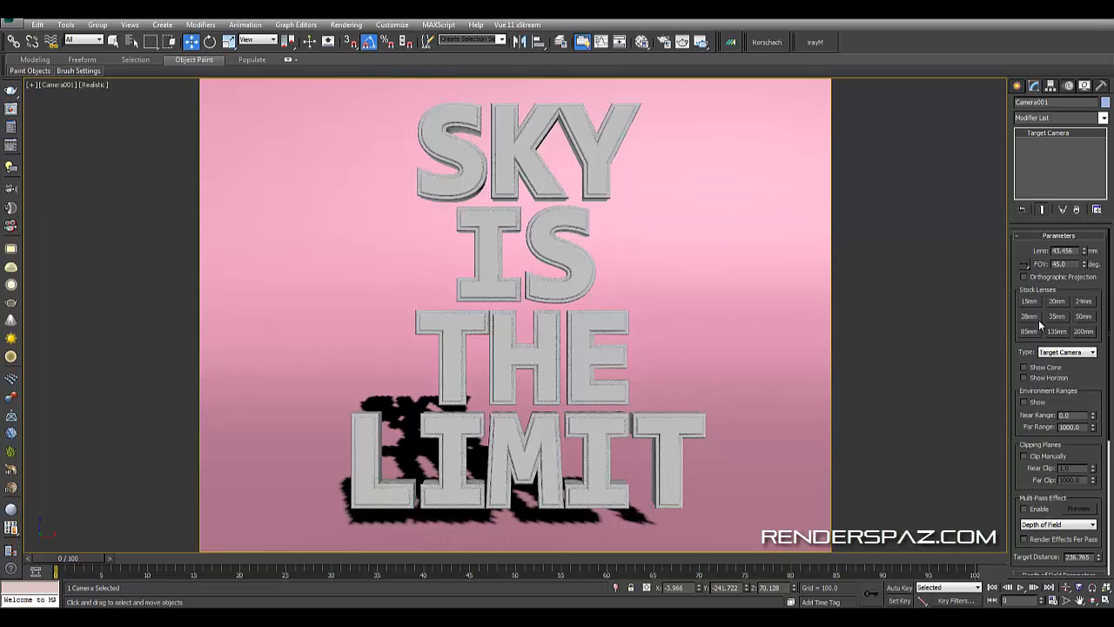
- Set the camera to the 24mm stock lens and dolly it in until the text fills the frame
click(1056, 301)
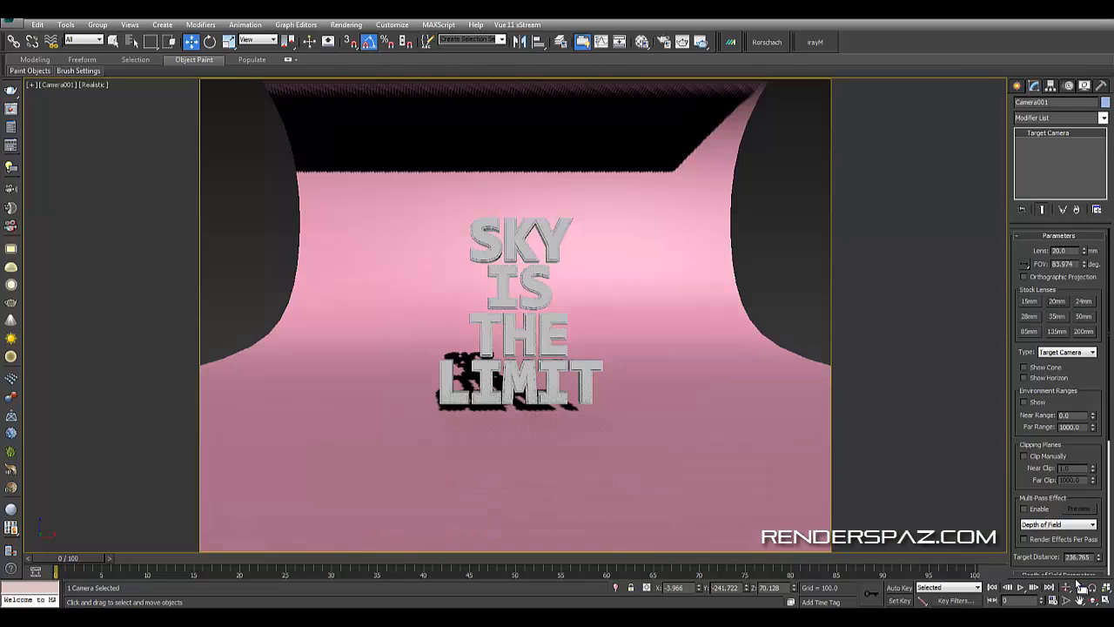
click(1065, 588)
click(1083, 301)
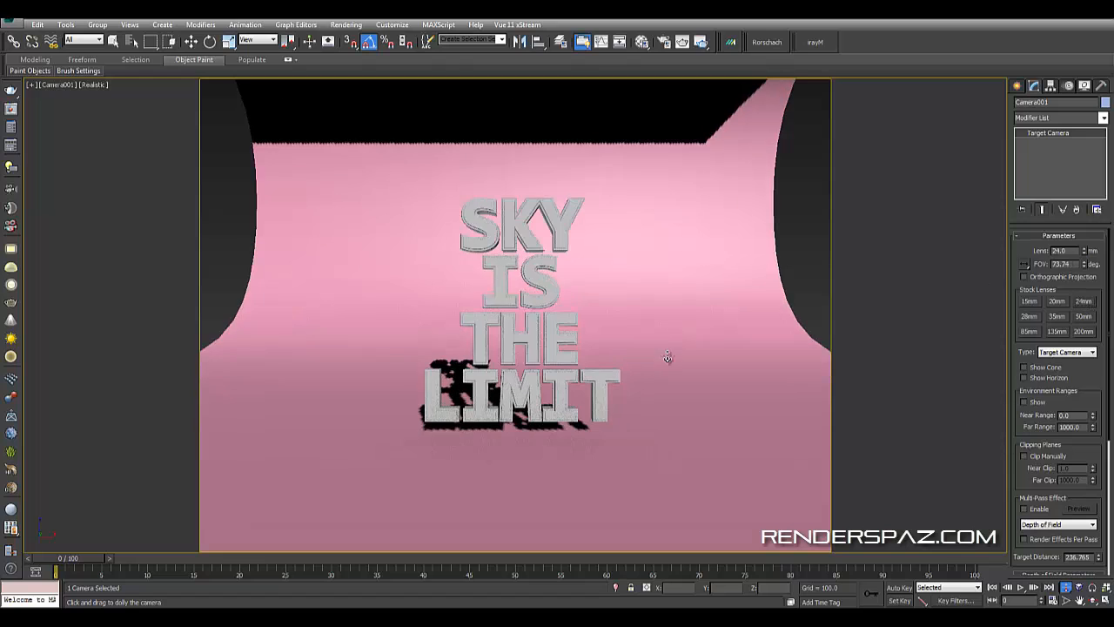
mouse_move(667, 360)
mouse_down()
mouse_move(667, 326)
mouse_move(669, 340)
mouse_up()
- Scale the backdrop along X to about 269% so that it spans the full width of the camera's frame
key(w)
click(718, 249)
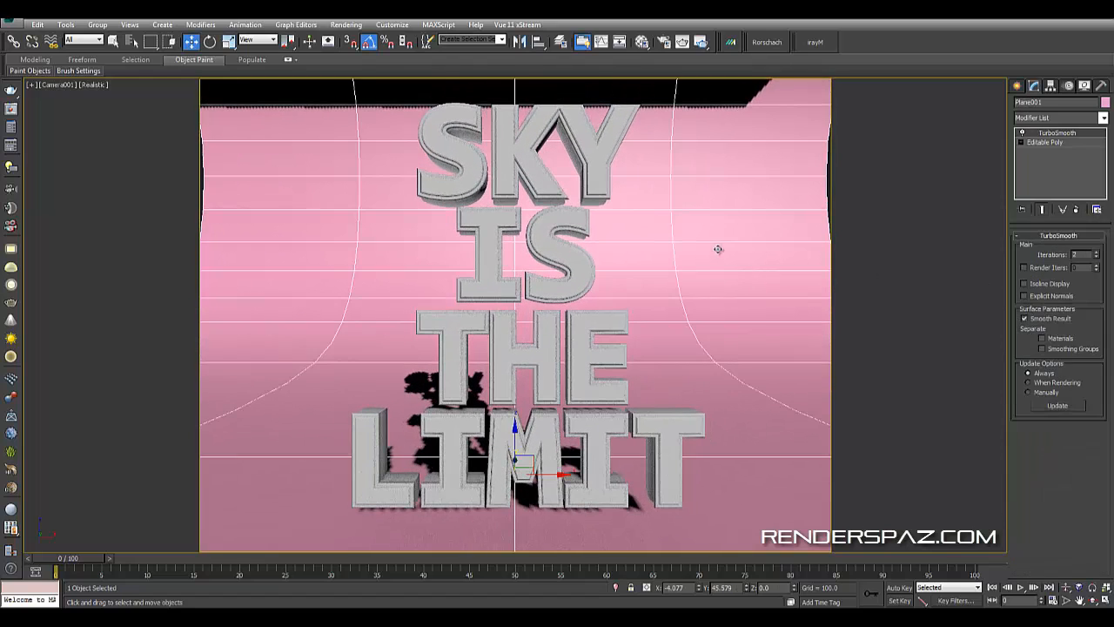
click(210, 41)
click(228, 42)
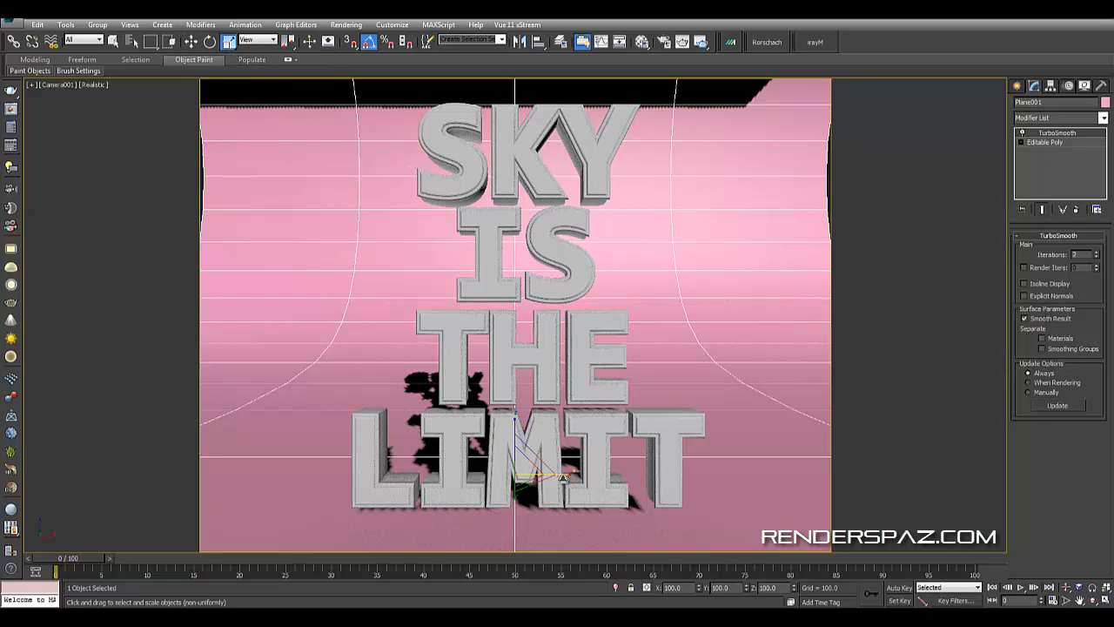
drag(562, 472, 633, 483)
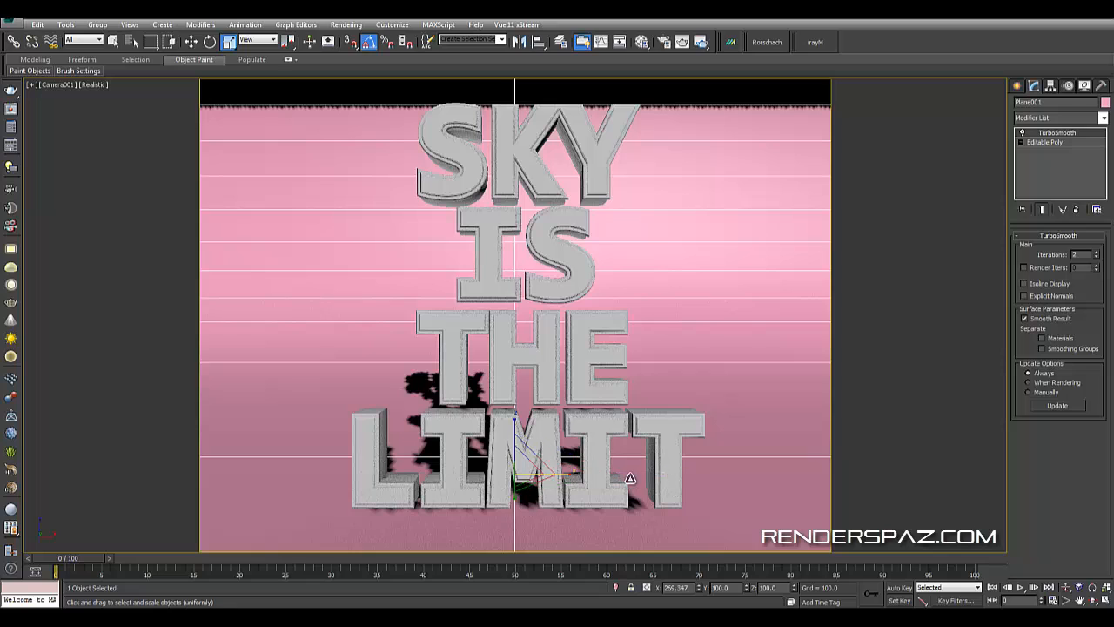
right_click(648, 311)
click(1044, 142)
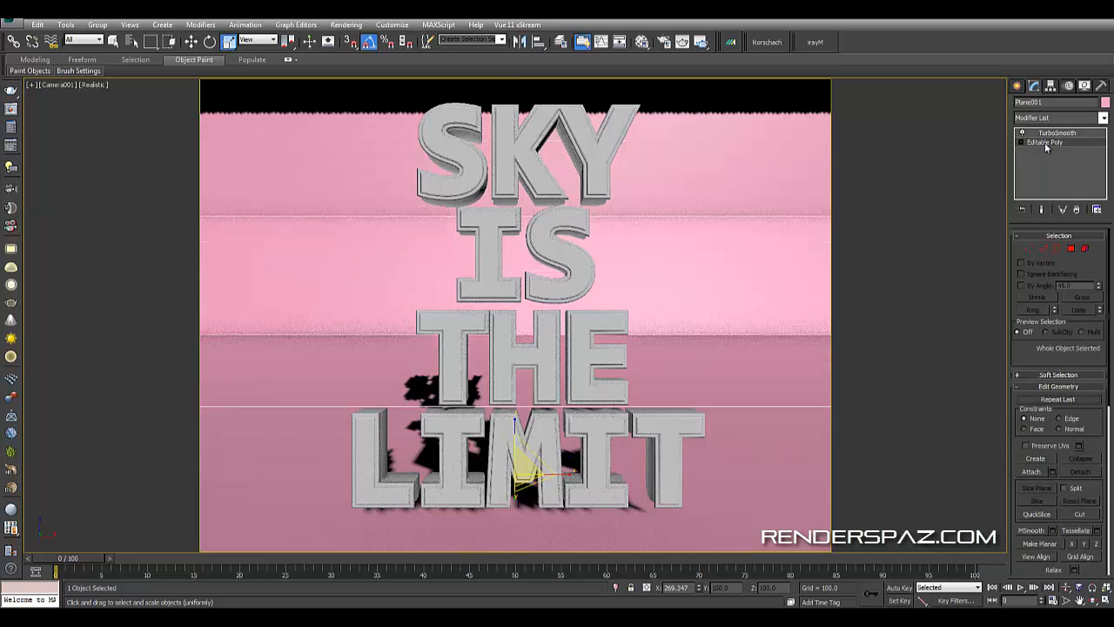
click(1056, 133)
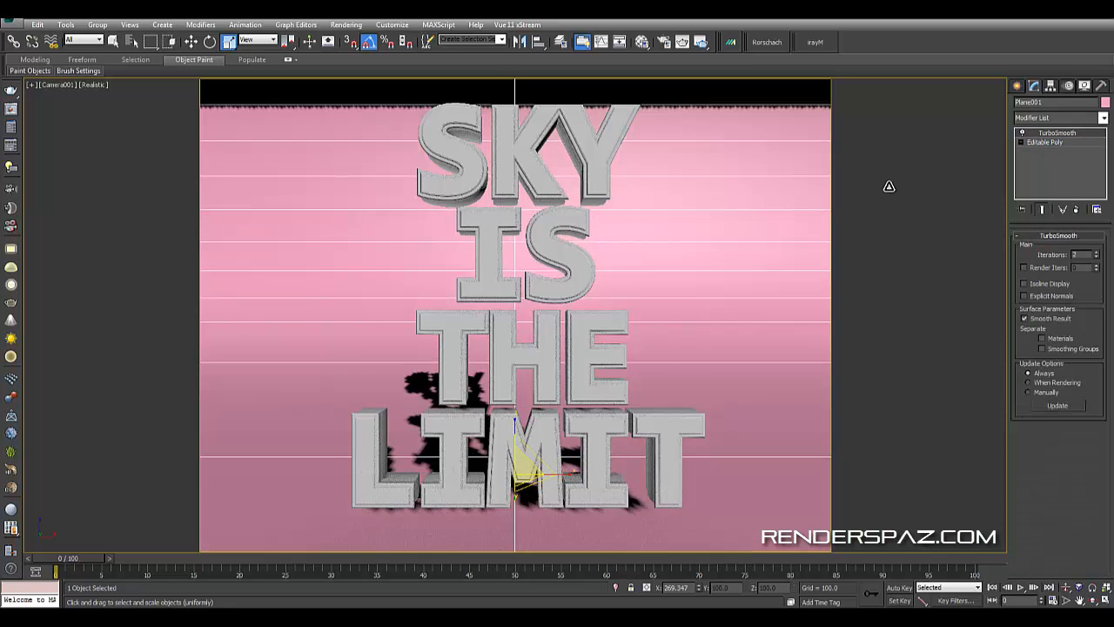
- Switch the camera view to Shaded display and turn off the edge display on the selected backdrop
click(190, 41)
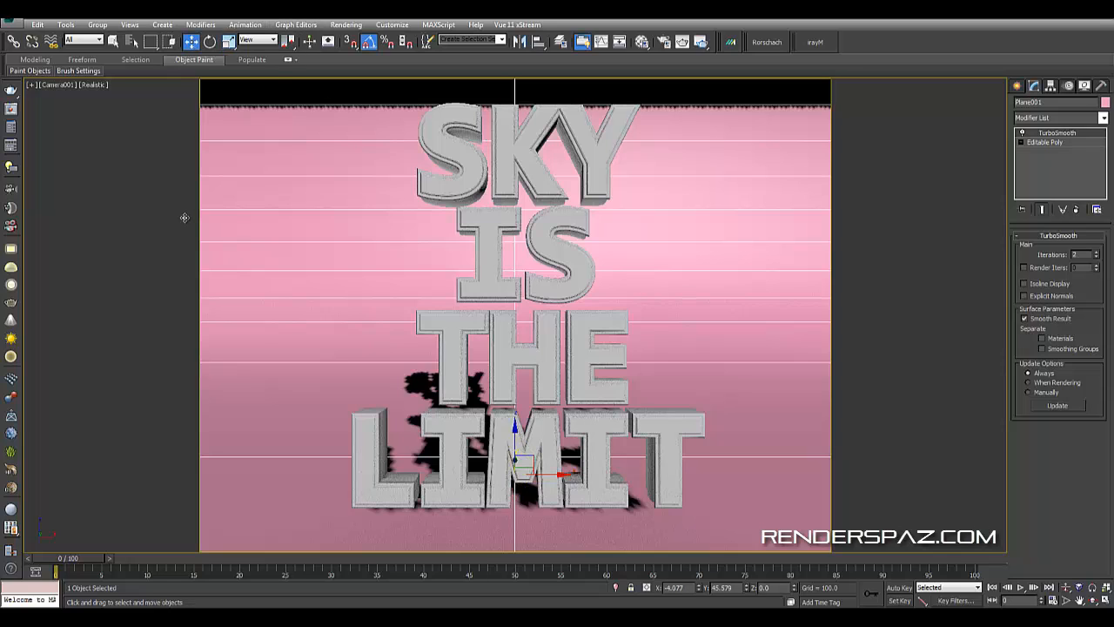
click(103, 86)
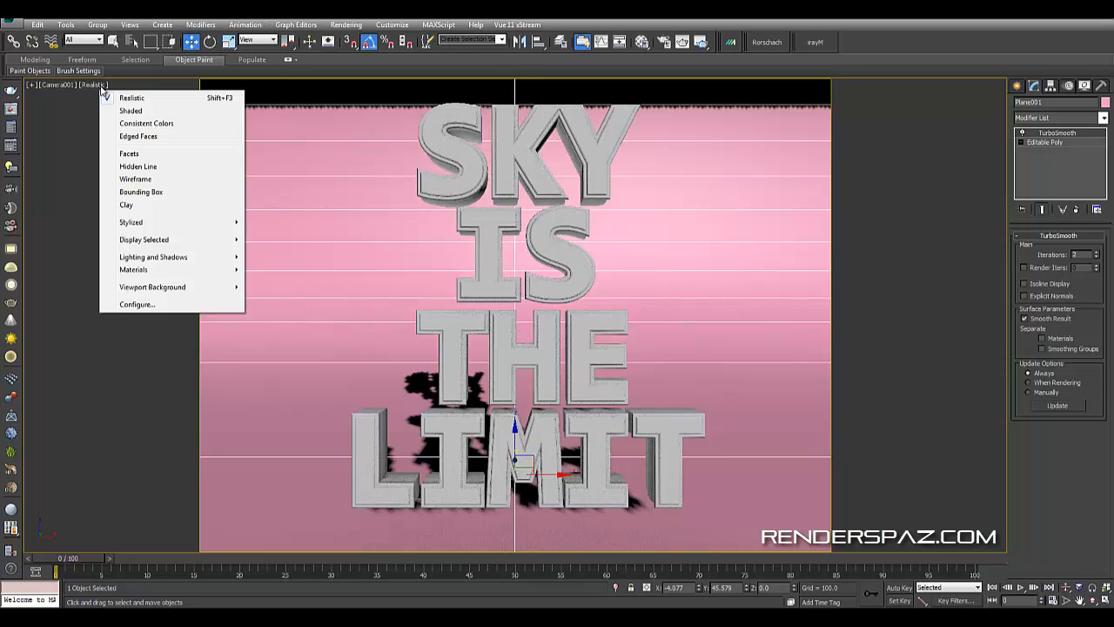
click(130, 110)
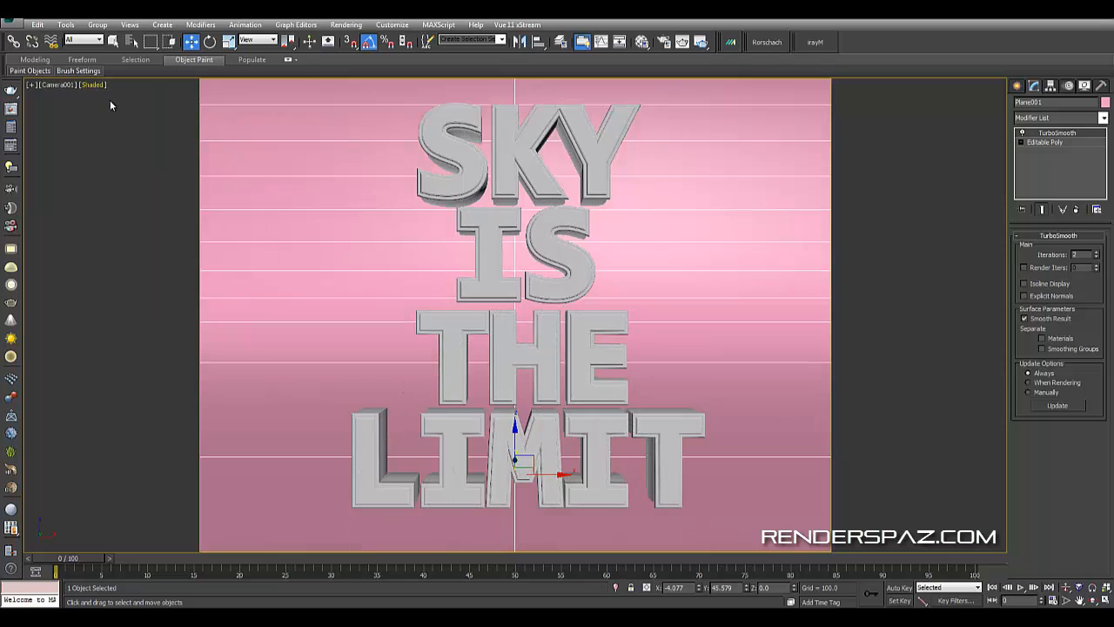
click(68, 87)
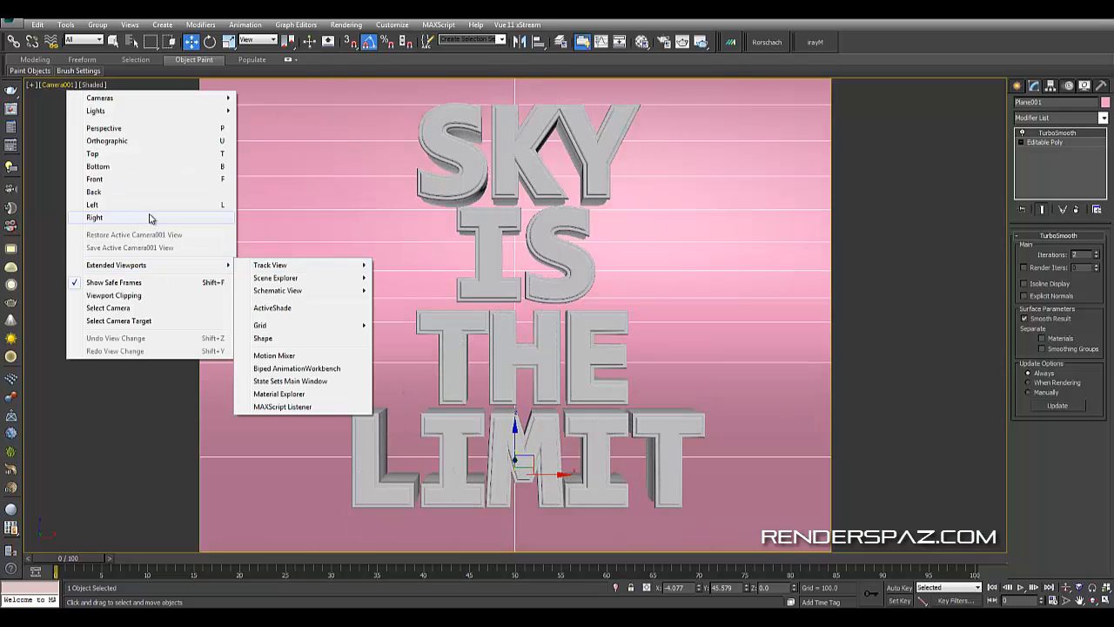
click(85, 86)
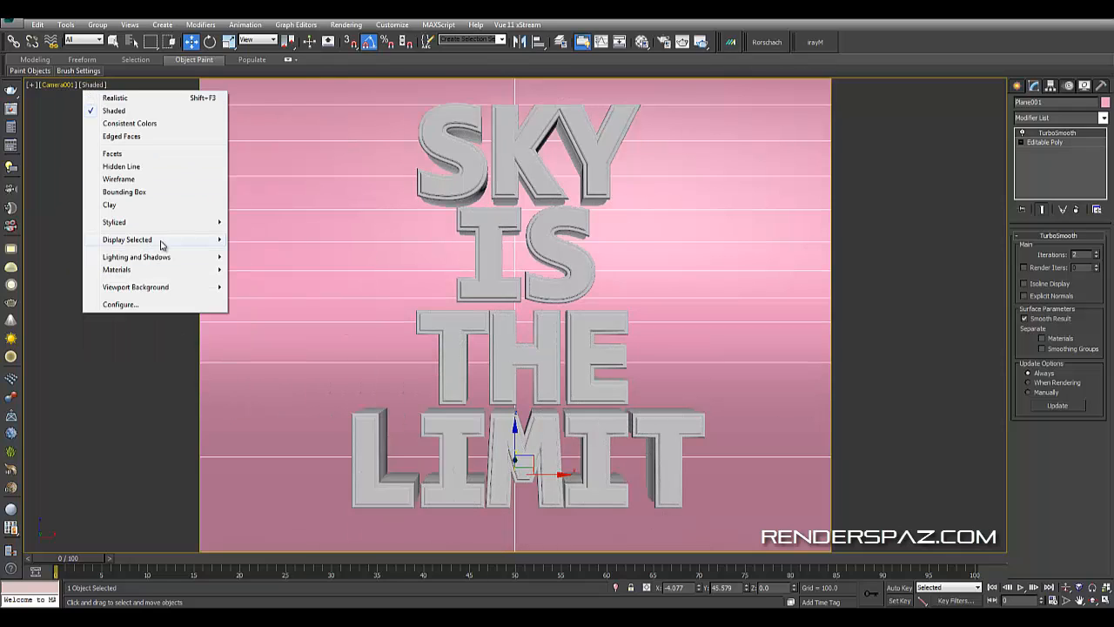
mouse_move(163, 241)
click(257, 250)
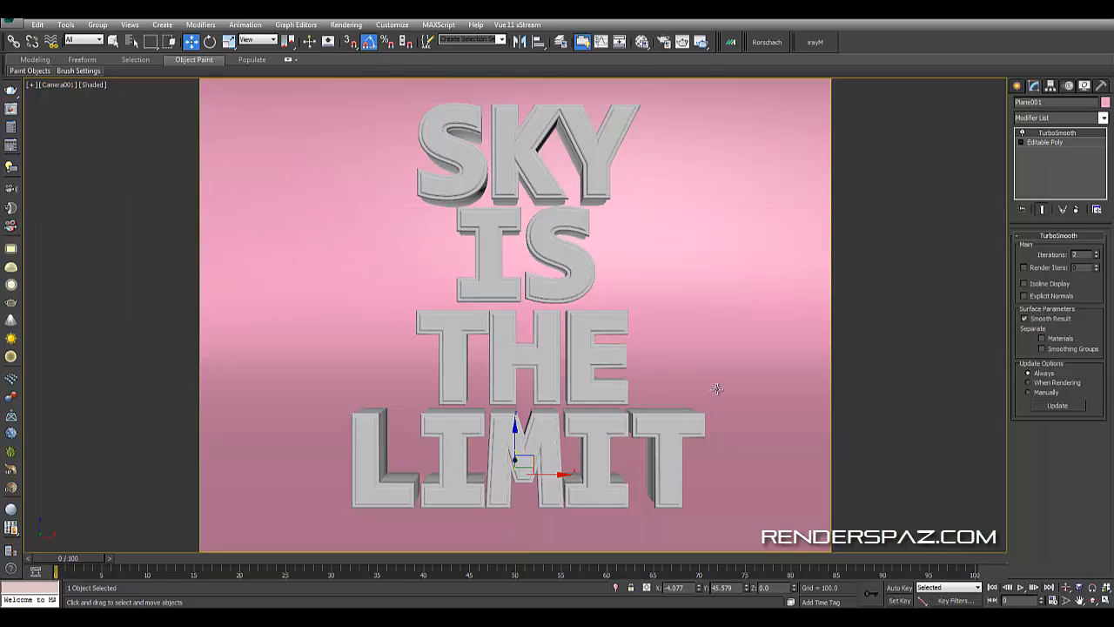
- Orbit the camera slightly around the text to view the lettering at an angle
click(1093, 602)
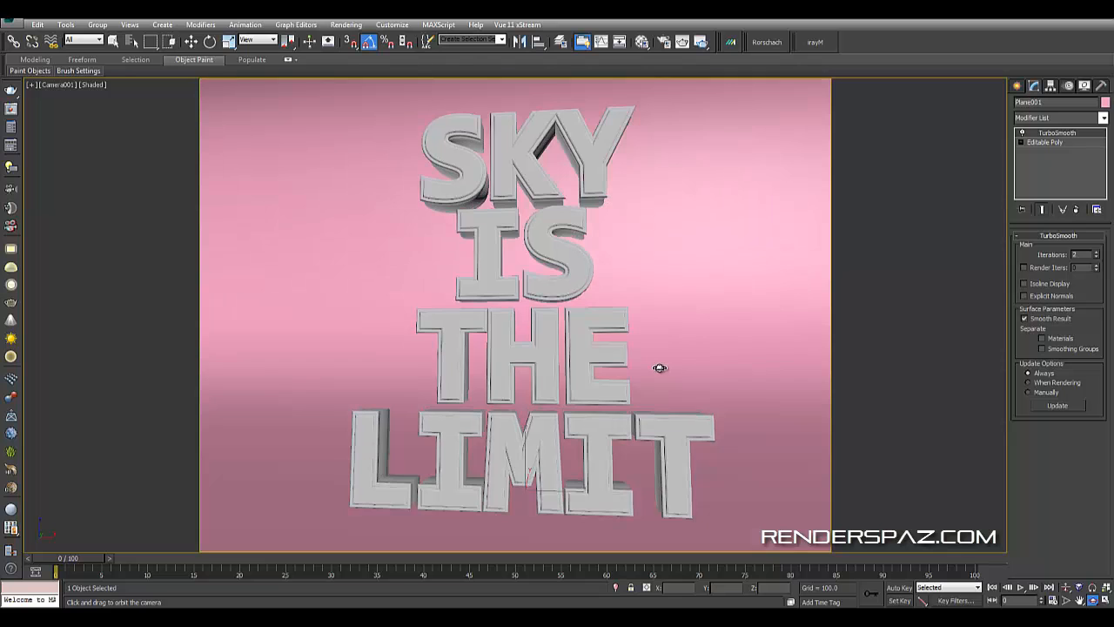
drag(550, 203, 539, 199)
drag(632, 268, 627, 267)
key(w)
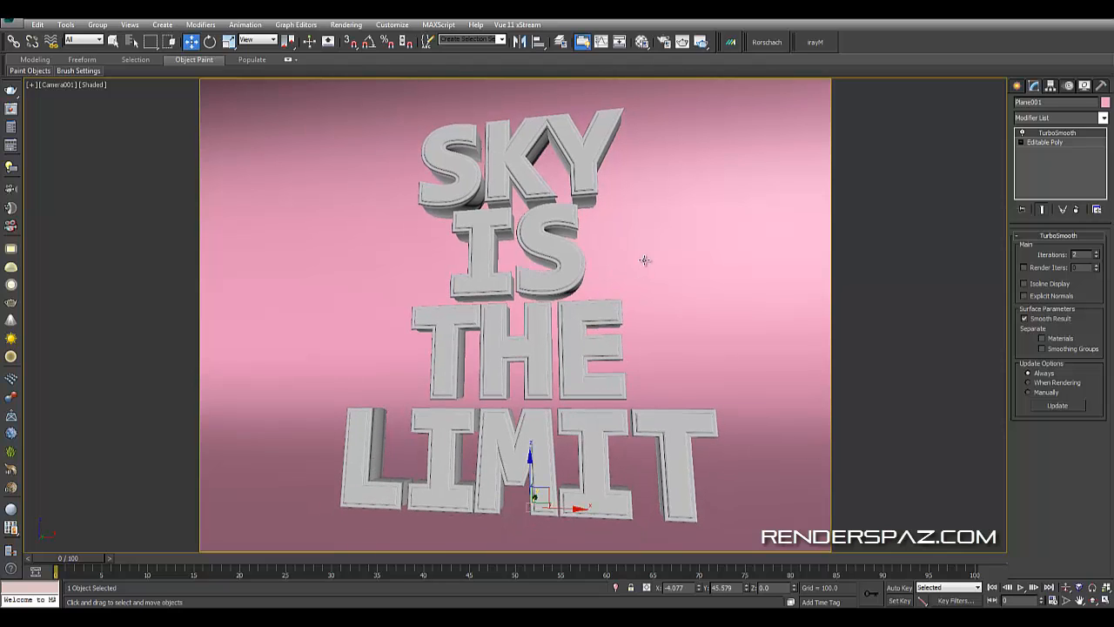
- Rotate the backdrop about 10 degrees around Z to align it with the angled camera
click(209, 44)
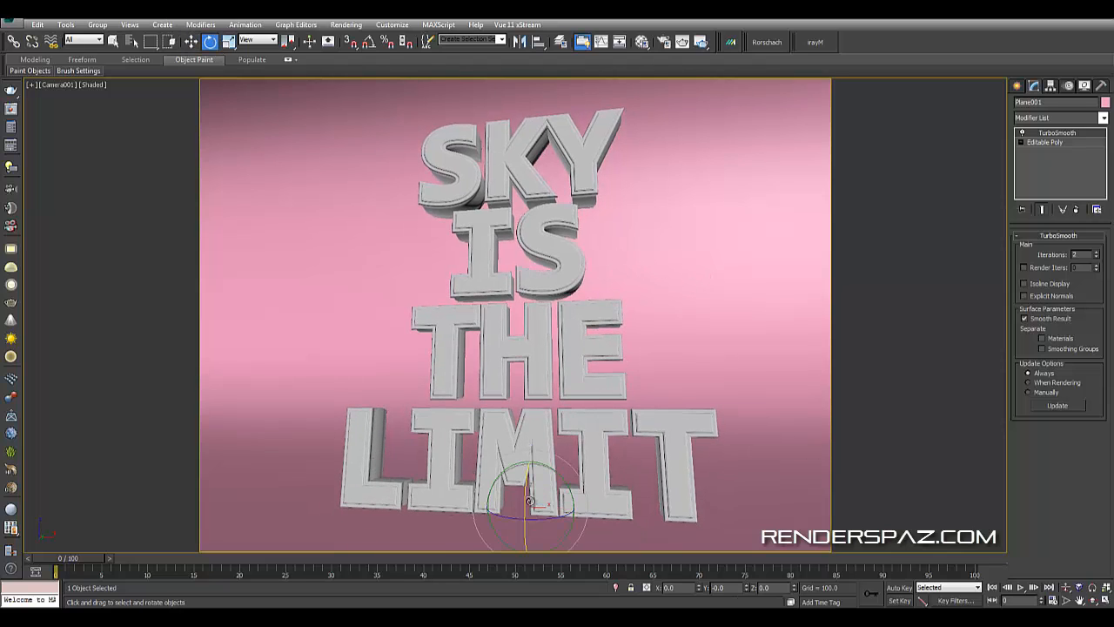
drag(552, 517, 552, 522)
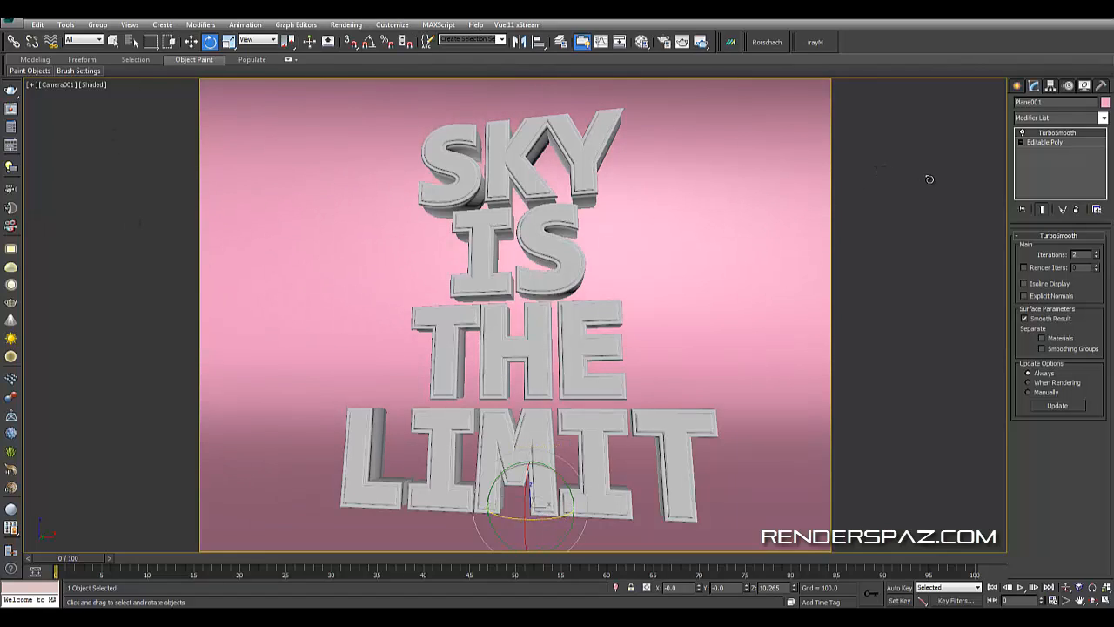
click(191, 43)
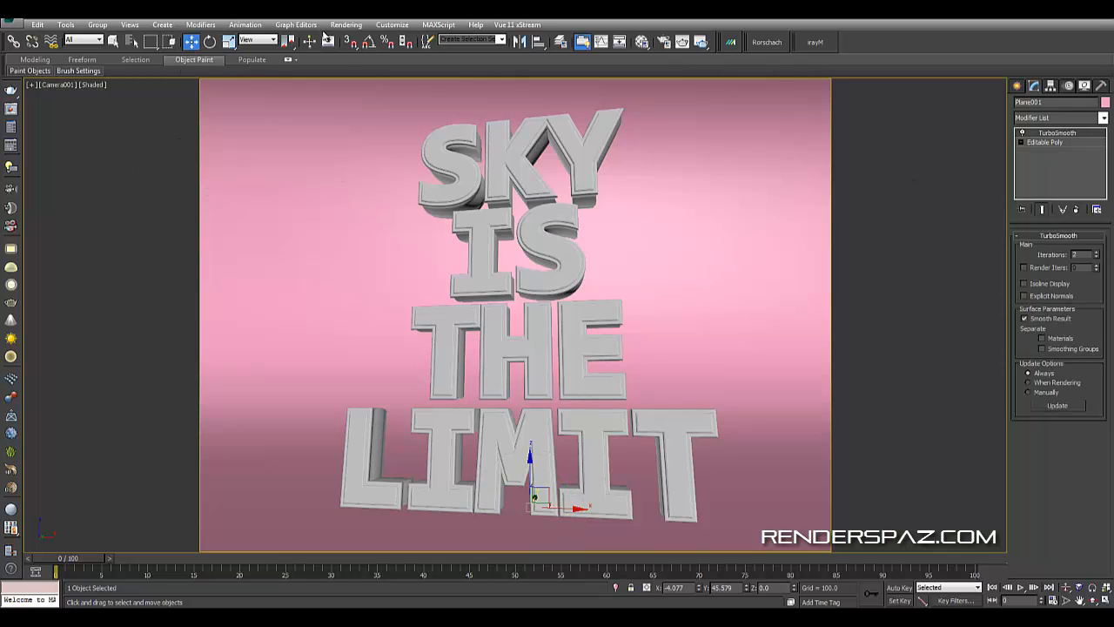
- Place a standard Skylight in the Top view beyond the backdrop's end and switch the light off
key(t)
scroll(557, 369, down, 3)
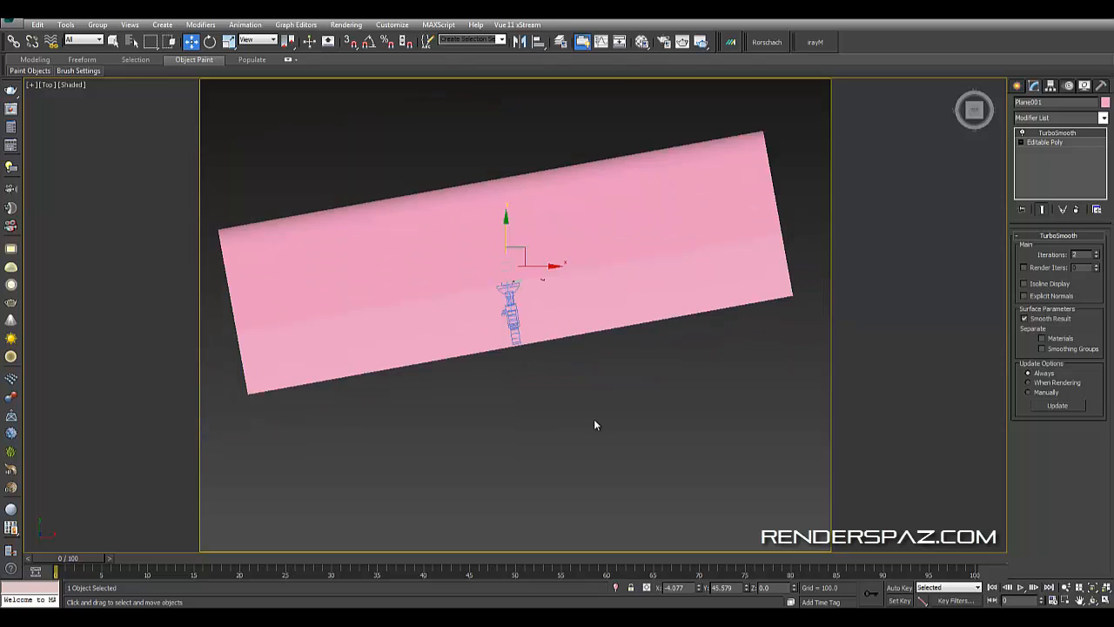
click(593, 419)
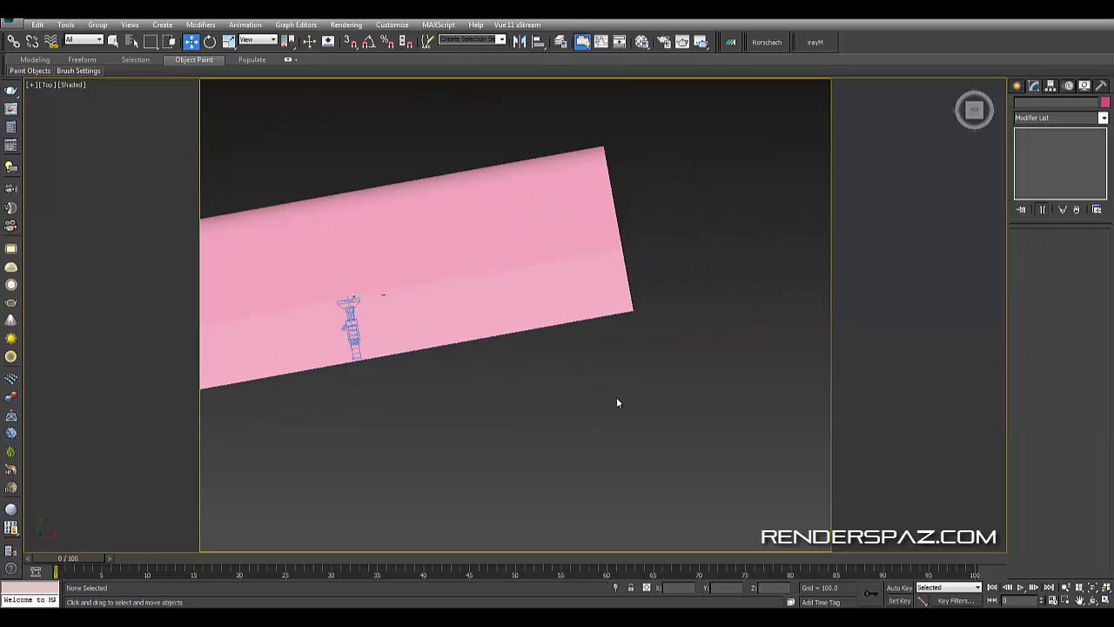
click(1017, 86)
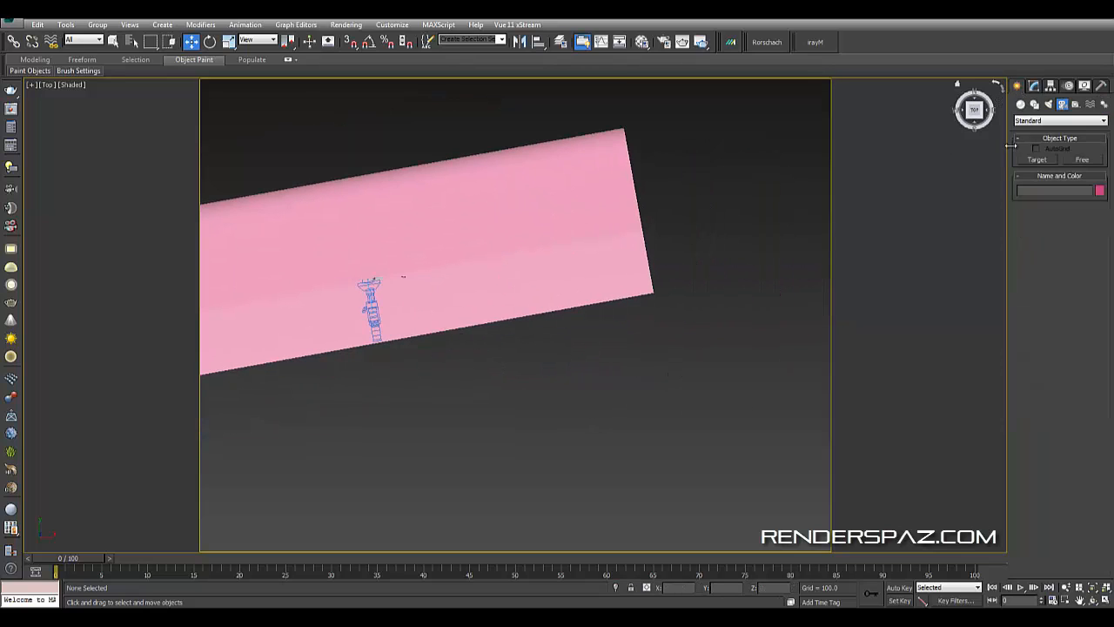
middle_drag(656, 226, 712, 221)
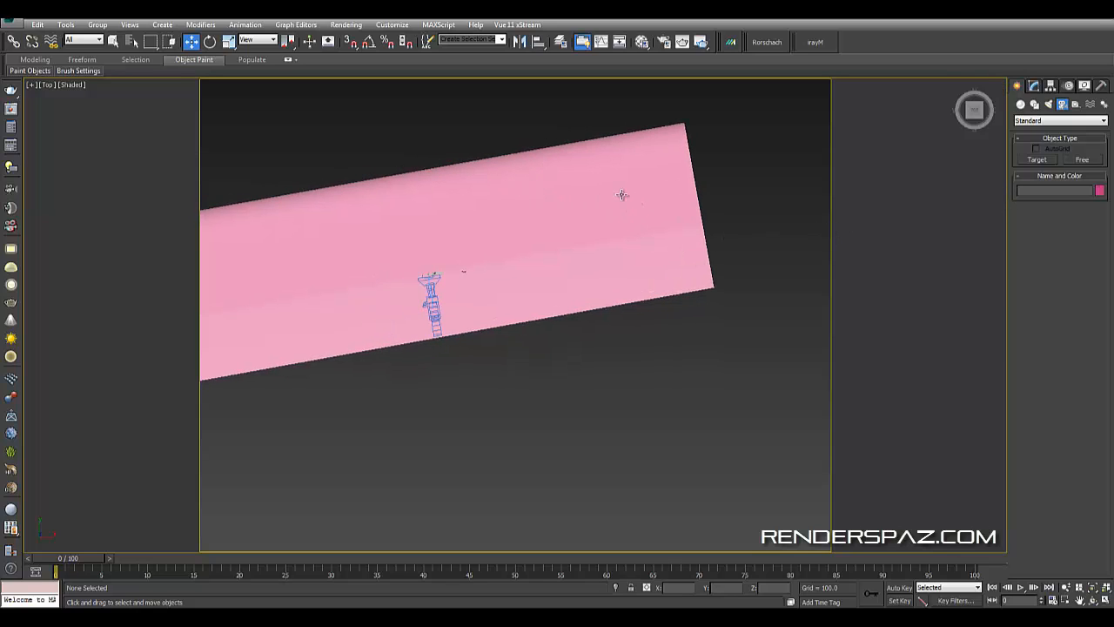
click(345, 25)
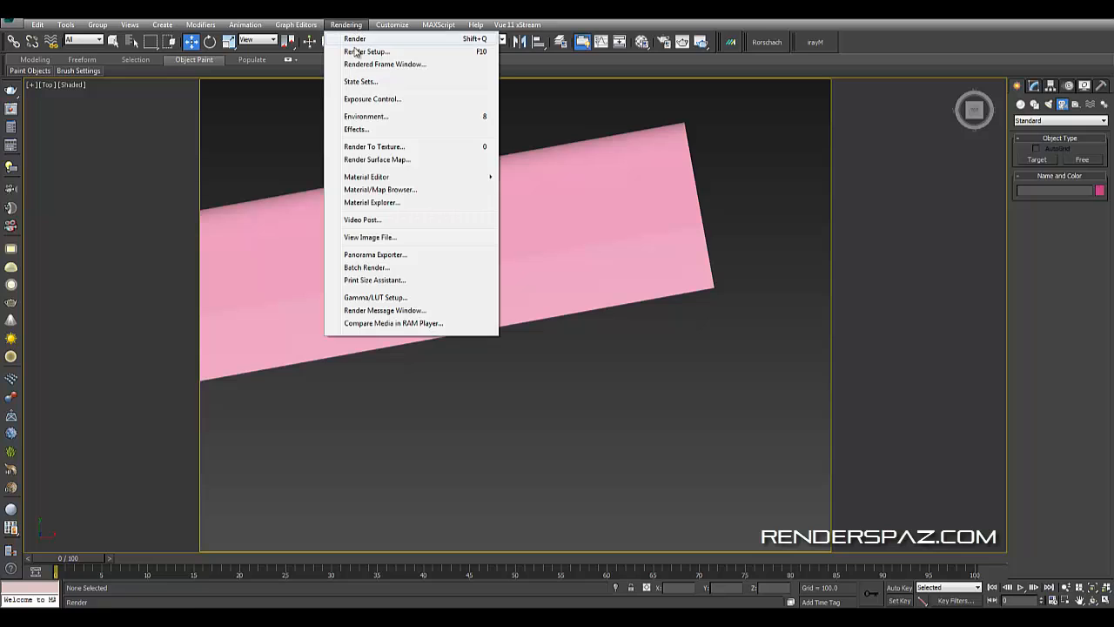
click(1049, 102)
click(1054, 120)
click(1035, 140)
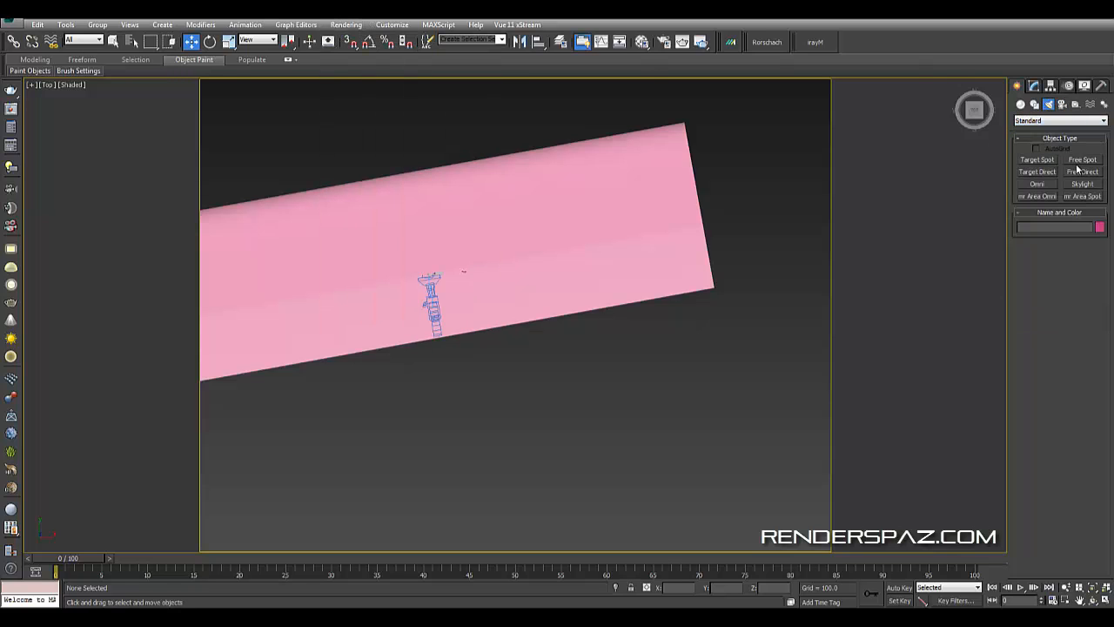
click(1079, 185)
click(770, 200)
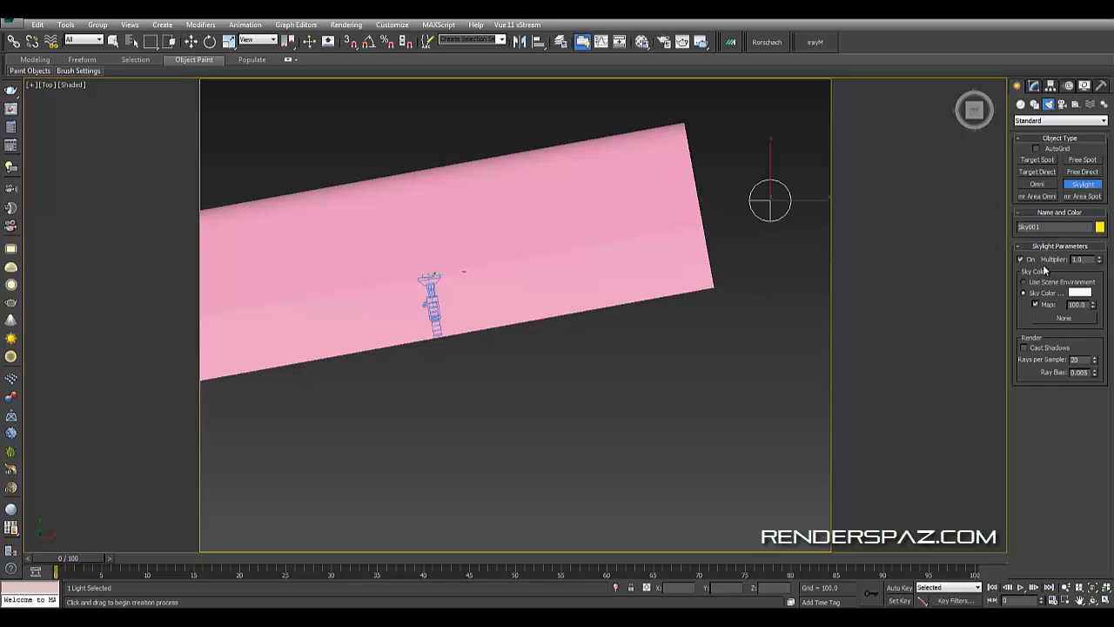
- Assign the Gradient Ramp map with Spherical Environment mapping as the scene's environment map
right_click(297, 16)
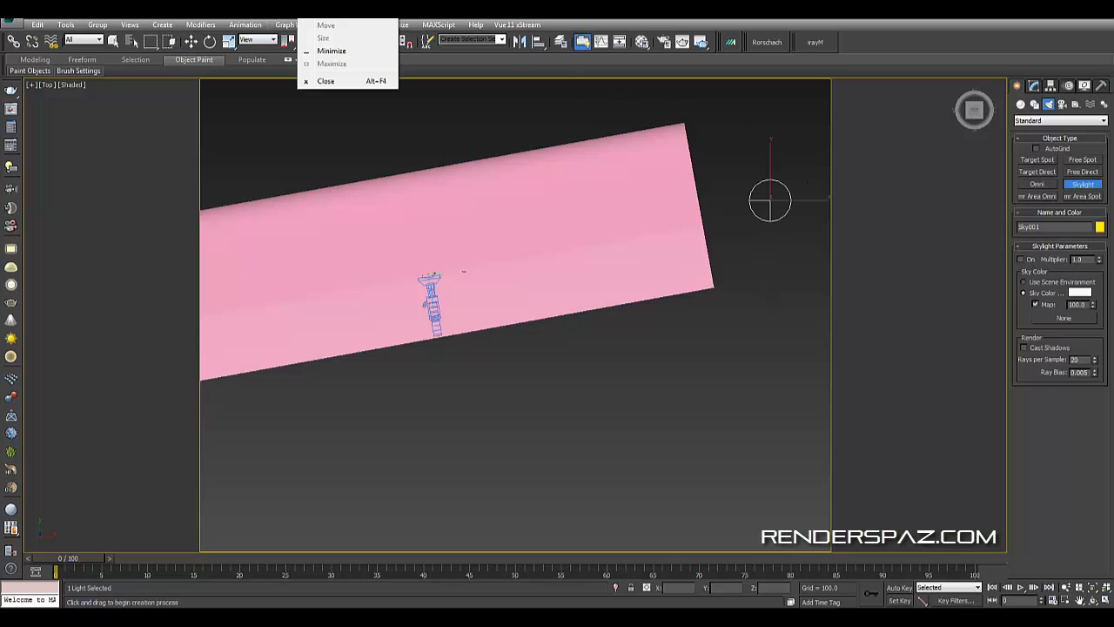
key(Escape)
click(346, 25)
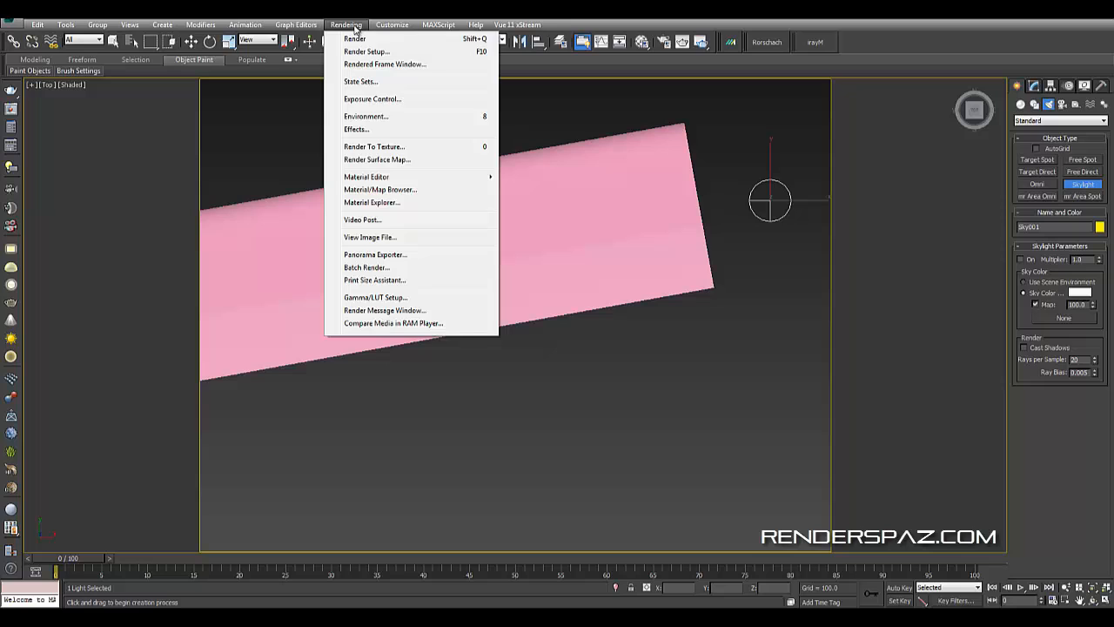
click(370, 114)
key(m)
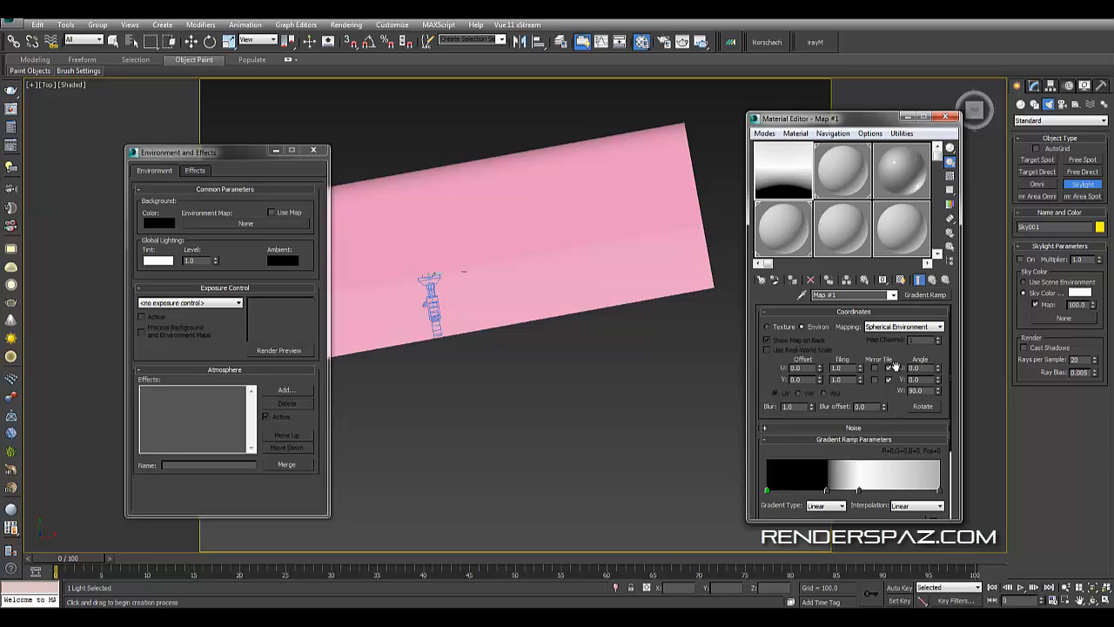
click(888, 328)
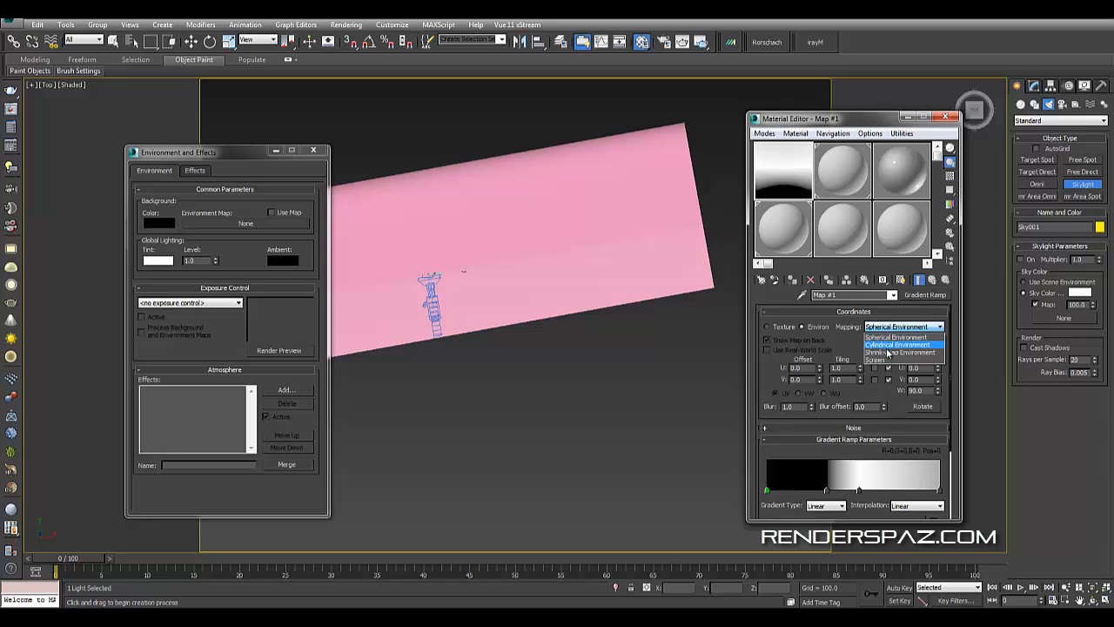
click(892, 337)
drag(778, 190, 248, 224)
click(207, 372)
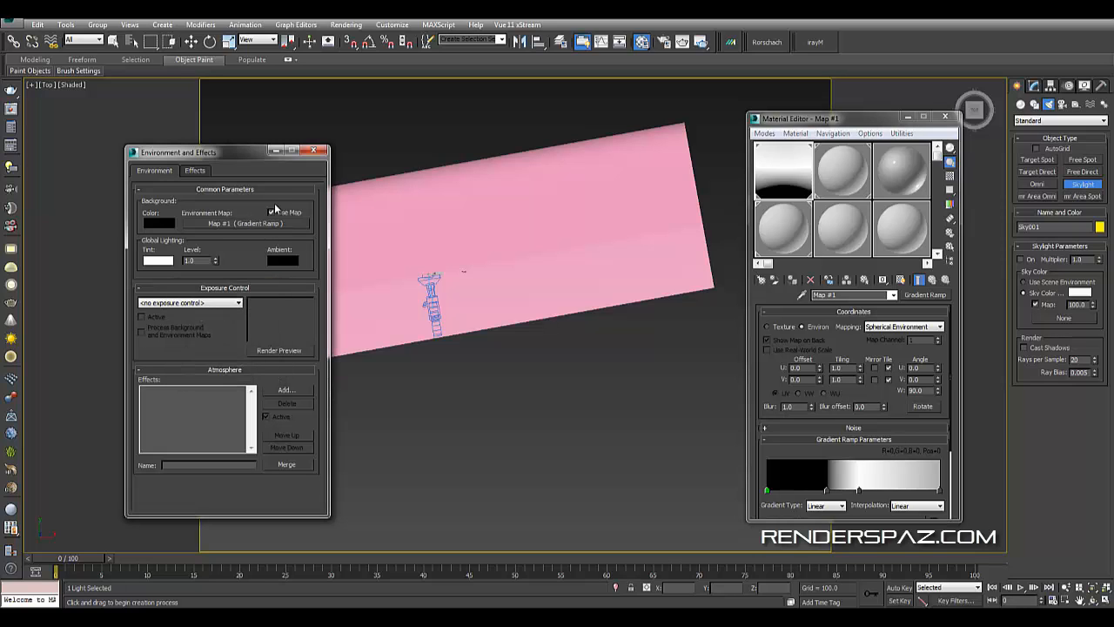
key(8)
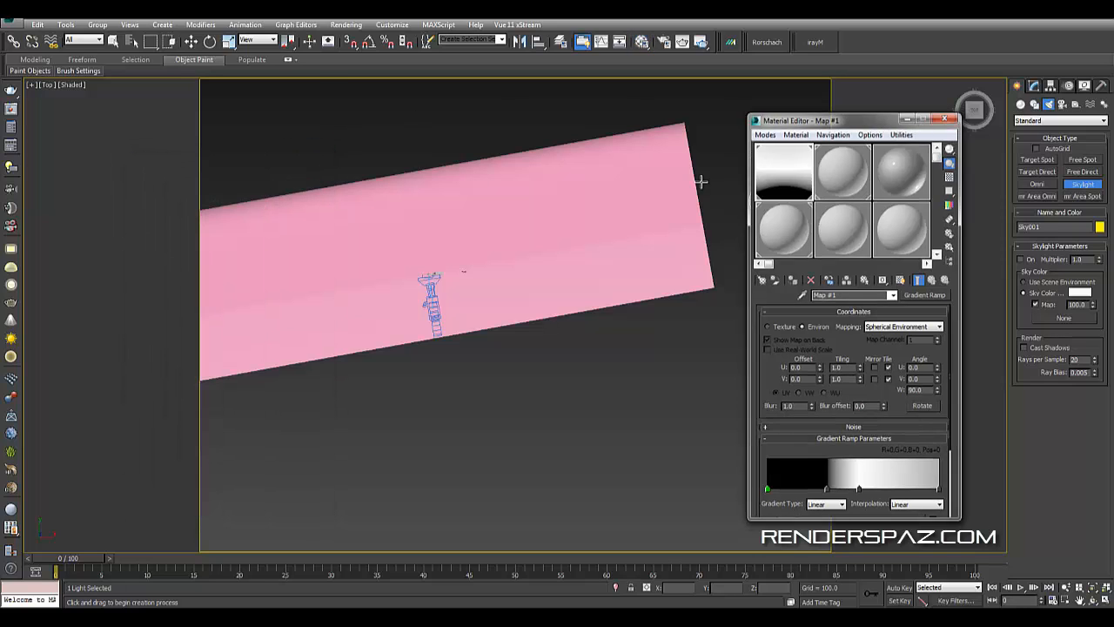
key(m)
- Switch the render setup for the camera view from ActiveShade to production mode and set the output size to 800x600
key(c)
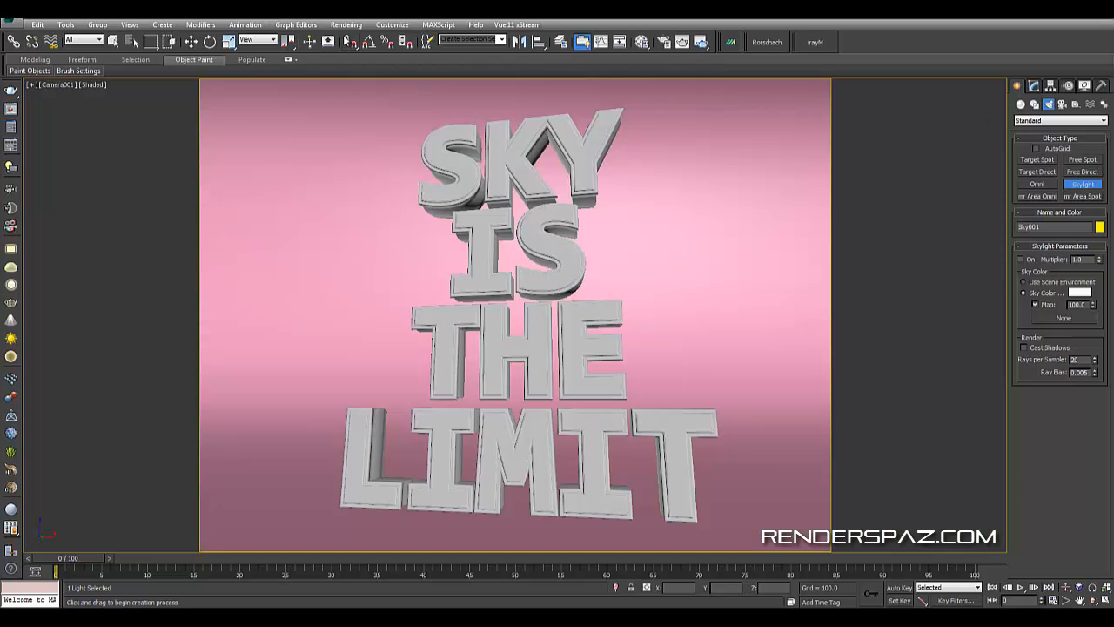
click(345, 23)
click(375, 112)
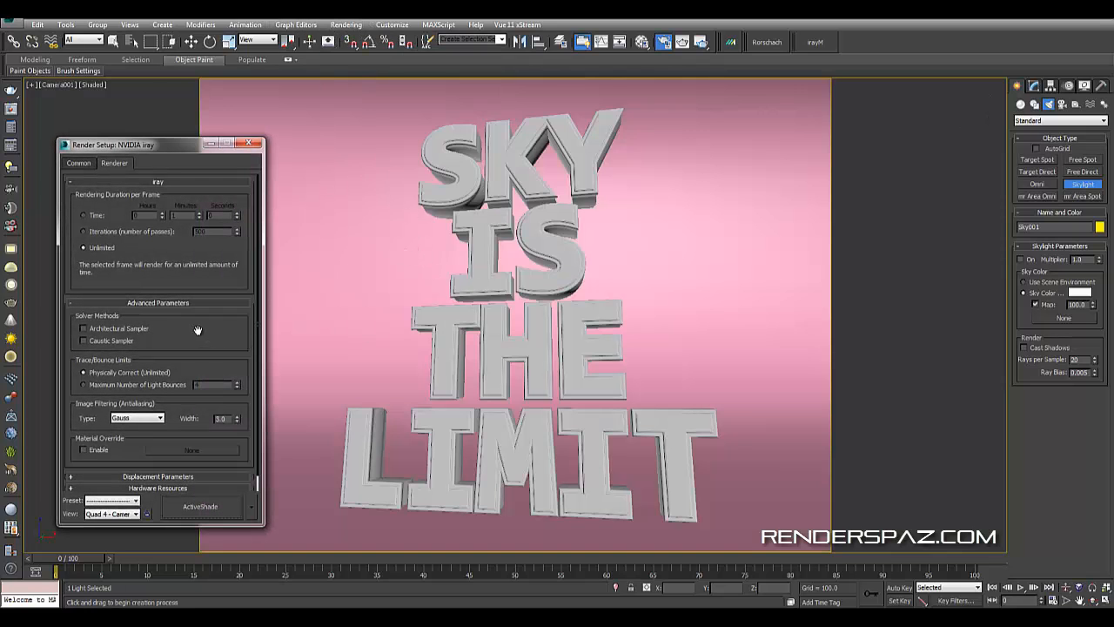
click(80, 163)
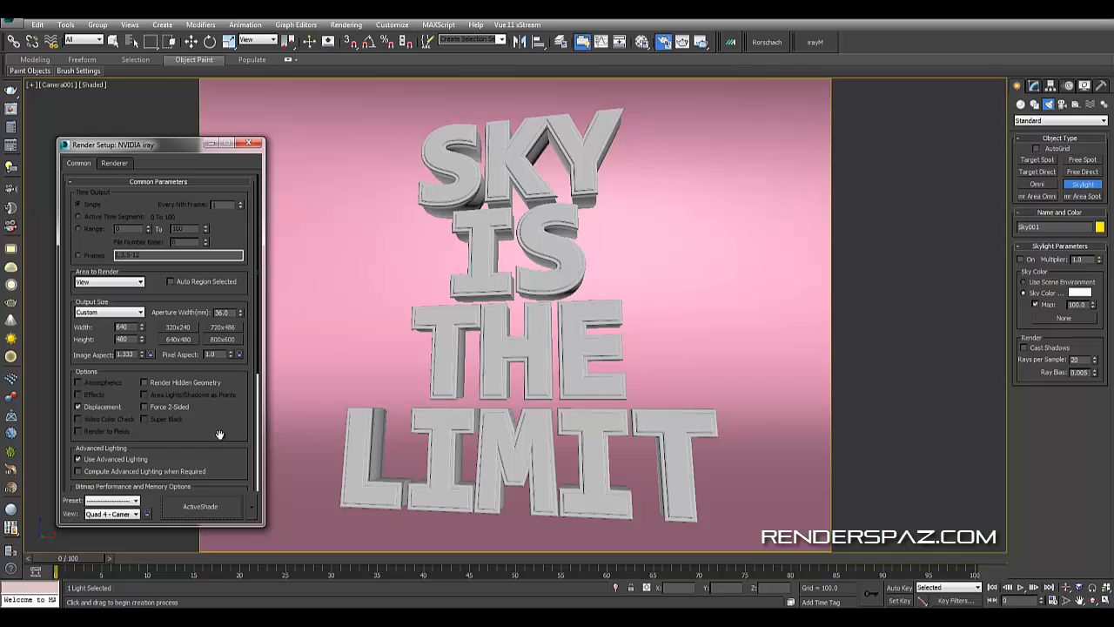
click(251, 506)
click(291, 527)
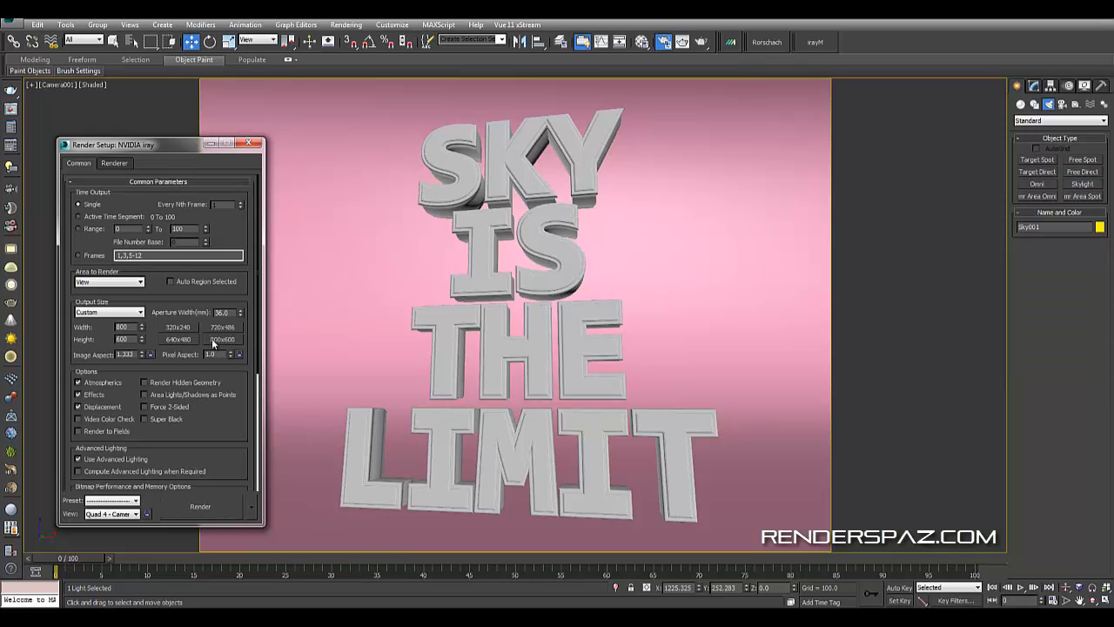
- Render the camera view to check the environment lighting, and close the rendered frame and render setup windows
click(218, 505)
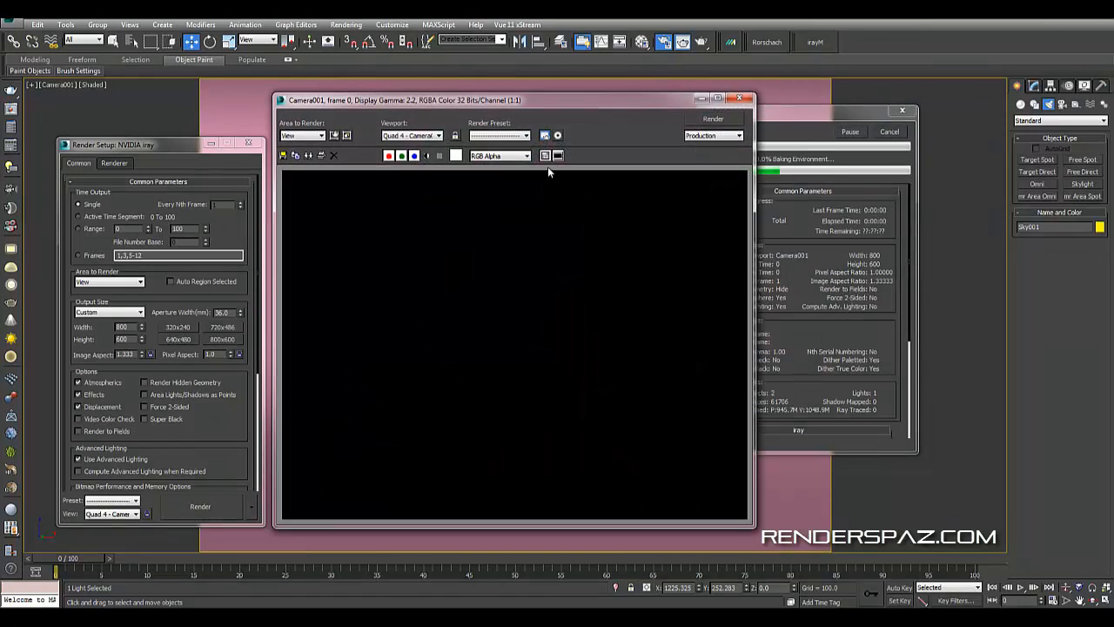
drag(581, 107, 399, 71)
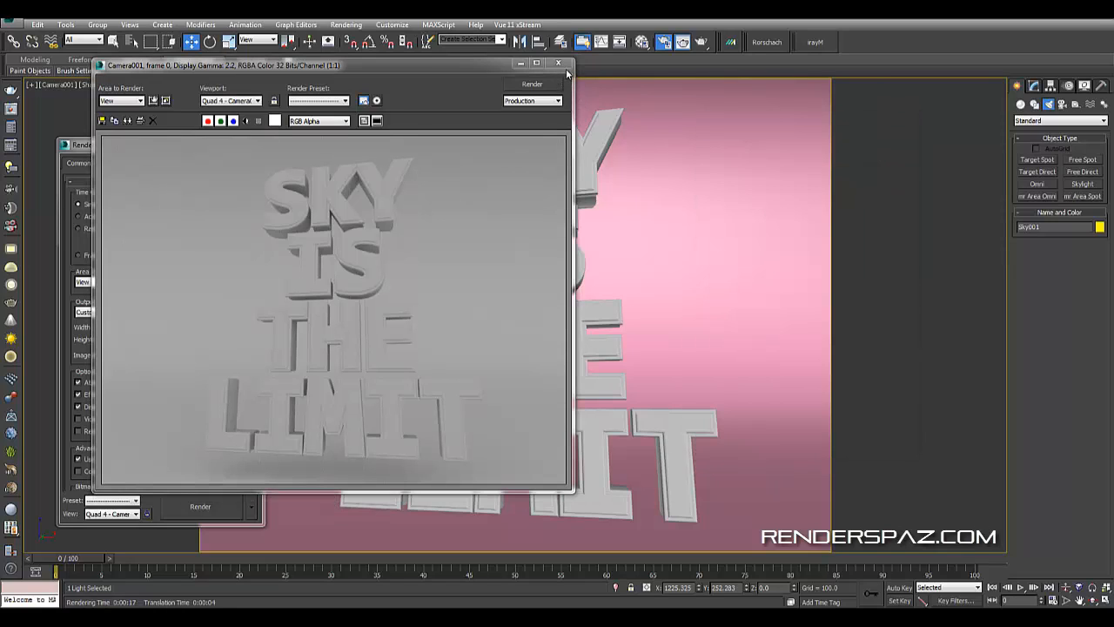
click(558, 63)
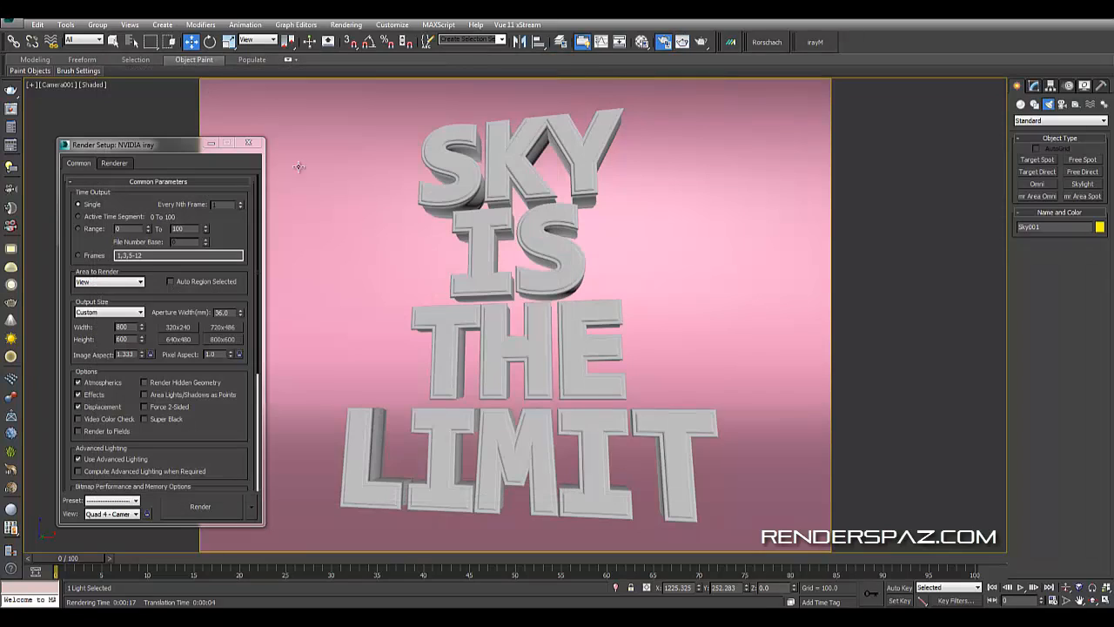
click(248, 143)
- Create a photometric Target Light in the Front view from the upper left aimed at the text, accepting mr Photographic Exposure Control
key(t)
scroll(522, 322, down, 3)
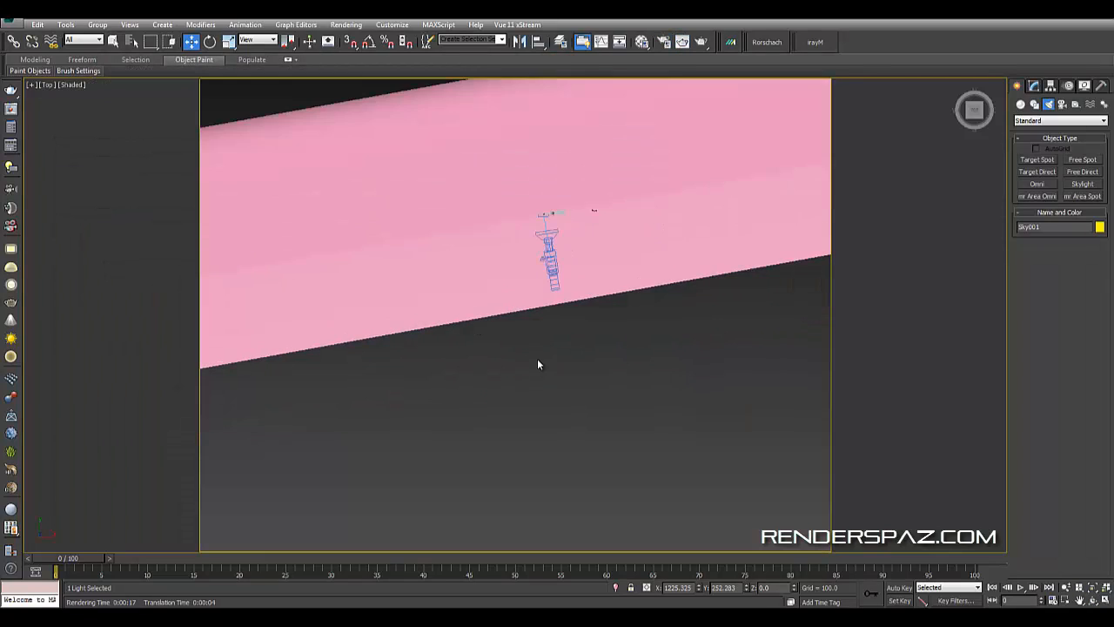
key(F3)
middle_drag(585, 346, 559, 384)
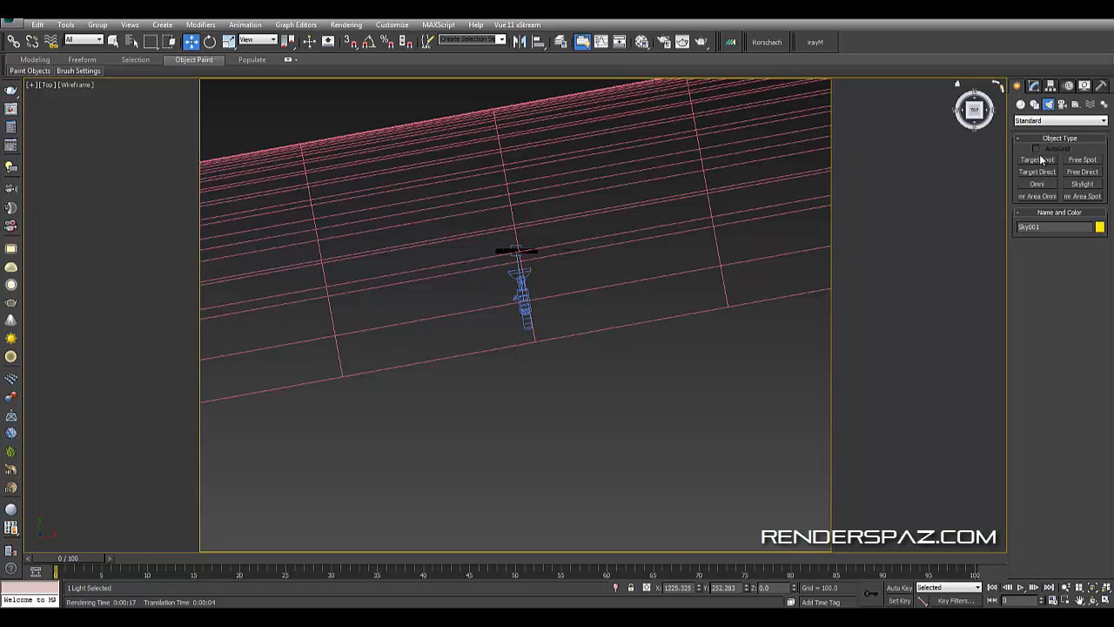
click(1044, 120)
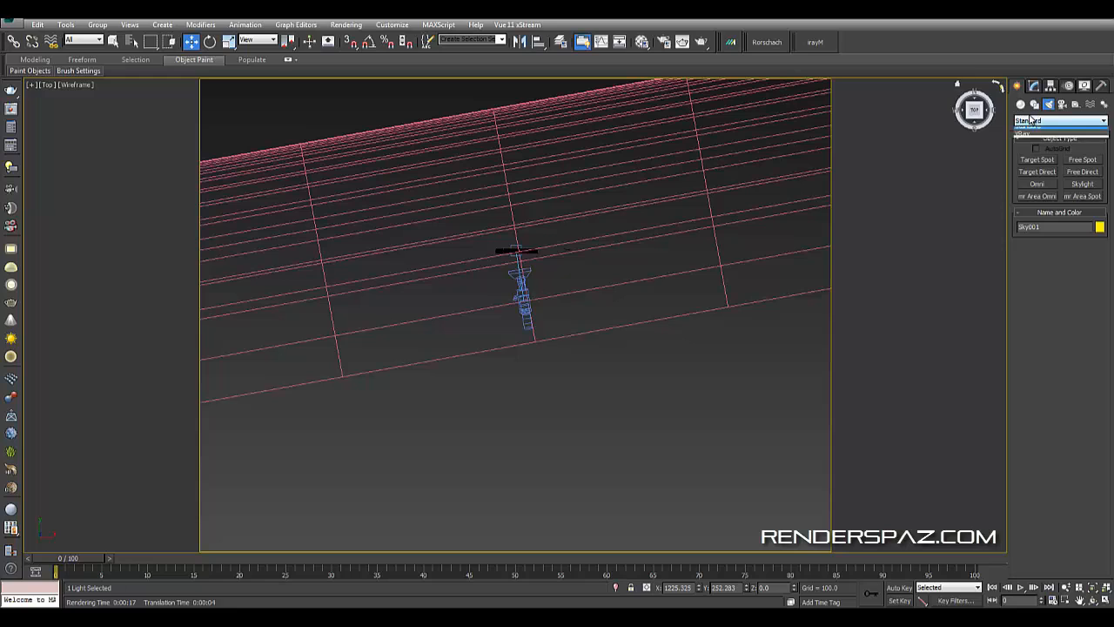
click(1033, 133)
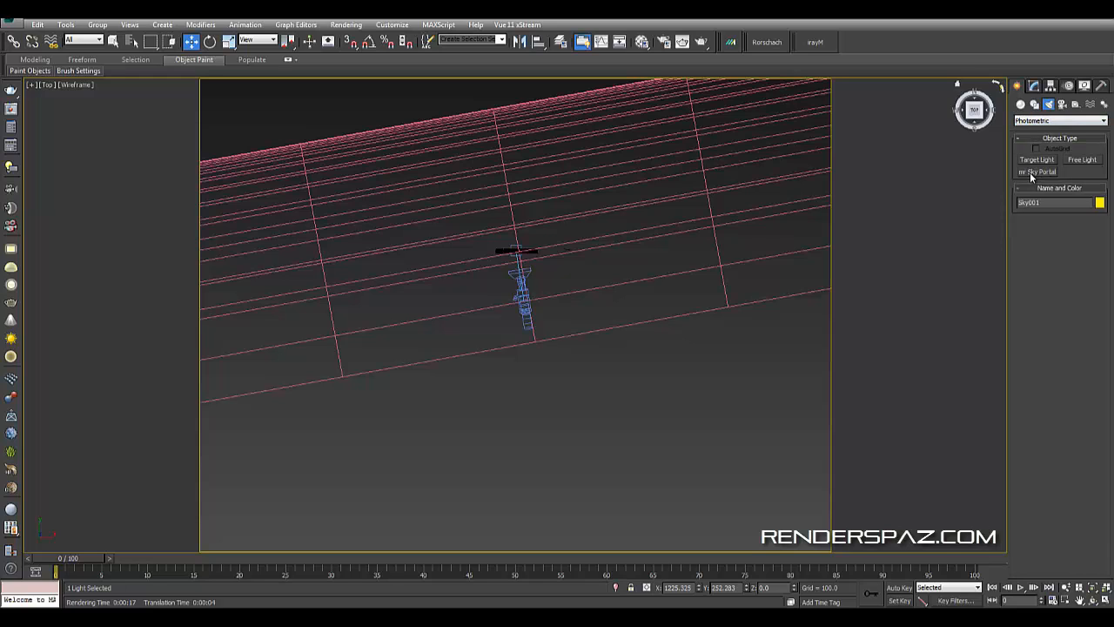
key(f)
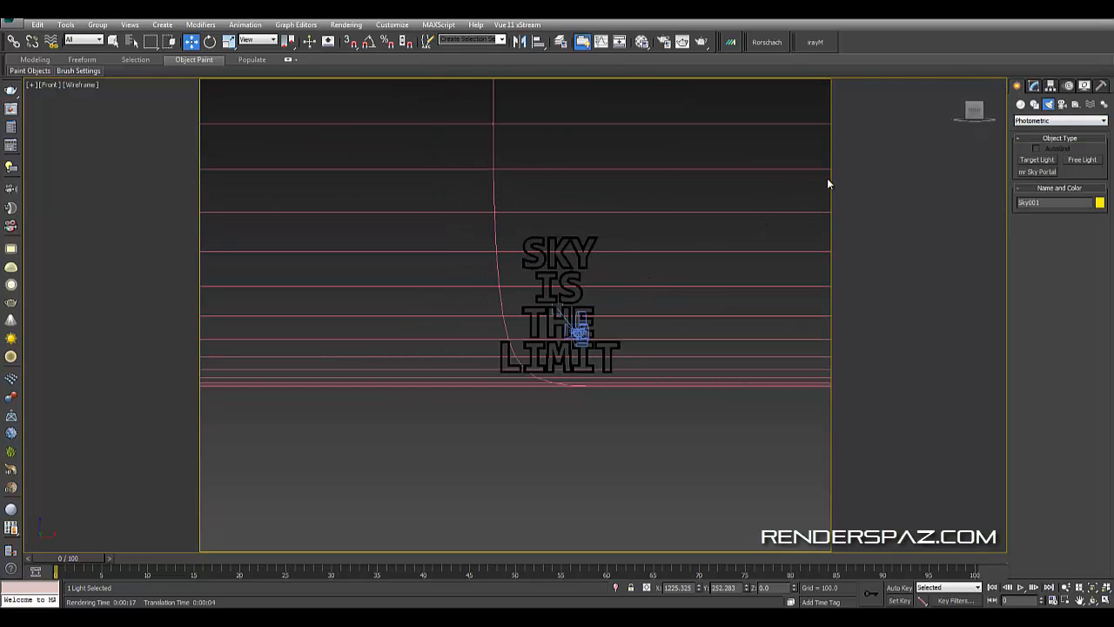
click(1040, 159)
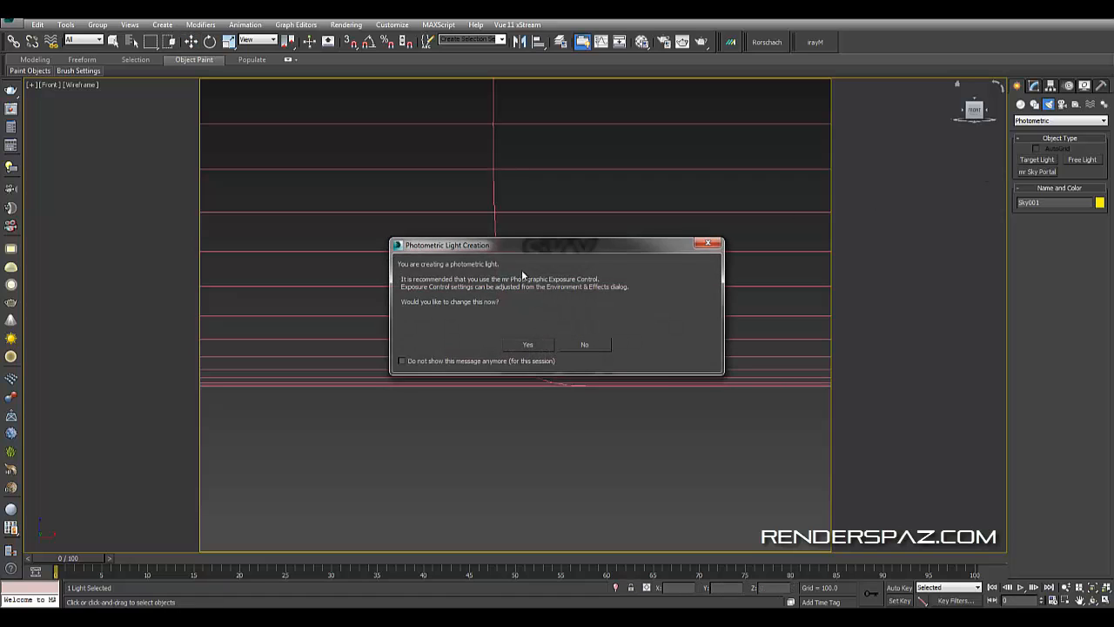
click(545, 342)
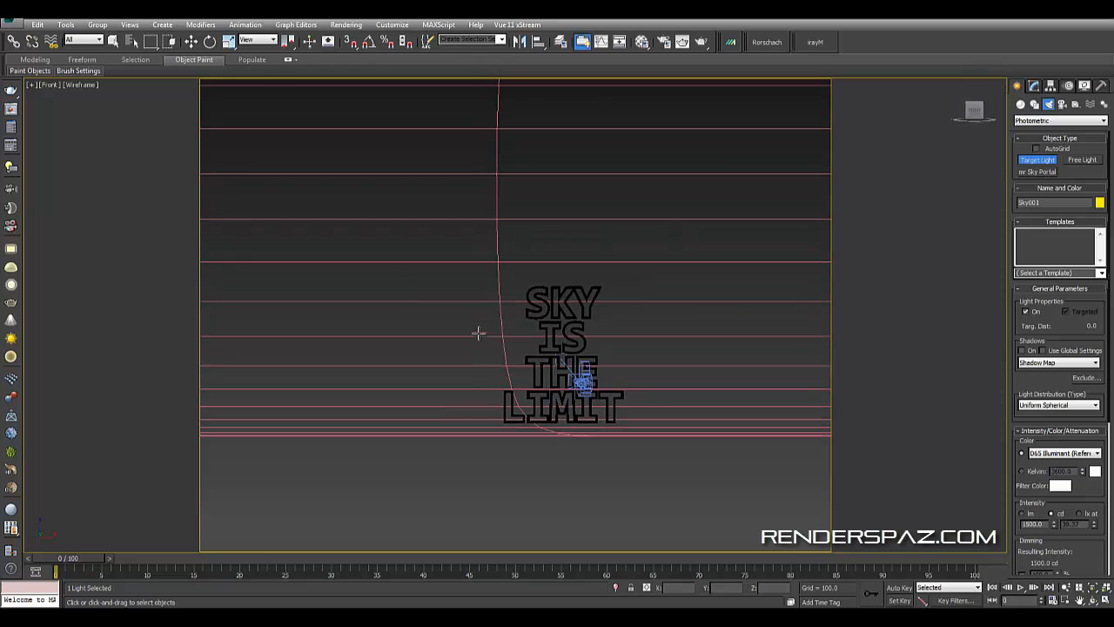
drag(231, 244, 535, 370)
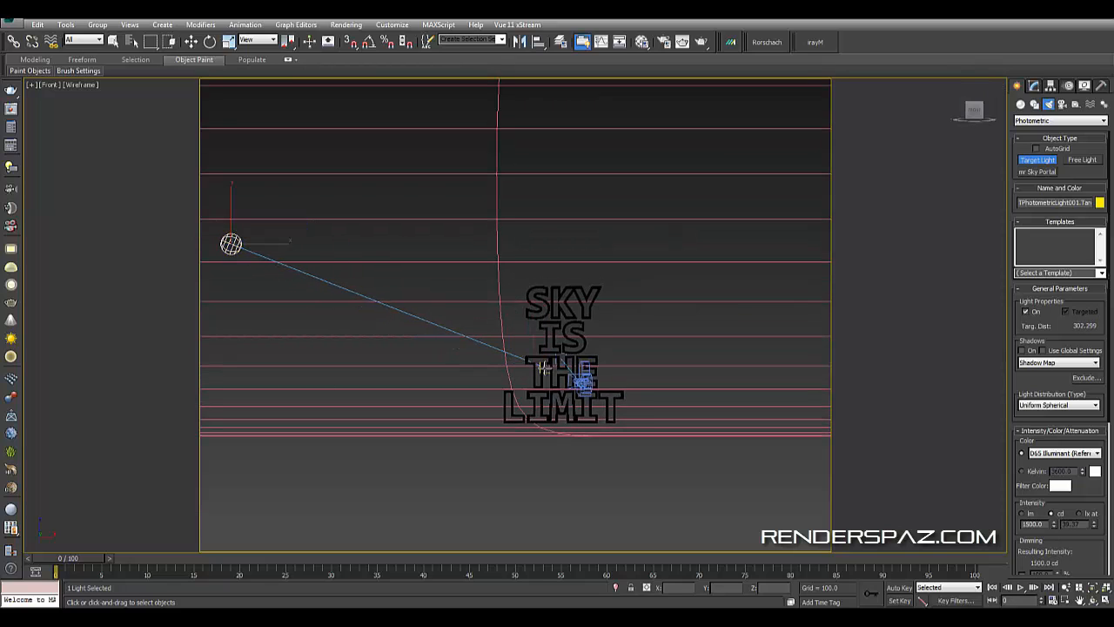
- Enable shadows on the photometric light and set their type to mental ray Shadow Map
click(1032, 364)
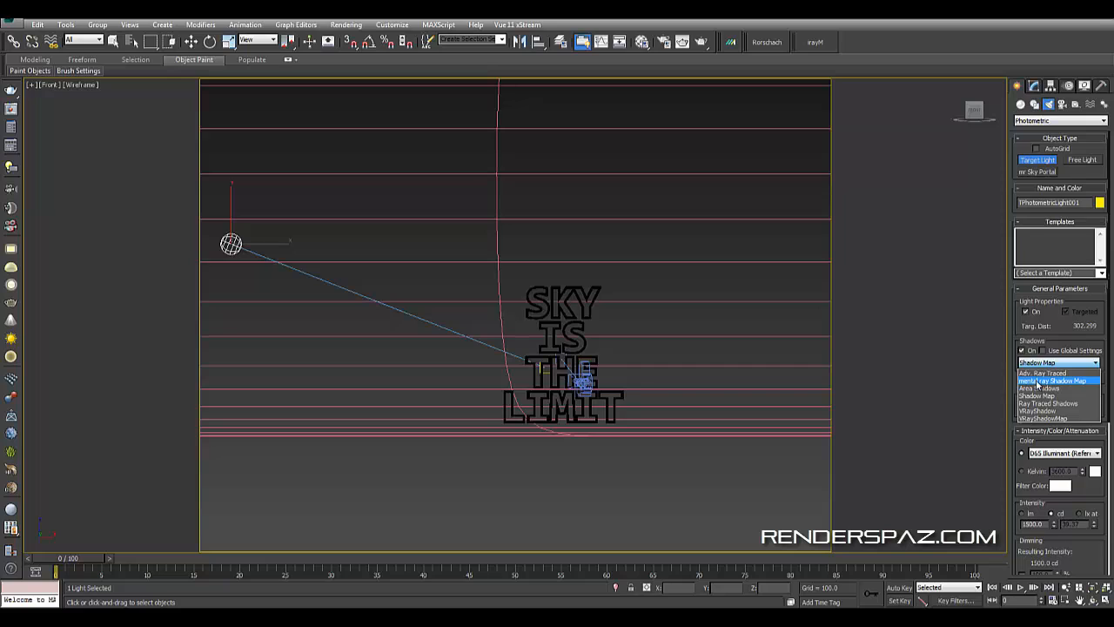
click(1058, 381)
scroll(1035, 380, down, 3)
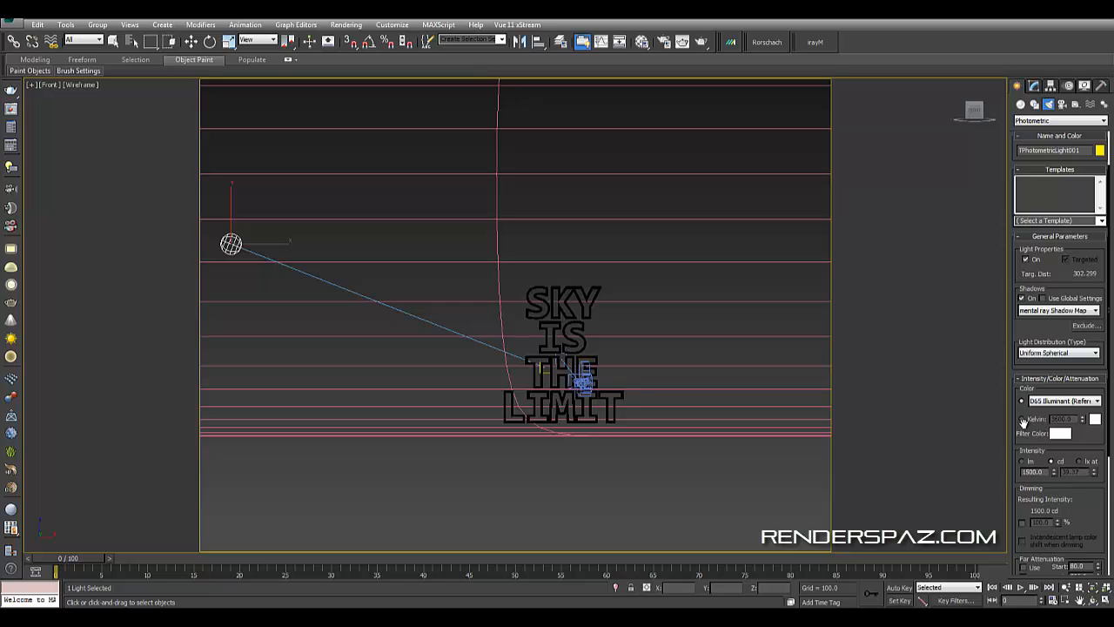
- Show the scene in an angled Perspective view with Realistic display to preview the light and its shadows
key(p)
alt+middle_drag(566, 344, 557, 374)
key(w)
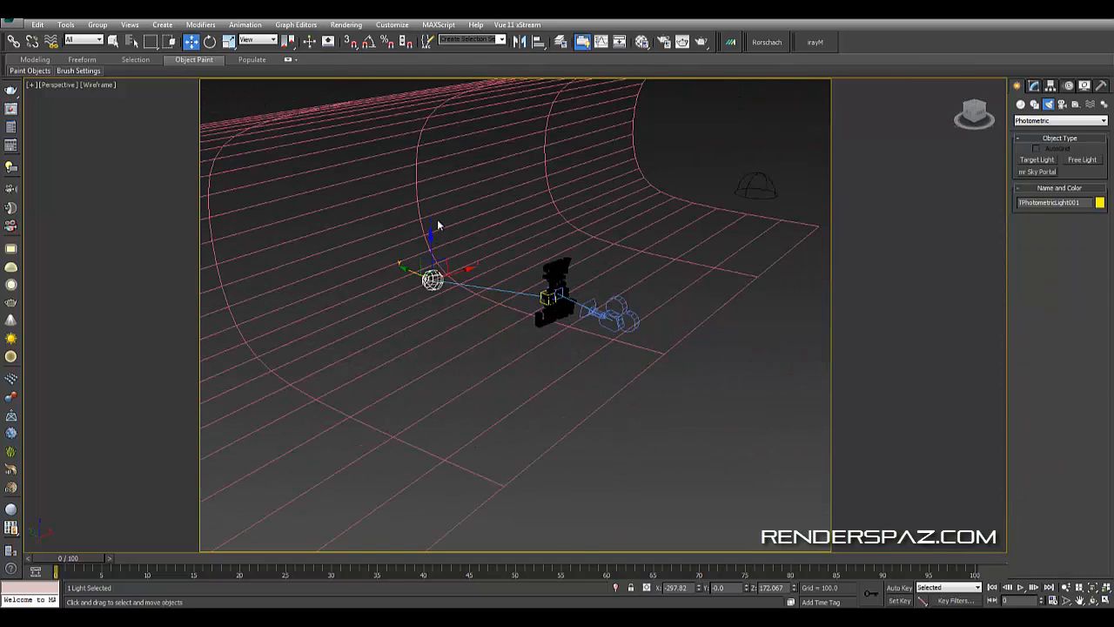
key(F3)
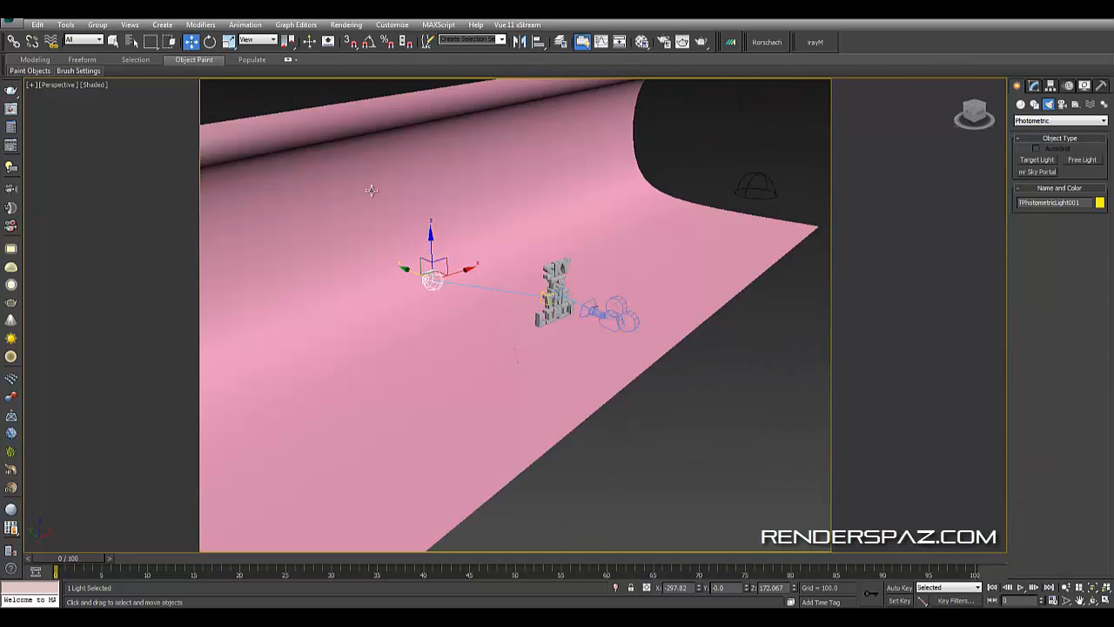
click(94, 85)
click(115, 100)
alt+middle_drag(502, 305, 422, 261)
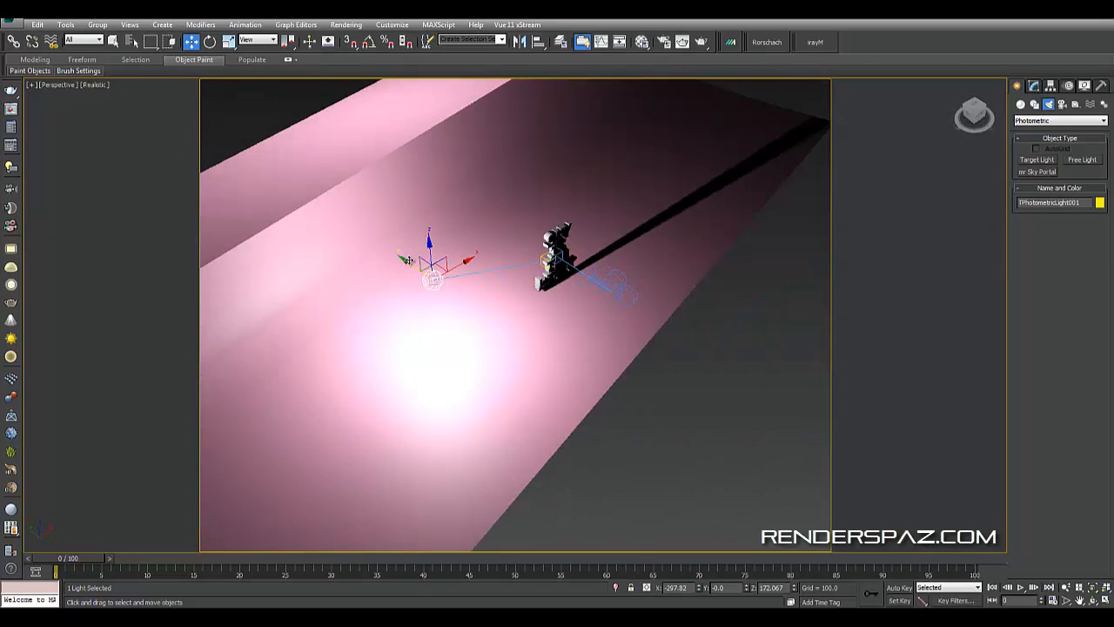
- Move the photometric light along Y to about -250, onto the camera's side of the text, and check its shadows
click(412, 266)
click(429, 272)
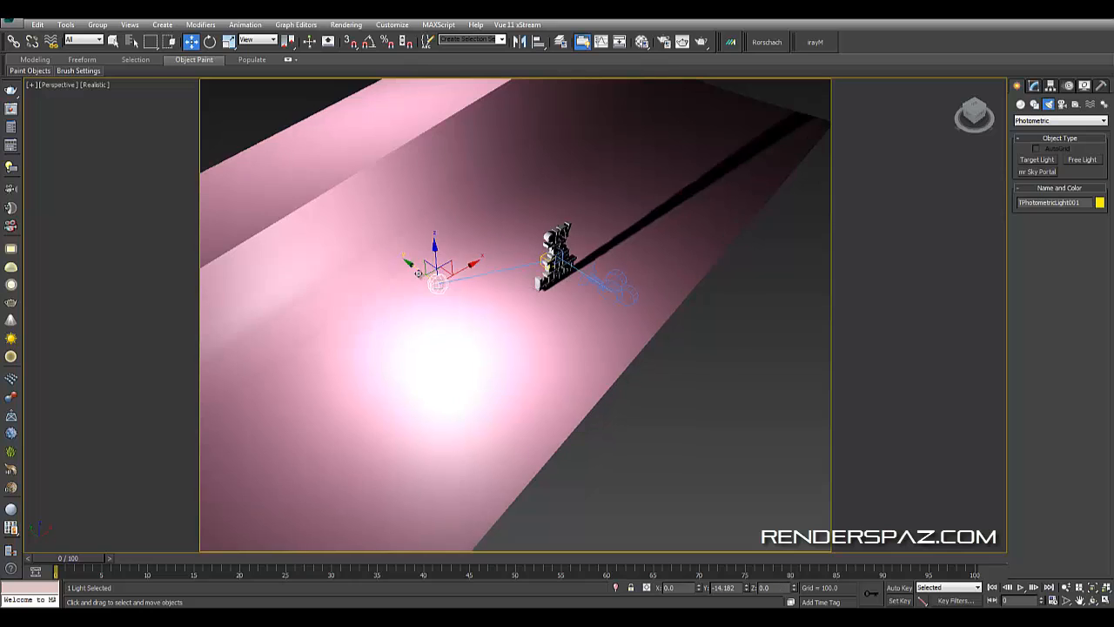
drag(429, 271, 540, 331)
key(c)
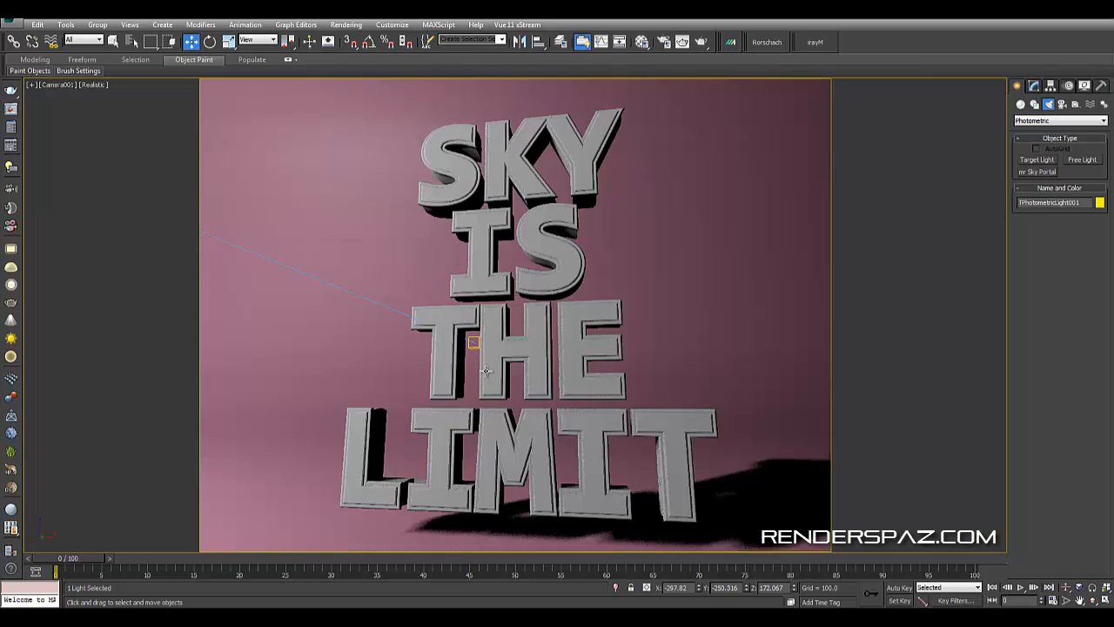
key(u)
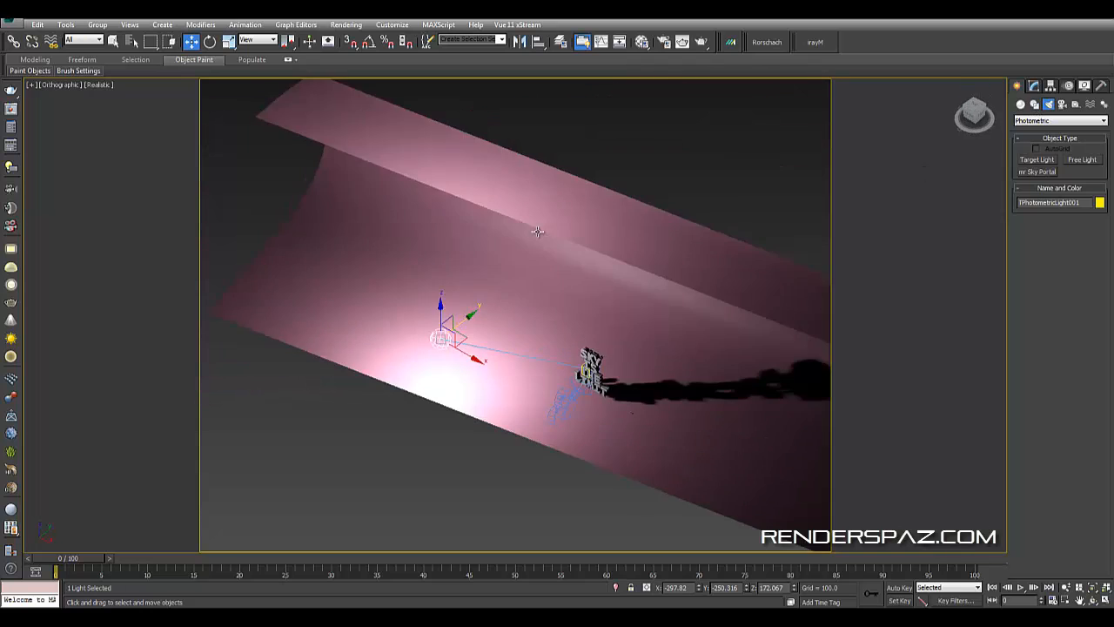
alt+middle_drag(537, 231, 497, 333)
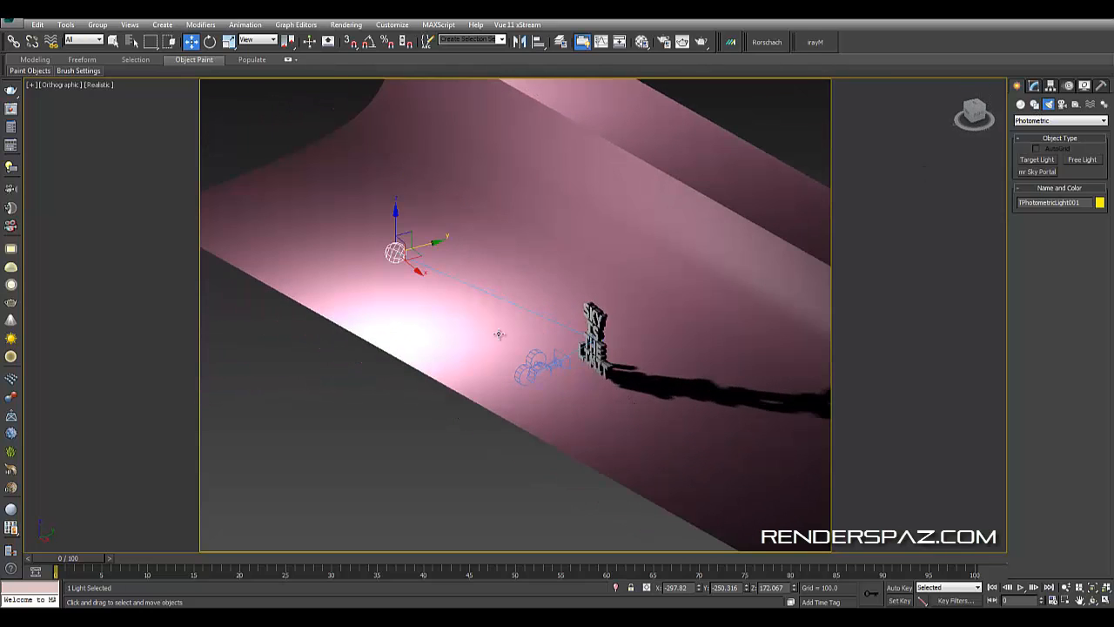
- Change the selected target light's emitting shape from a point to a rectangle
click(1035, 86)
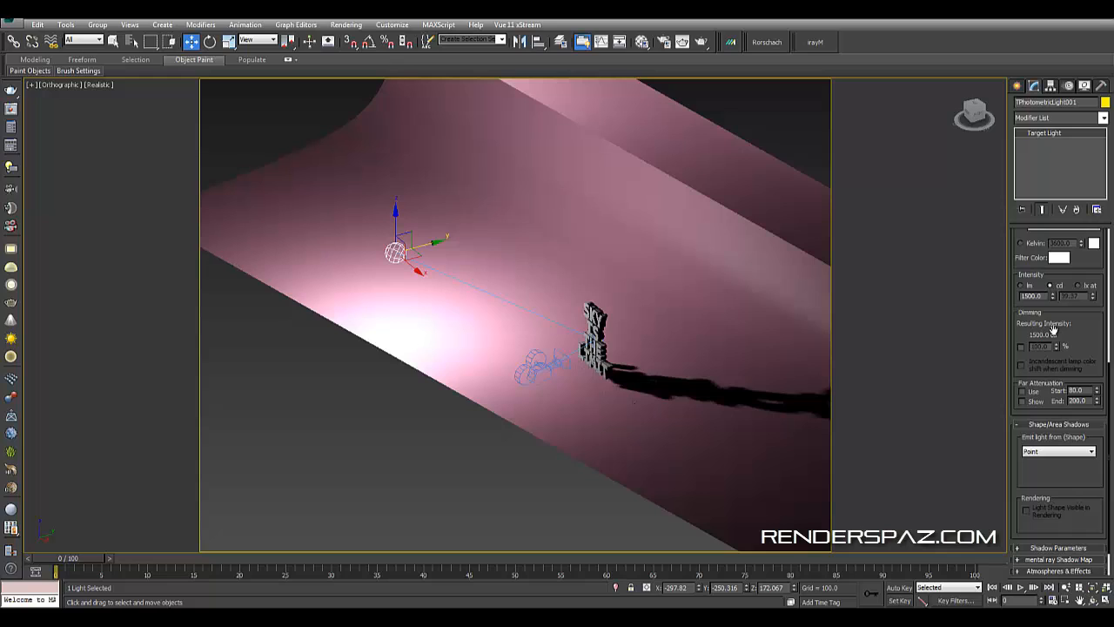
scroll(1086, 328, down, 2)
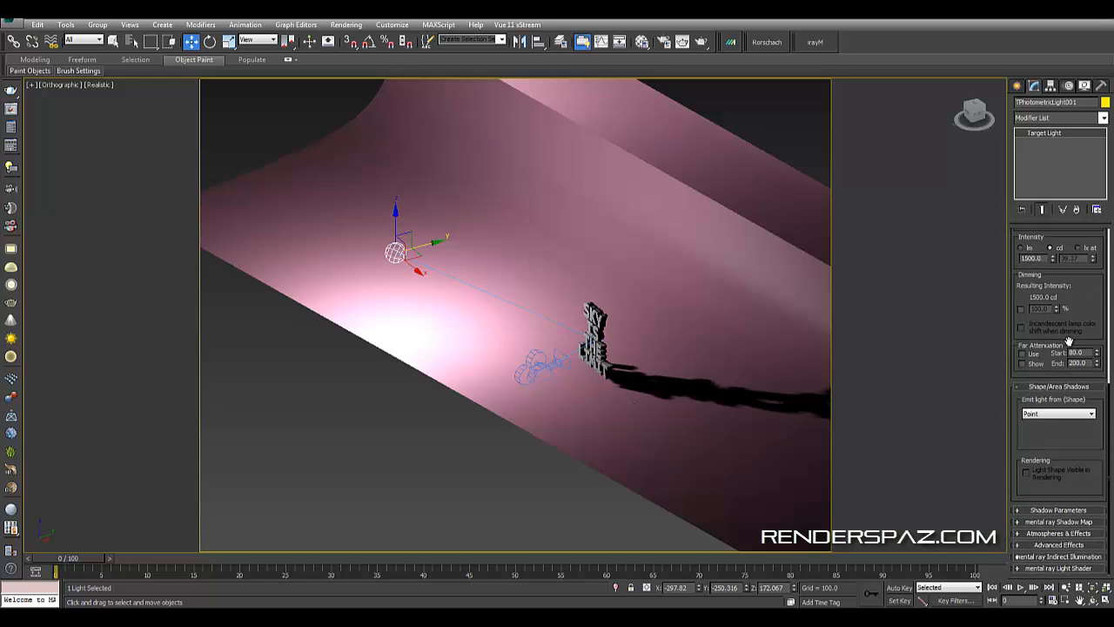
click(1052, 419)
click(1051, 439)
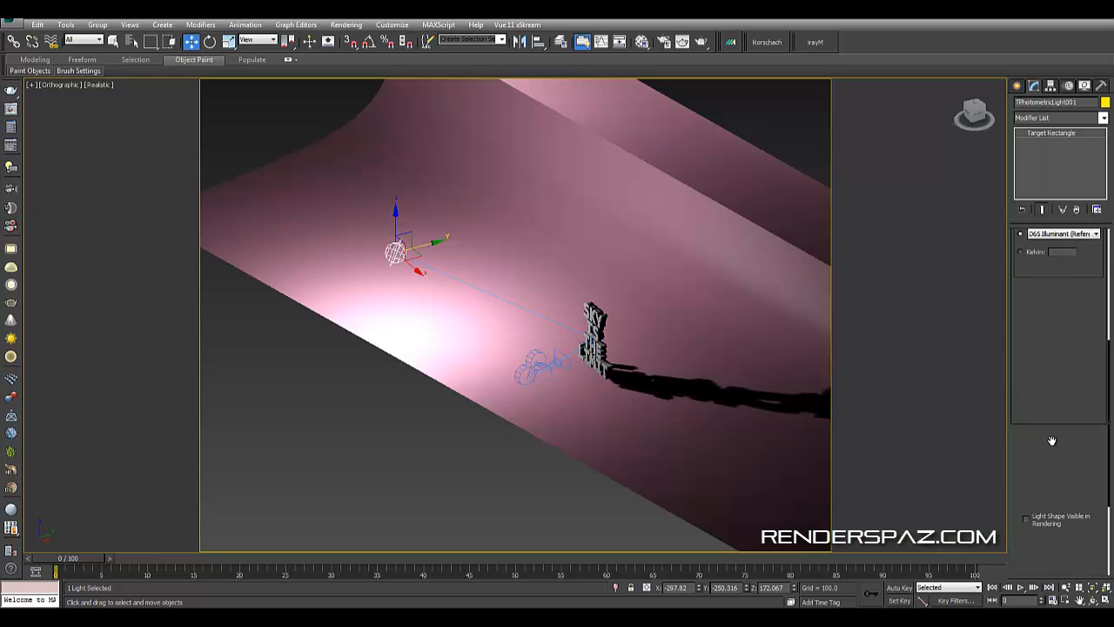
click(1047, 460)
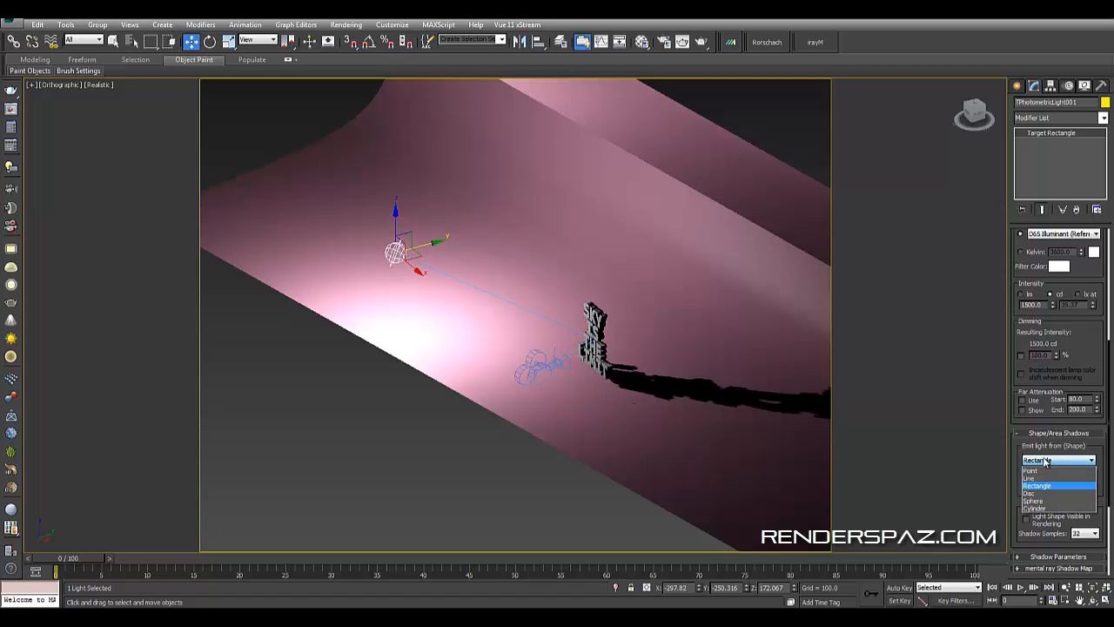
click(1057, 485)
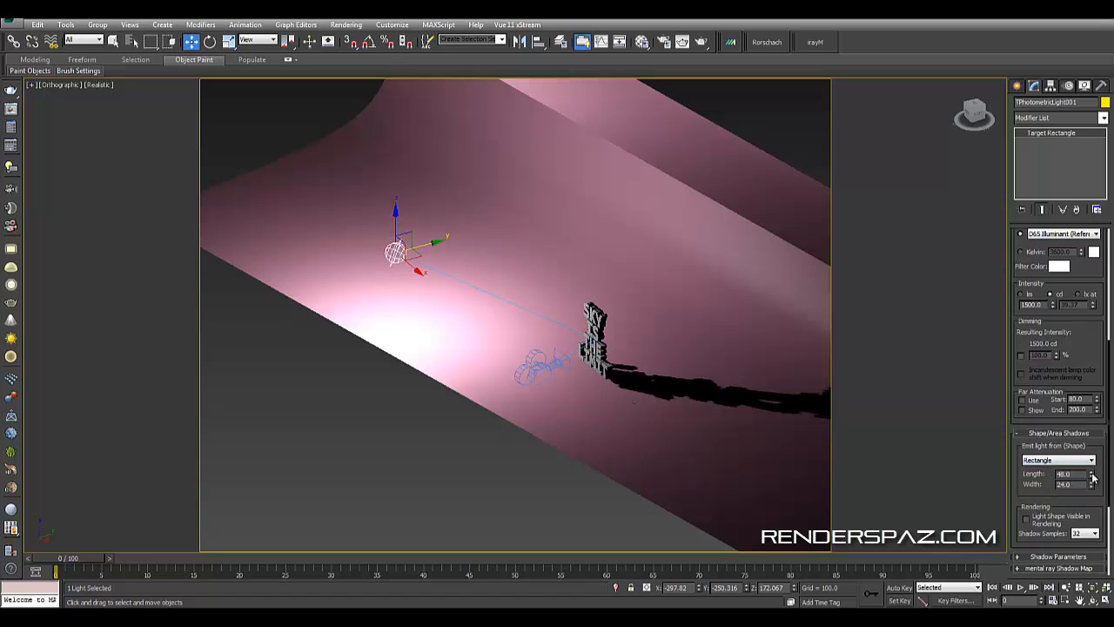
- Enlarge the rectangular light to a length of about 152.1 and a width of about 161.8
drag(1093, 477, 1088, 444)
drag(1092, 485, 1081, 353)
alt+middle_drag(685, 358, 644, 339)
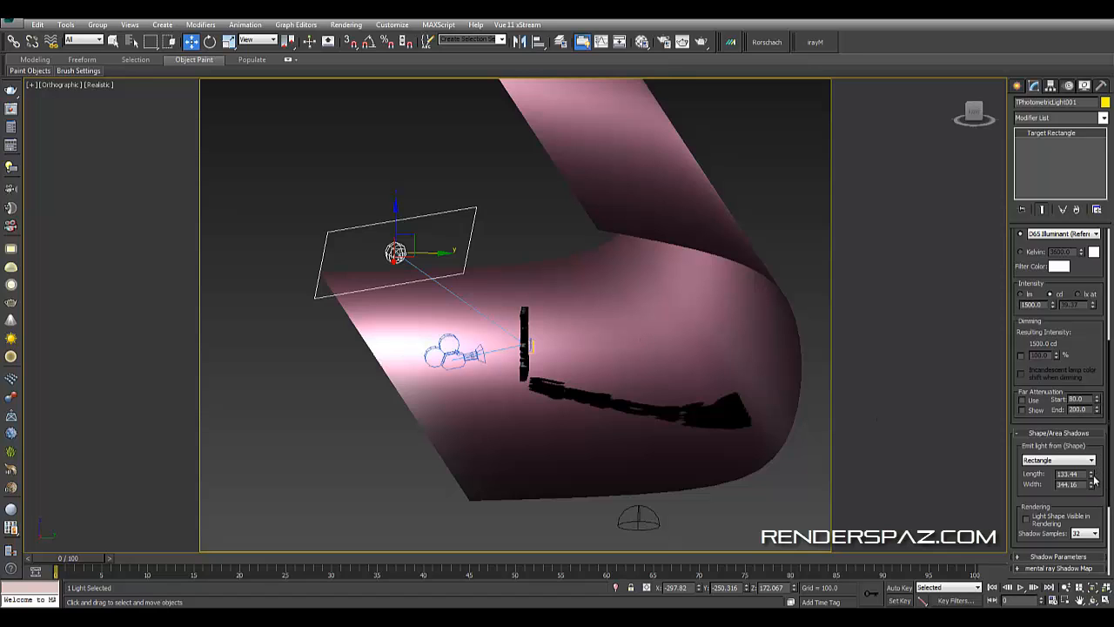
drag(1093, 479, 1094, 456)
- Test-render the Camera001 view, then stop the render and close its window
key(c)
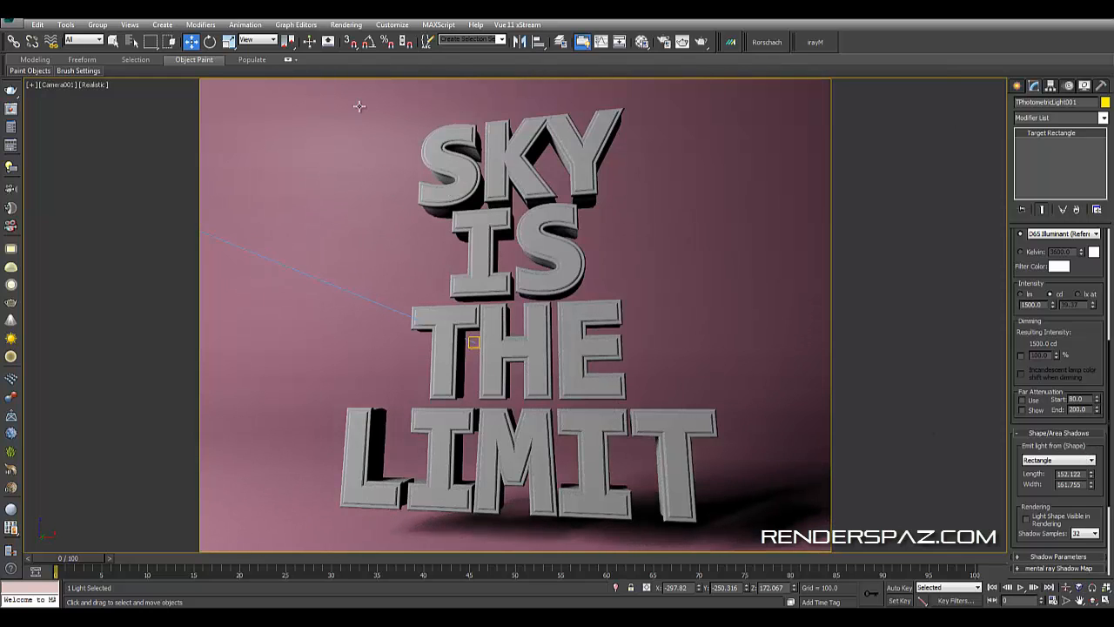
click(345, 24)
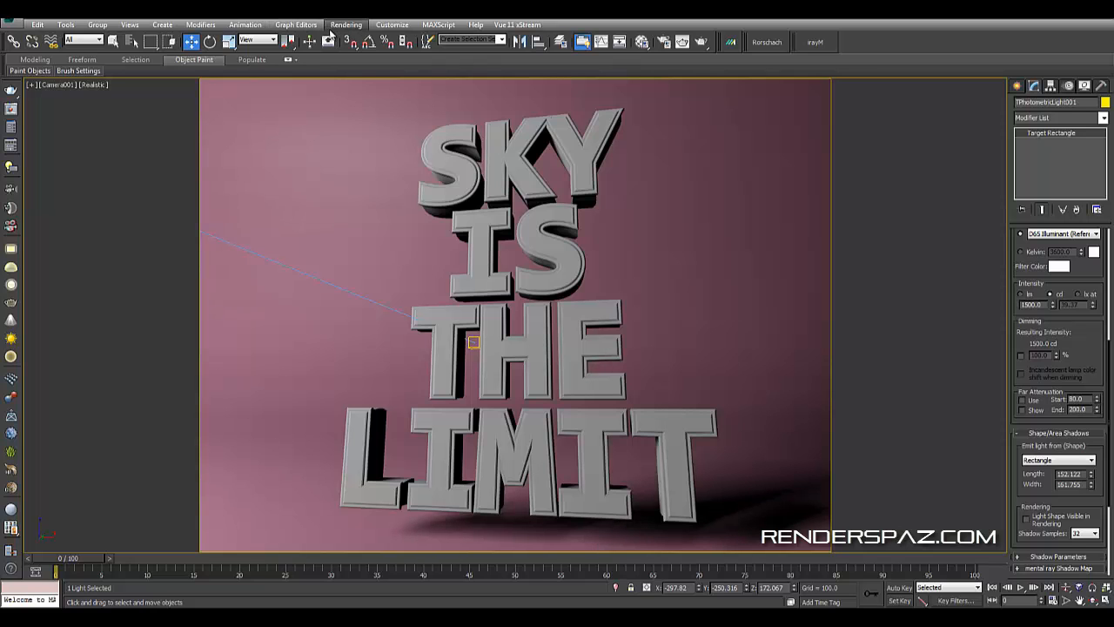
click(348, 39)
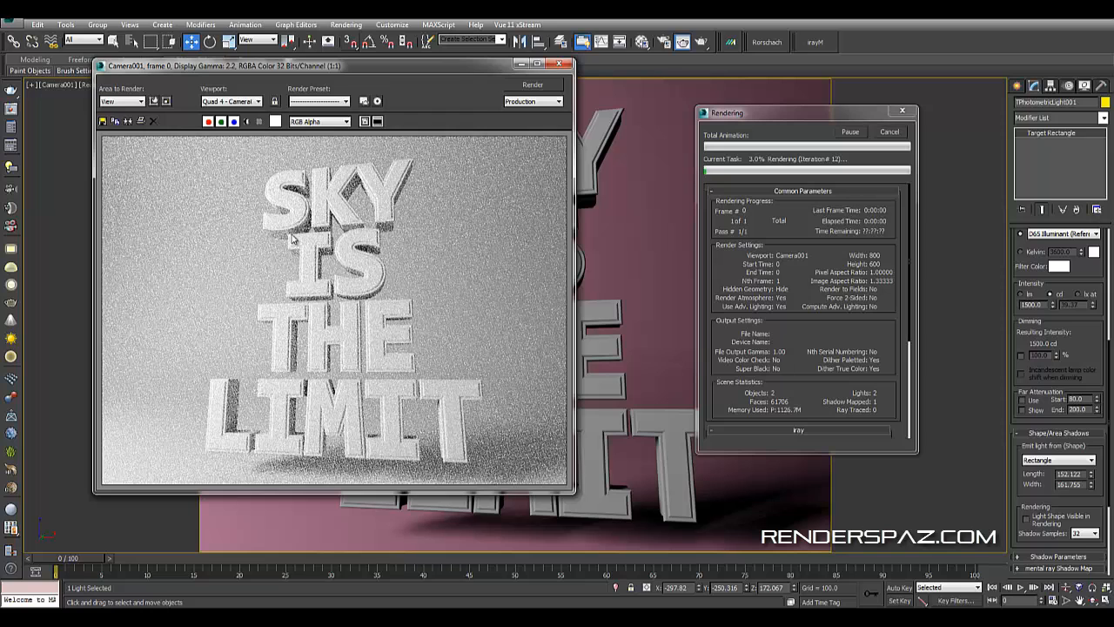
click(889, 133)
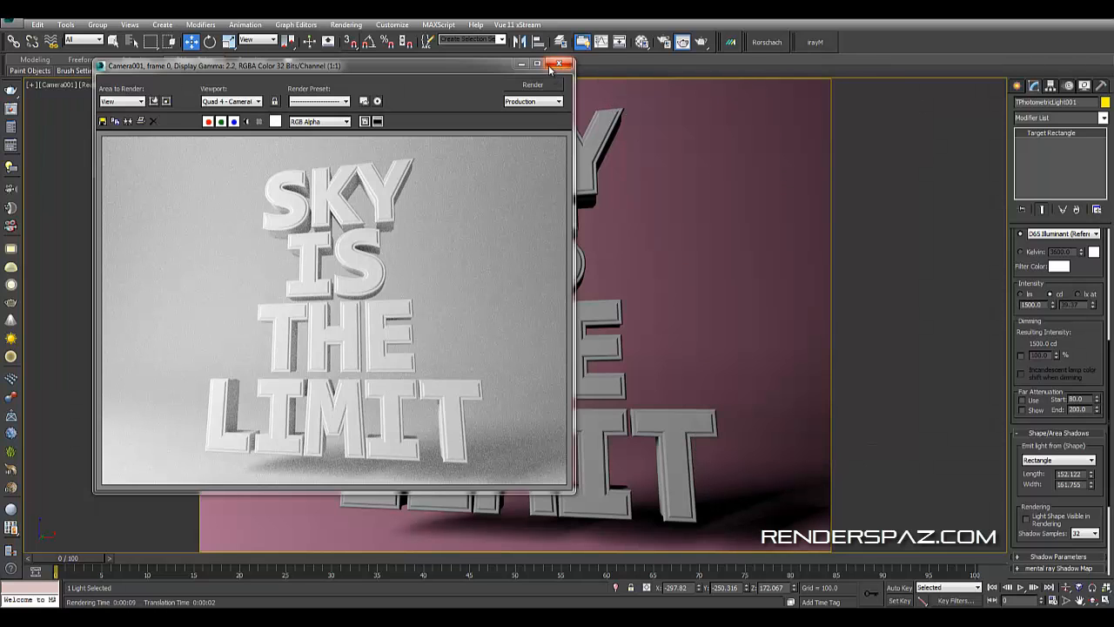
click(558, 64)
- Raise the backdrop plane to about Z 10.65 to meet the letters, and test-render the camera view again
click(478, 531)
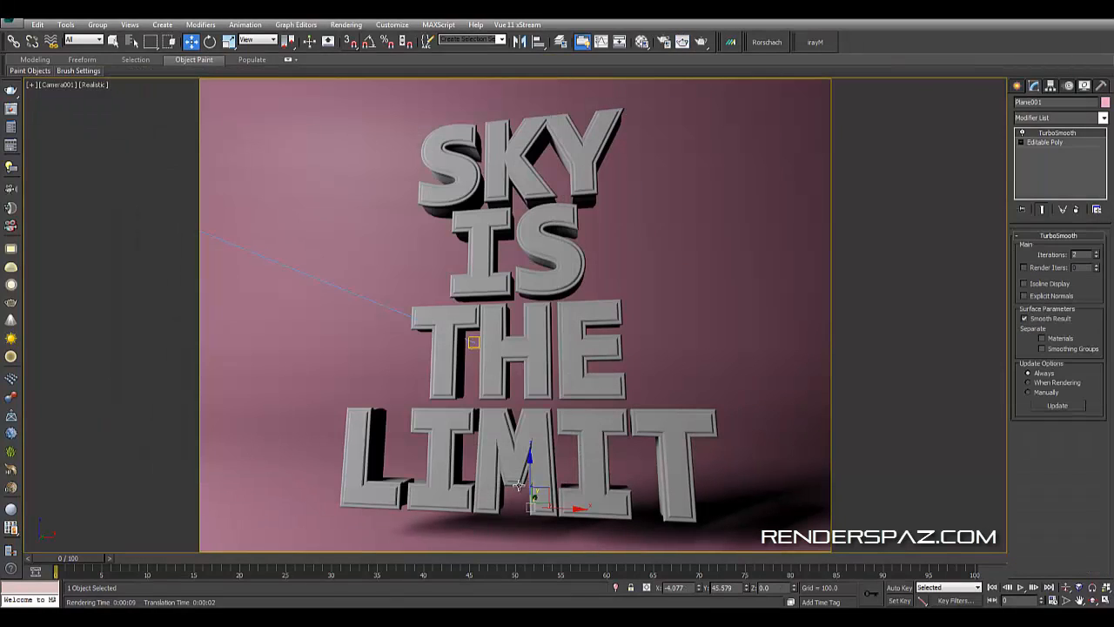
drag(533, 472, 536, 445)
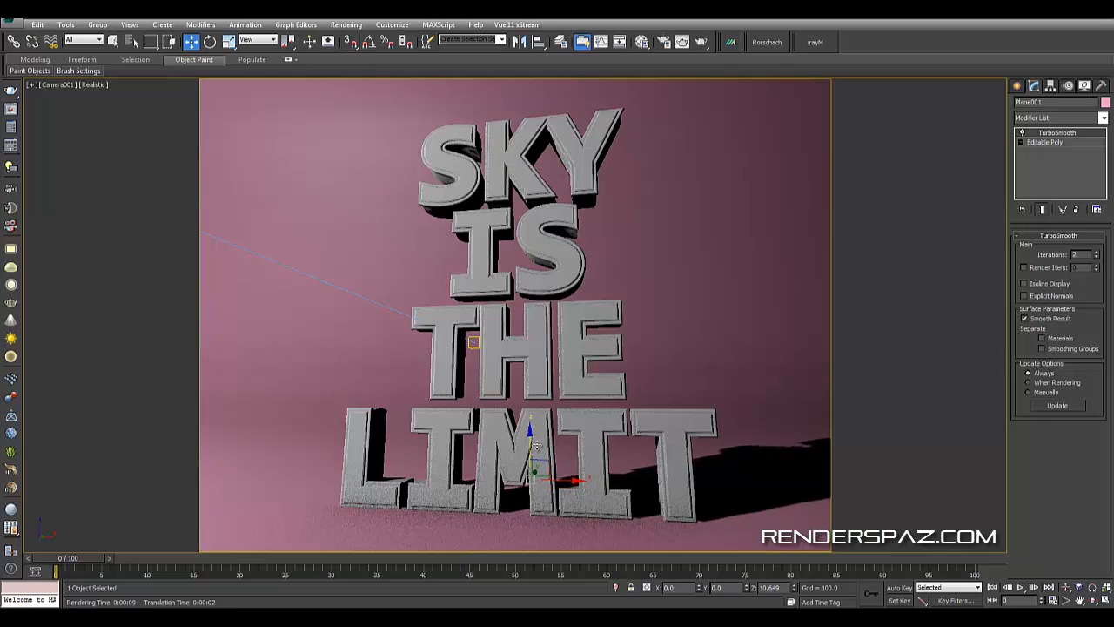
click(345, 25)
click(344, 24)
click(345, 24)
click(350, 36)
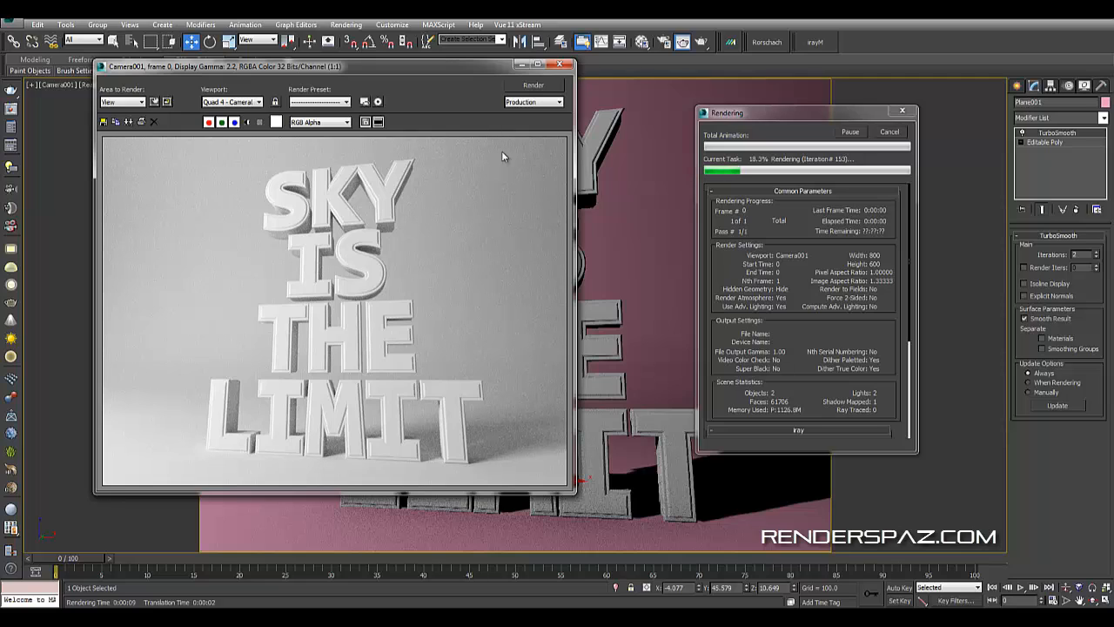
click(561, 66)
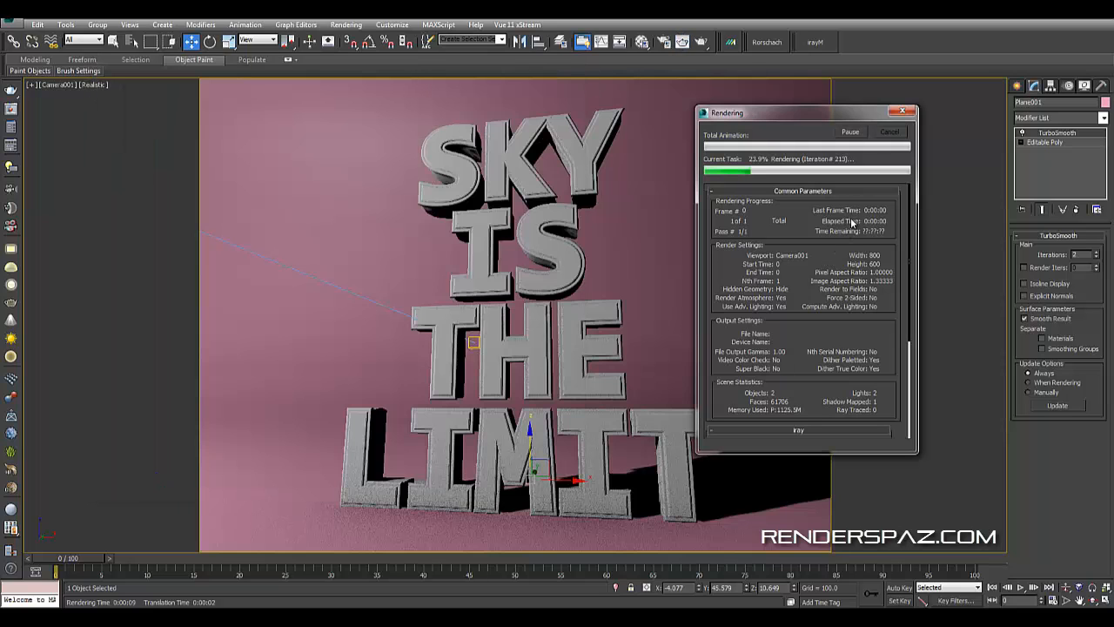
click(896, 130)
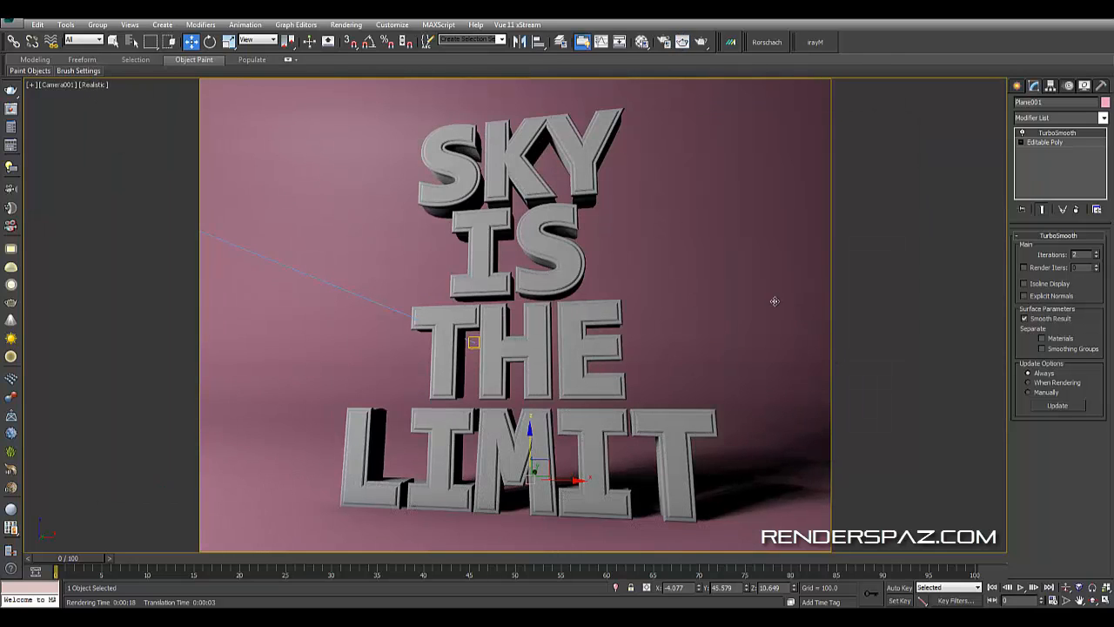
- Switch the rectangular light's color to a Kelvin temperature of about 3132
key(t)
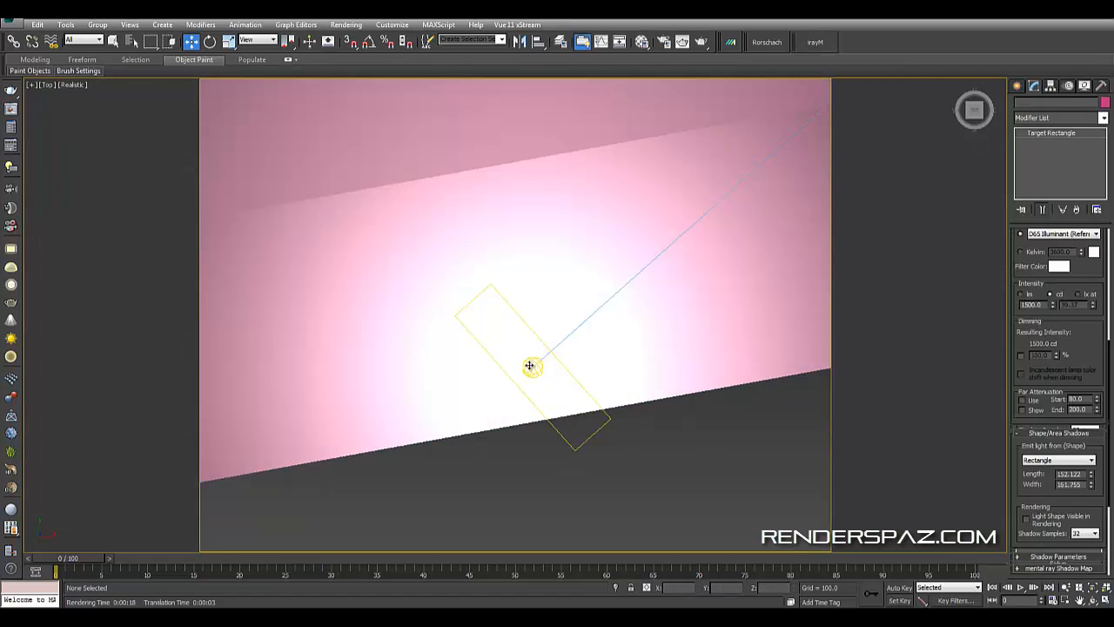
click(530, 365)
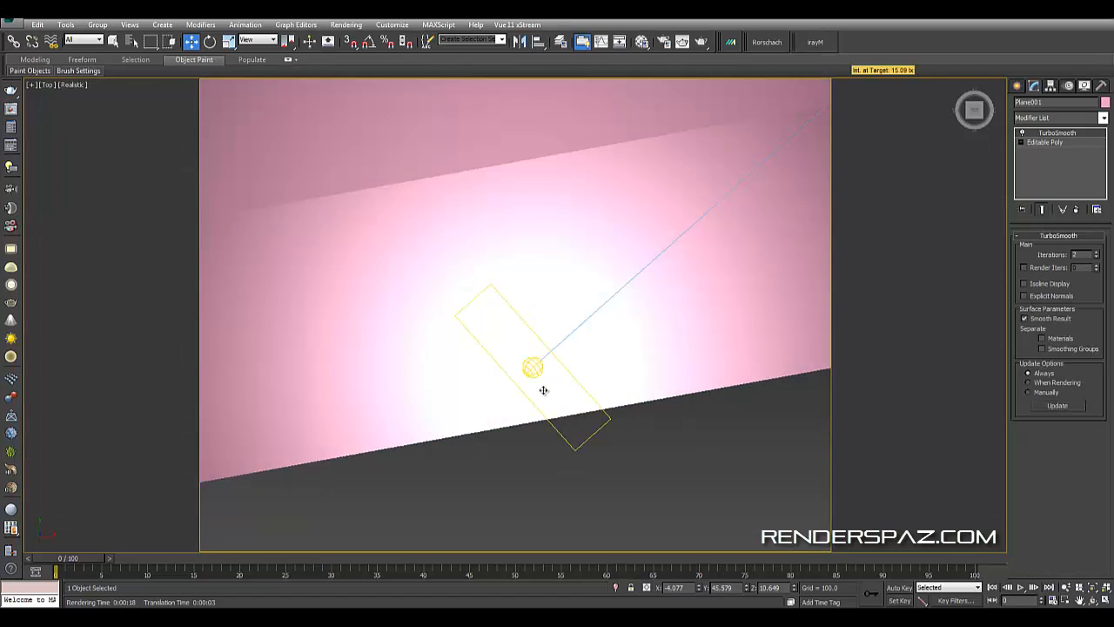
click(542, 392)
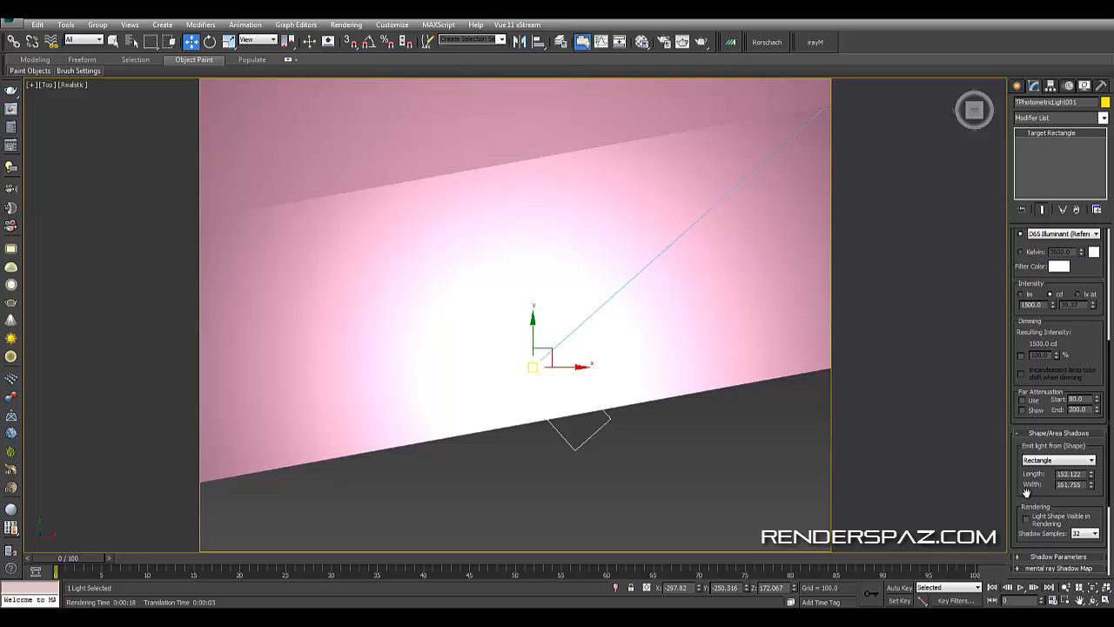
scroll(1022, 490, down, 4)
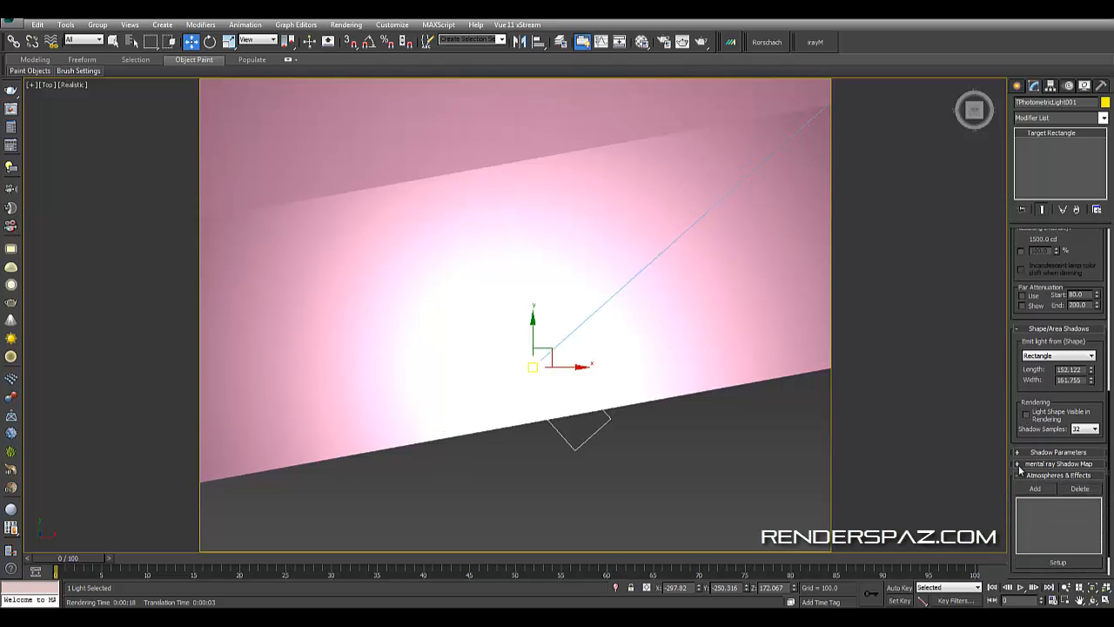
scroll(1023, 435, up, 7)
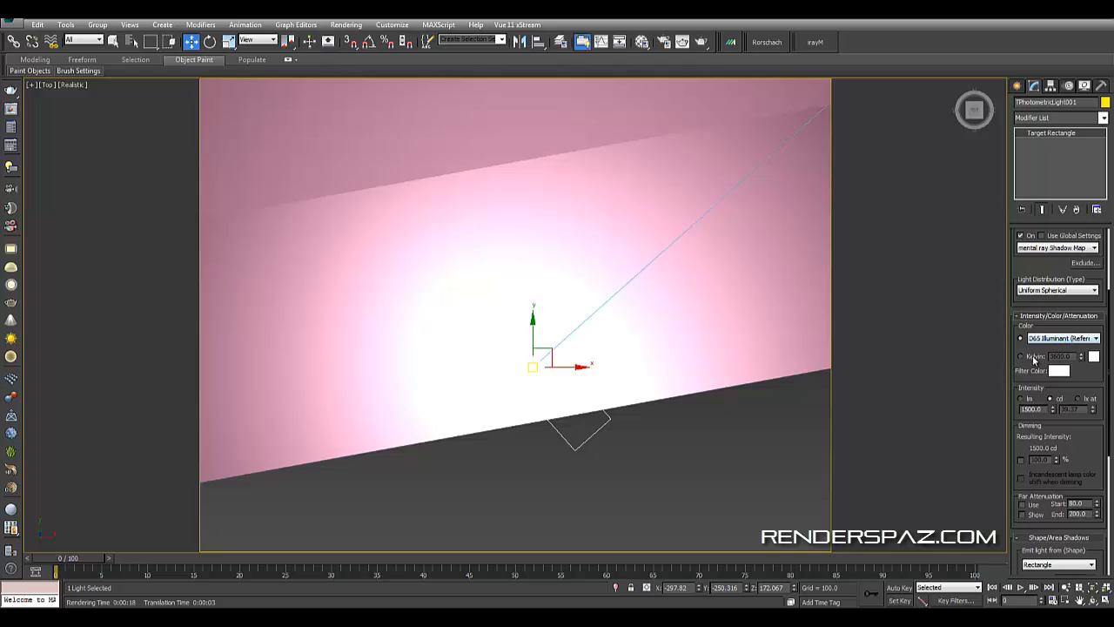
click(1032, 358)
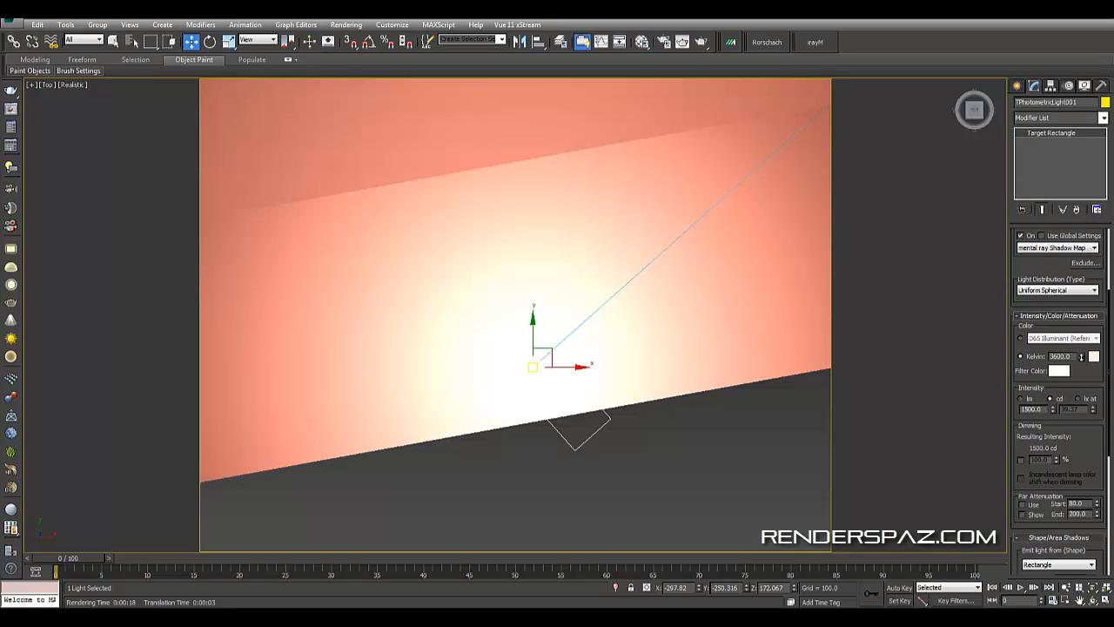
drag(1081, 357, 1080, 350)
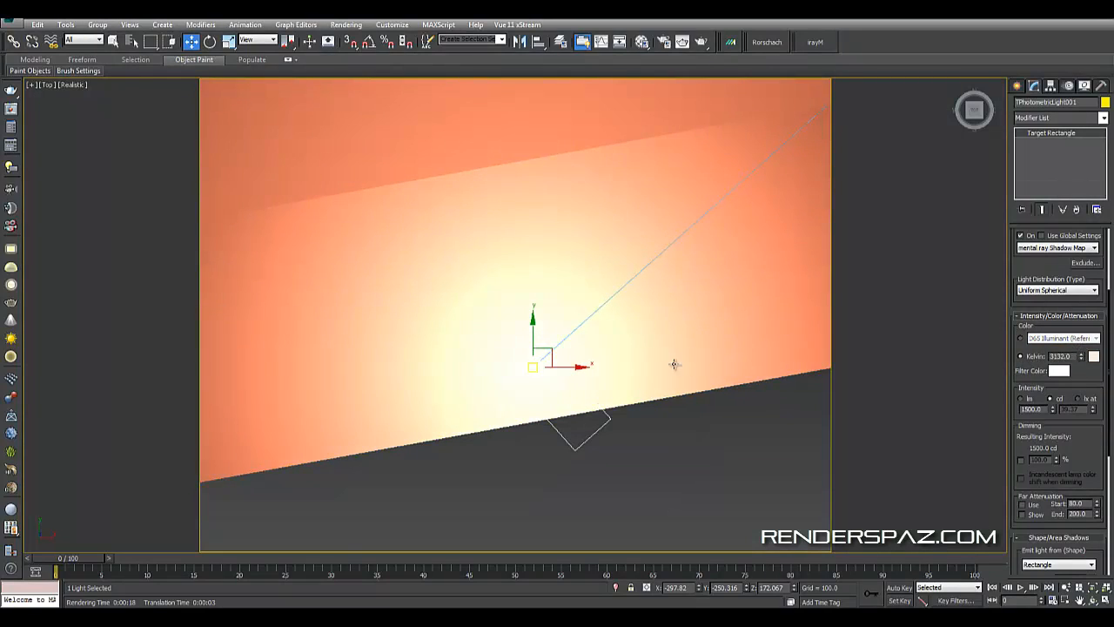
- Raise the light's color temperature to about 3790 Kelvin and check the result through the camera
alt+middle_drag(674, 365, 517, 244)
scroll(517, 244, down, 4)
alt+middle_drag(651, 324, 660, 290)
scroll(660, 290, up, 3)
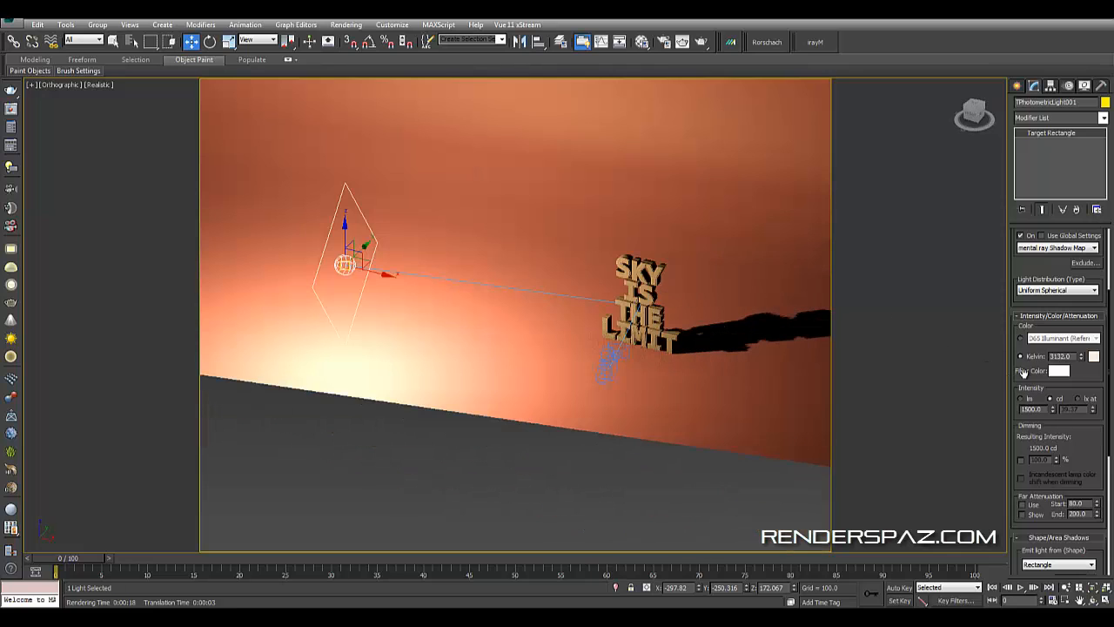
drag(1083, 360, 1079, 339)
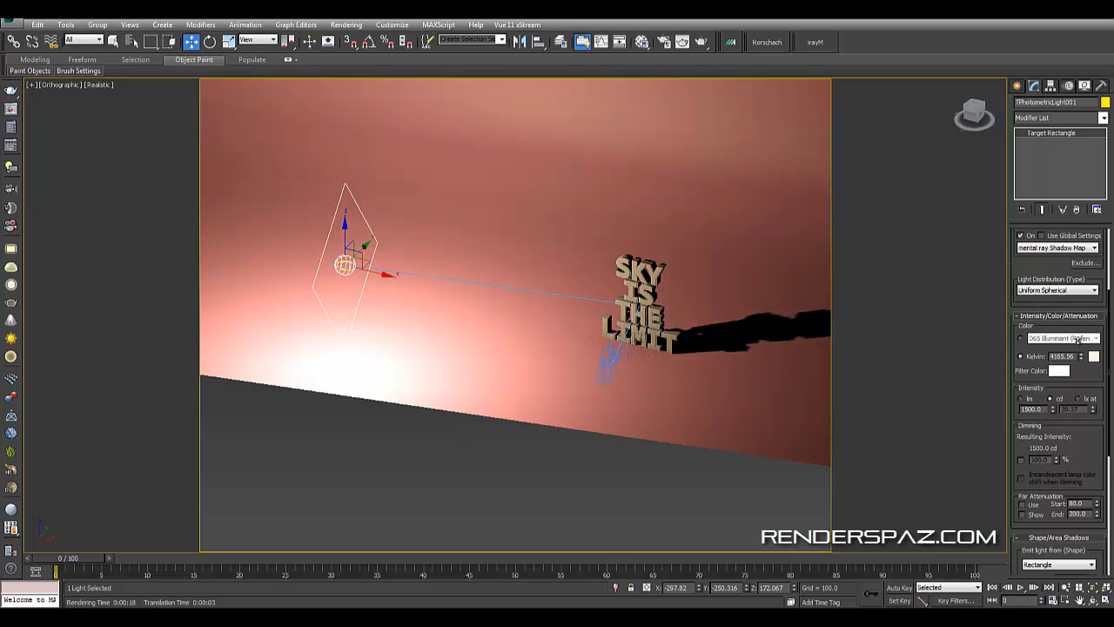
drag(1078, 344, 1077, 347)
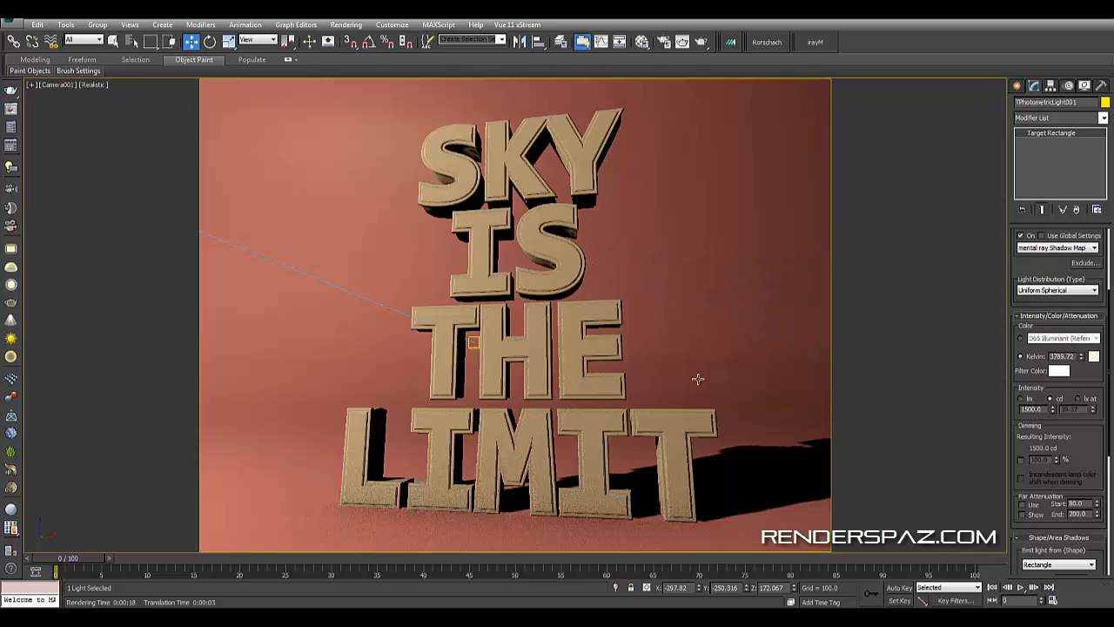
key(c)
- Copy the rectangular light to the opposite side of the camera, at about X 387.6, Y -221.3
key(t)
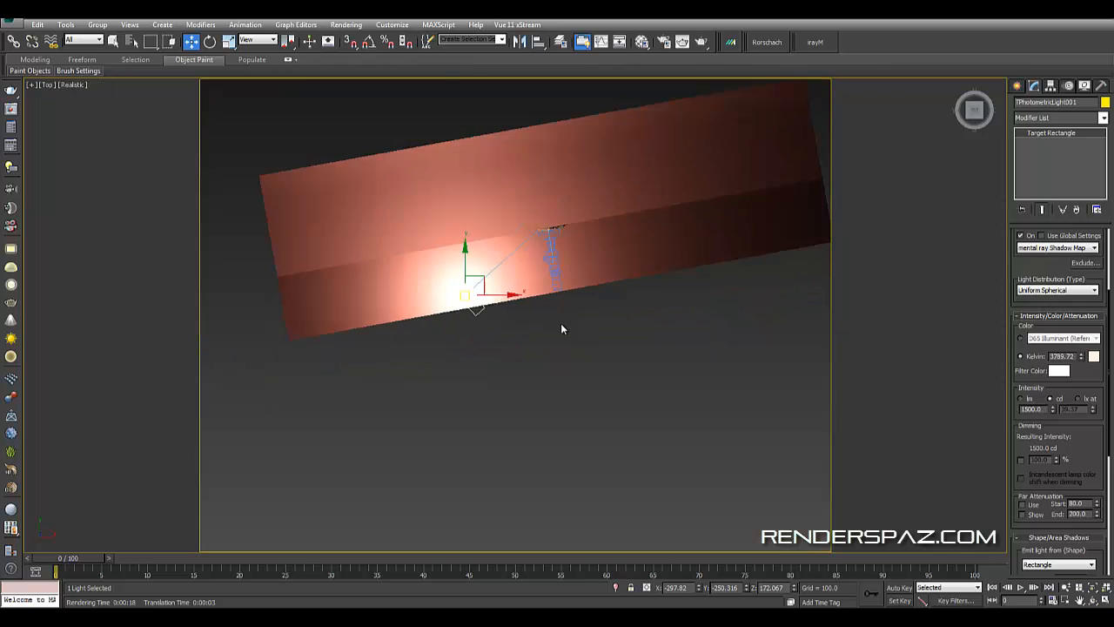
scroll(498, 335, up, 4)
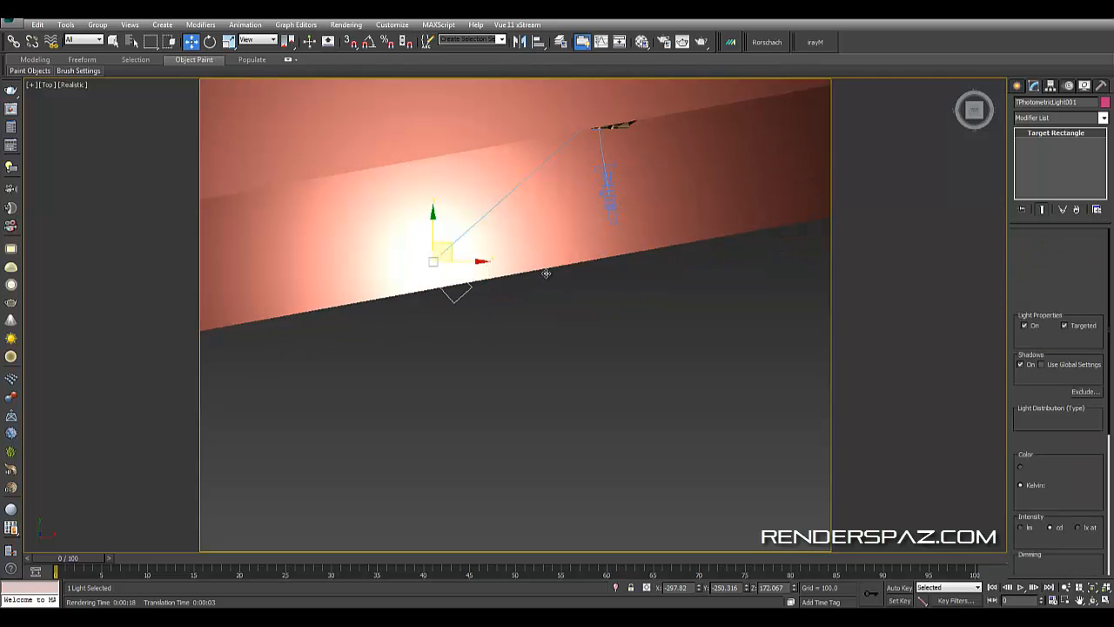
mouse_move(454, 249)
shift+mouse_down()
mouse_move(801, 269)
mouse_move(833, 235)
shift+mouse_up()
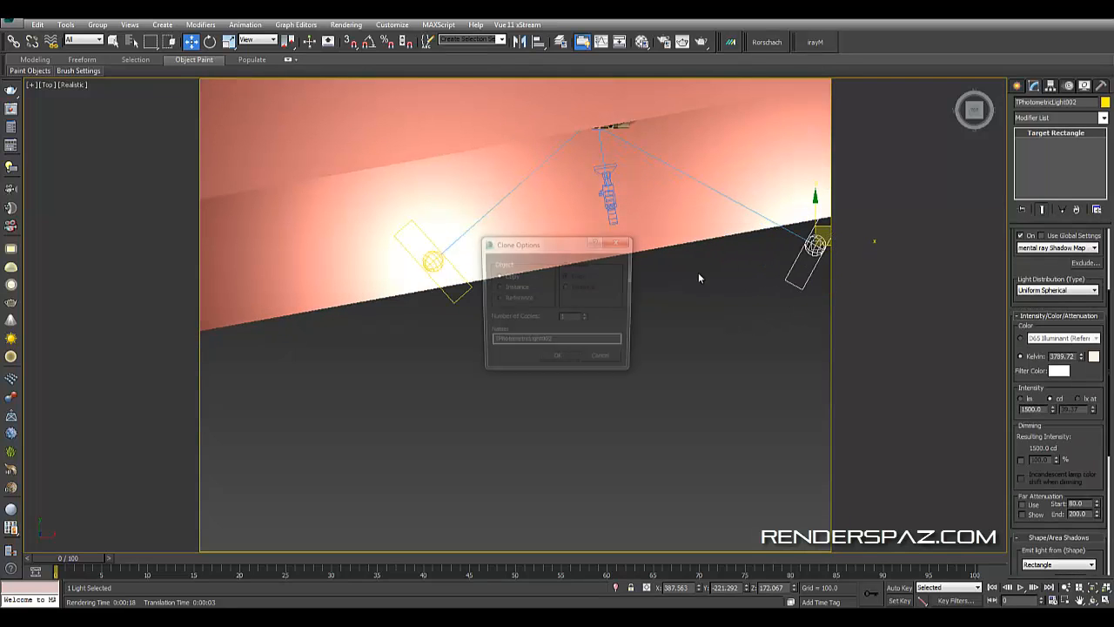
click(557, 355)
- Move the copied light toward the backdrop to about Y -146.5 and set its color temperature to about 6139 Kelvin
mouse_move(609, 304)
alt+middle_down()
mouse_move(649, 290)
mouse_move(636, 306)
mouse_move(742, 315)
mouse_move(712, 281)
alt+middle_up()
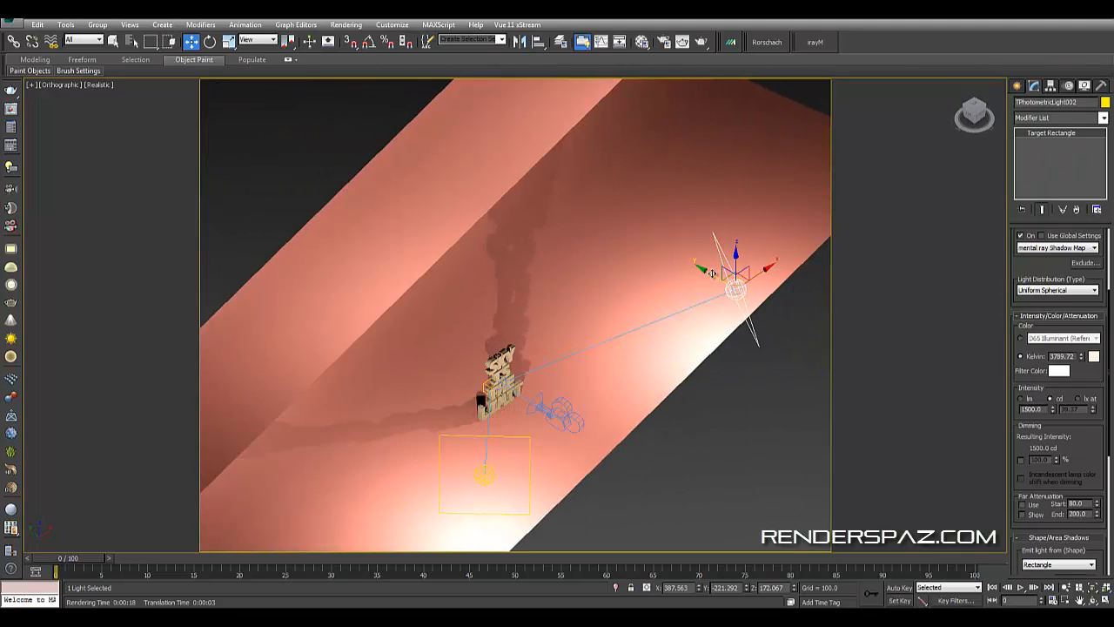
drag(712, 274, 682, 255)
alt+middle_drag(702, 296, 640, 257)
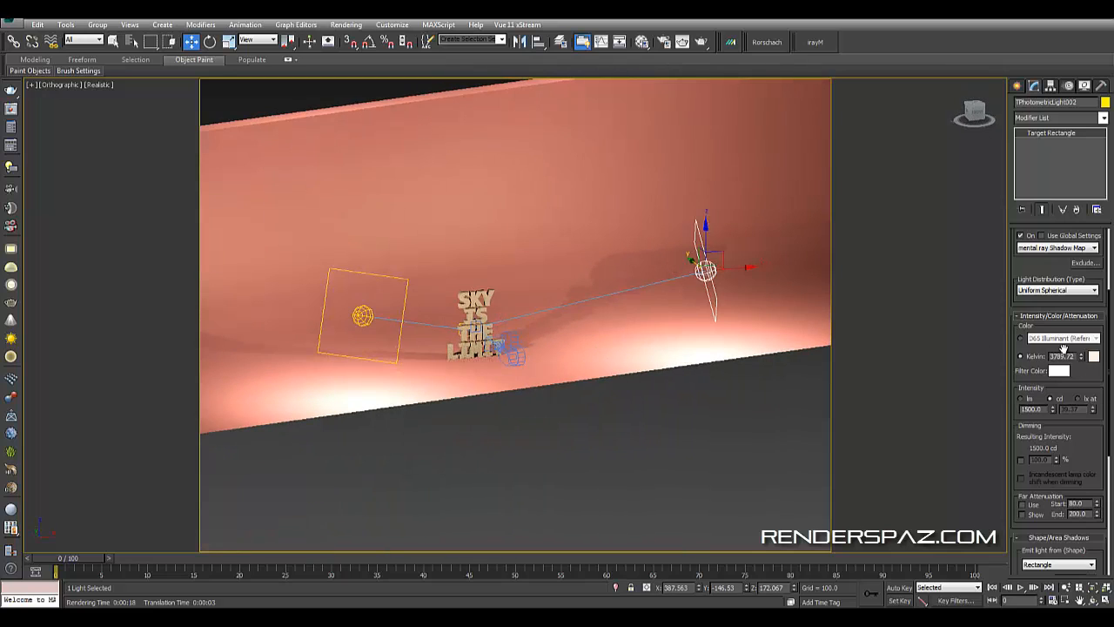
drag(1080, 361, 1074, 312)
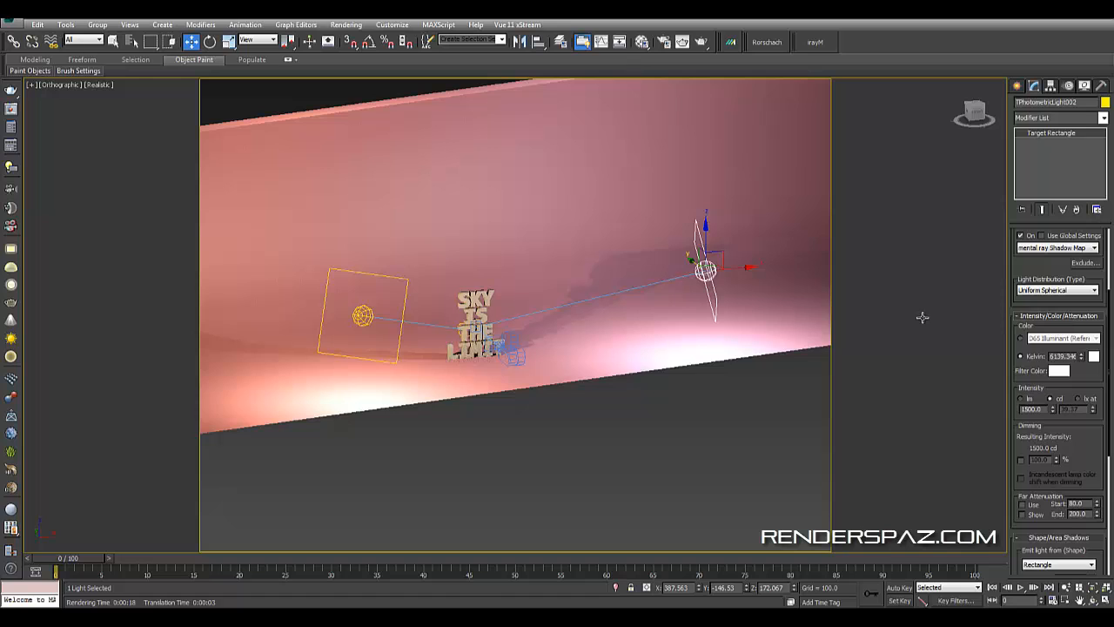
- Assign the gray 02 - Default material to the backdrop plane and close the Material Editor
click(582, 177)
key(m)
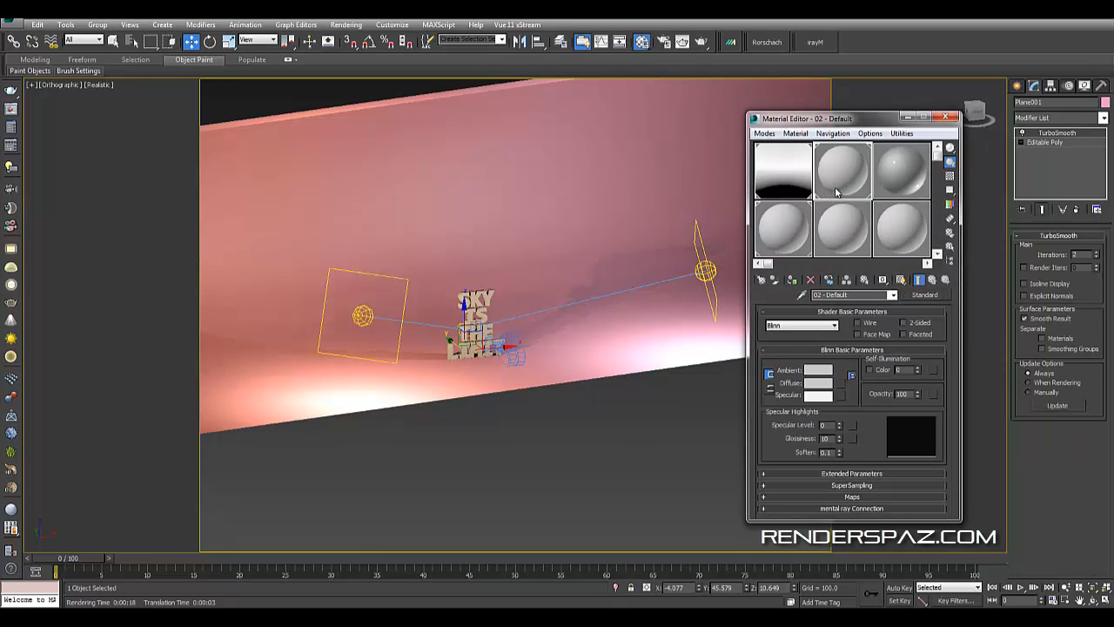
click(792, 280)
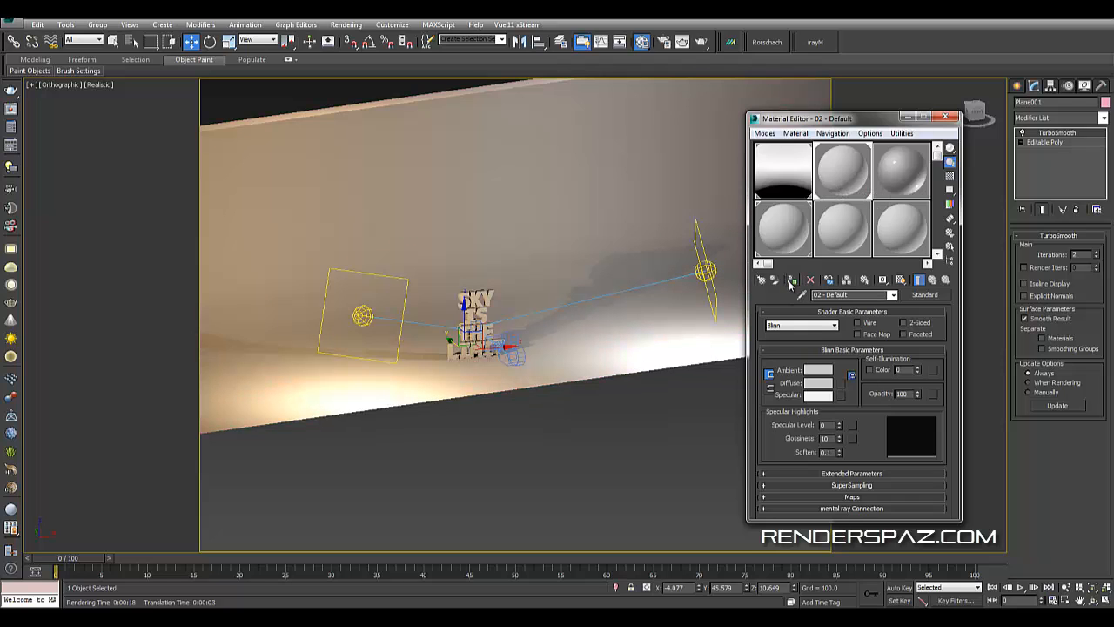
click(612, 386)
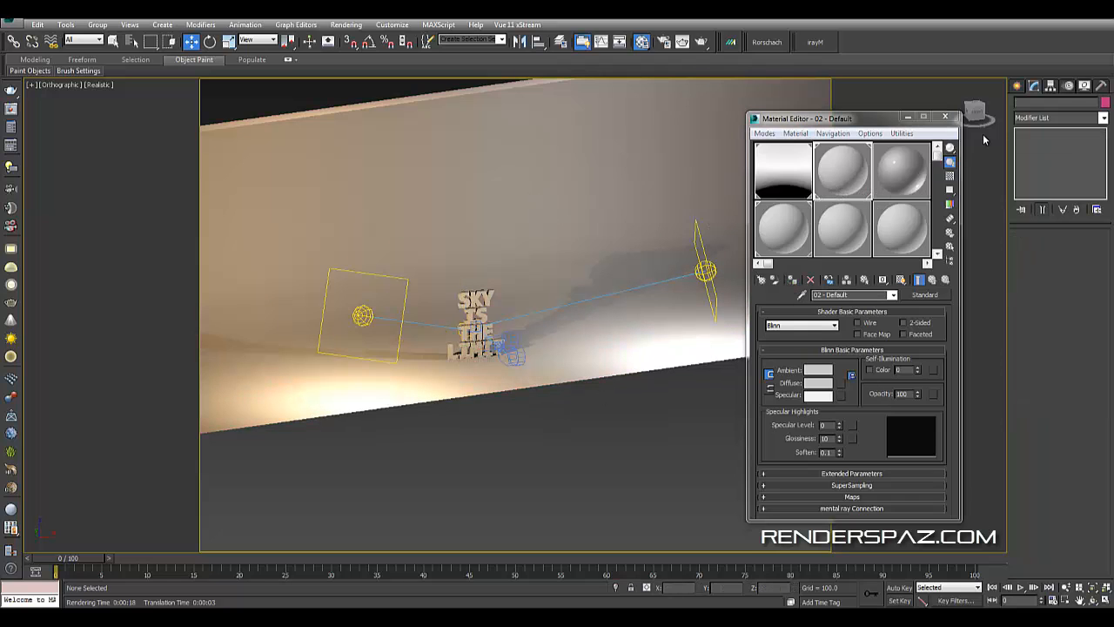
click(945, 117)
- Raise the copied rectangular light's color temperature to about 8841 Kelvin and check the result through the camera
scroll(698, 292, up, 4)
middle_drag(534, 280, 694, 239)
click(729, 224)
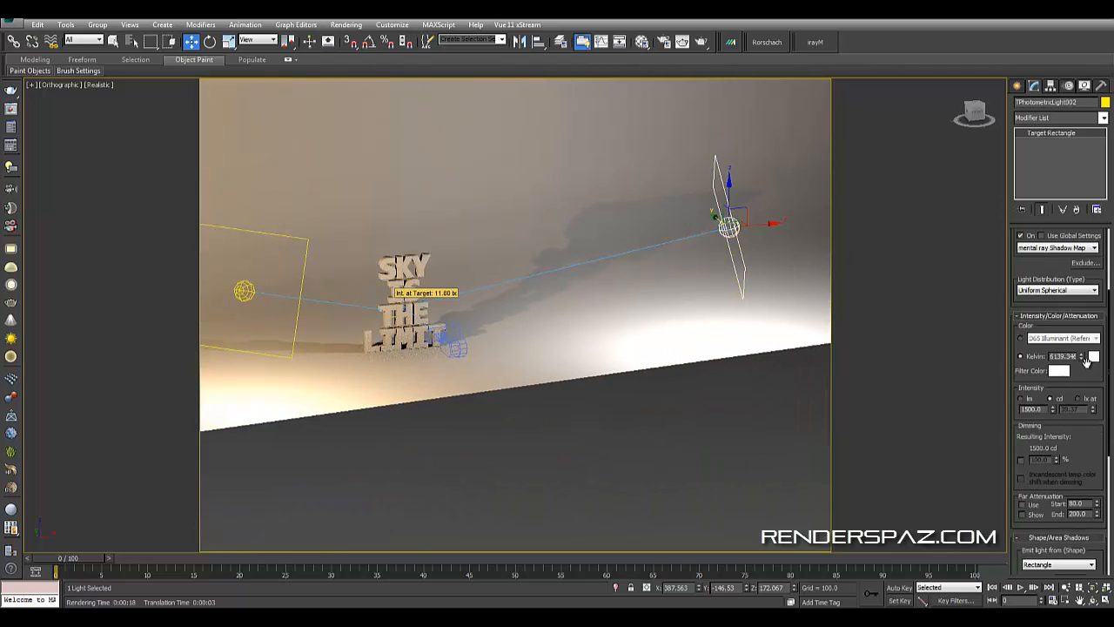
mouse_move(1086, 362)
mouse_down()
mouse_move(1082, 373)
mouse_move(1084, 351)
mouse_up()
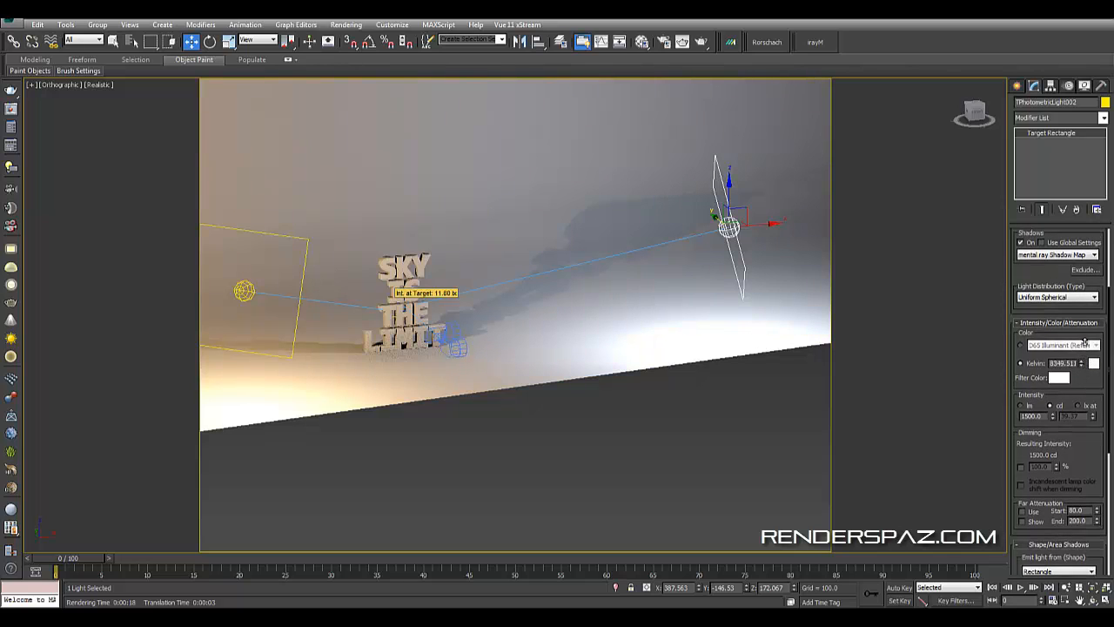
click(626, 393)
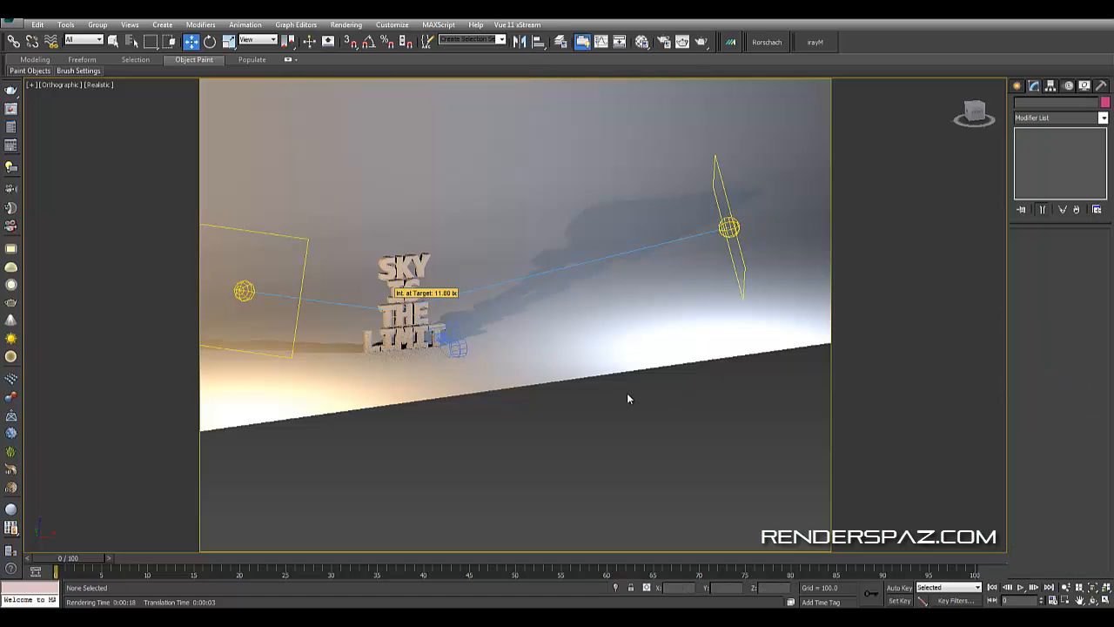
key(c)
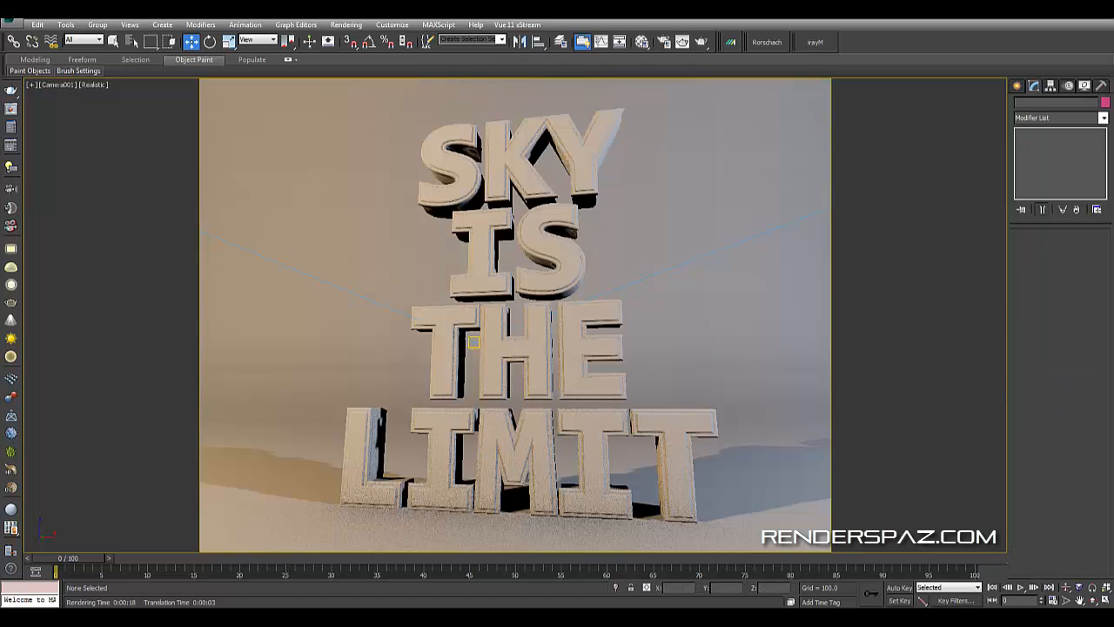
- Test-render the camera view with the cooler light color and close the render window
click(346, 24)
click(359, 38)
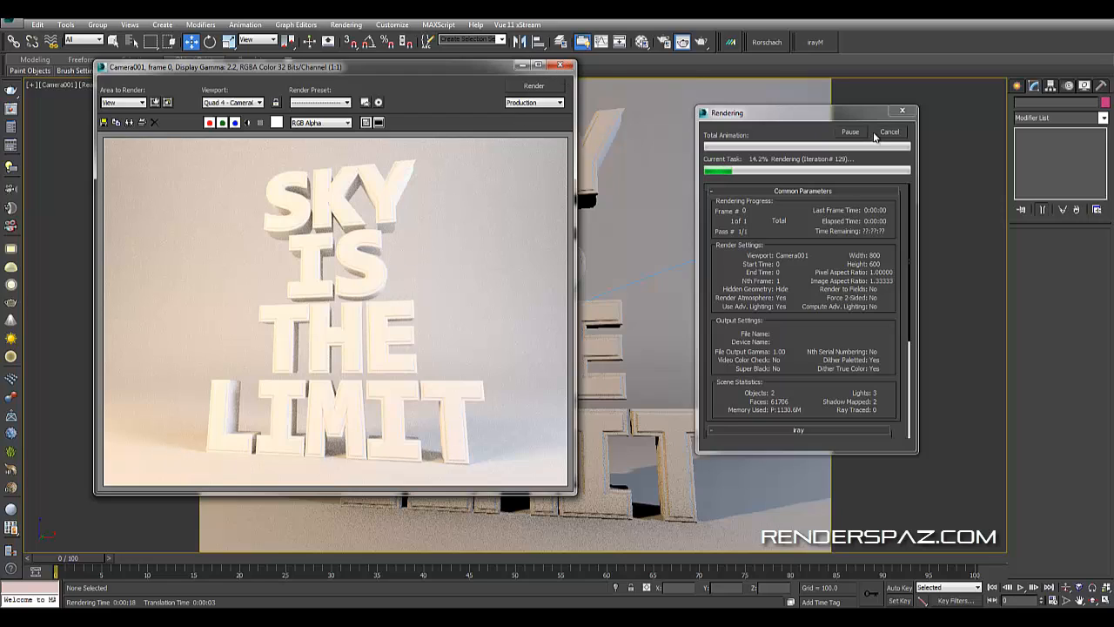
click(564, 67)
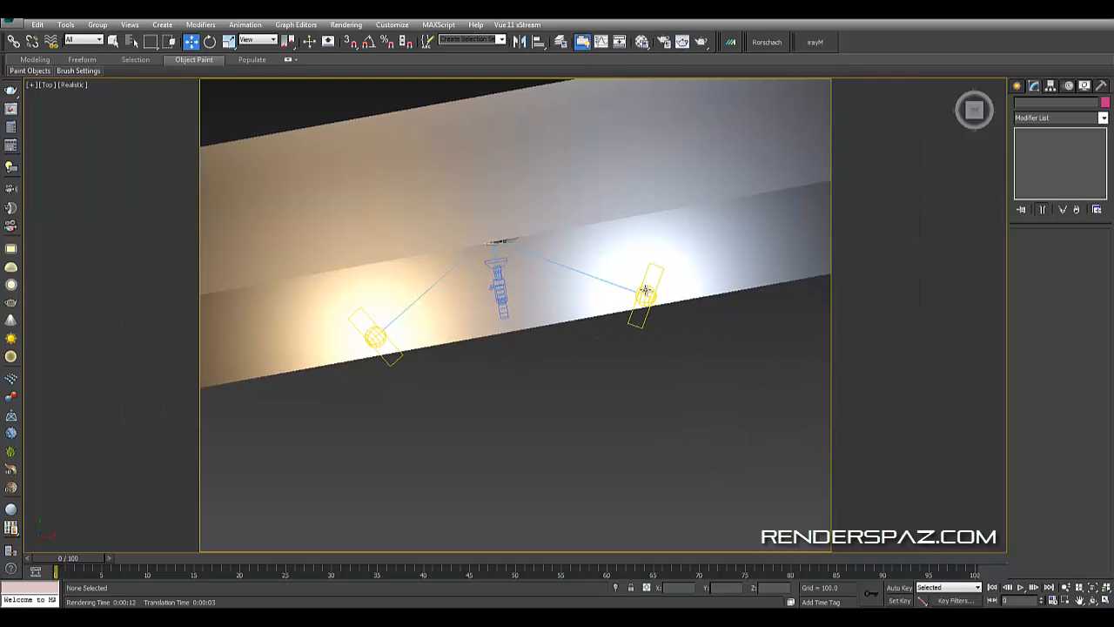
- Move the cool light toward the backdrop to about X 420.6, Y 167.3 and return to the camera view
click(650, 295)
alt+middle_drag(650, 295, 949, 293)
drag(743, 280, 749, 308)
alt+middle_drag(759, 308, 696, 285)
key(c)
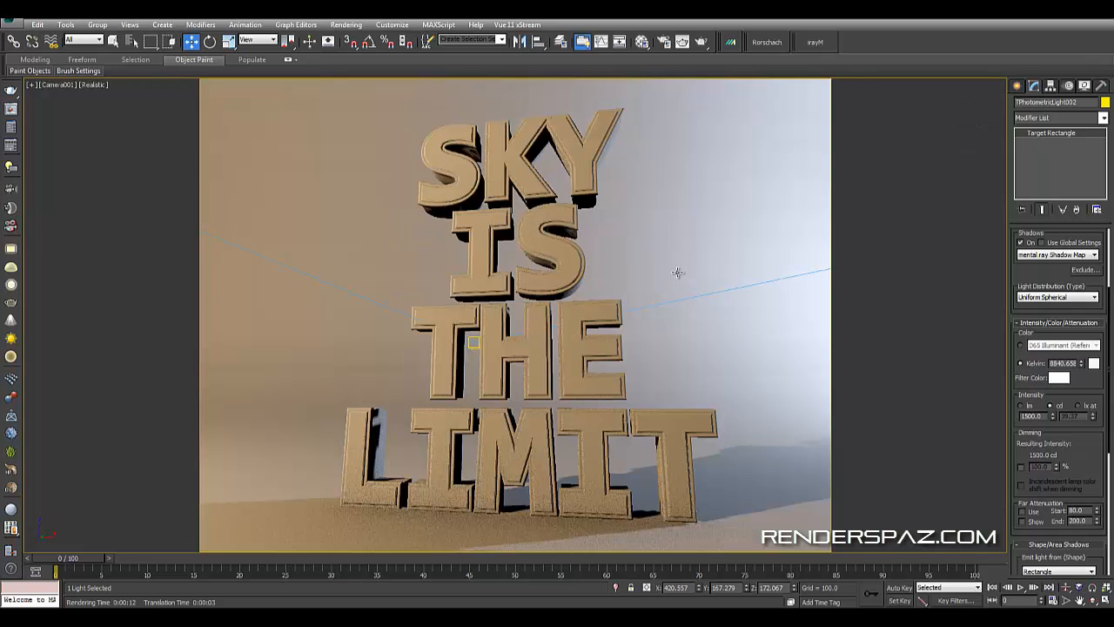
- Test-render the camera view with the cool light nearer the backdrop and close the render window
click(345, 25)
click(357, 35)
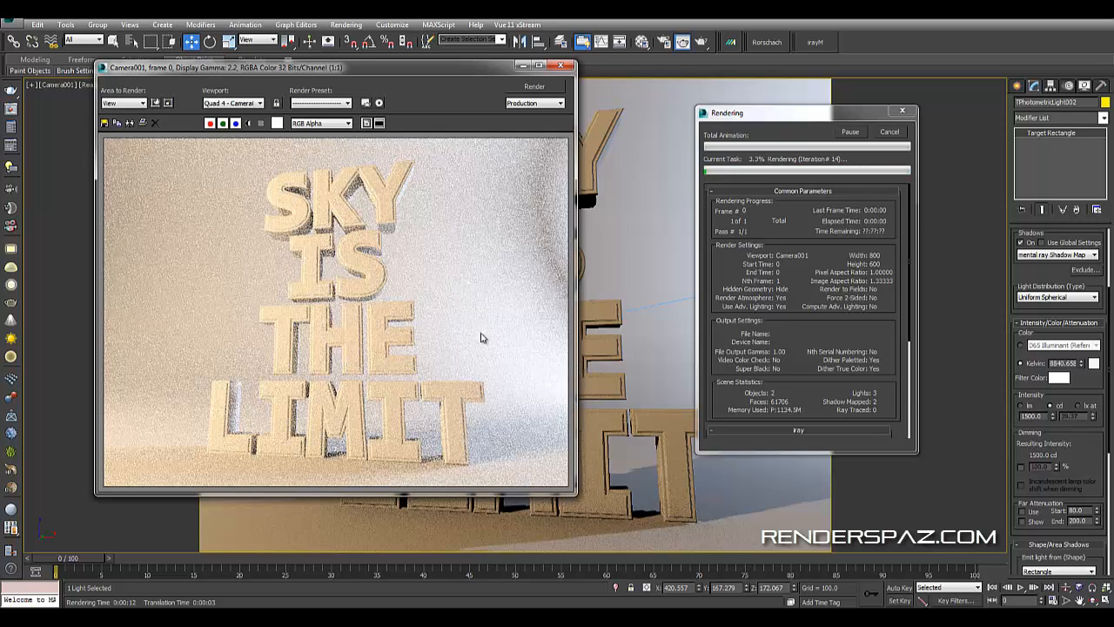
click(561, 66)
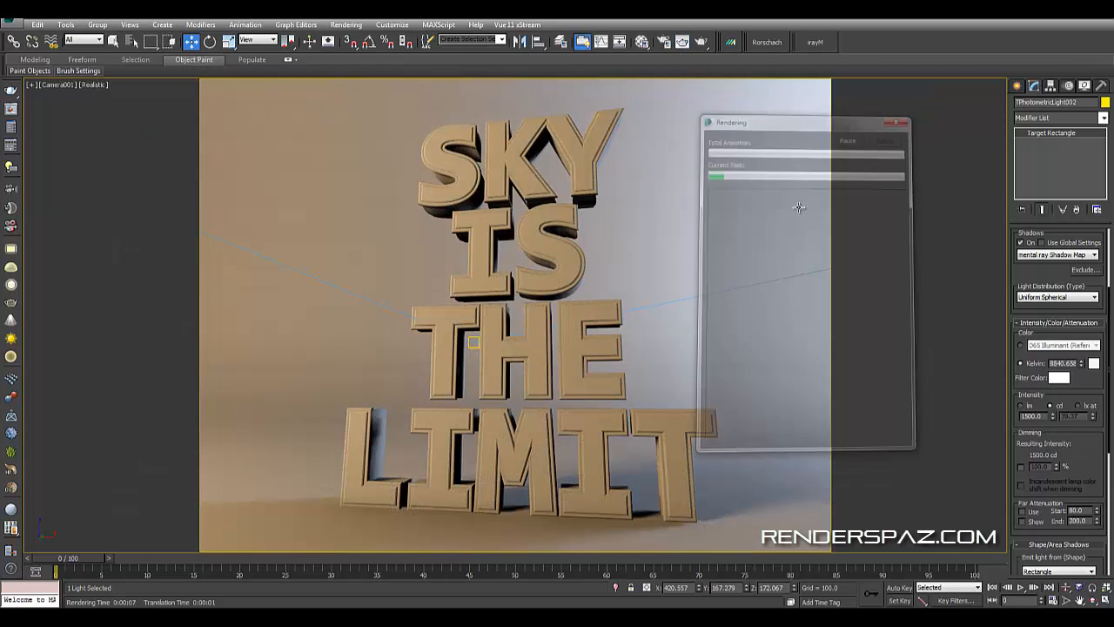
- Move the cool light farther away from the text to about X 580.3 and return to the camera view
key(p)
middle_drag(673, 322, 708, 409)
scroll(546, 381, down, 4)
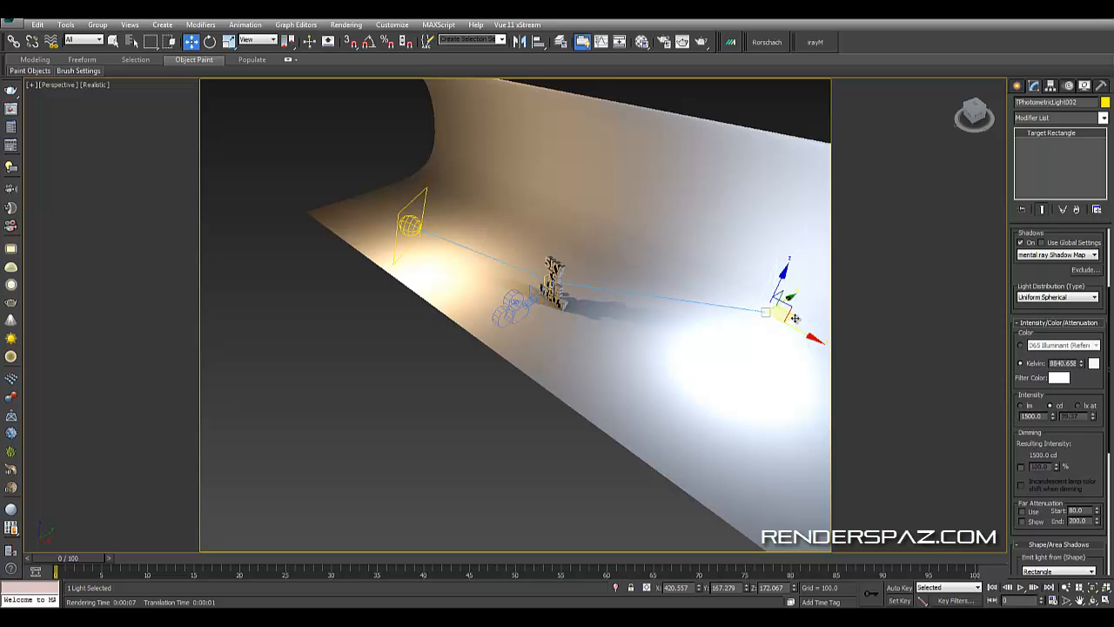
mouse_move(810, 317)
mouse_down()
mouse_move(867, 391)
mouse_move(839, 363)
mouse_up()
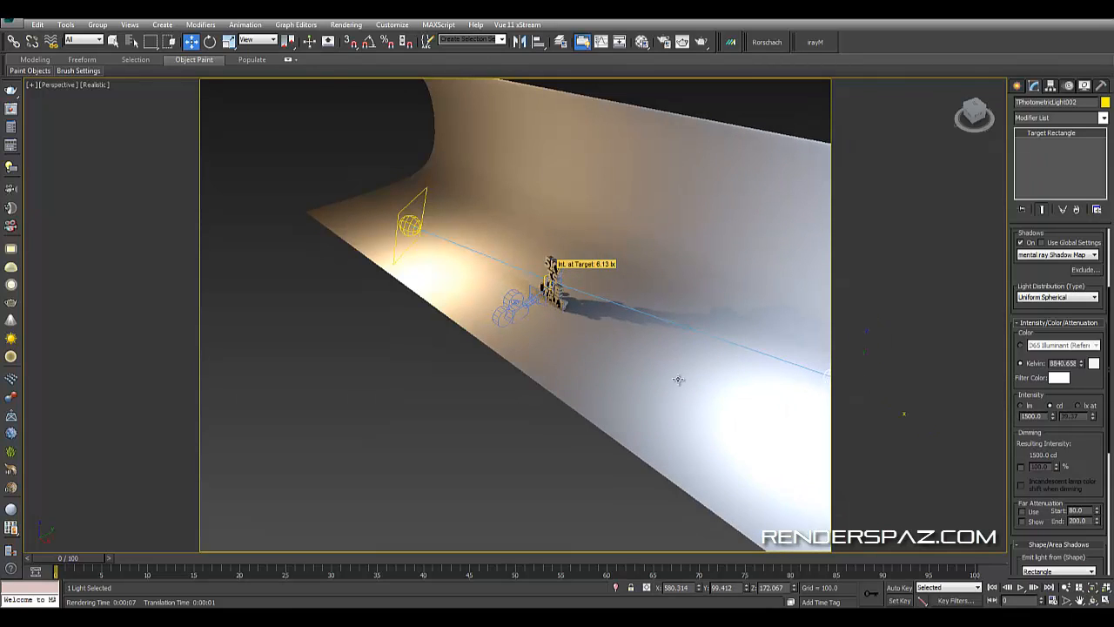
alt+middle_drag(679, 378, 716, 251)
alt+middle_drag(688, 323, 618, 315)
key(c)
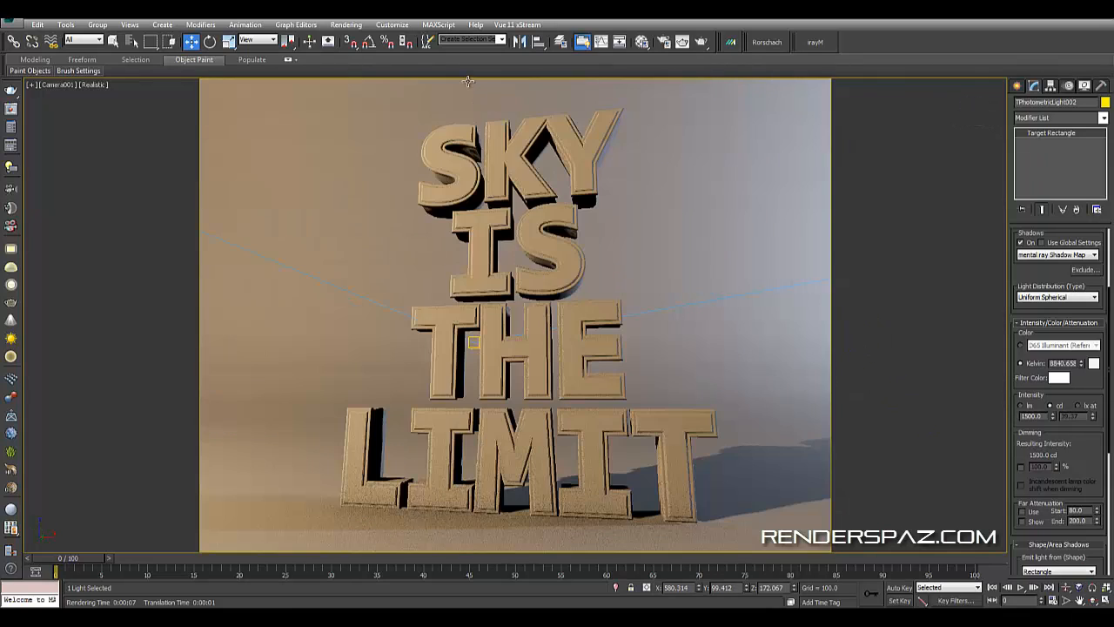
- Test-render the camera view with the cool light farther from the text and stop the render
click(345, 24)
click(346, 38)
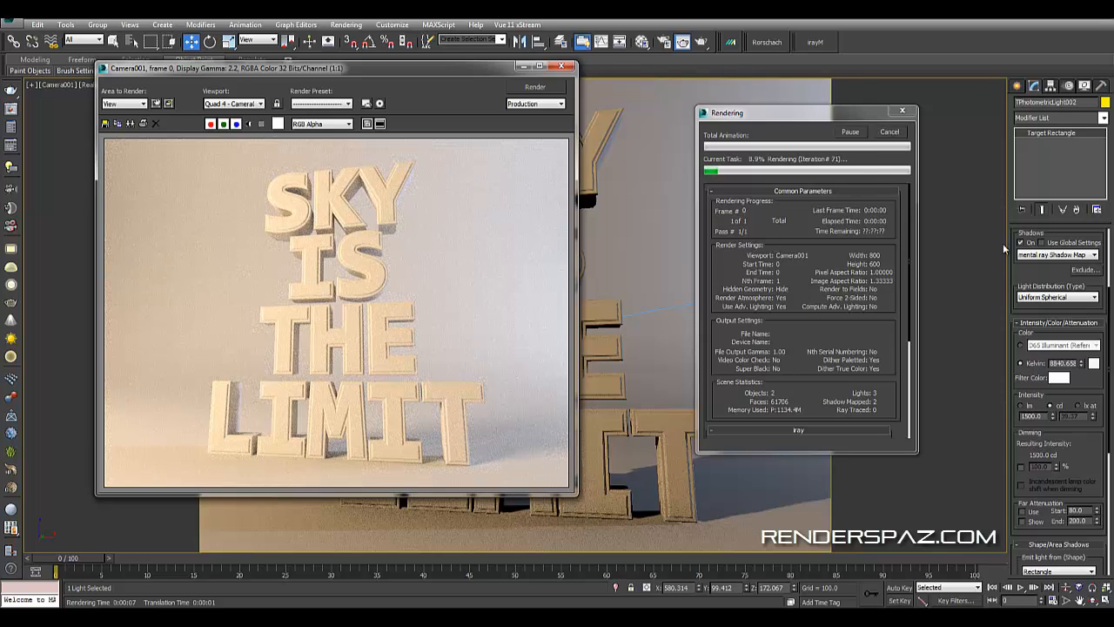
key(Escape)
- Turn off shadows for the cool light and re-render the camera view, stopping it once the lighting can be judged
scroll(1018, 282, up, 5)
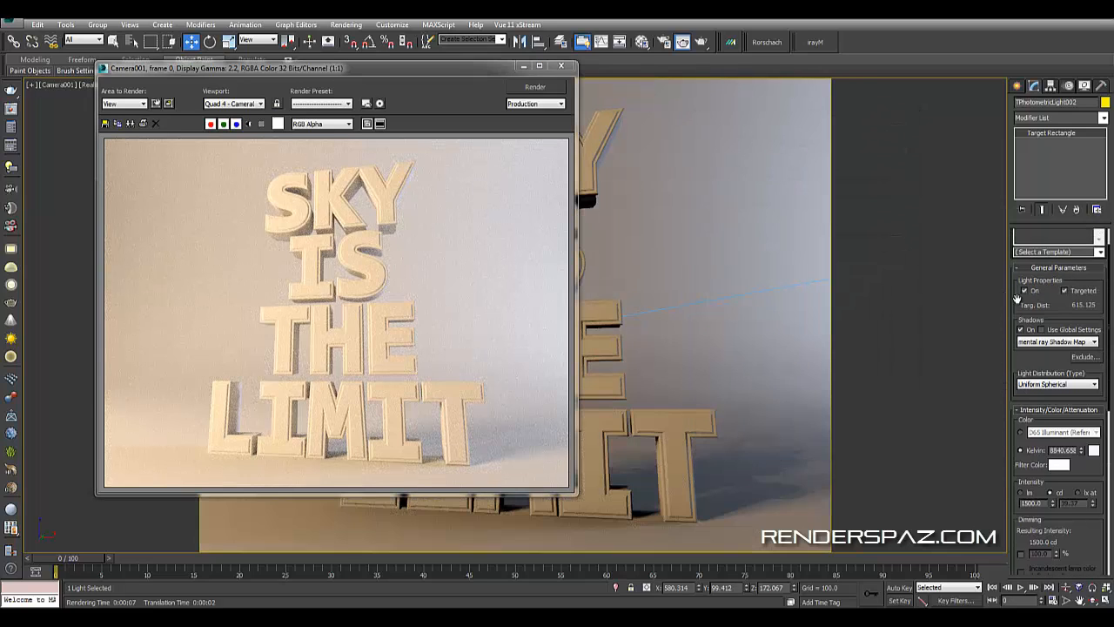
scroll(1030, 324, up, 2)
click(1022, 364)
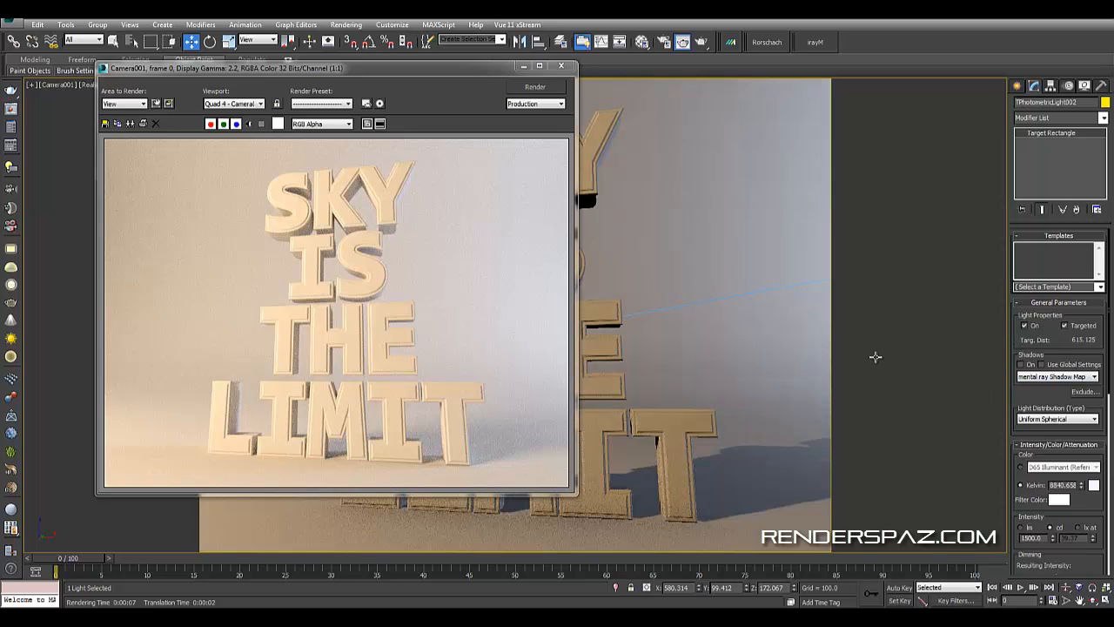
click(535, 87)
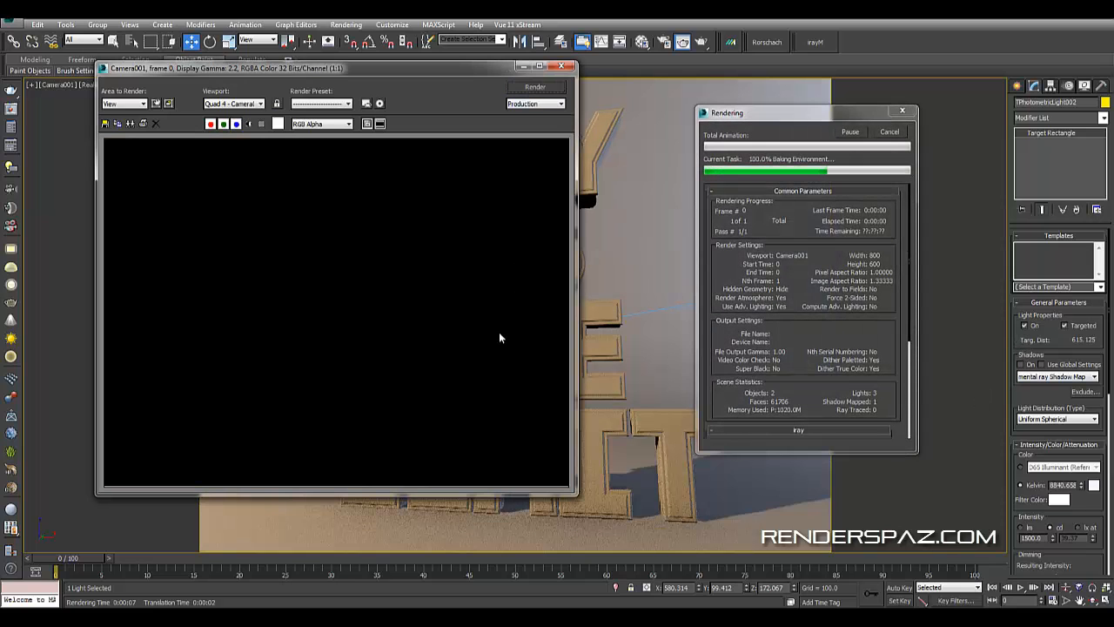
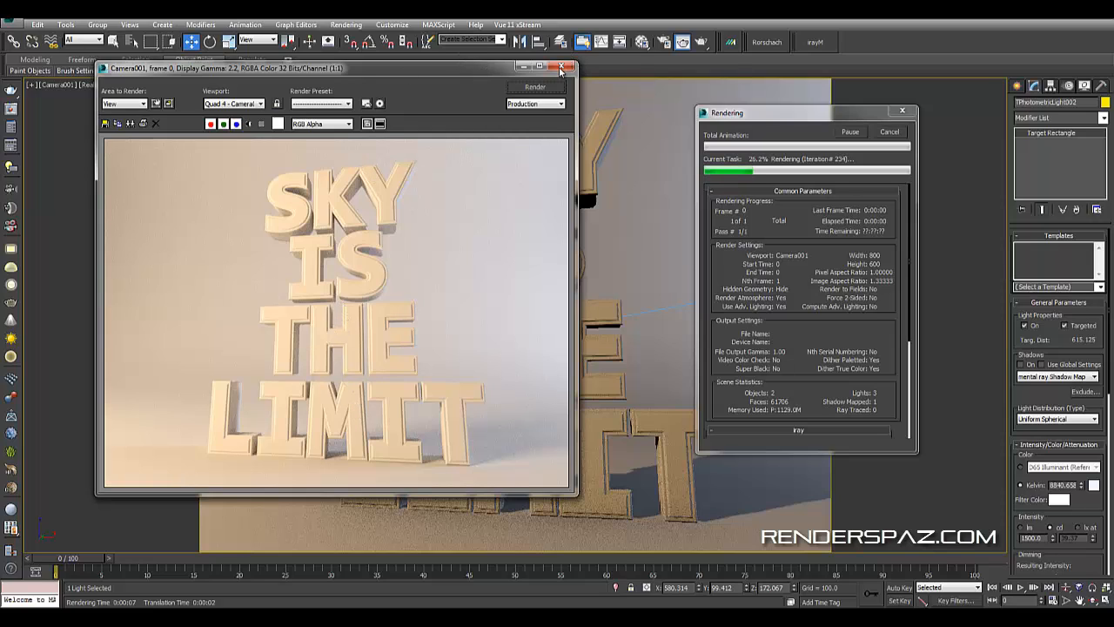
click(888, 134)
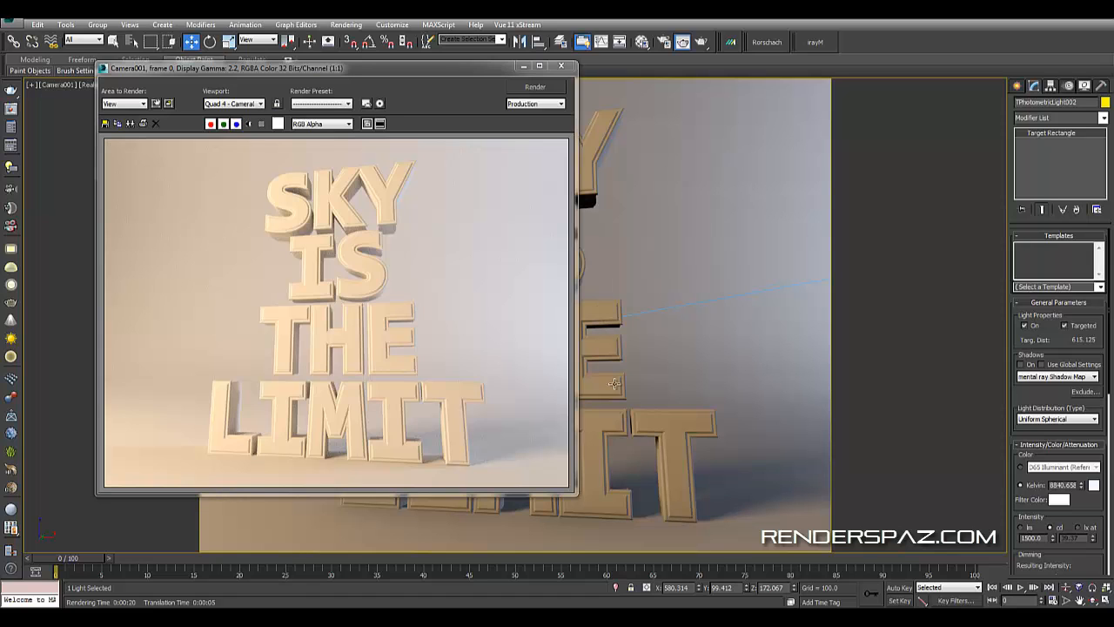
- Assign the 09 - Default material to the 3D text and run a short test render
click(667, 419)
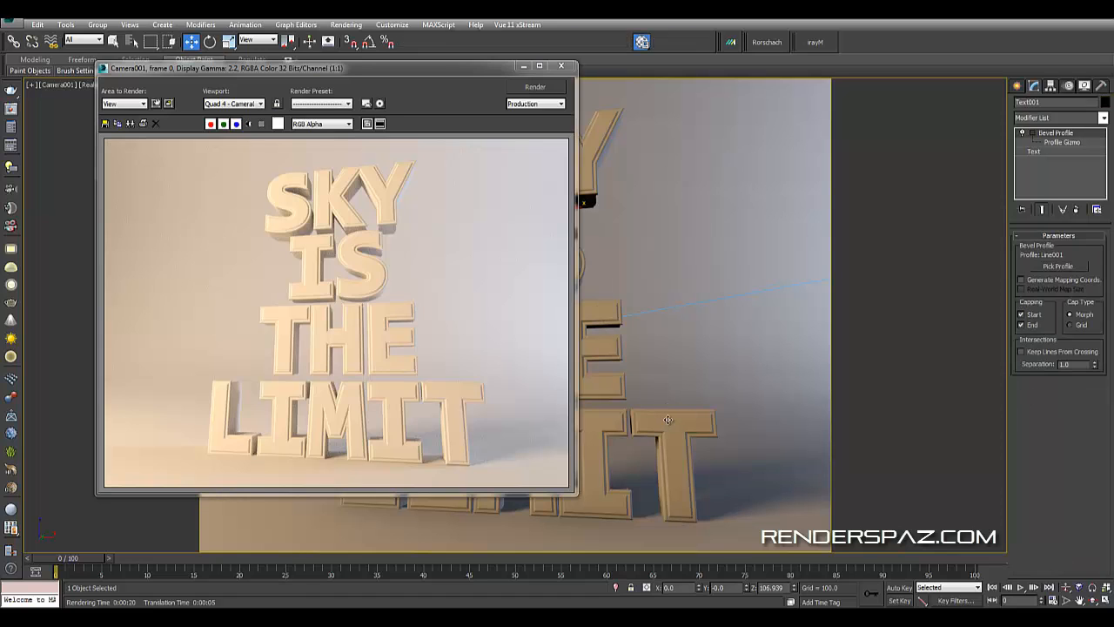
key(m)
click(903, 169)
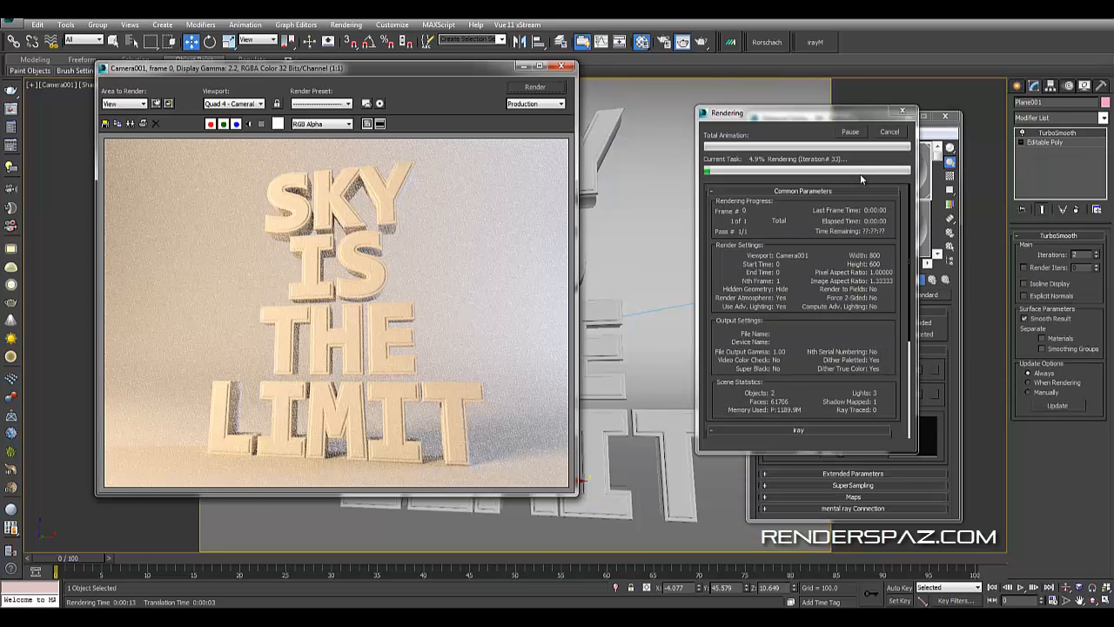
click(890, 132)
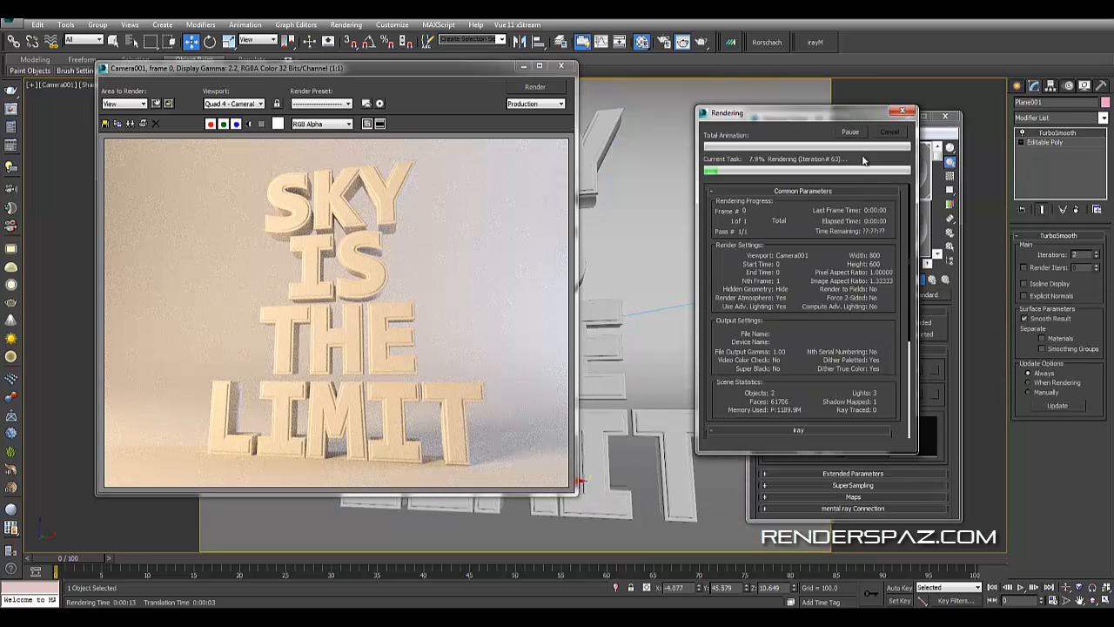
- Change the 09 - Default material to Arch & Design and apply the Copper template
click(924, 294)
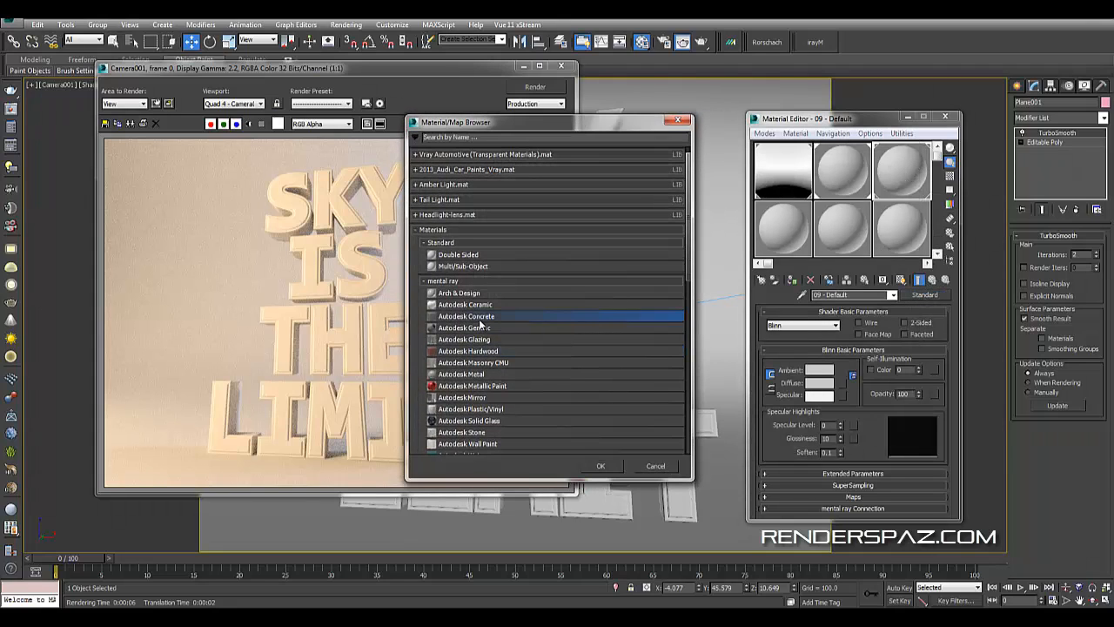
double_click(464, 295)
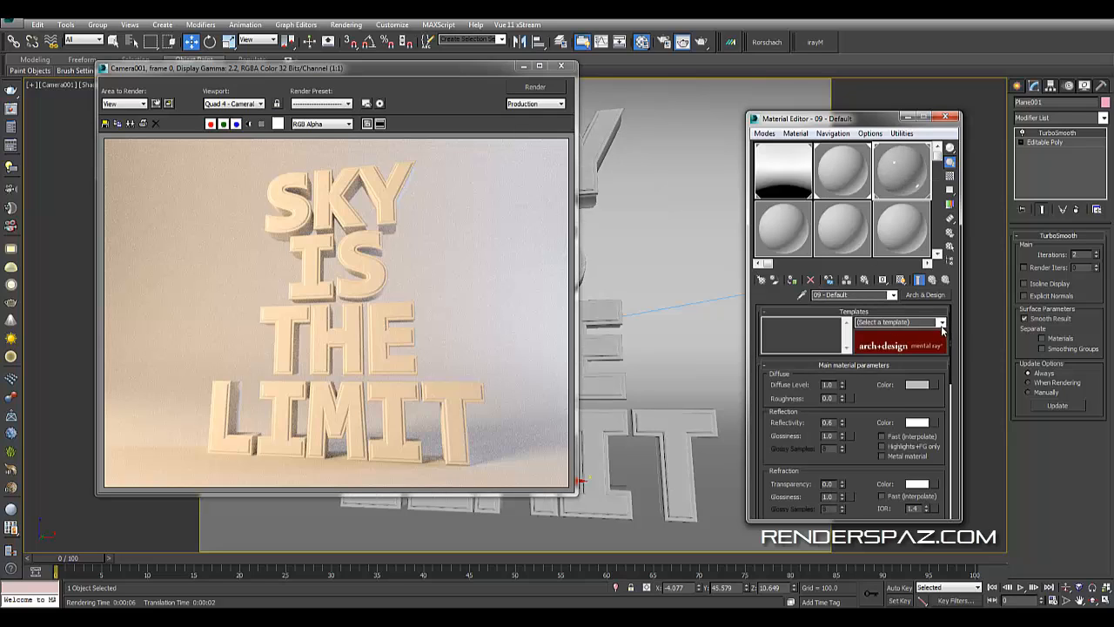
click(941, 323)
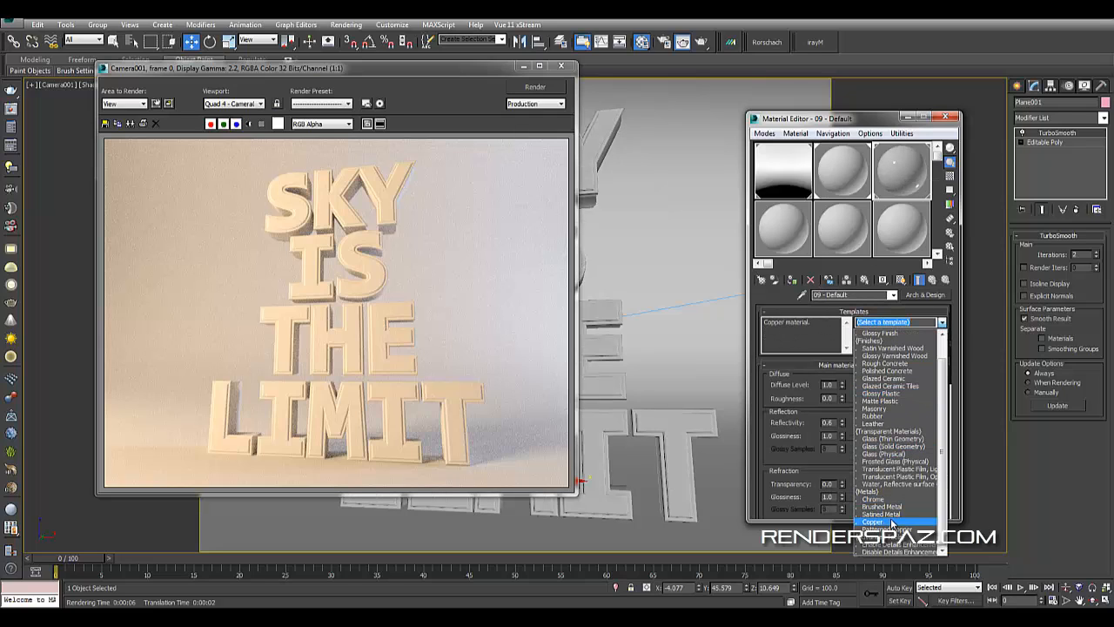
click(891, 522)
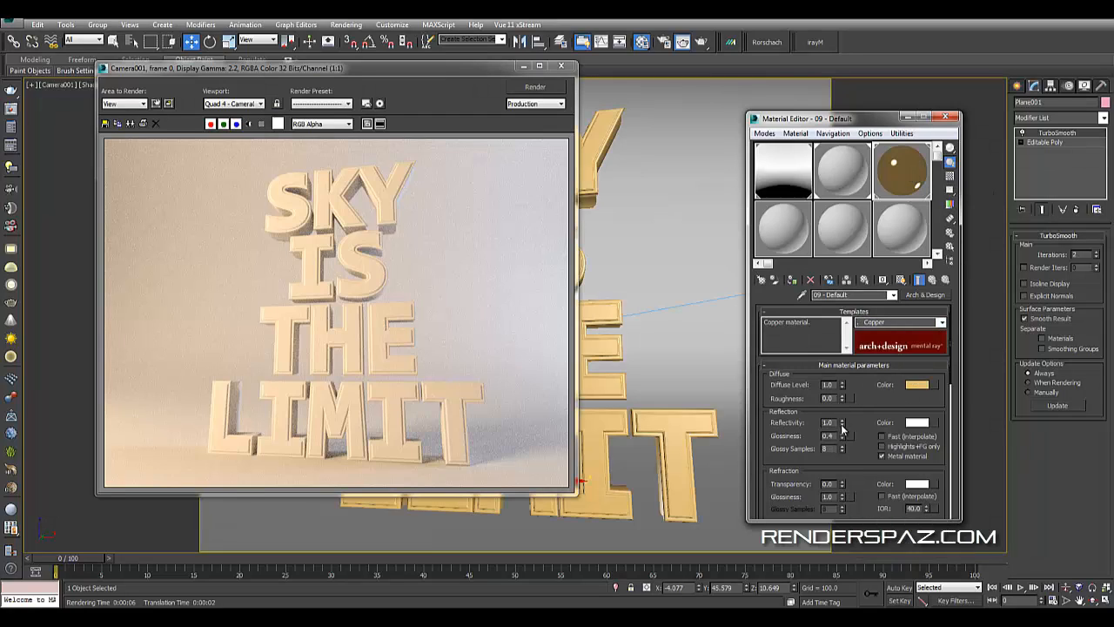
- Lower the copper material's reflection glossiness to 0.0 and set its reflection color to light red (0.957, 0.322, 0.322)
drag(842, 441, 849, 460)
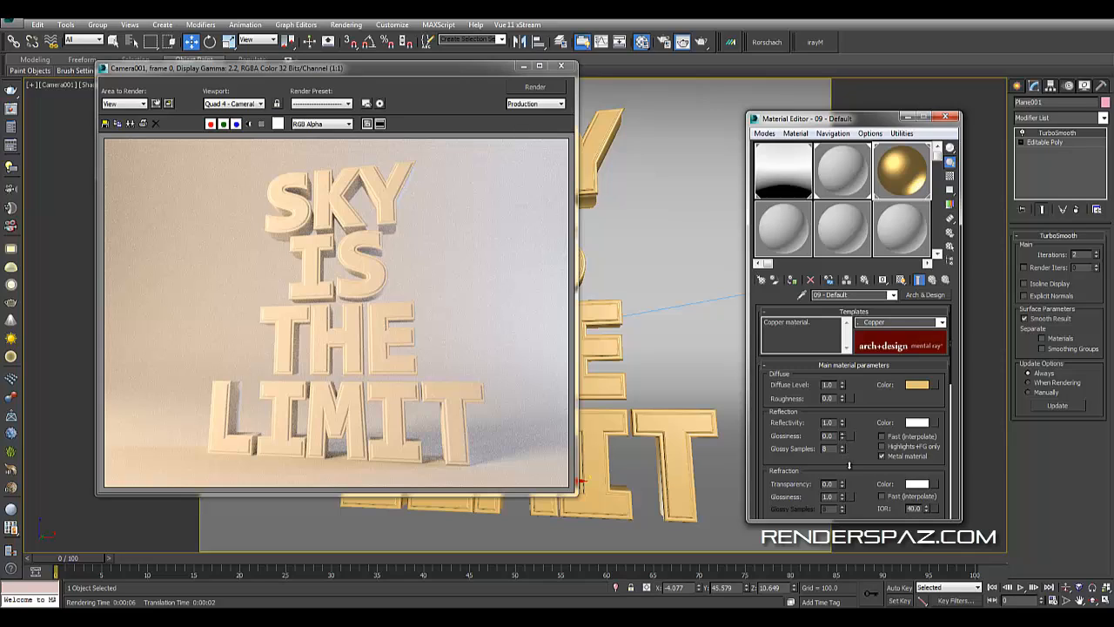
click(916, 426)
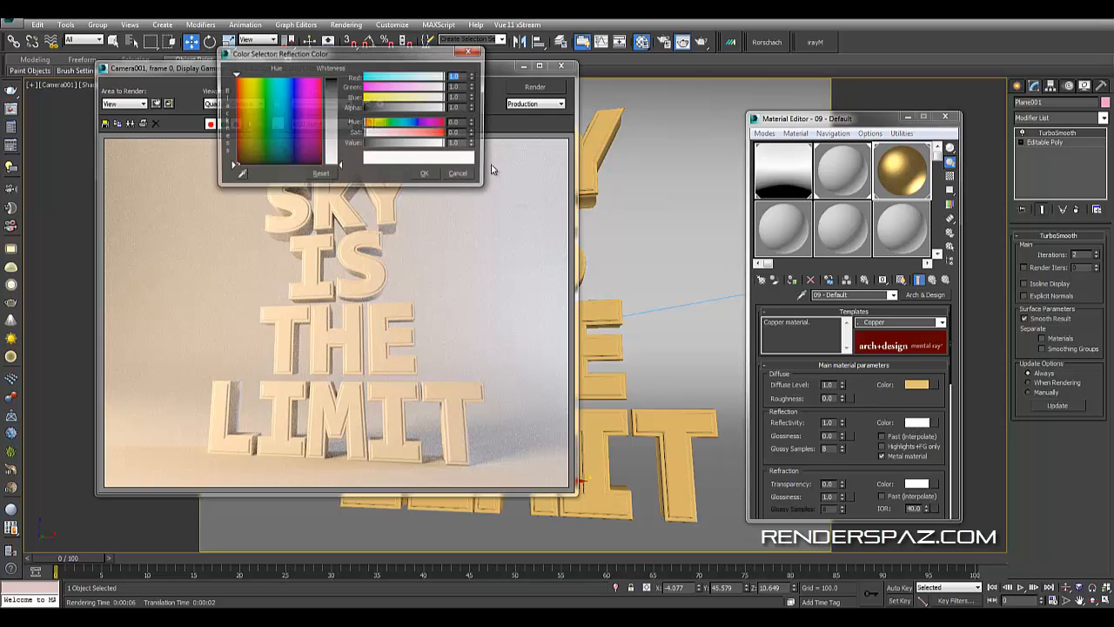
drag(336, 101, 336, 78)
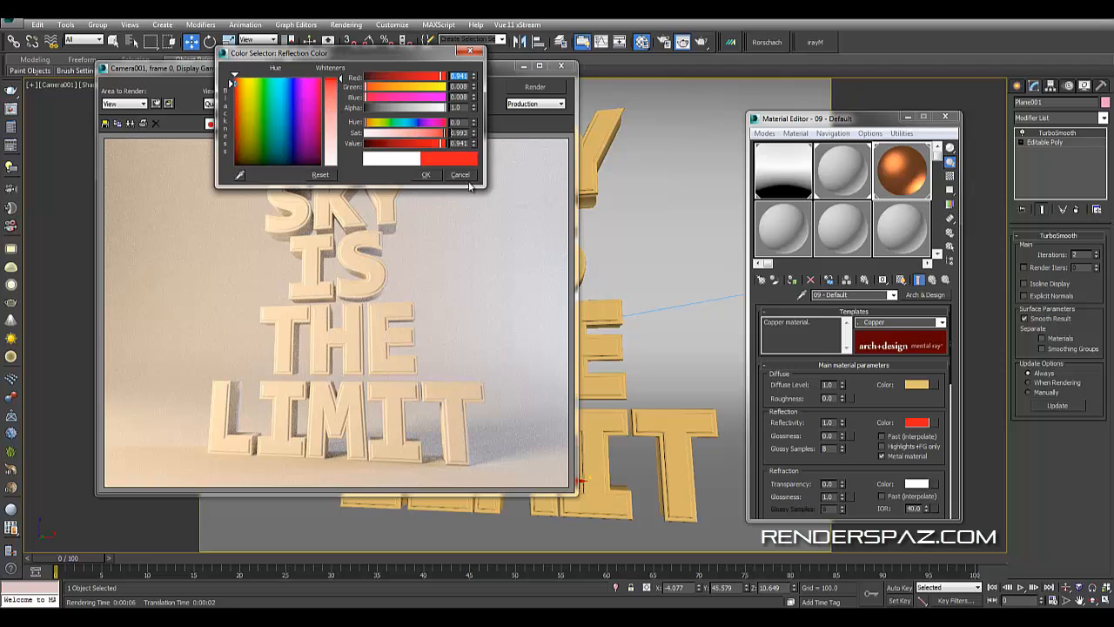
click(335, 110)
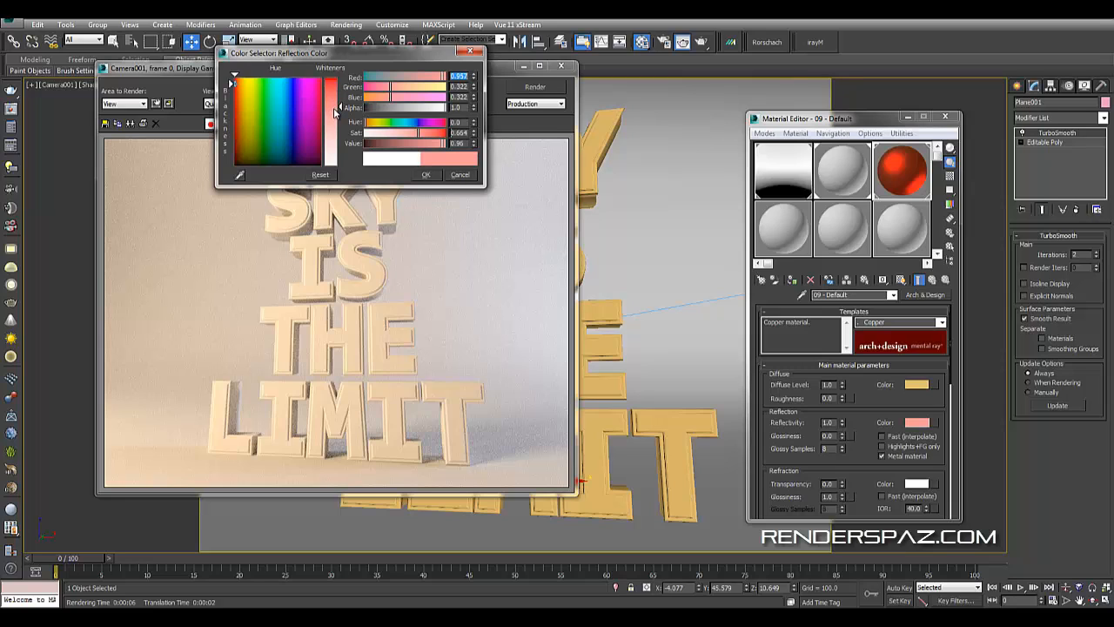
click(426, 174)
- Test-render the camera view with the copper text material and stop the render
click(535, 87)
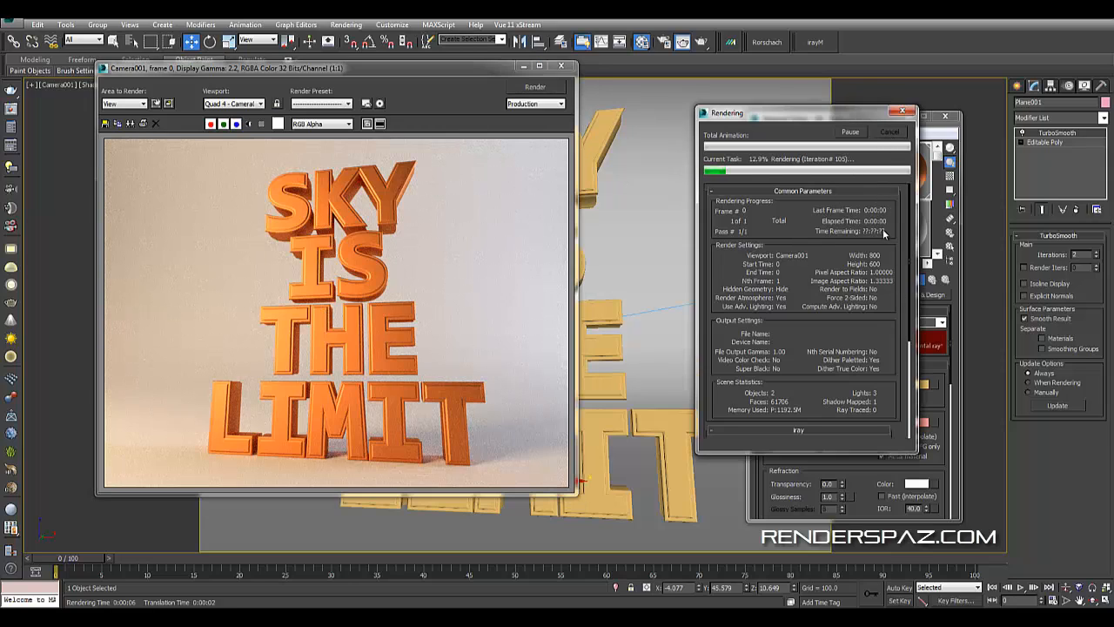
key(Escape)
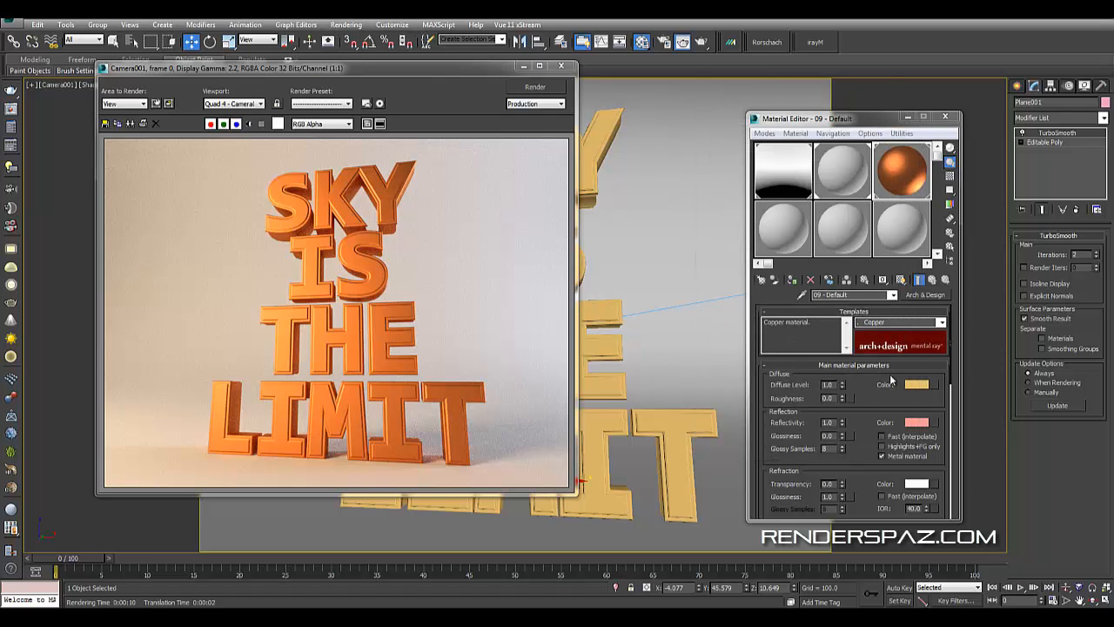
click(911, 184)
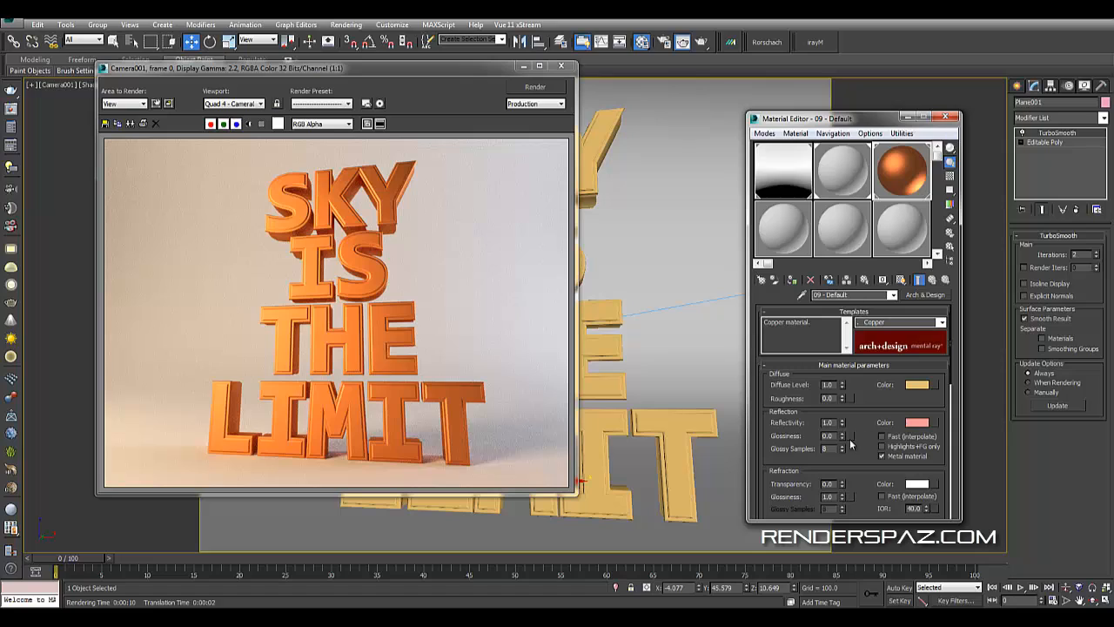
- Examine the copper material's refraction, anisotropy, BRDF and special purpose map settings
scroll(773, 449, down, 4)
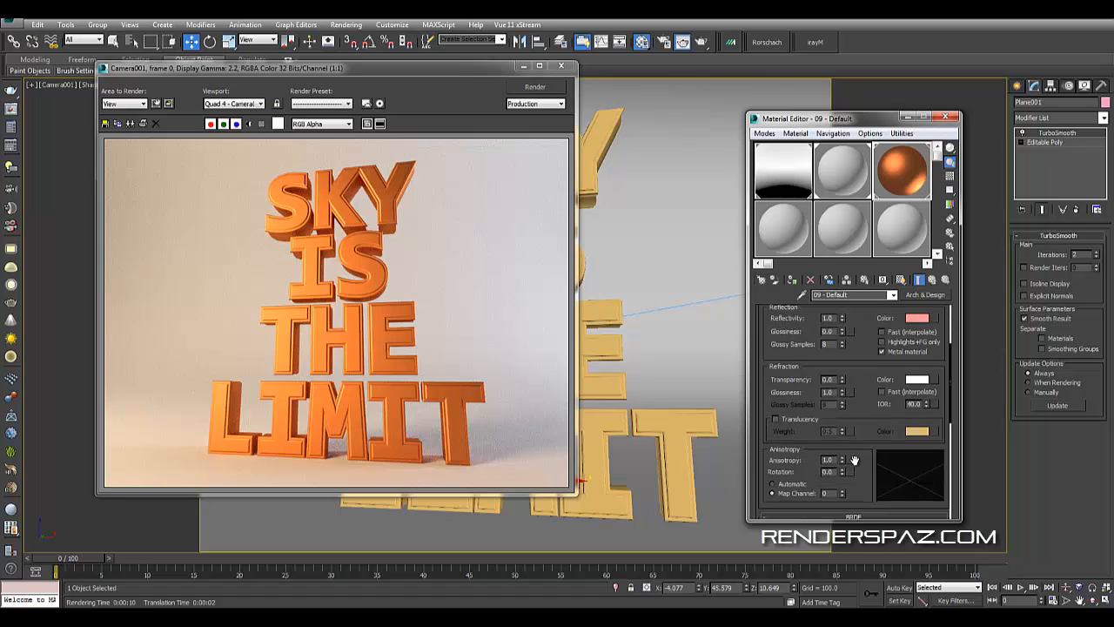
scroll(837, 427, up, 1)
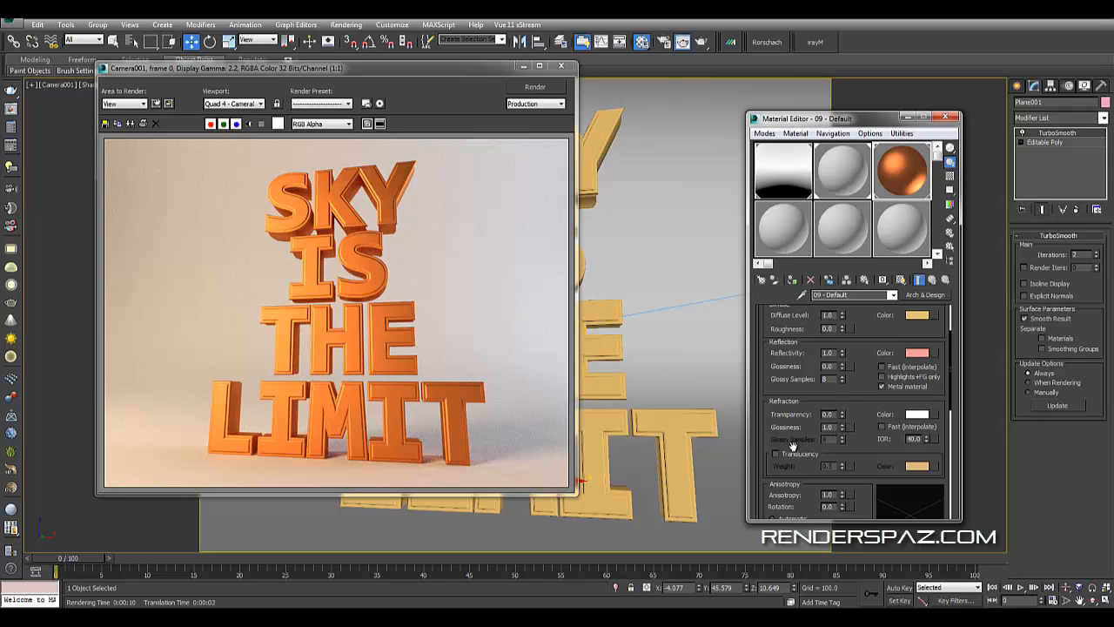
scroll(793, 447, down, 7)
scroll(823, 468, down, 1)
scroll(825, 411, up, 2)
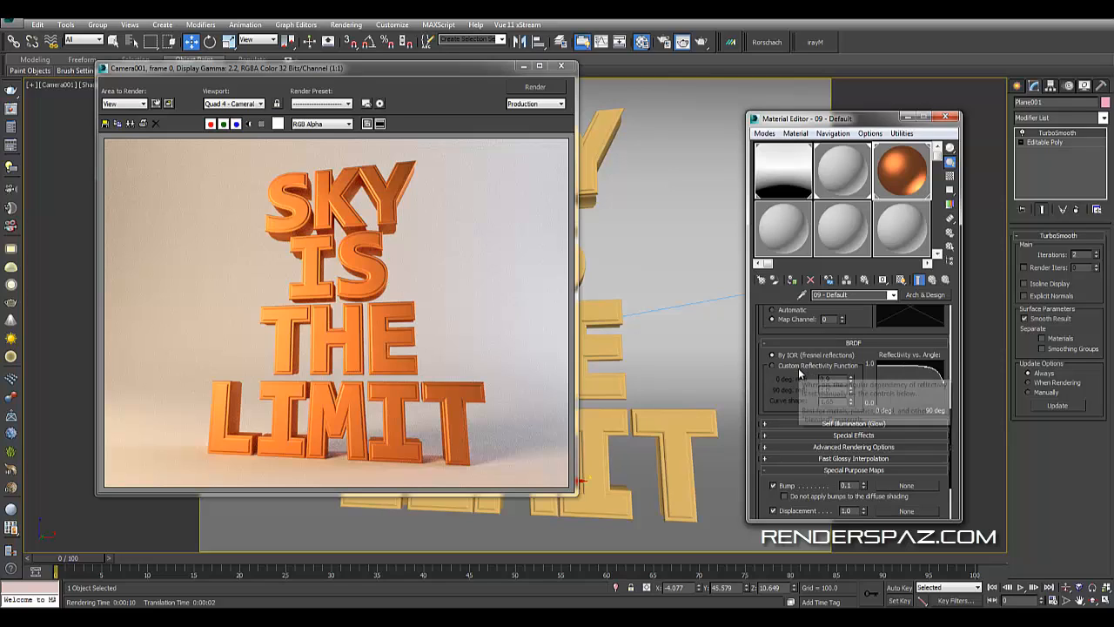
- Switch the copper material to a custom reflectivity function of 0.86 at 0 degrees and 0.49 at 90 degrees, then test-render the camera view
click(798, 368)
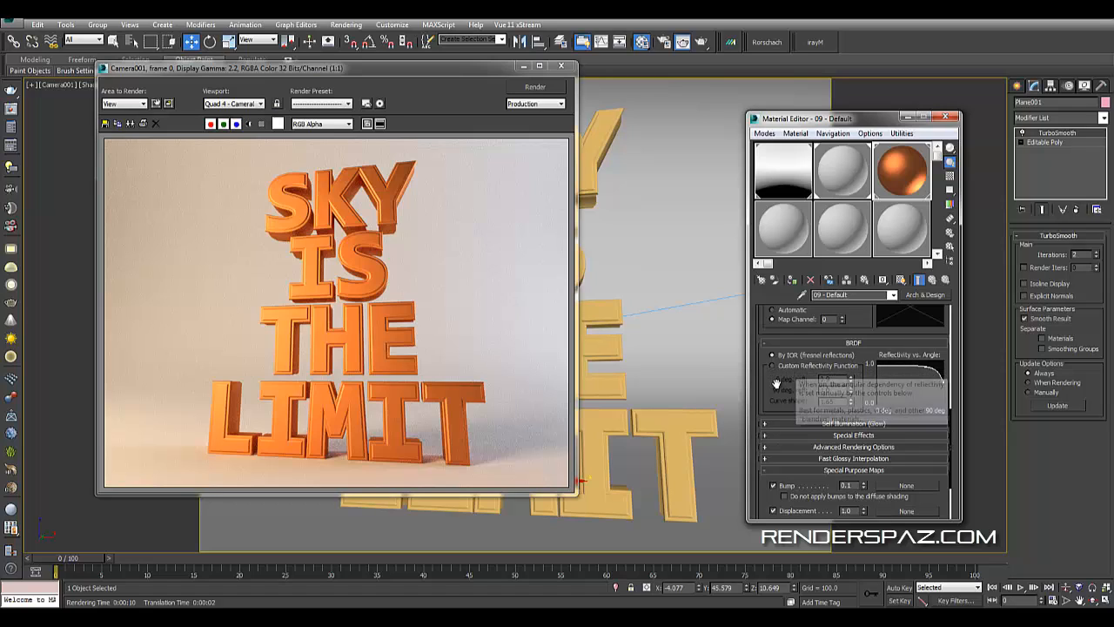
scroll(807, 435, up, 7)
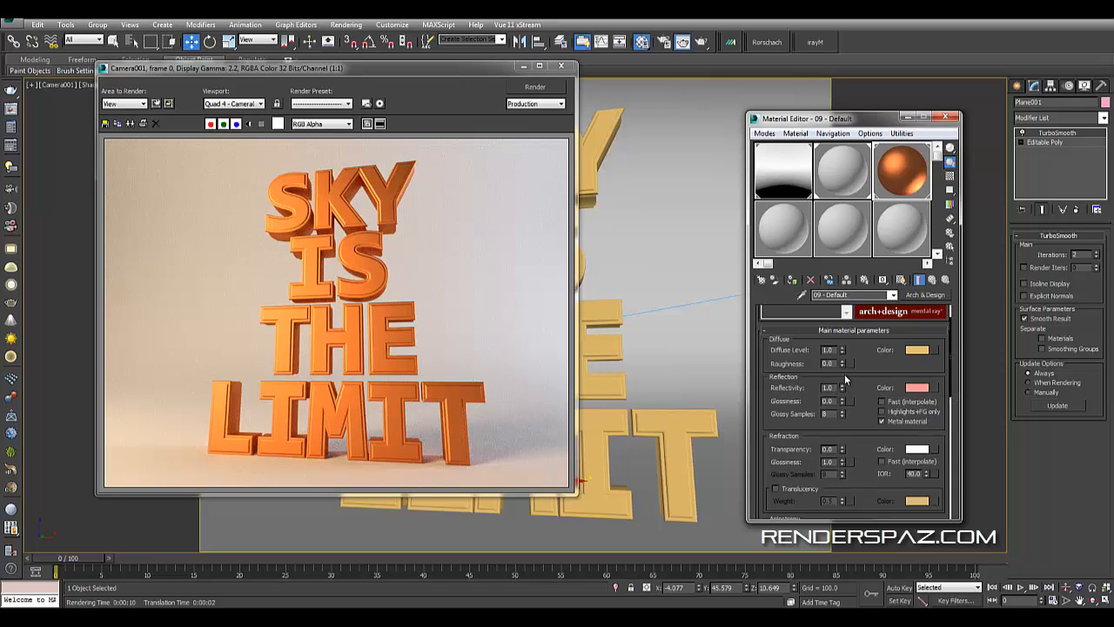
scroll(794, 442, down, 5)
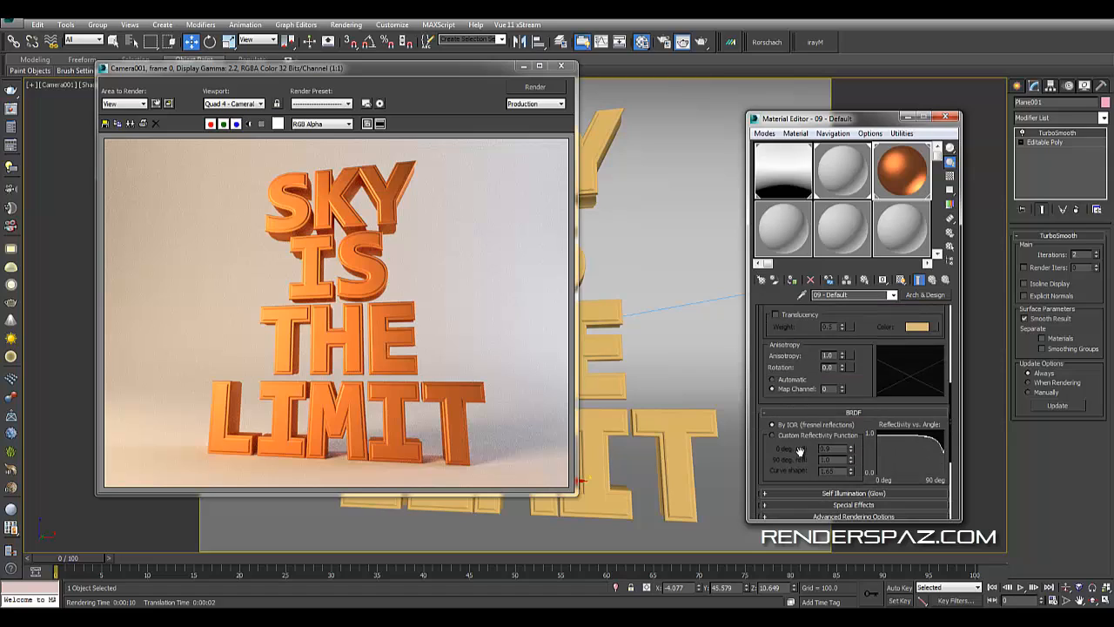
click(809, 434)
drag(852, 448, 854, 489)
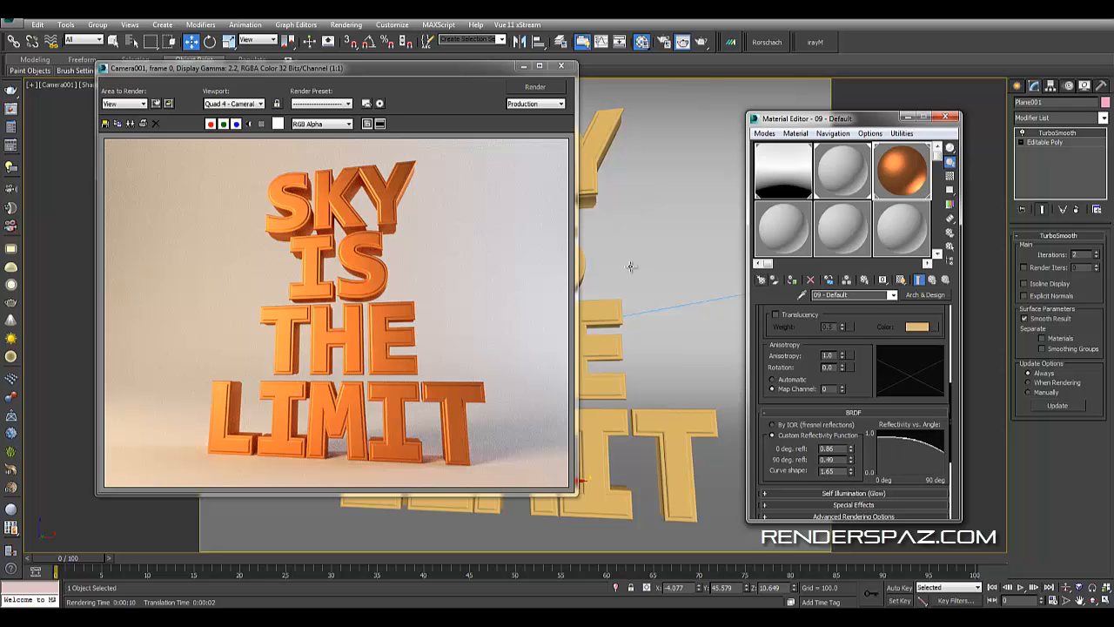
click(546, 87)
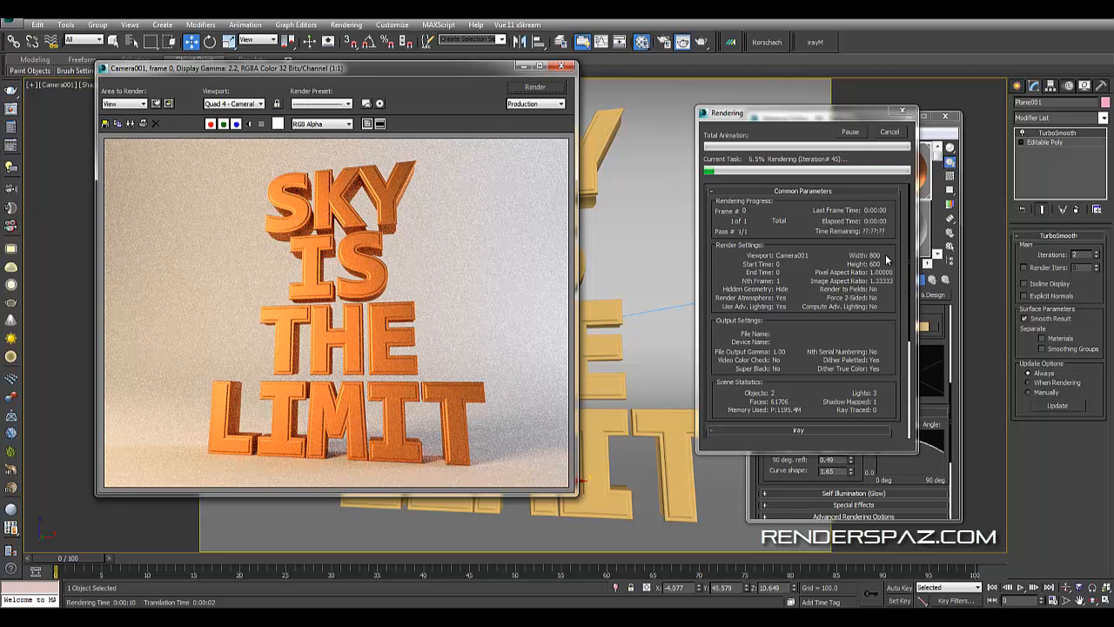
key(Escape)
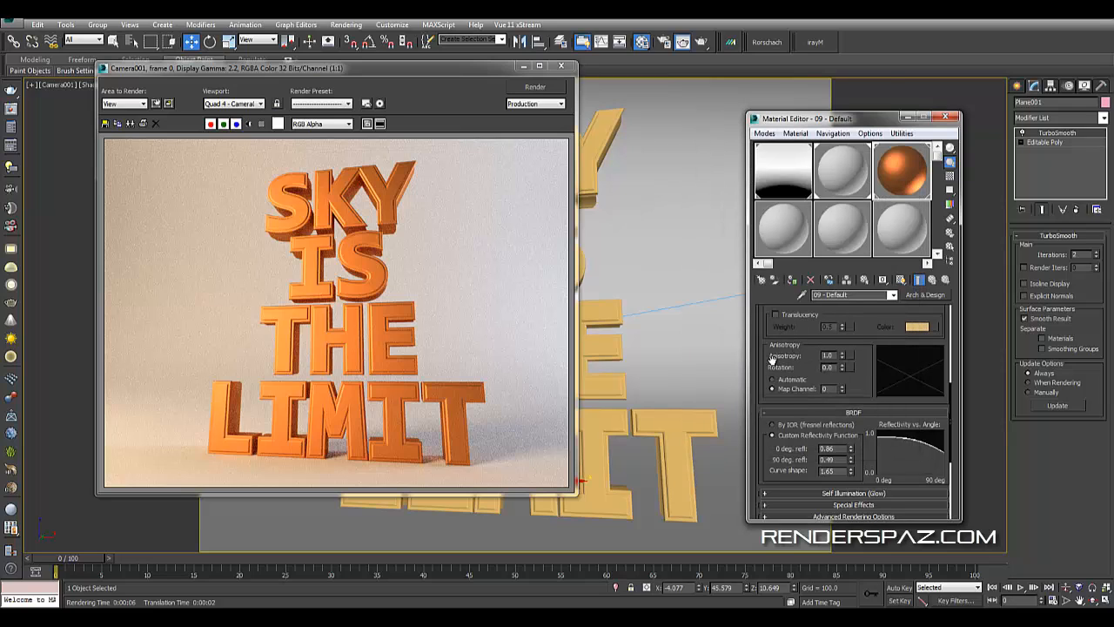
- Try a reflection glossiness of 0.3 on the copper material with a test render of the camera view
scroll(779, 365, up, 5)
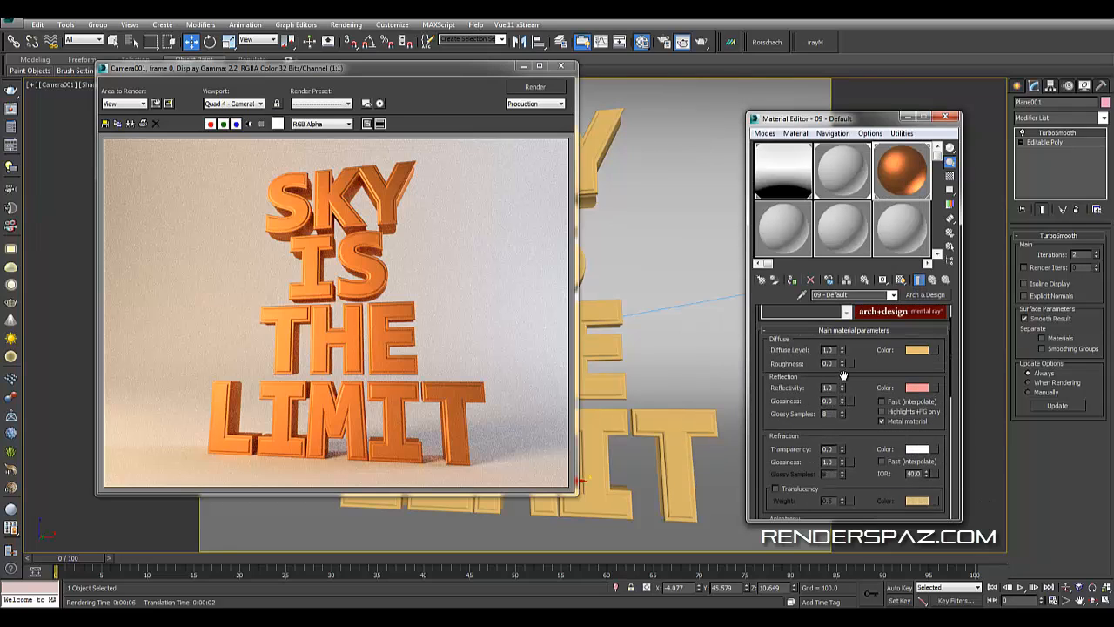
scroll(840, 402, up, 1)
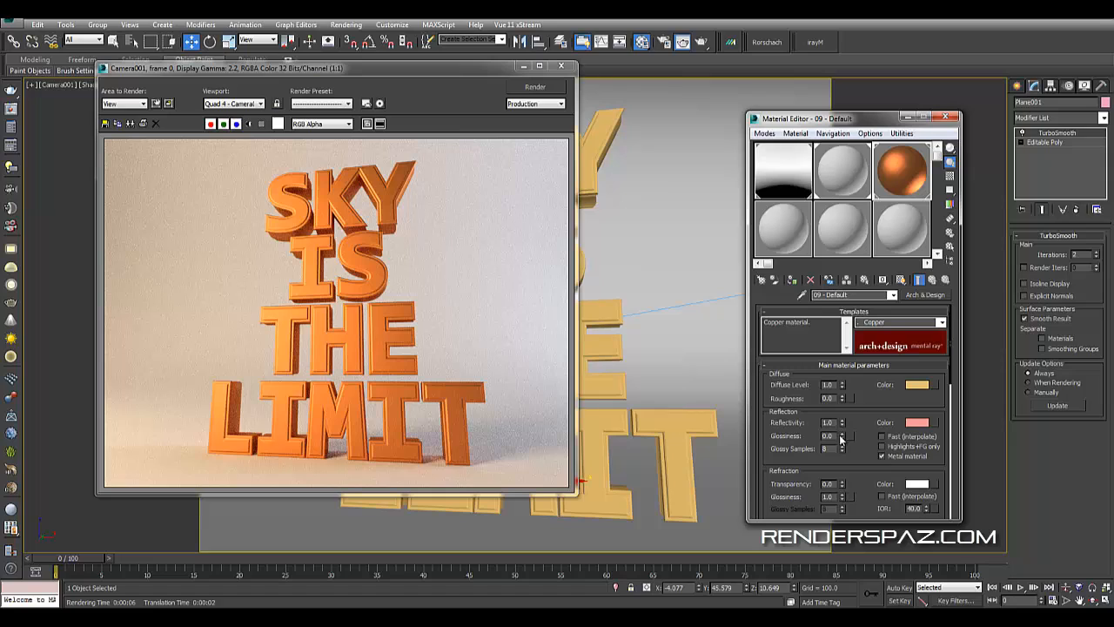
drag(840, 437, 844, 414)
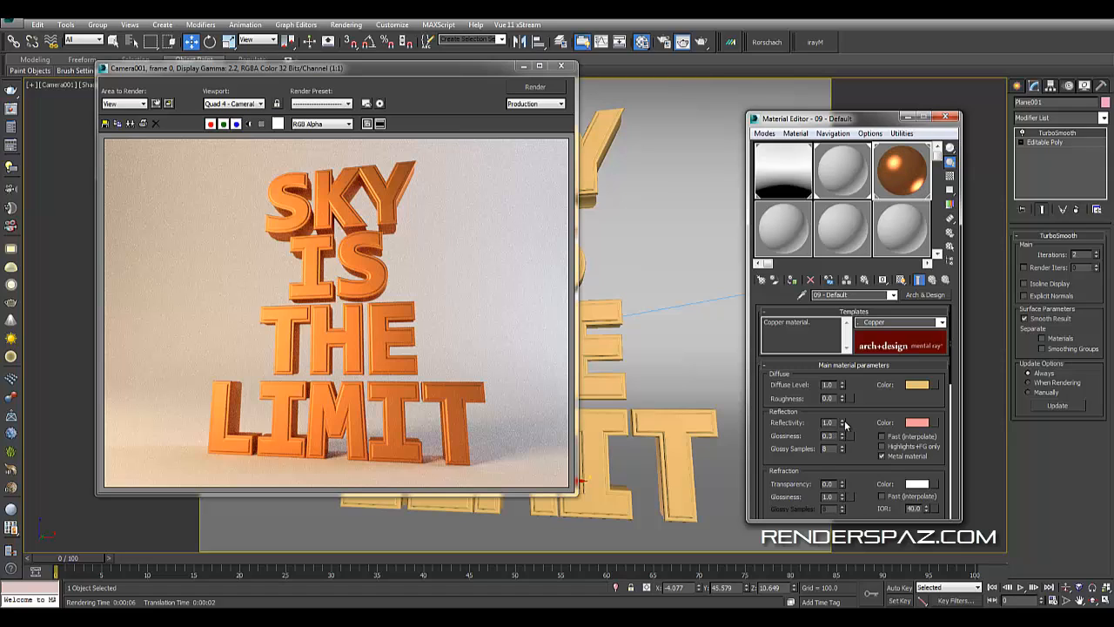
click(557, 90)
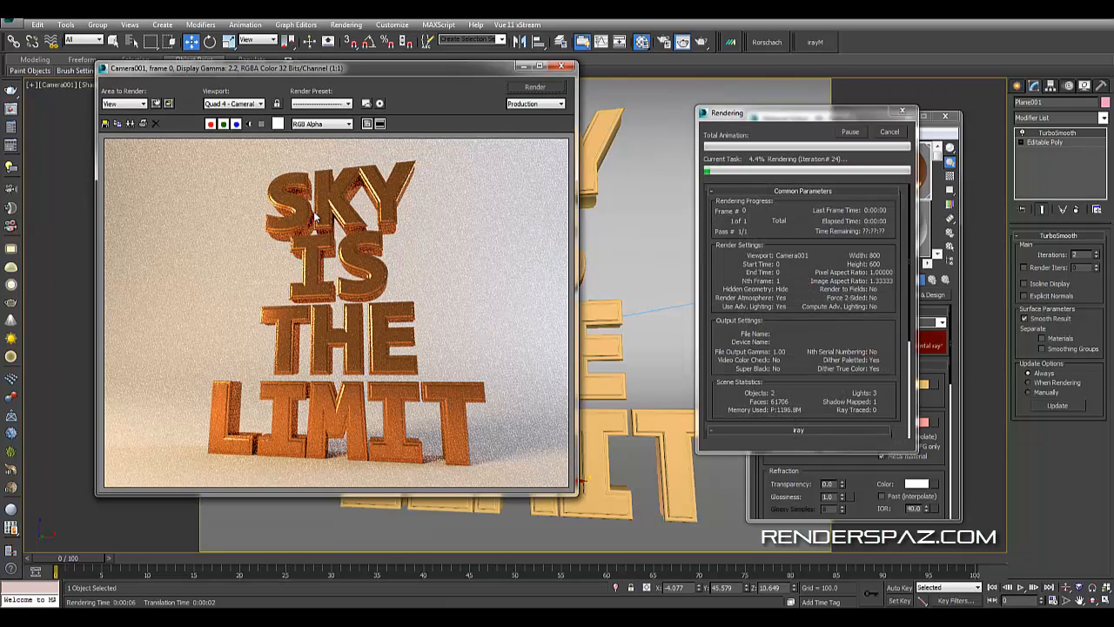
click(853, 409)
key(Escape)
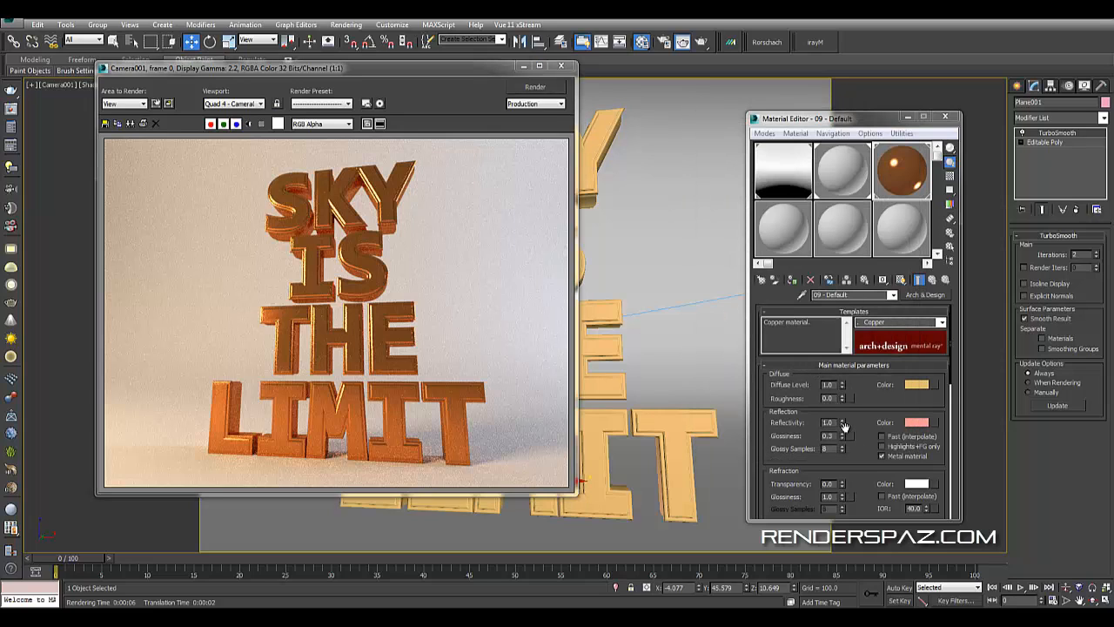
- Set the copper material's reflection glossiness to 0.02, test-render the camera view and stop the render
drag(842, 437, 846, 463)
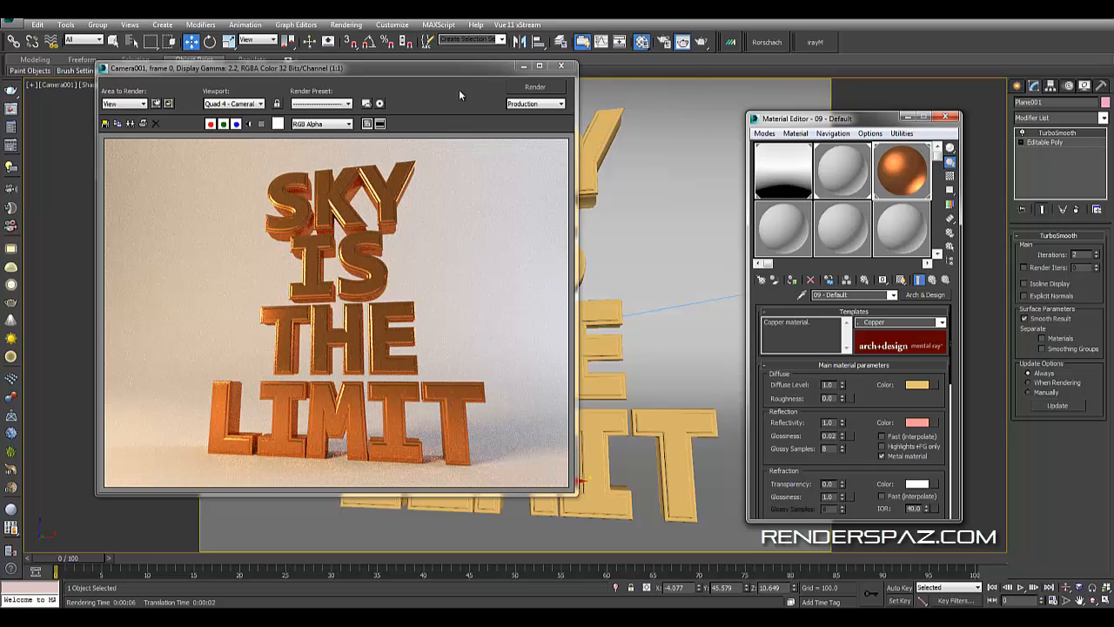
click(545, 91)
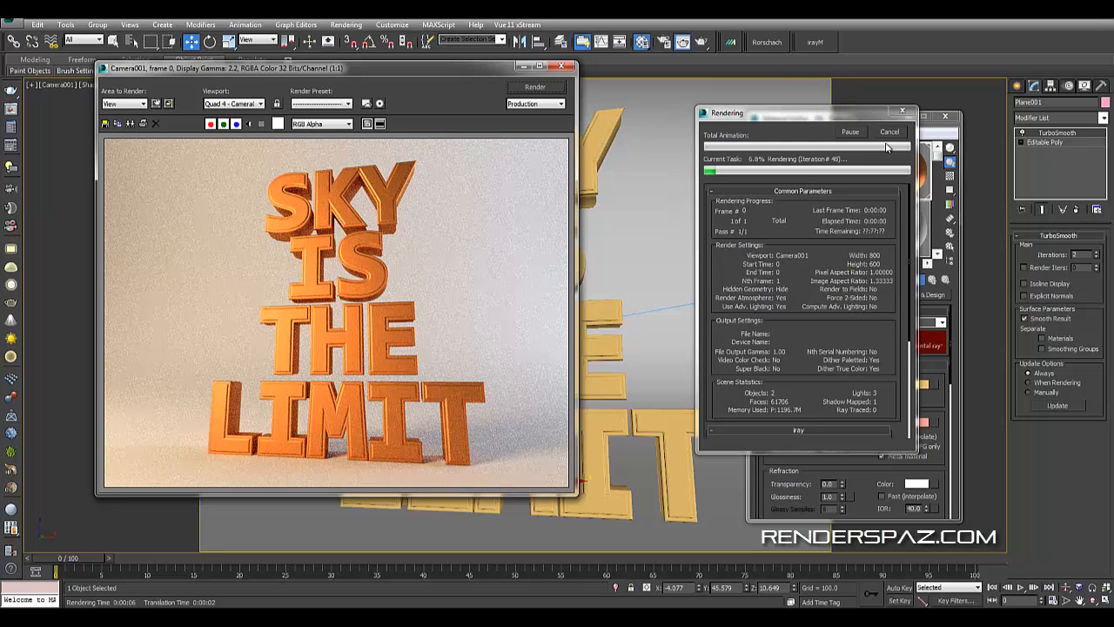
click(889, 132)
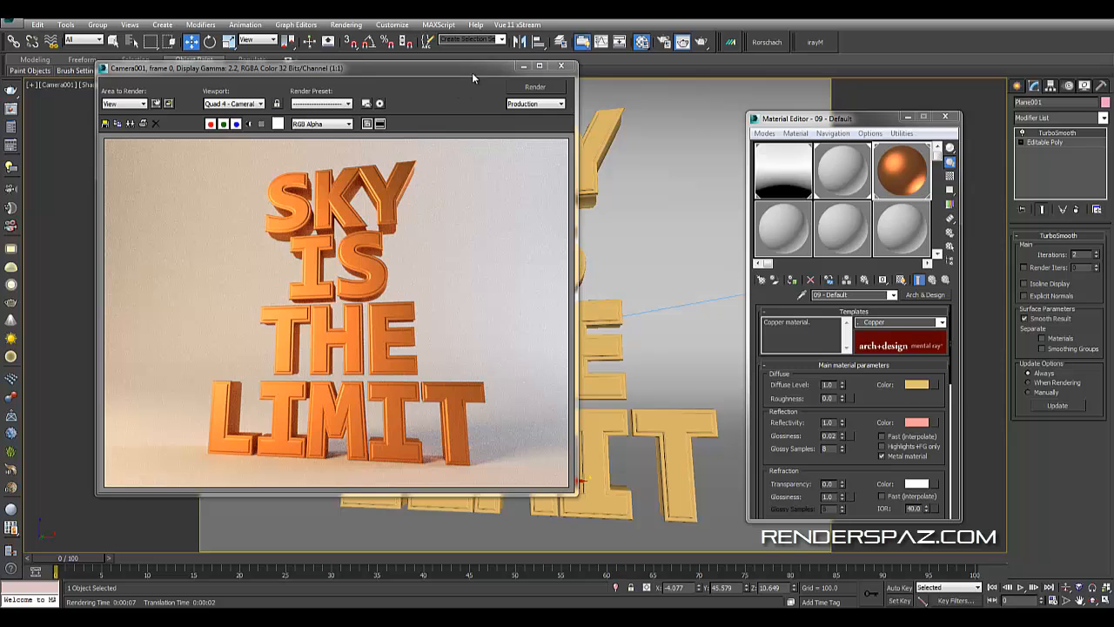
- Select the "SKY IS THE LIMIT" text object and close the rendered frame window
drag(472, 75, 376, 33)
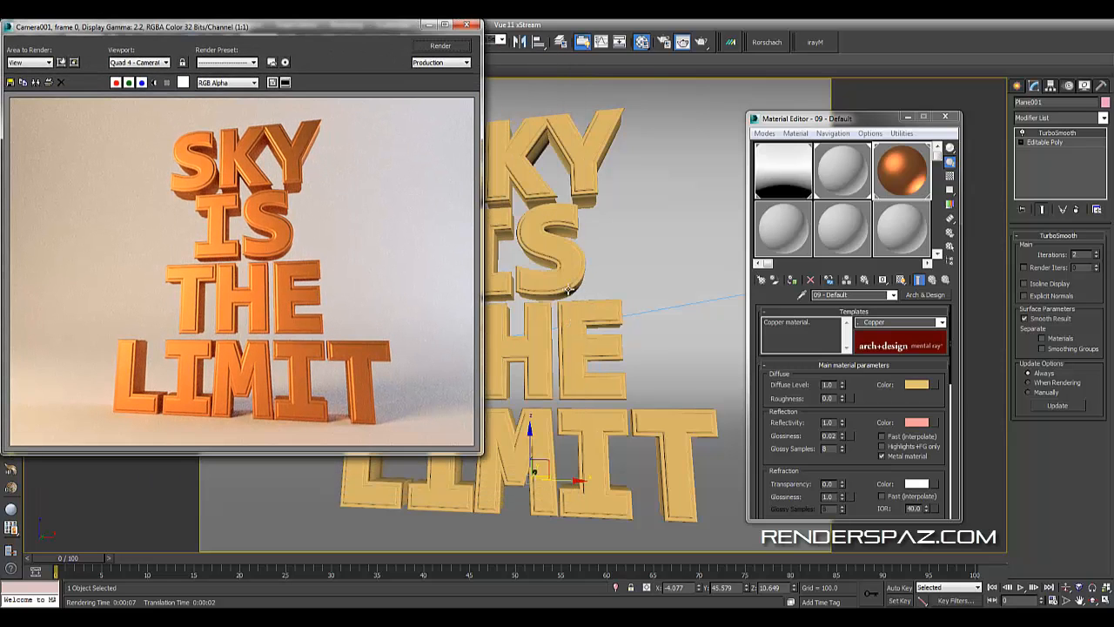
click(585, 246)
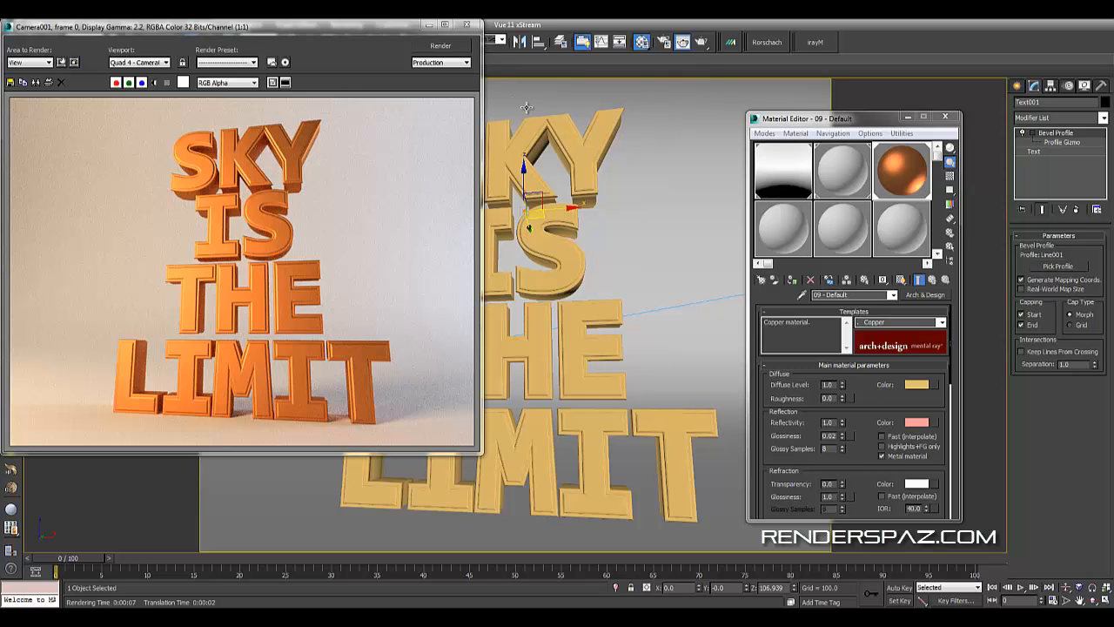
drag(370, 20, 390, 42)
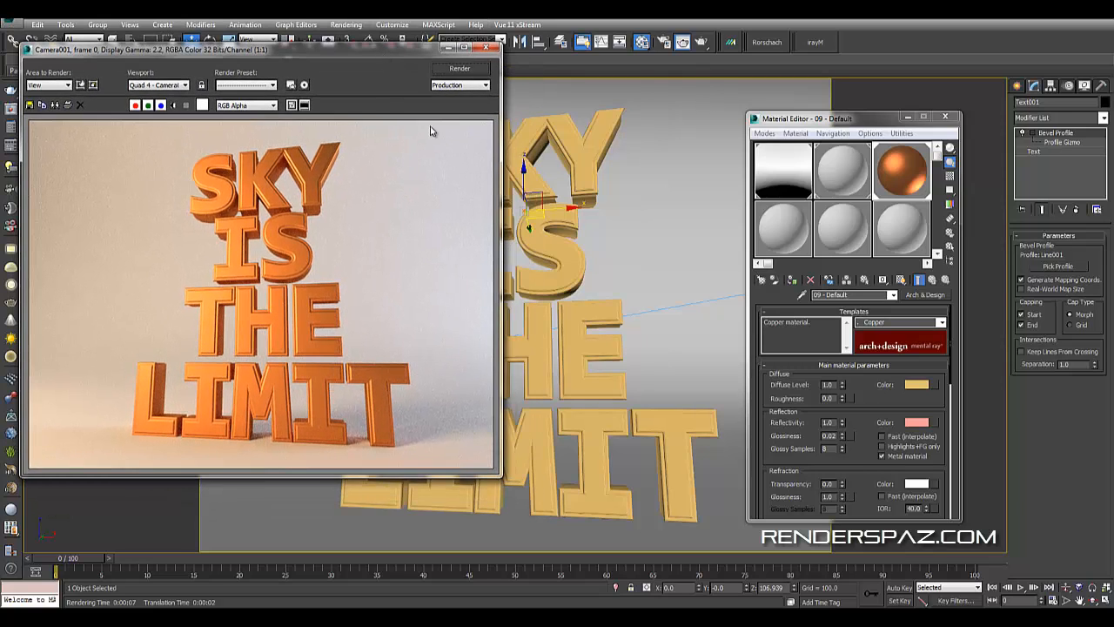
drag(346, 53, 384, 62)
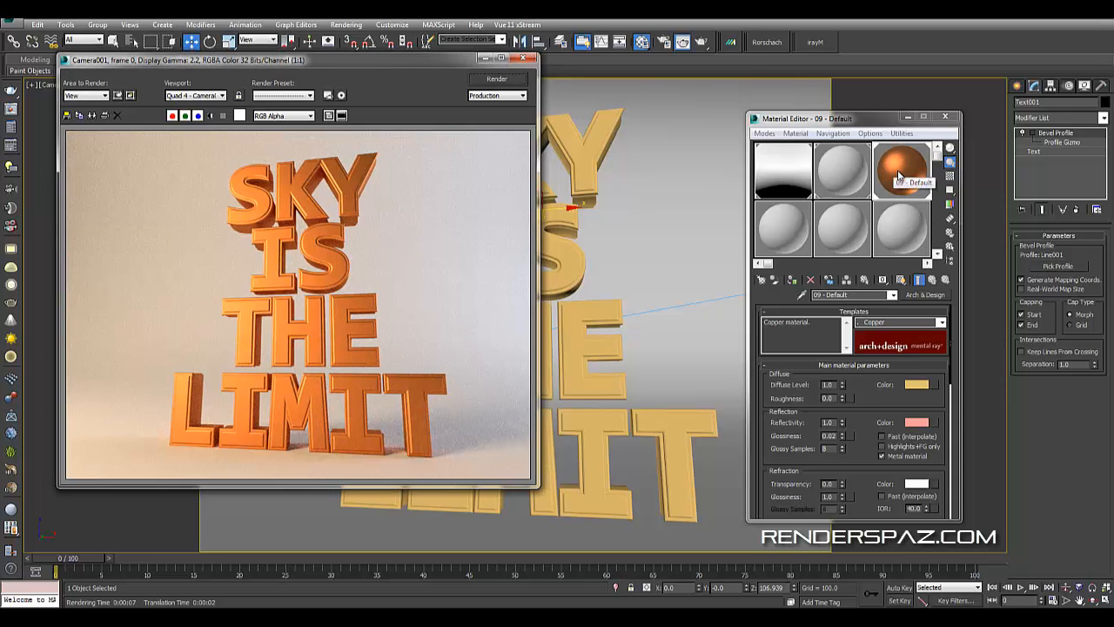
click(522, 58)
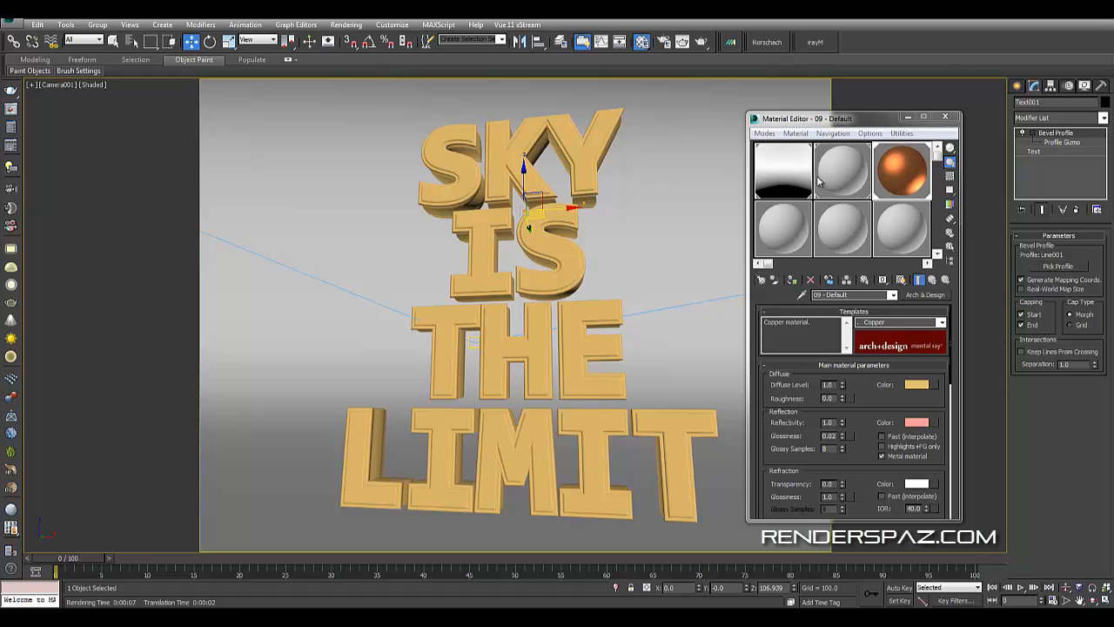
- Copy the copper material to the sample slot below it and set the copy's diffuse color to muted blue (0.161, 0.408, 0.533)
click(1053, 119)
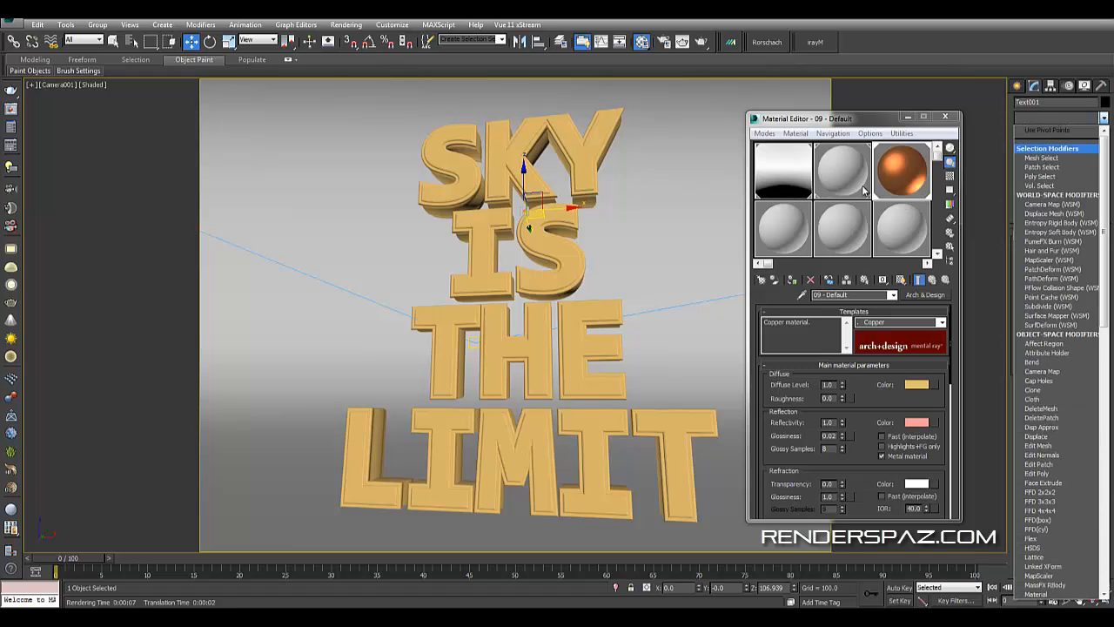
click(905, 234)
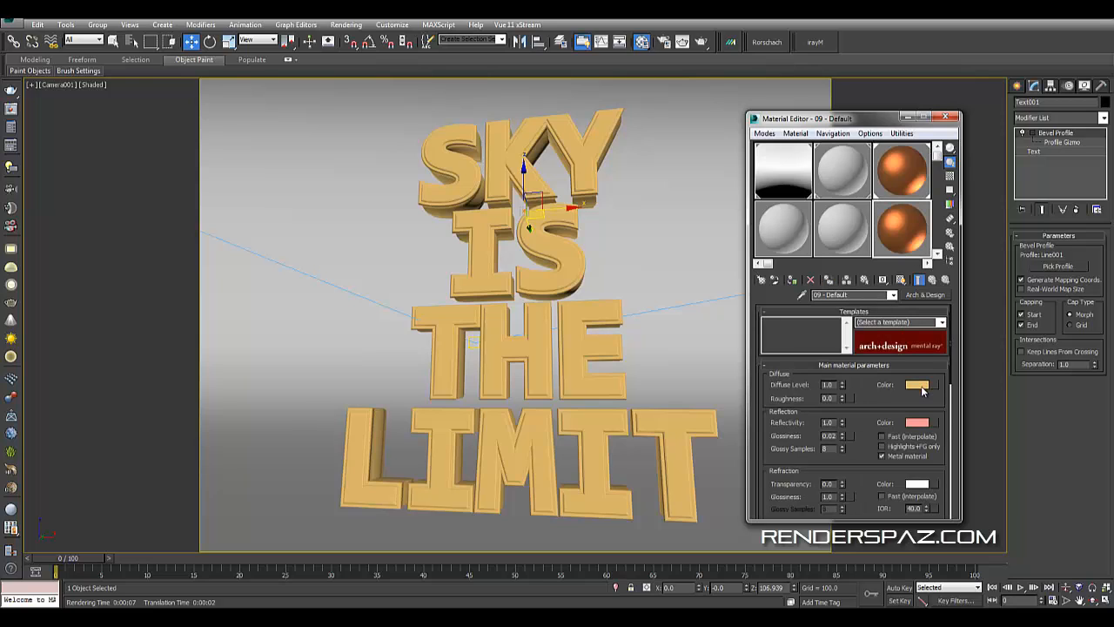
click(916, 384)
click(289, 88)
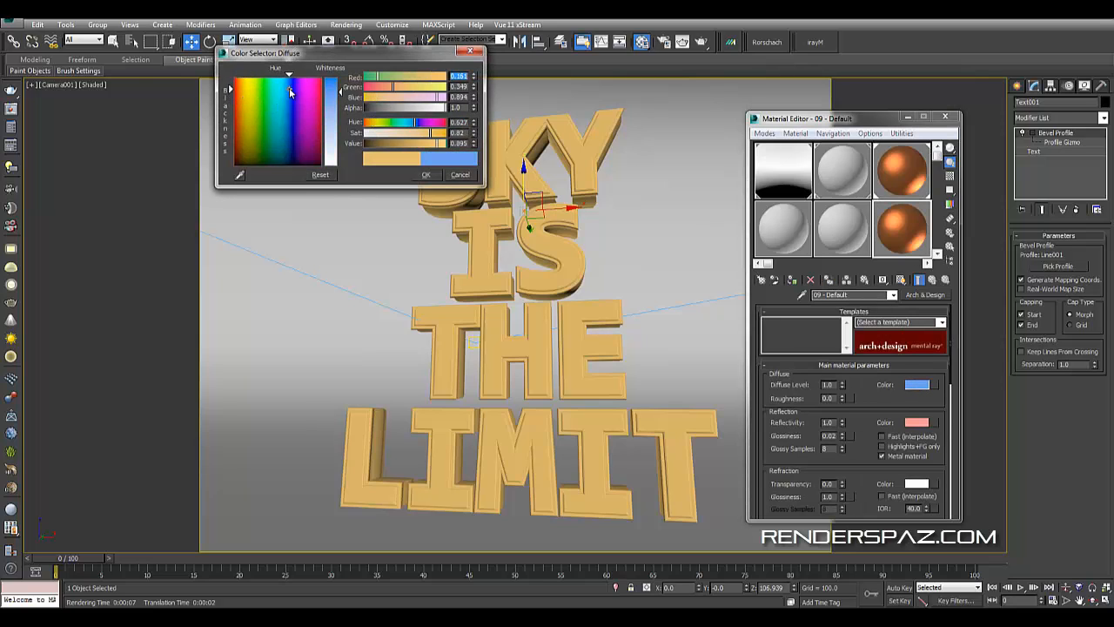
mouse_move(280, 127)
mouse_down()
mouse_move(253, 106)
mouse_move(281, 107)
mouse_move(267, 105)
mouse_move(262, 122)
mouse_up()
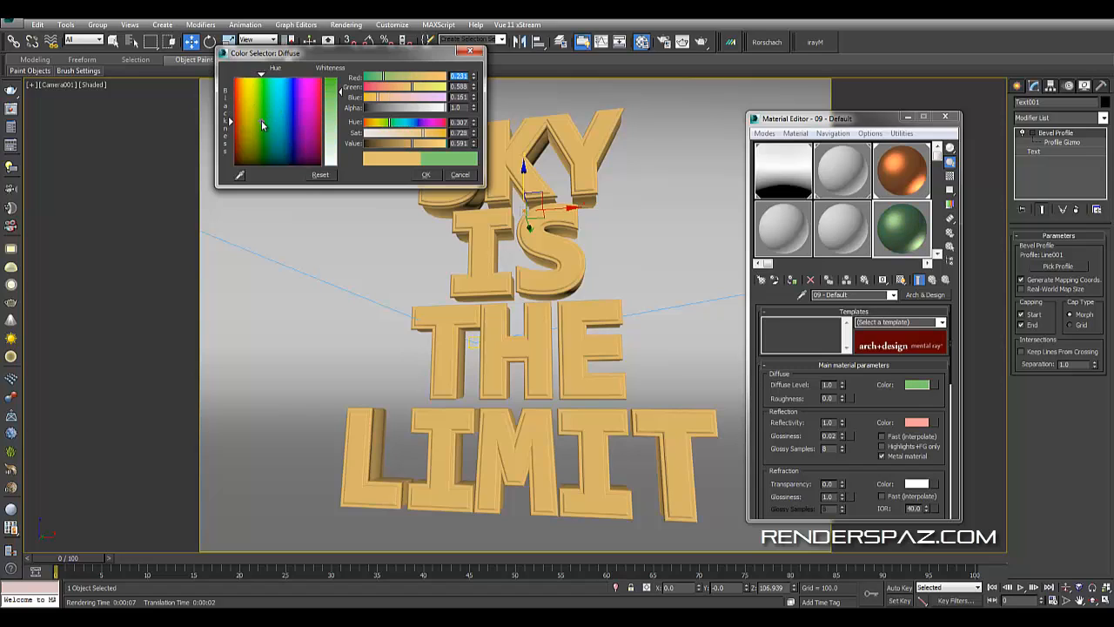
click(283, 127)
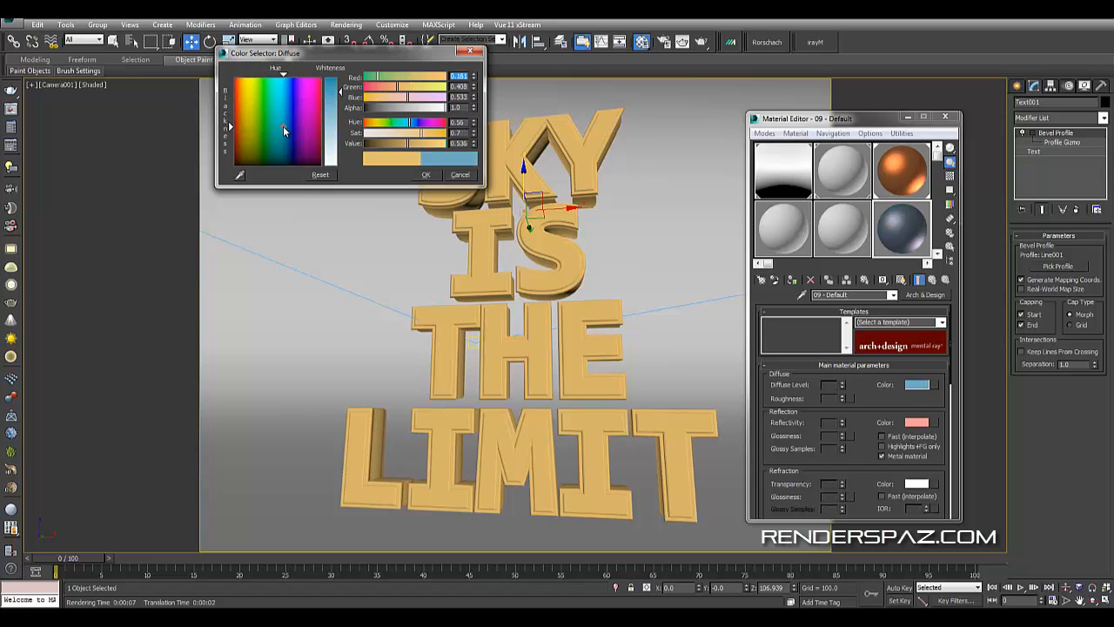
click(426, 174)
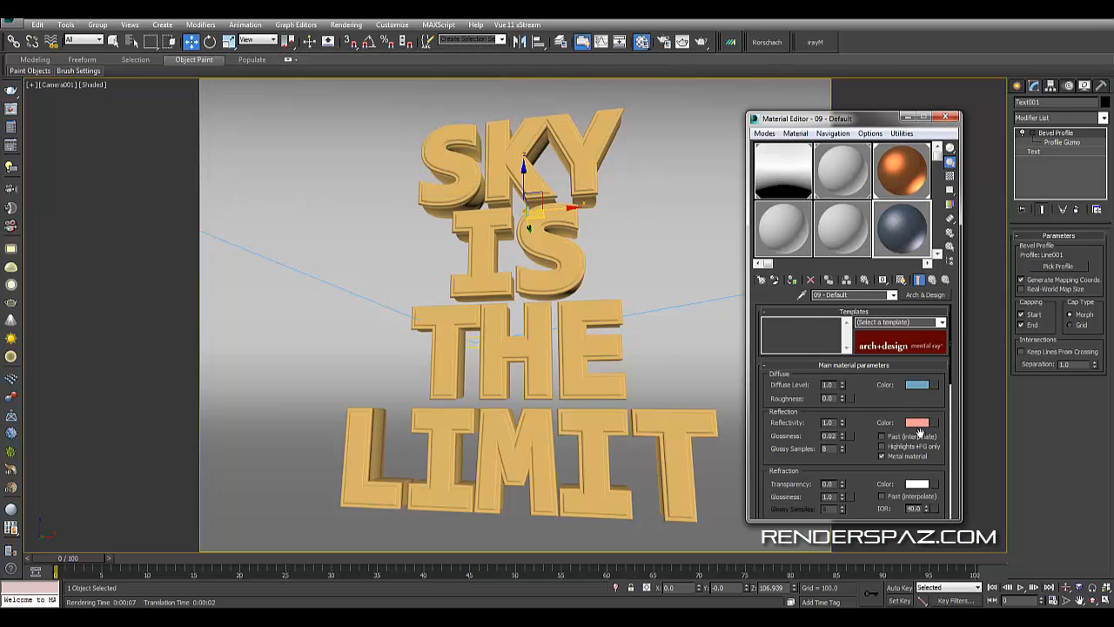
- Set the copied material's reflection color to light blue (0.325, 0.518, 0.918)
click(917, 424)
click(288, 87)
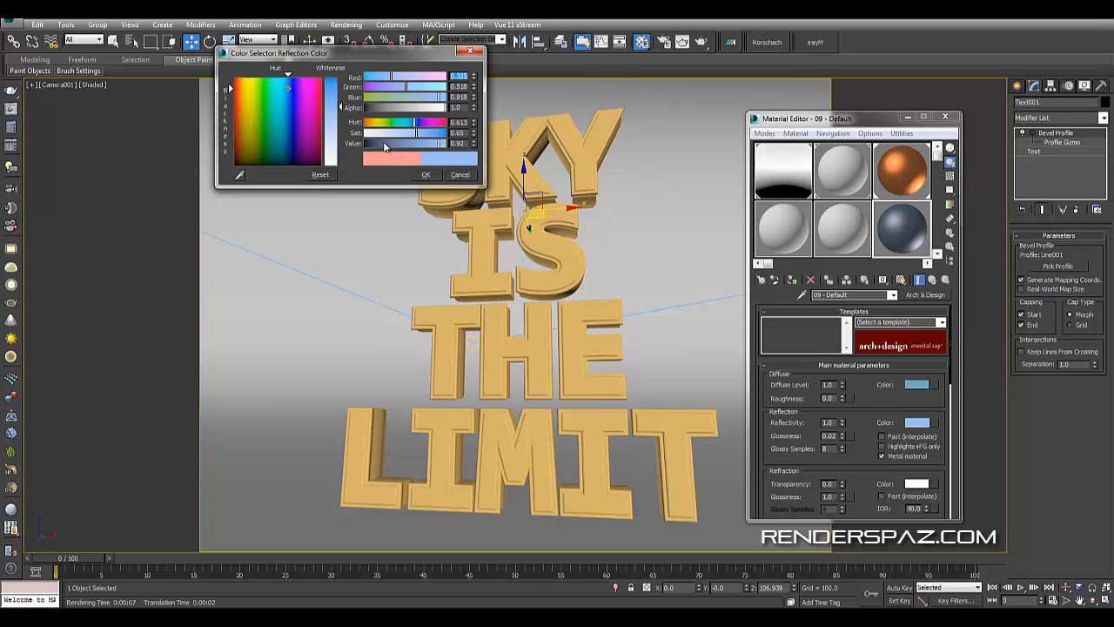
click(426, 174)
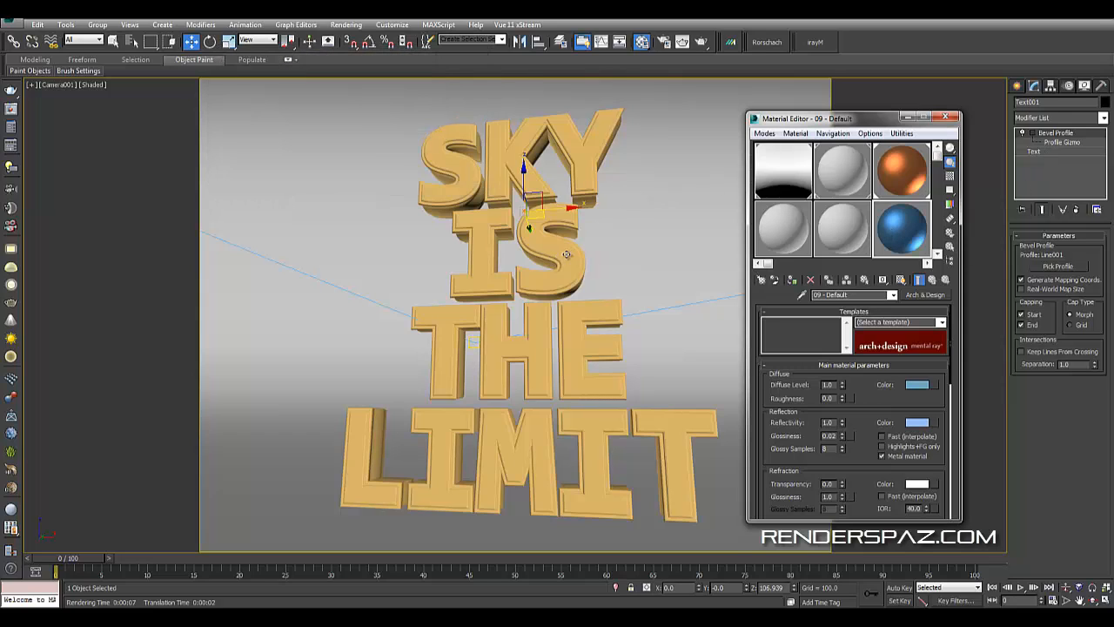
- Add an Edit Poly modifier to the text and select the letters of the word IS as elements
click(1067, 118)
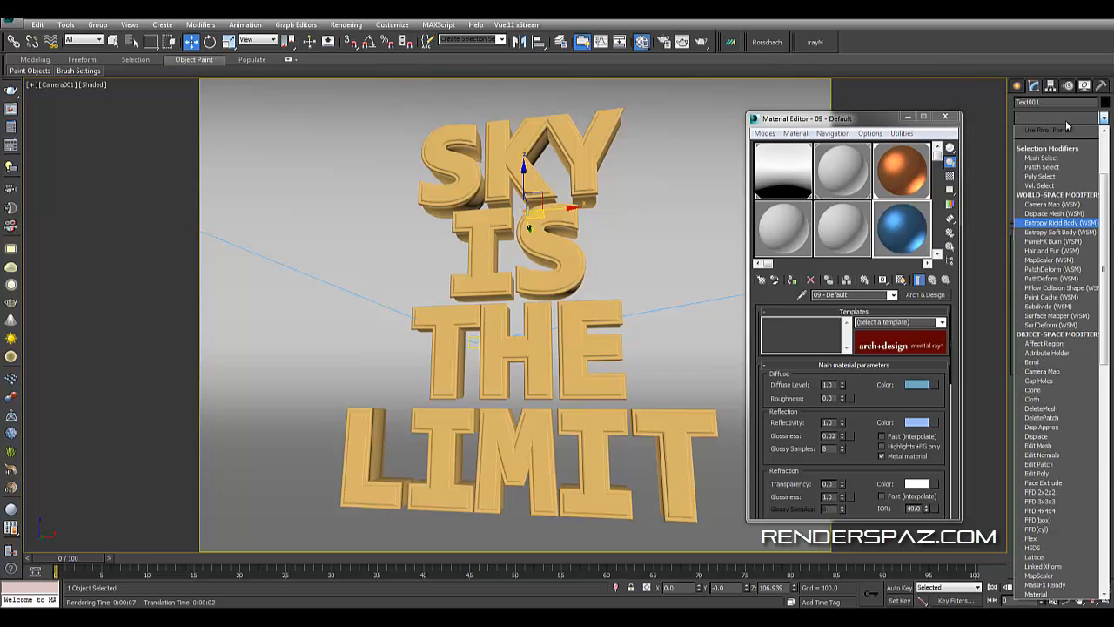
scroll(1061, 139, down, 10)
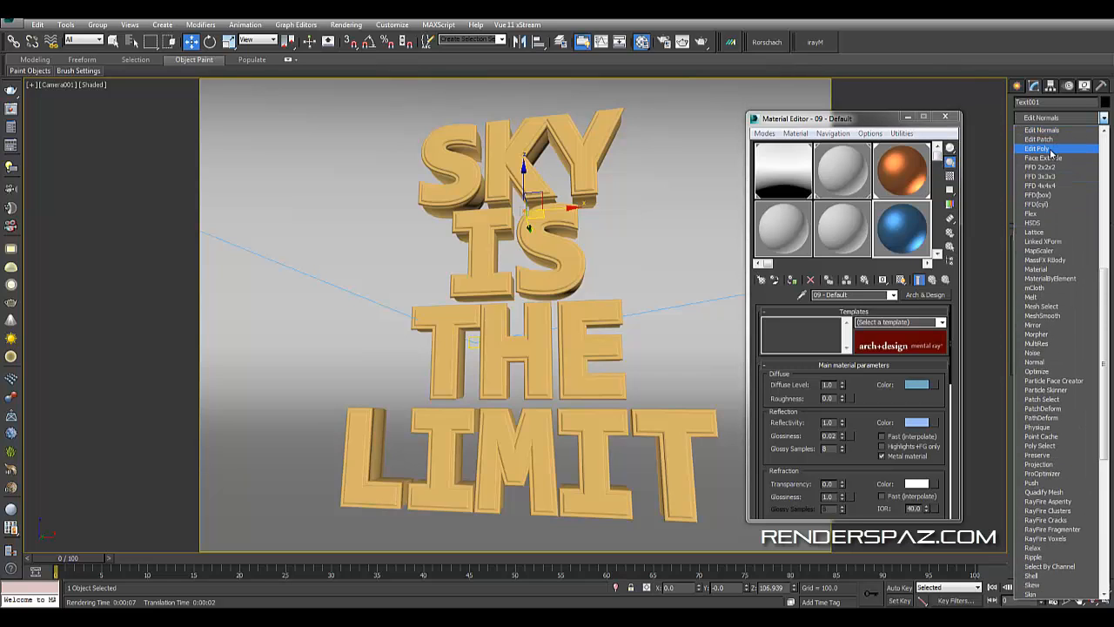
click(1037, 149)
click(1084, 325)
drag(416, 224, 597, 281)
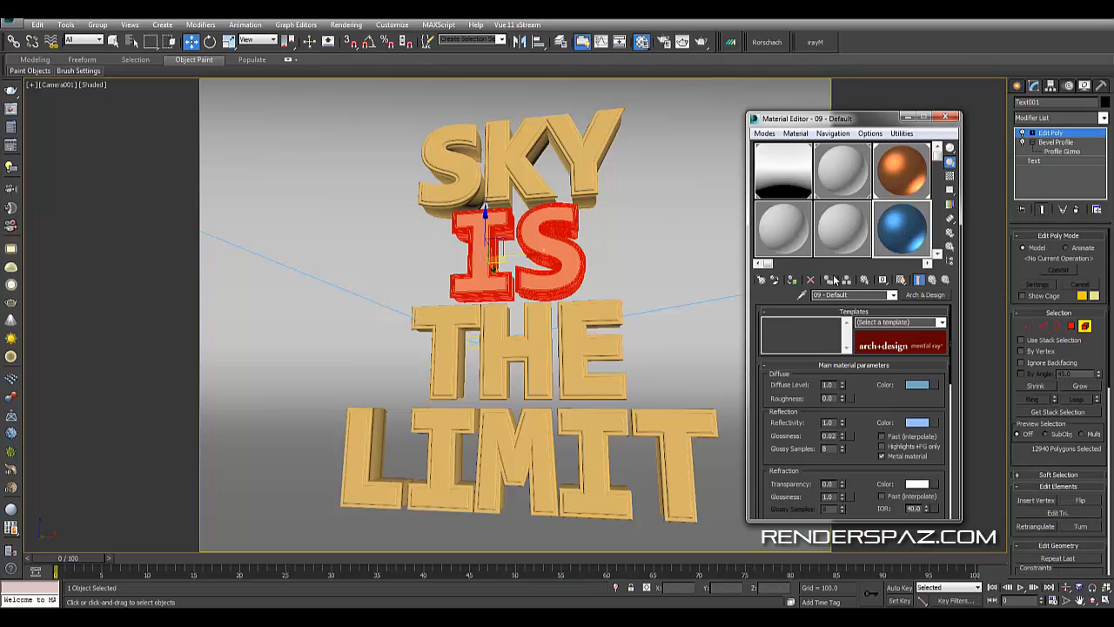
- Assign the blue material to the selected IS letters, renaming the material "blue"
click(793, 280)
click(523, 305)
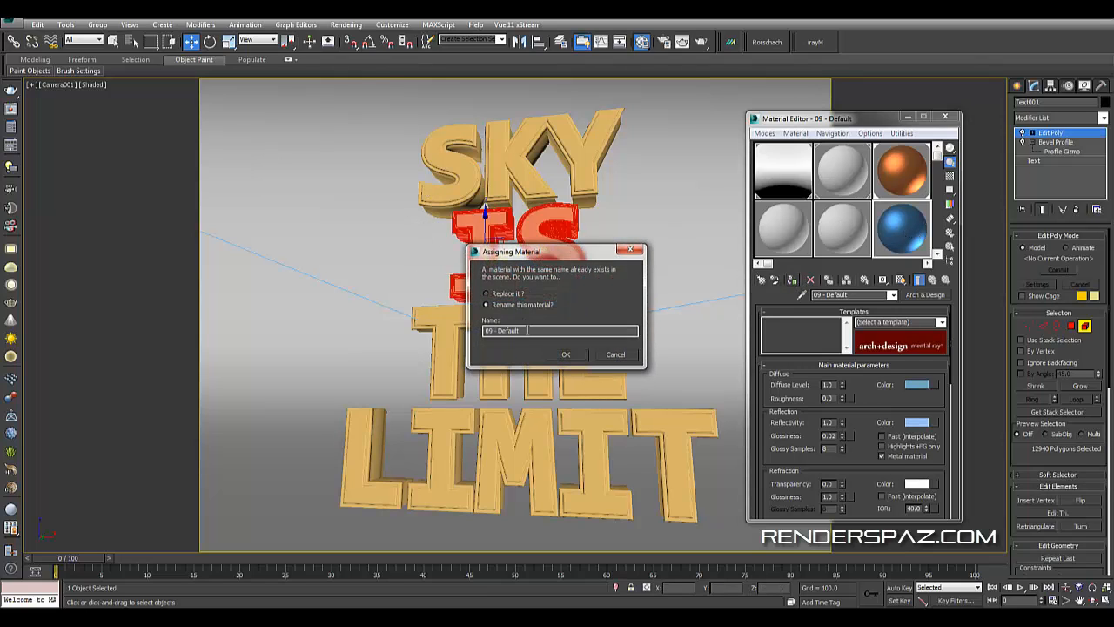
text(blue)
key(Return)
- Select the letters of the word SKY as elements and assign the copper 09 - Default material to them
click(378, 180)
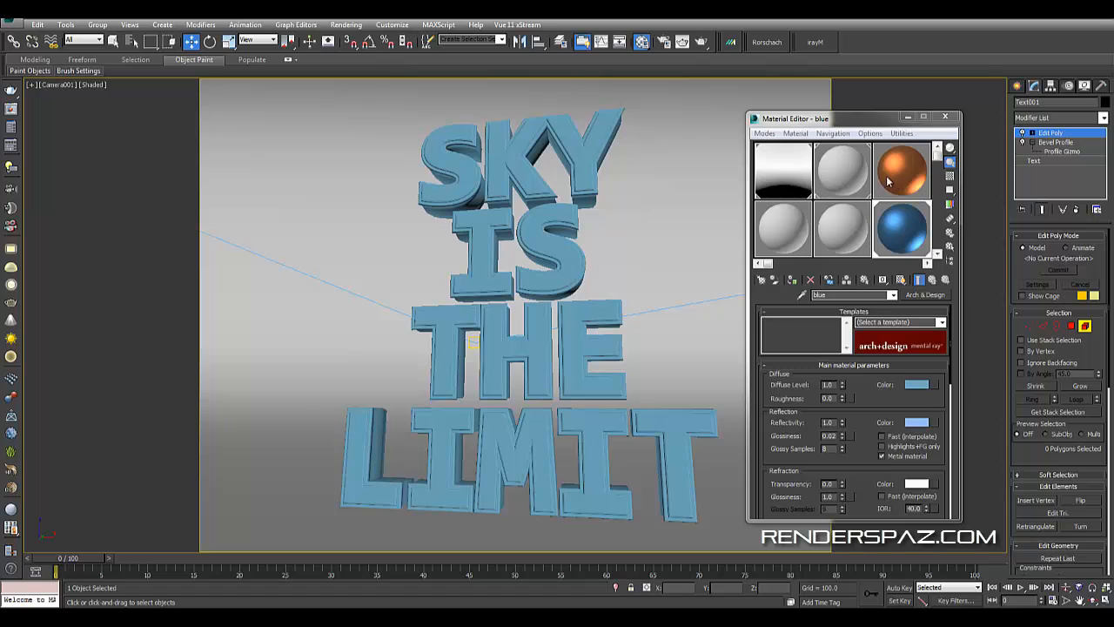
click(622, 188)
click(902, 174)
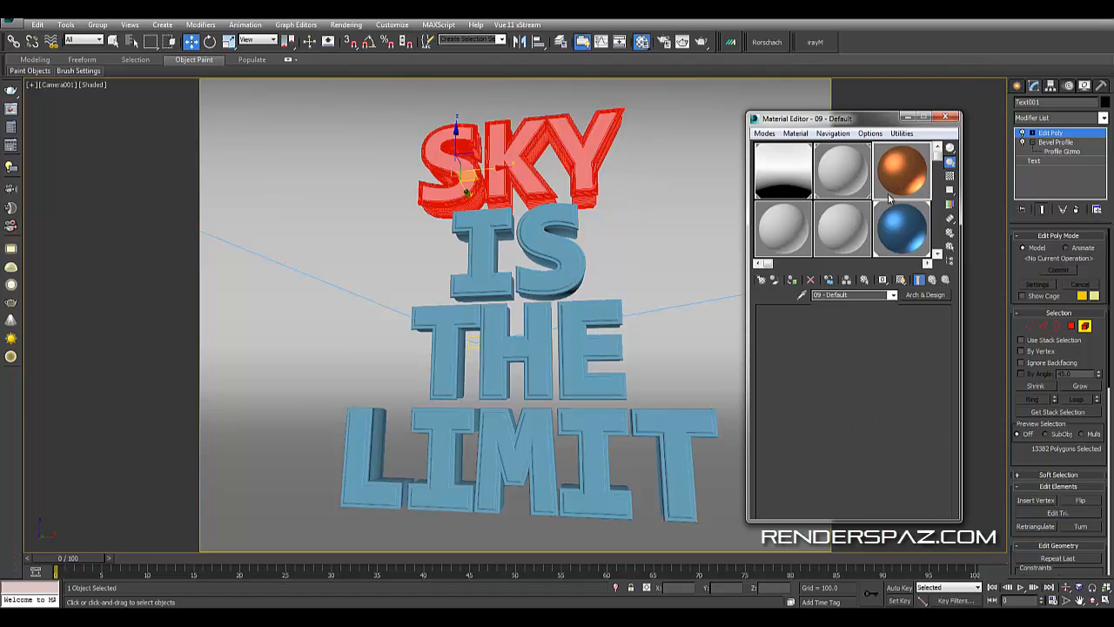
click(798, 282)
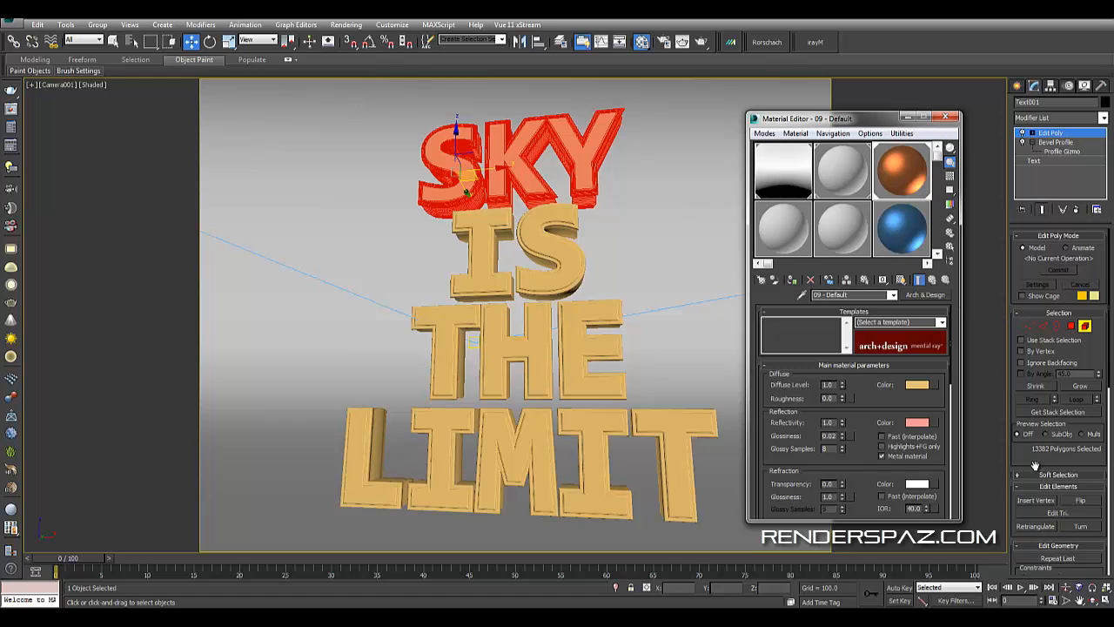
- Detach the selected letters of the word SKY from the text object
scroll(1029, 491, down, 2)
scroll(1030, 491, down, 2)
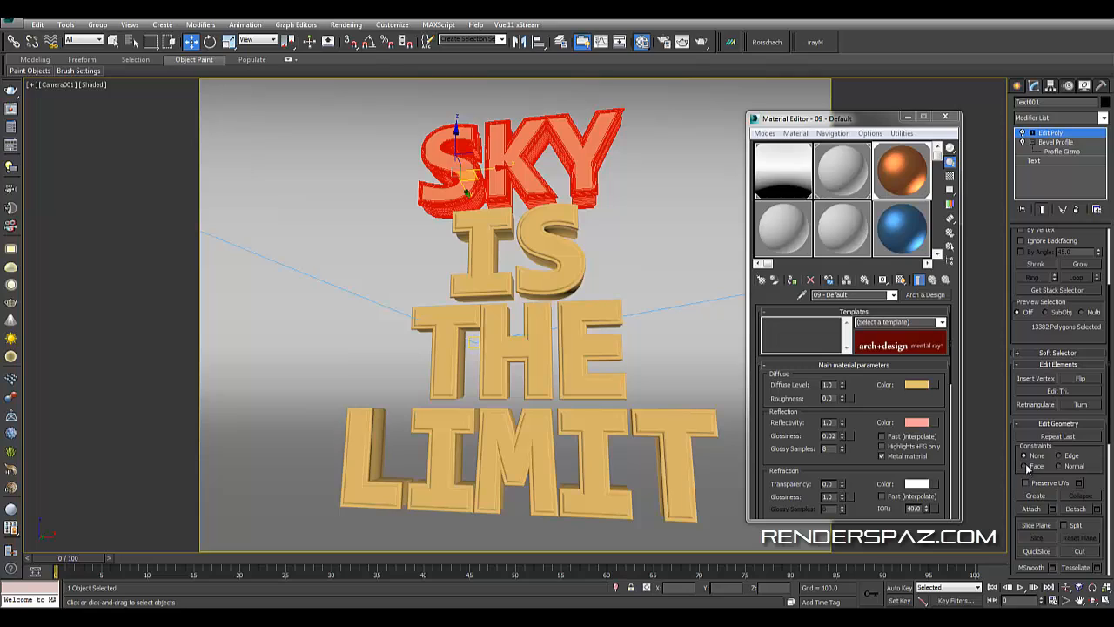
scroll(1027, 469, down, 1)
click(1081, 493)
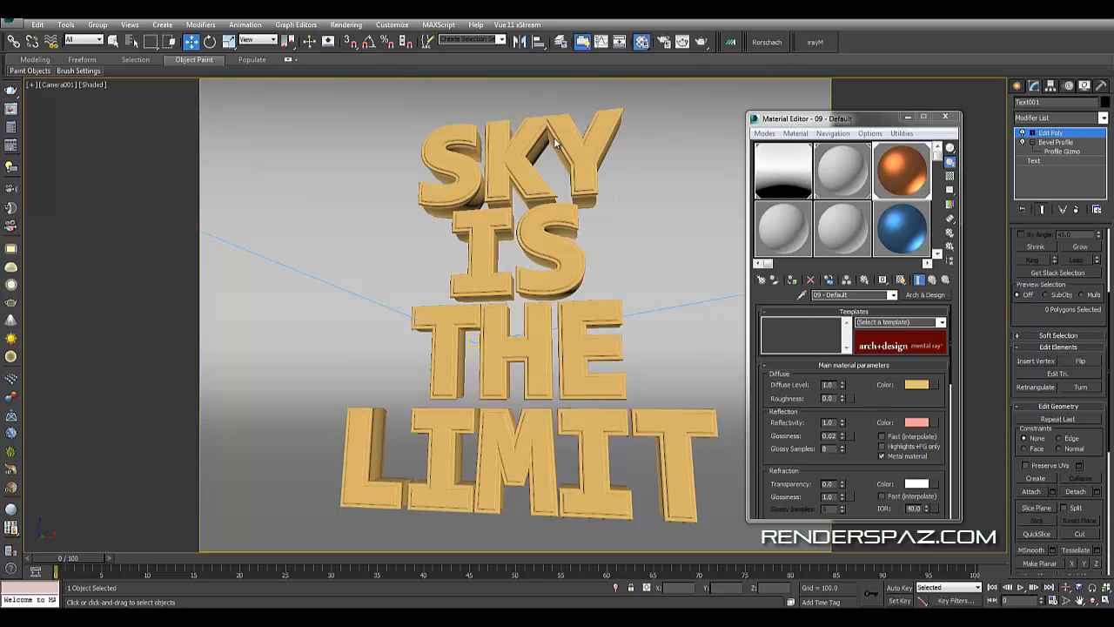
- Detach the letters of the word IS and assign the blue material to them
click(523, 242)
ctrl+click(472, 244)
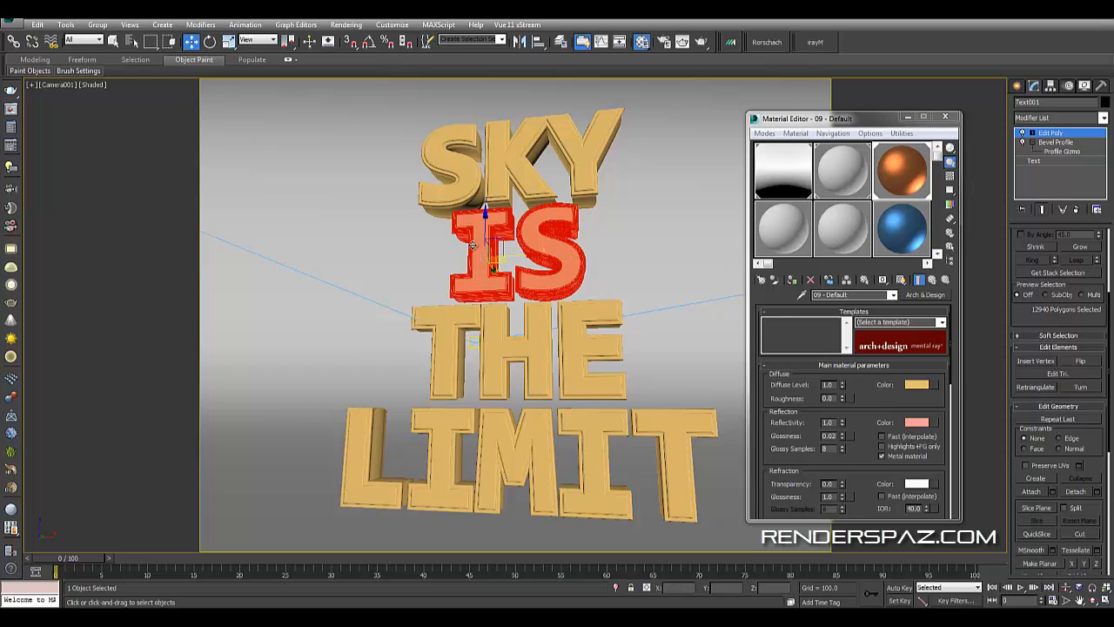
click(678, 307)
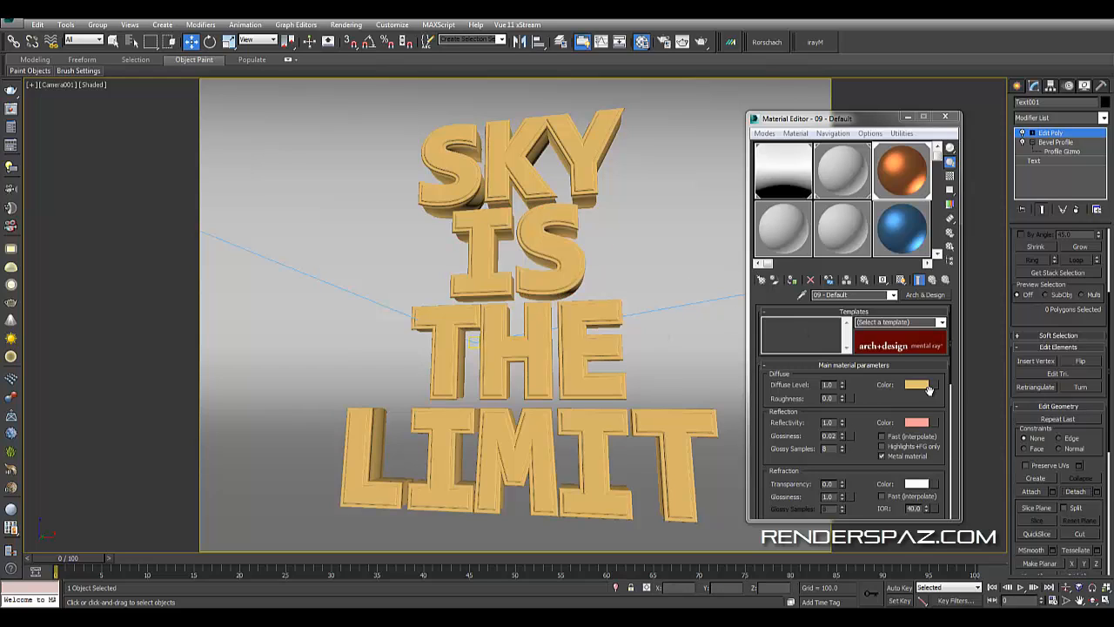
drag(901, 228, 548, 248)
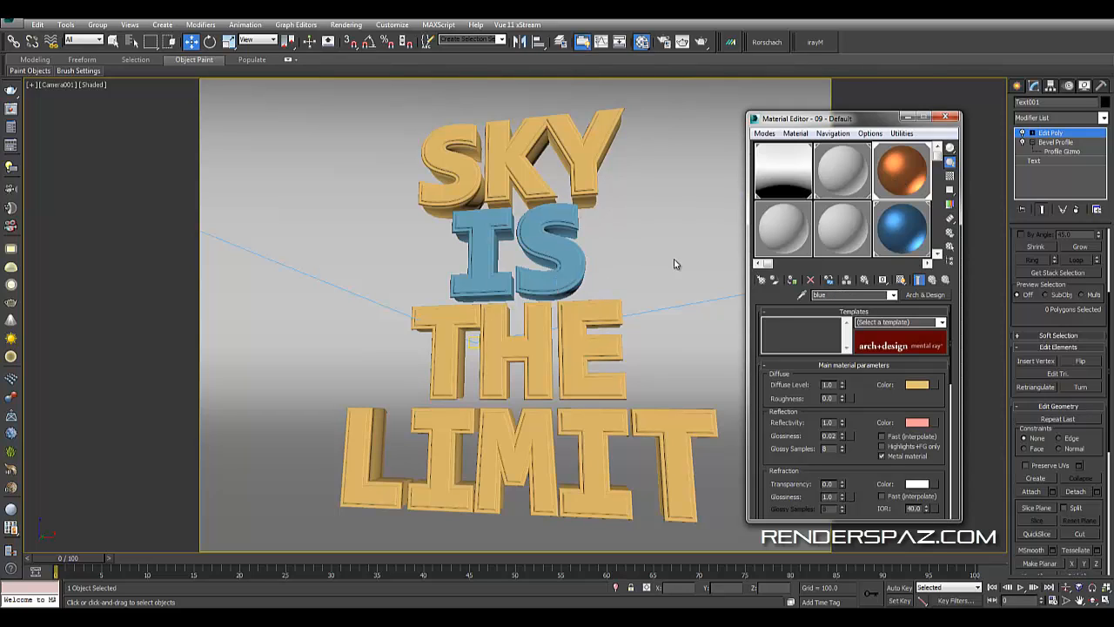
- Detach the letters of the word THE and assign the blue material to them
click(586, 366)
ctrl+click(537, 357)
ctrl+click(449, 357)
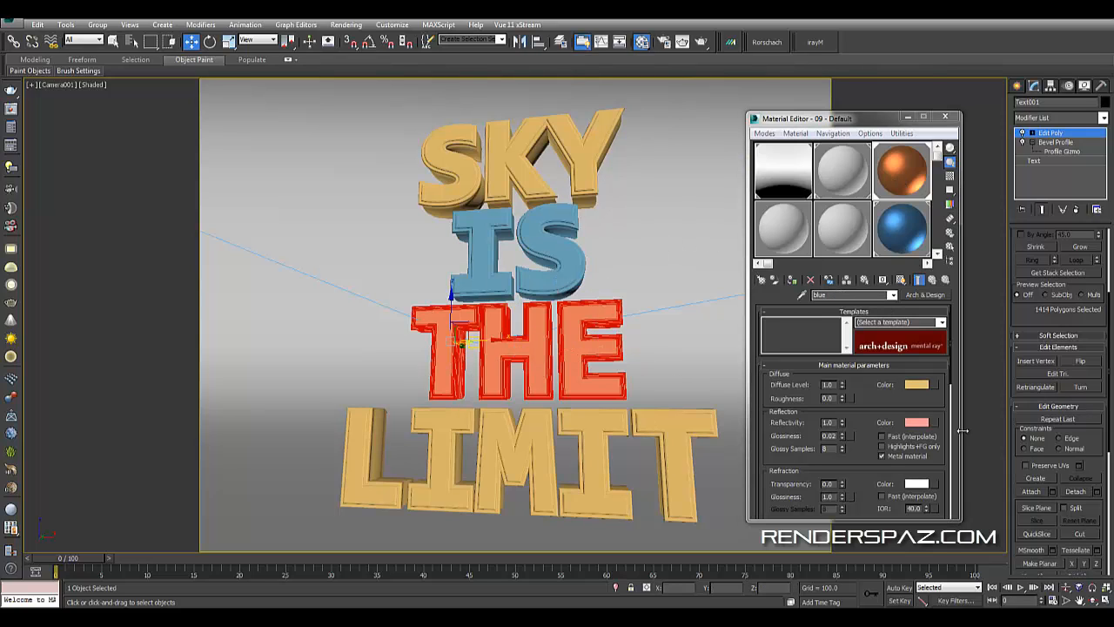
key(ctrl+d)
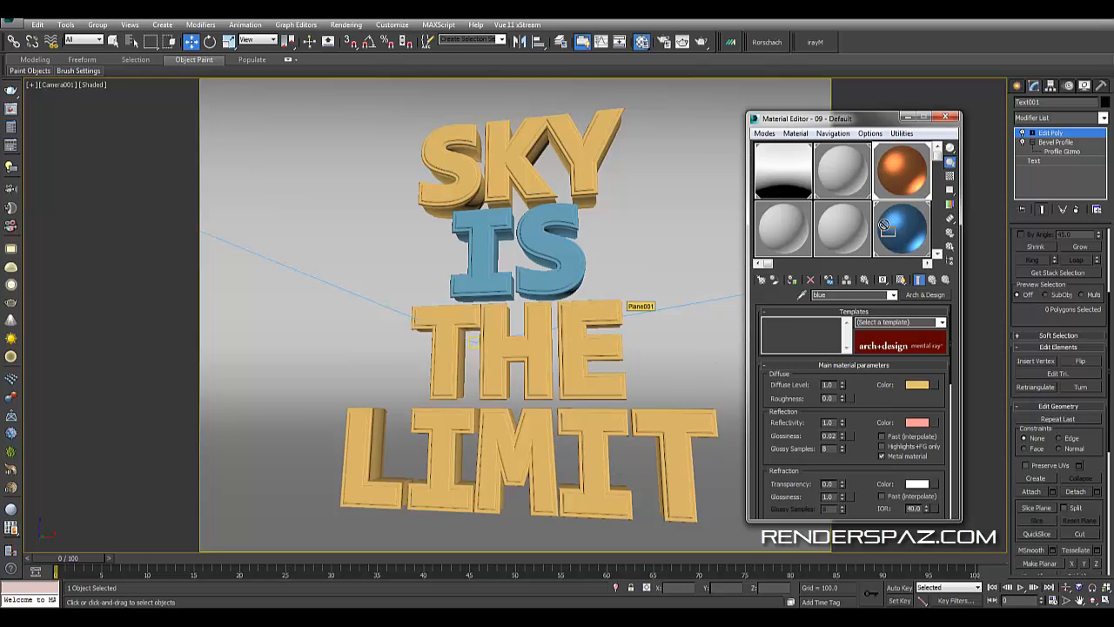
drag(565, 362, 567, 365)
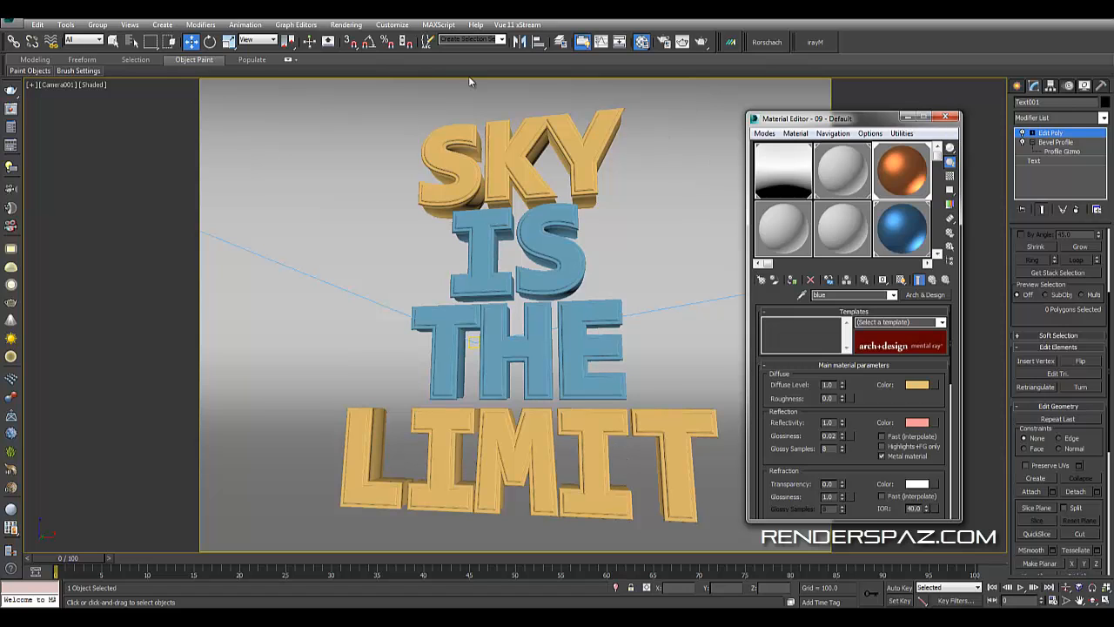
- Test-render the camera view to check the copper and blue words, stopping the render early and closing its window
click(345, 24)
click(350, 40)
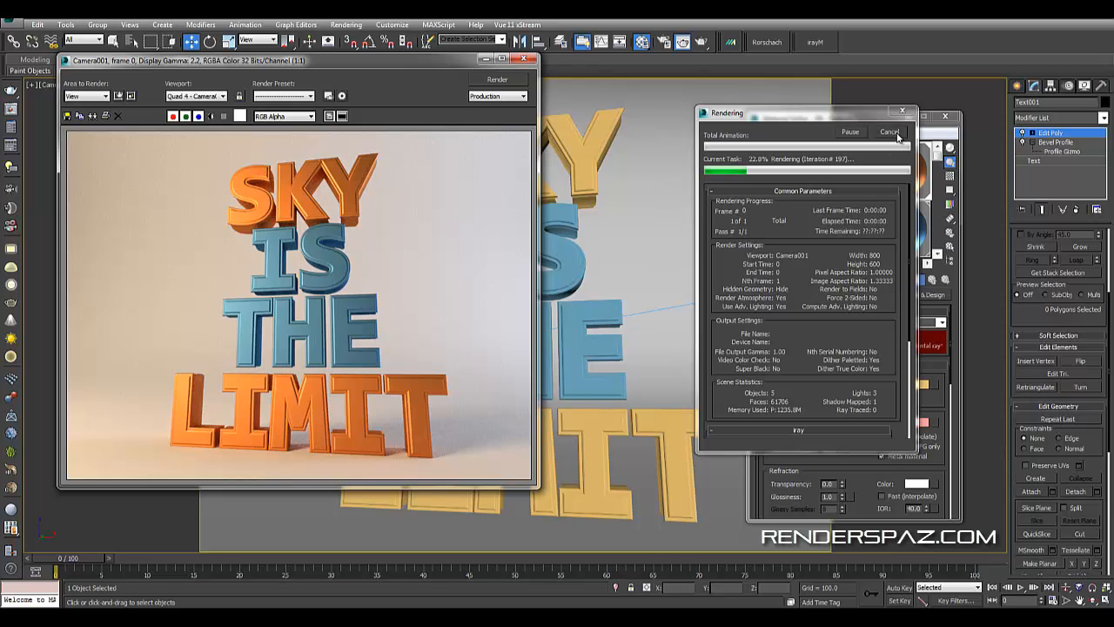
key(Escape)
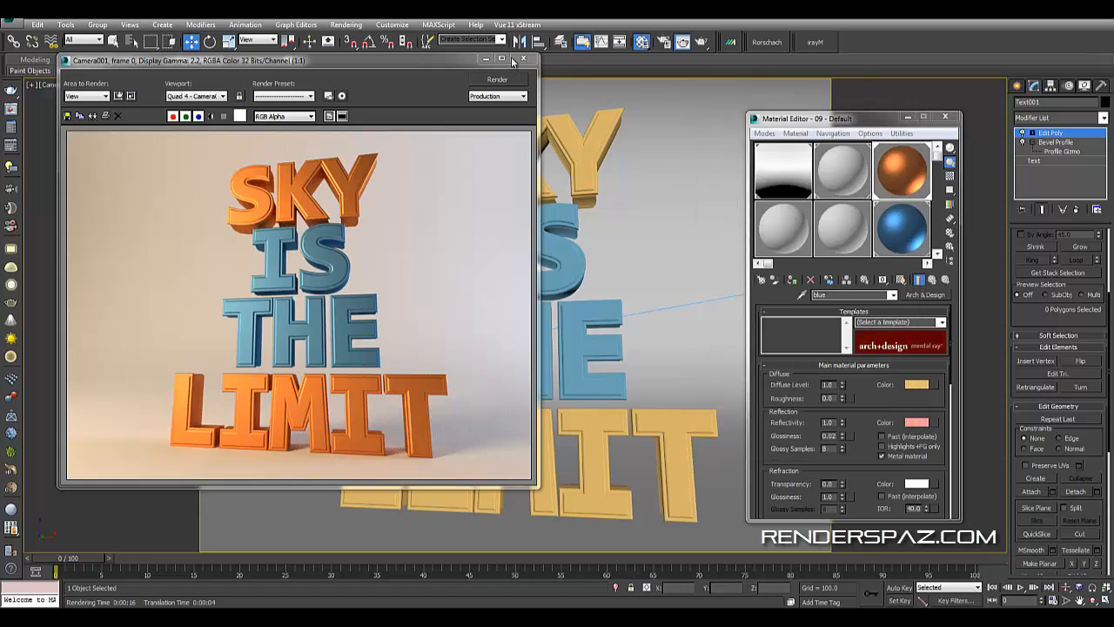
click(522, 59)
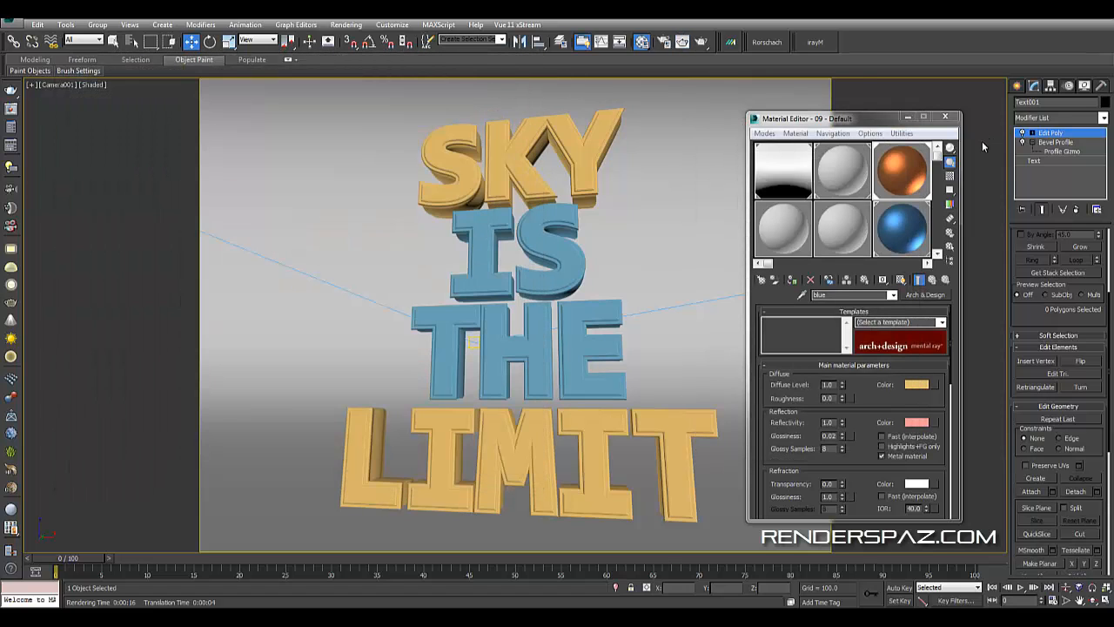
- Draw two spheres in front of the text in the top view, the second with a radius of about 9.7
click(945, 116)
key(t)
middle_drag(613, 326, 611, 299)
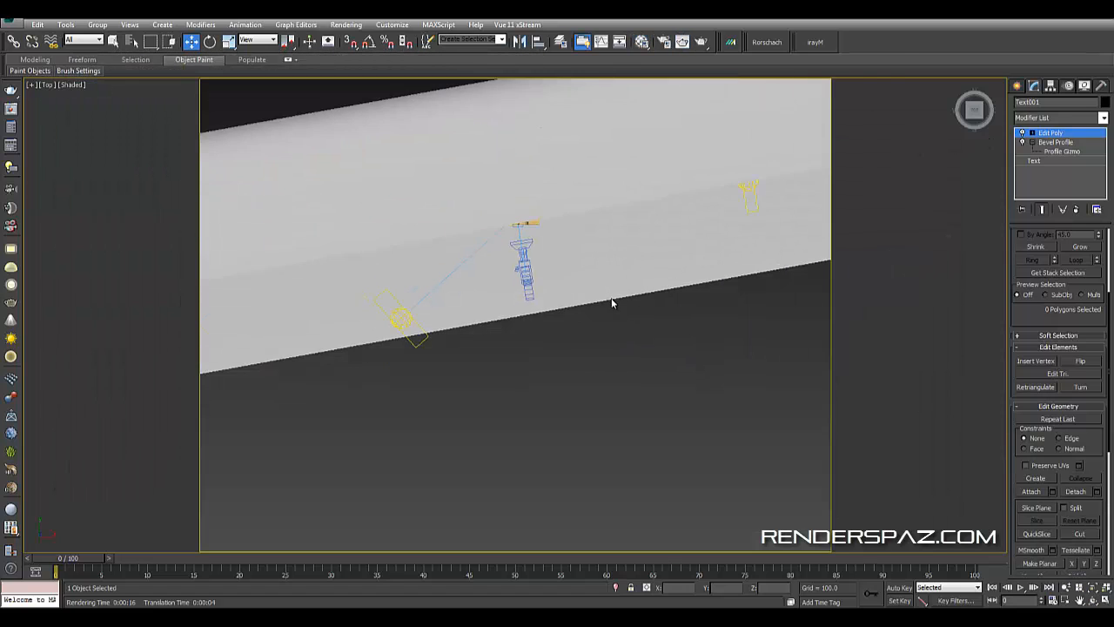
key(F3)
scroll(608, 286, up, 3)
scroll(565, 285, up, 3)
mouse_move(495, 240)
middle_down()
mouse_move(564, 285)
mouse_move(594, 354)
middle_up()
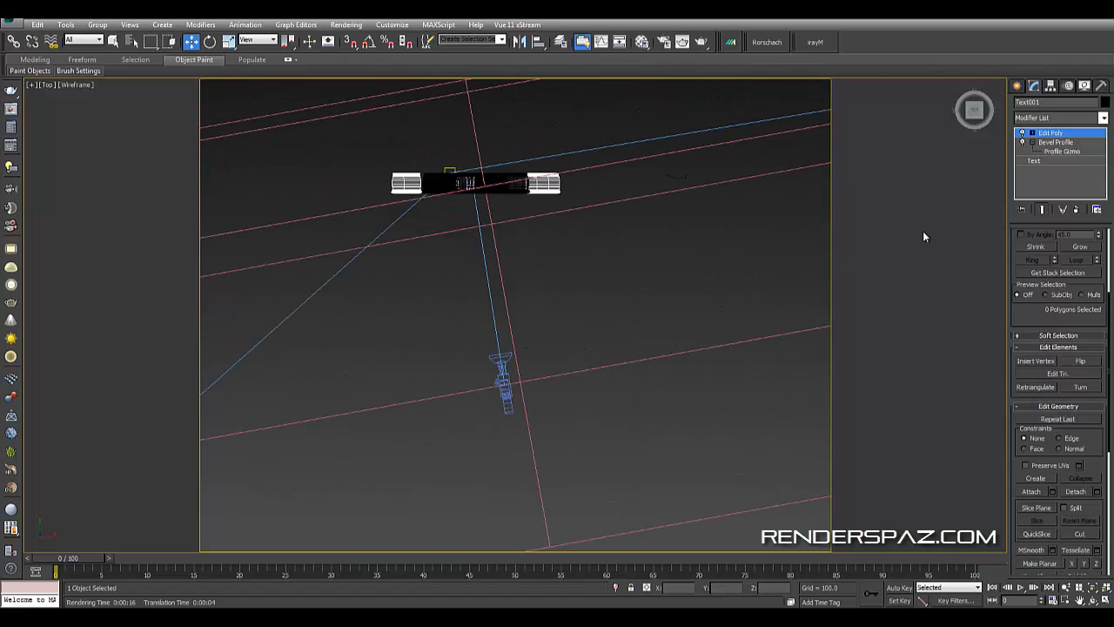
click(1017, 85)
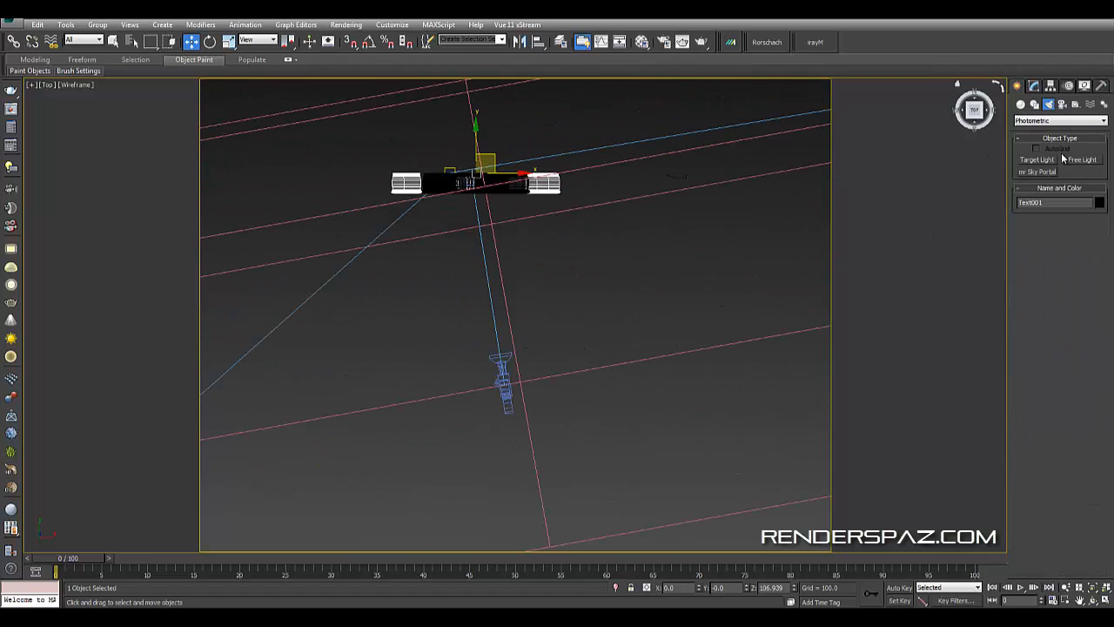
click(1022, 105)
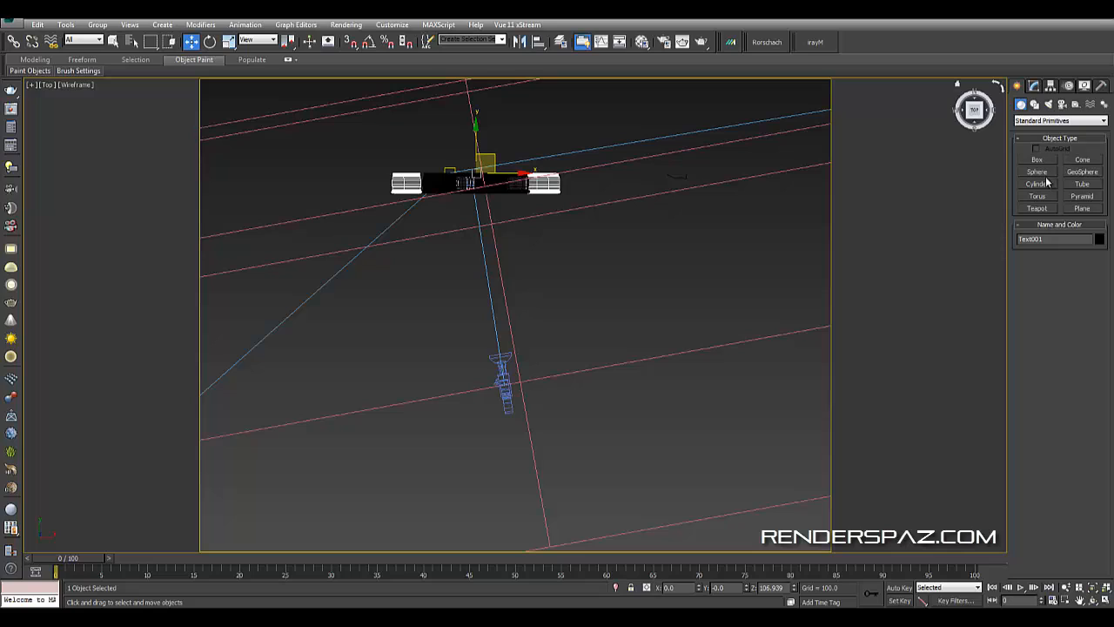
click(1035, 172)
drag(634, 267, 643, 266)
drag(435, 245, 449, 236)
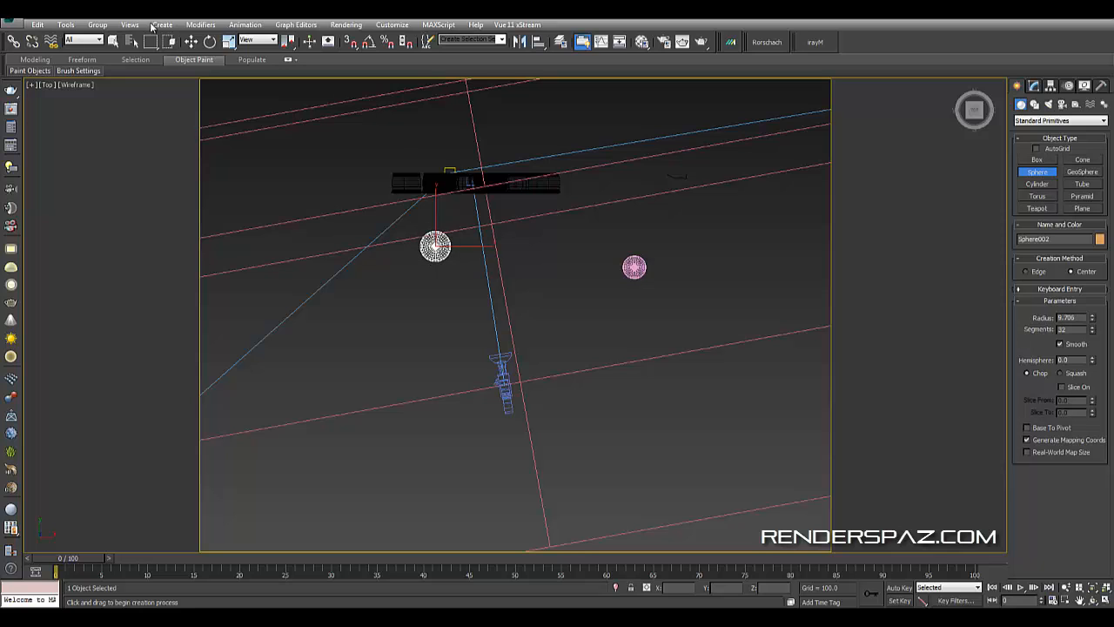
- Raise the orange sphere above the ground to a Z position of about 17.6
click(190, 42)
alt+middle_drag(520, 271, 485, 213)
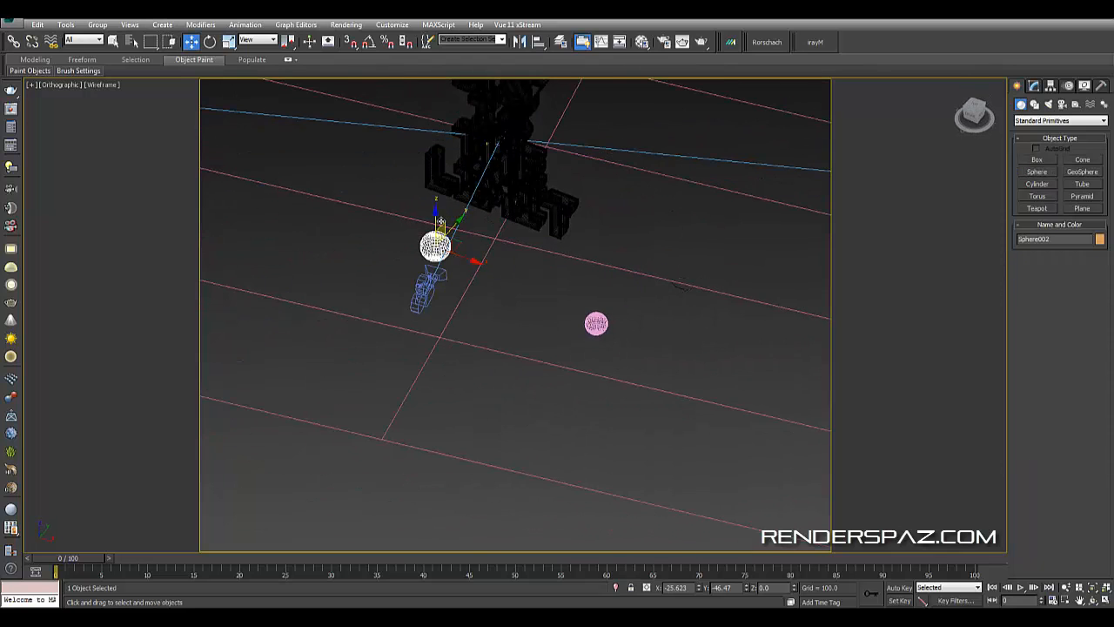
key(F3)
drag(440, 223, 430, 190)
alt+middle_drag(473, 228, 495, 223)
key(F3)
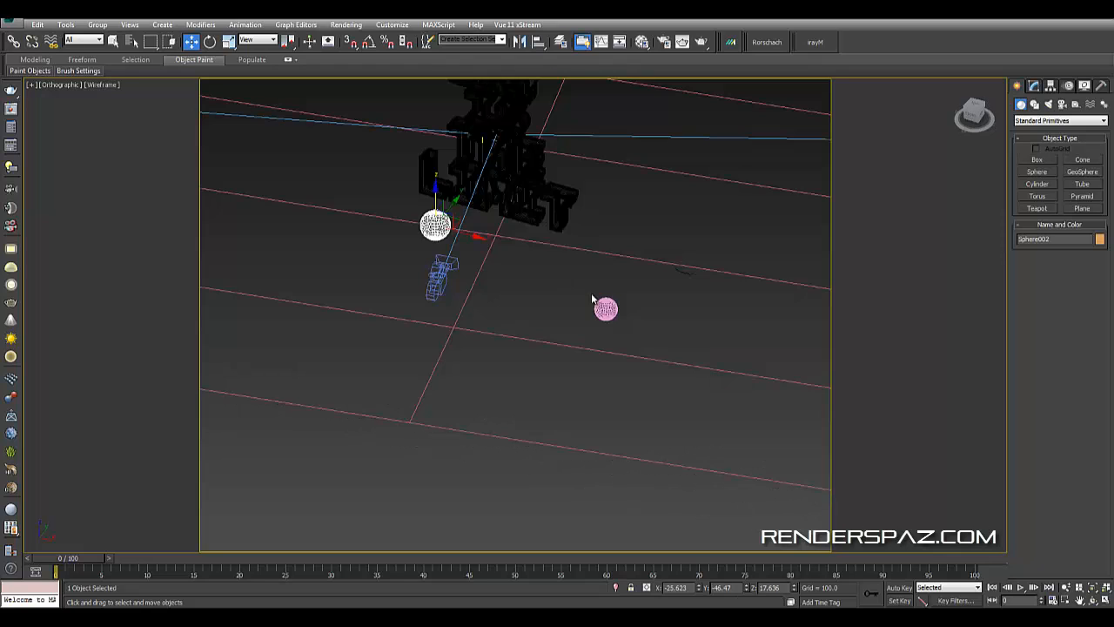
- Move the pink sphere up and nearer to the text, to about X 51.4, Y -24.2, Z 14, and return to the camera view
click(599, 305)
key(F3)
mouse_move(606, 281)
mouse_down()
mouse_move(605, 254)
mouse_move(567, 236)
mouse_up()
key(c)
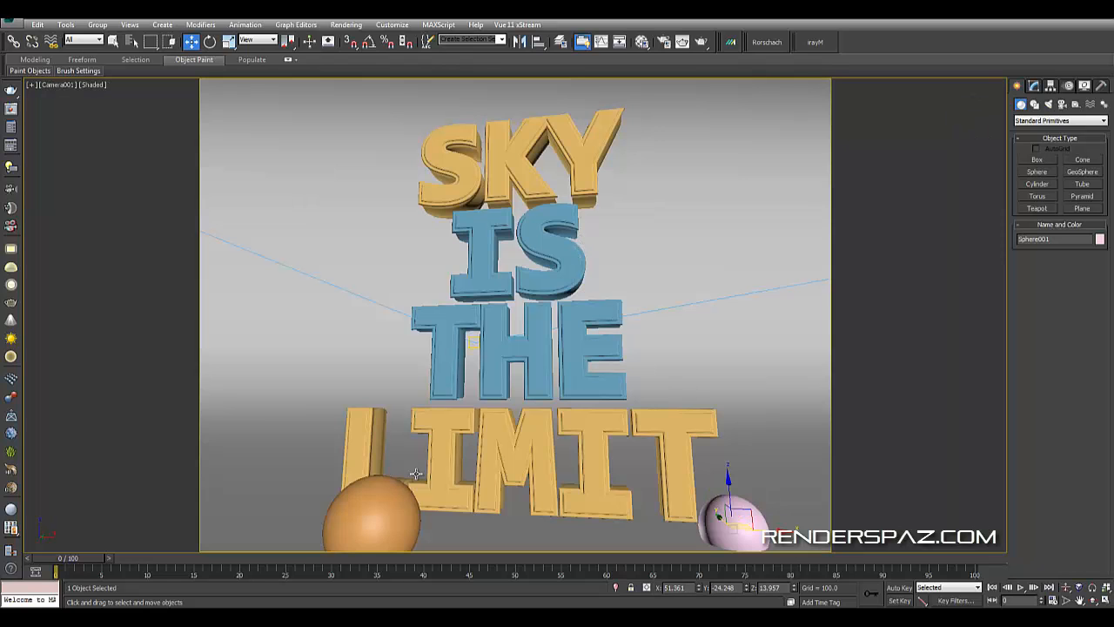
- Move the spheres outward, clear of LIMIT: orange to about X -46.3, Y -63, and pink to about X 56.1, Y -20, Z 18.1
click(374, 512)
drag(400, 508, 231, 525)
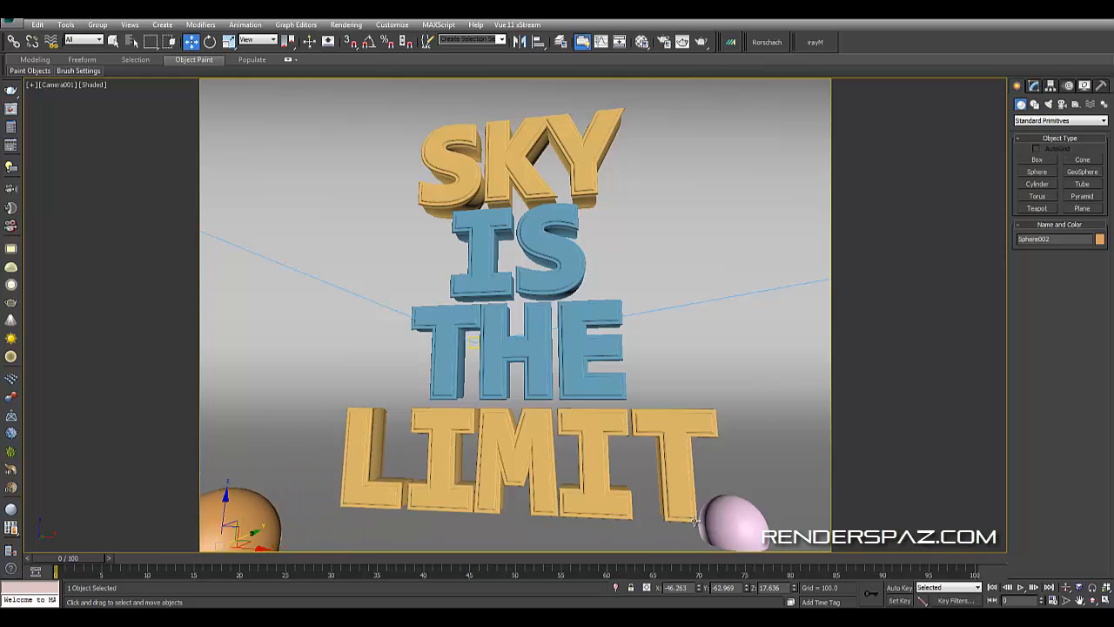
click(714, 519)
drag(729, 493, 784, 504)
click(243, 520)
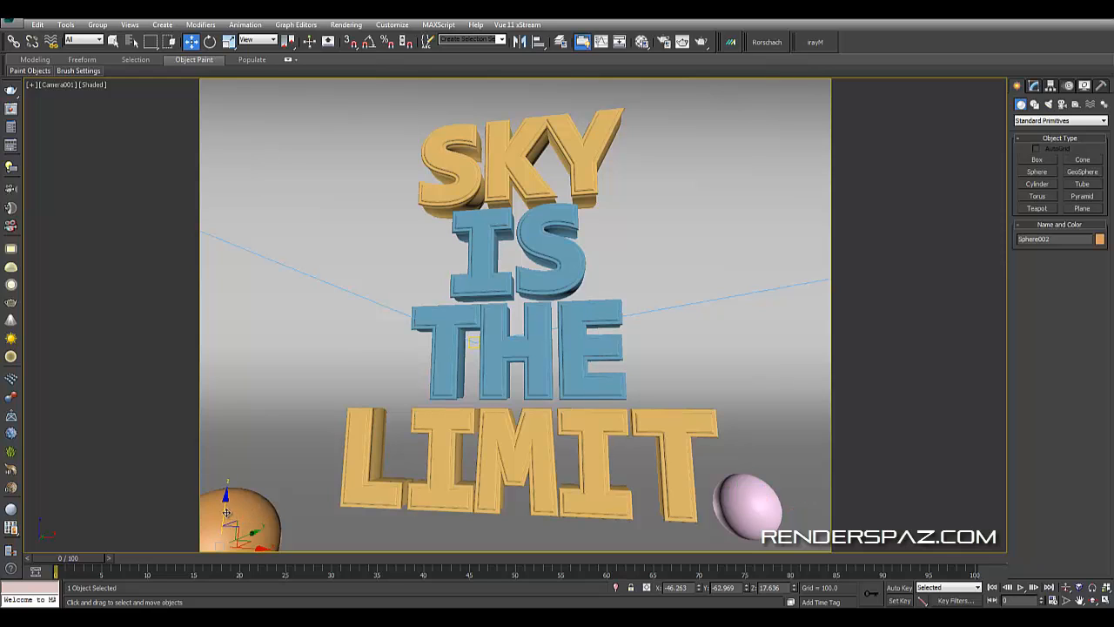
click(749, 503)
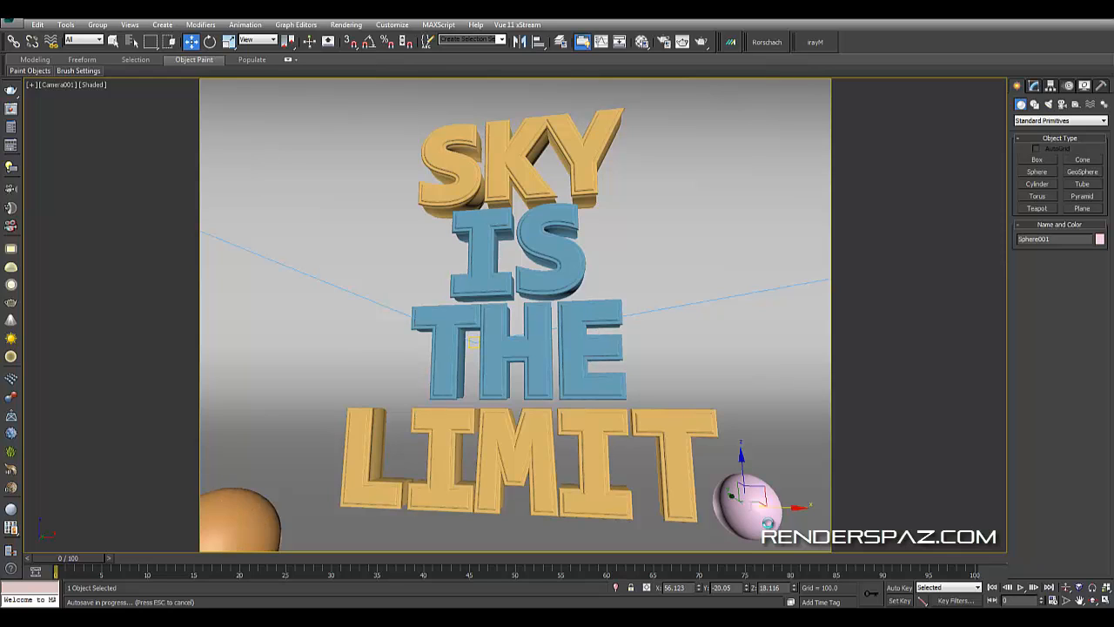
- Change the 08 - Default material to Arch & Design and apply the Chrome template to it
key(m)
click(846, 230)
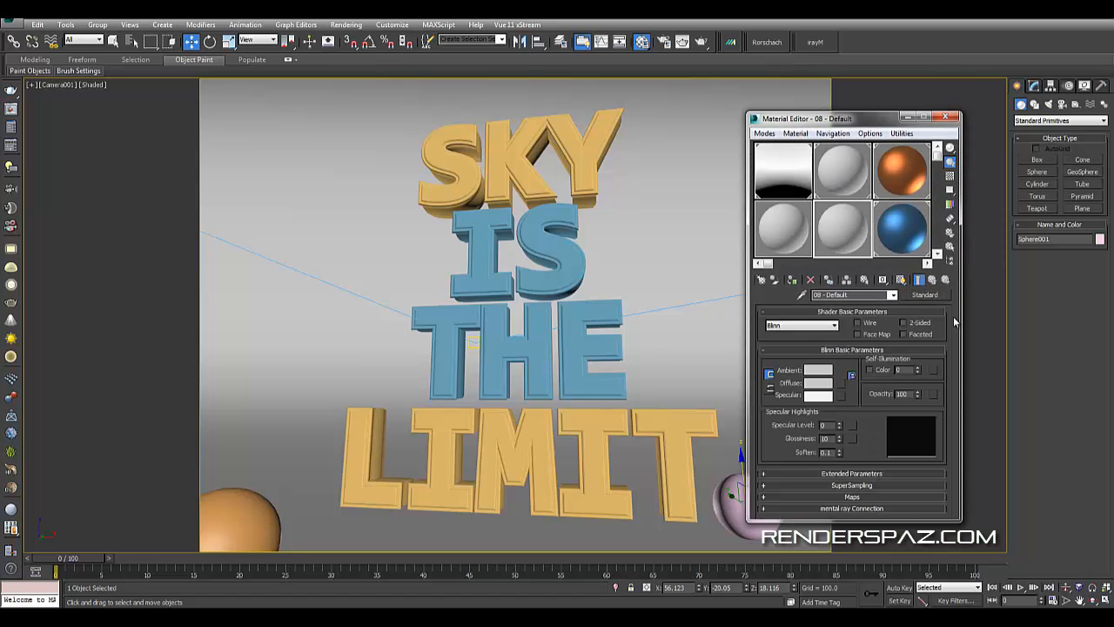
click(926, 295)
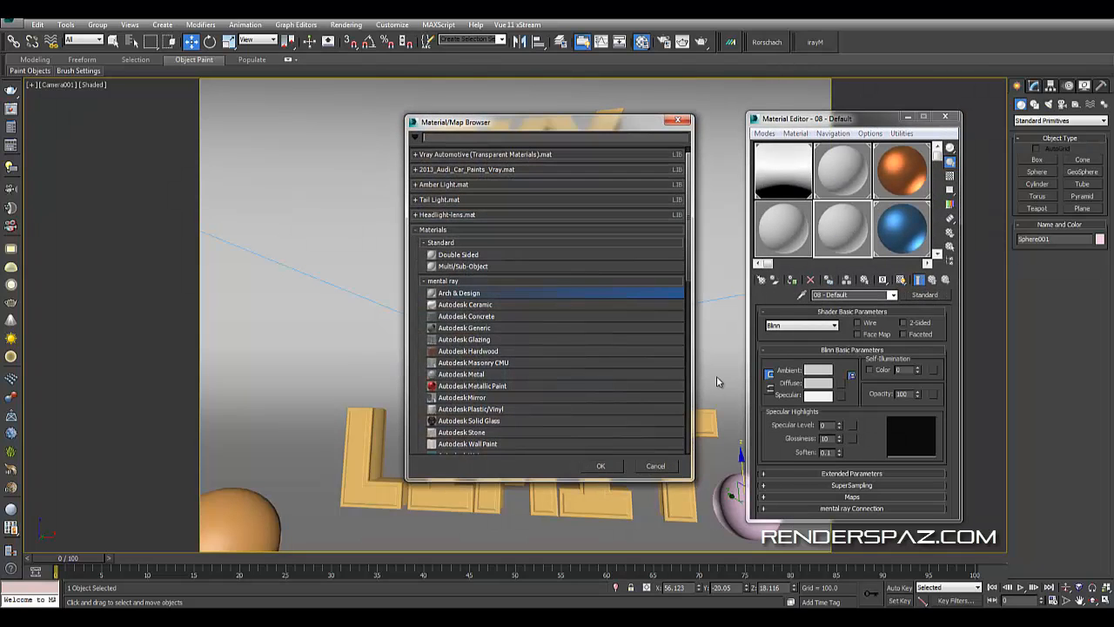
double_click(471, 293)
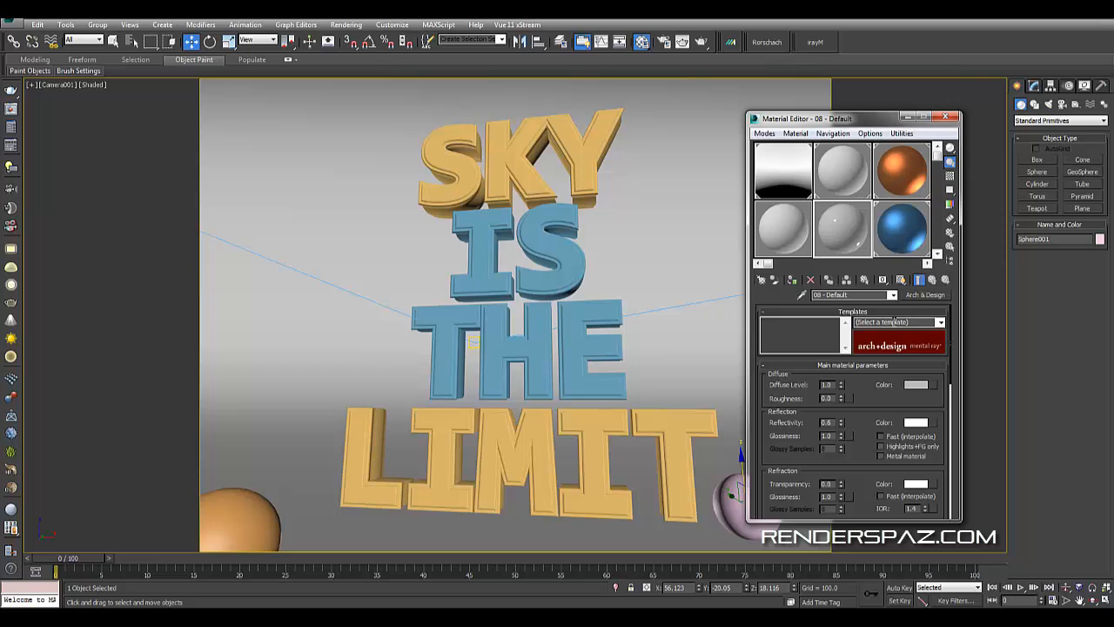
click(941, 323)
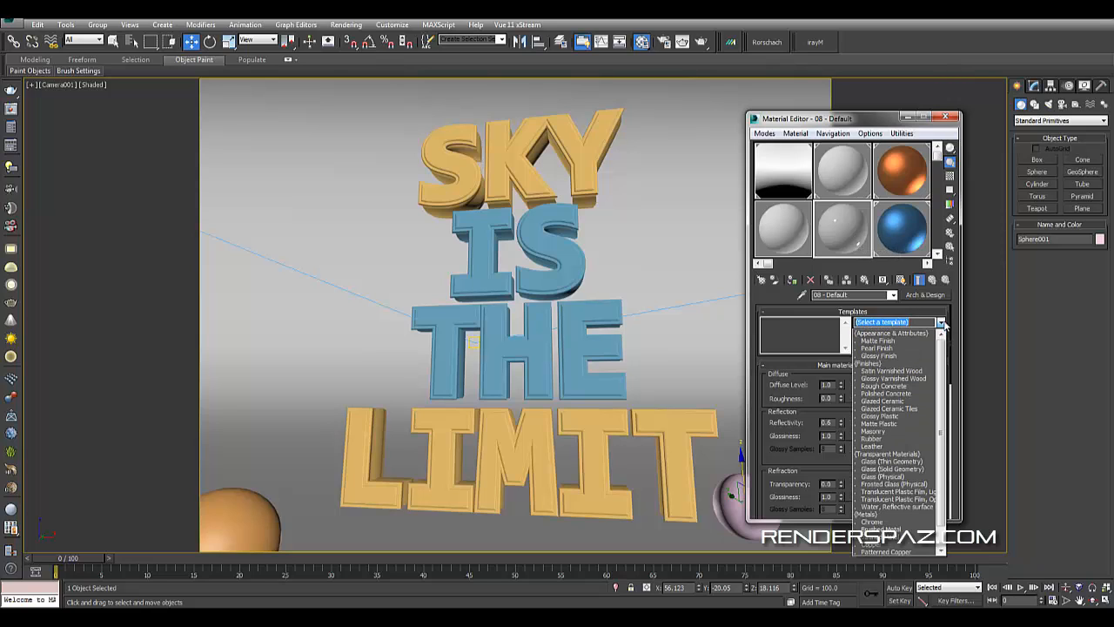
scroll(905, 389, down, 2)
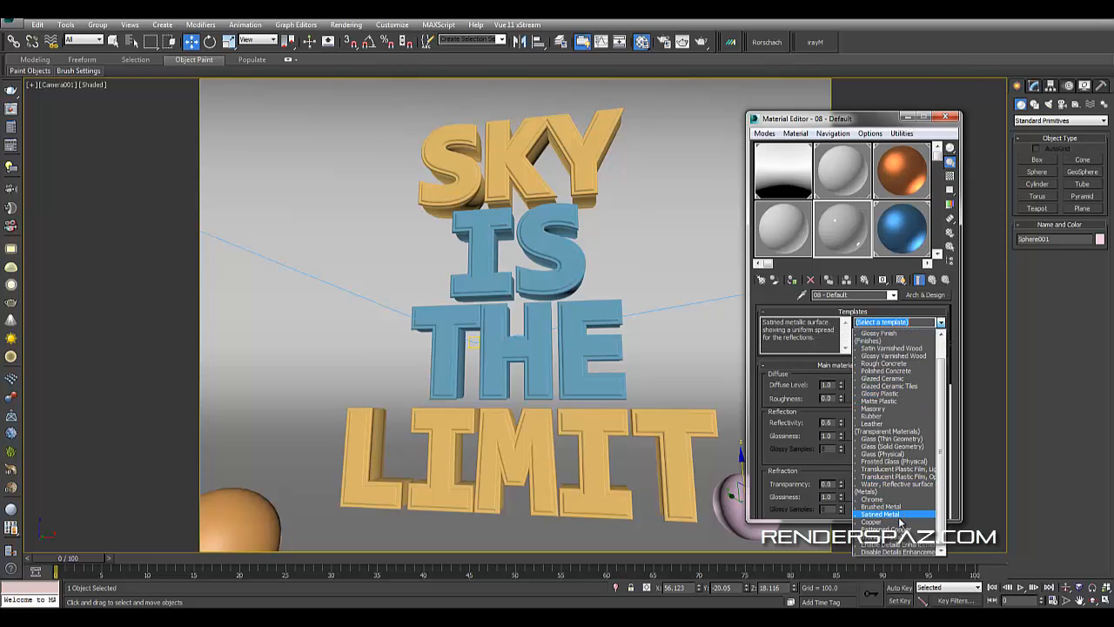
click(898, 500)
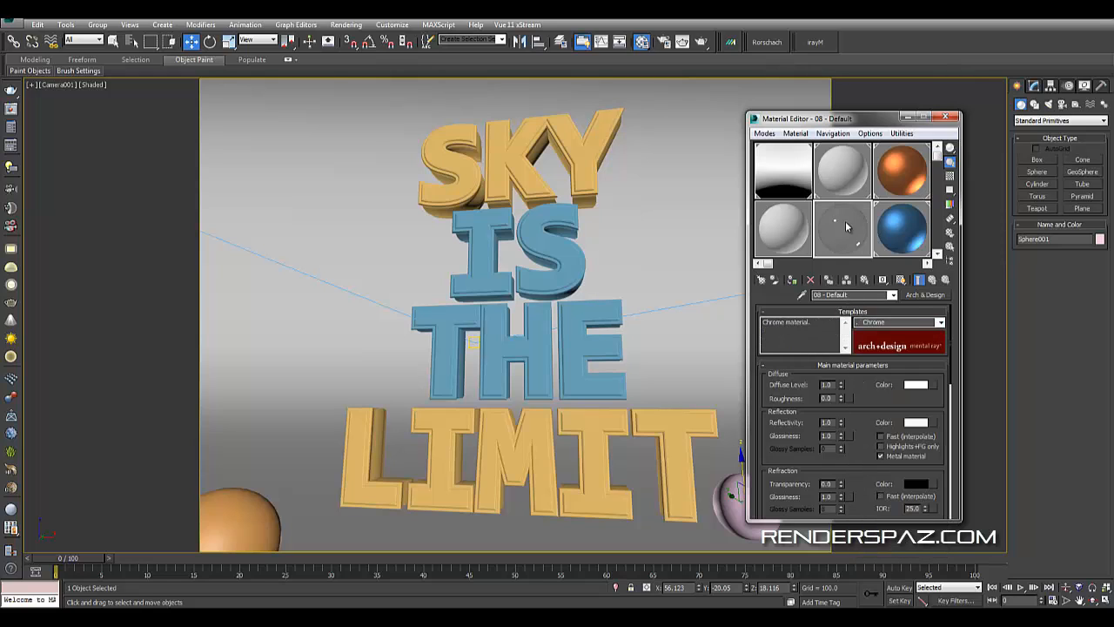
- Assign the chrome 08 - Default material to both the pink and the orange spheres
drag(857, 121, 965, 123)
drag(950, 245, 760, 496)
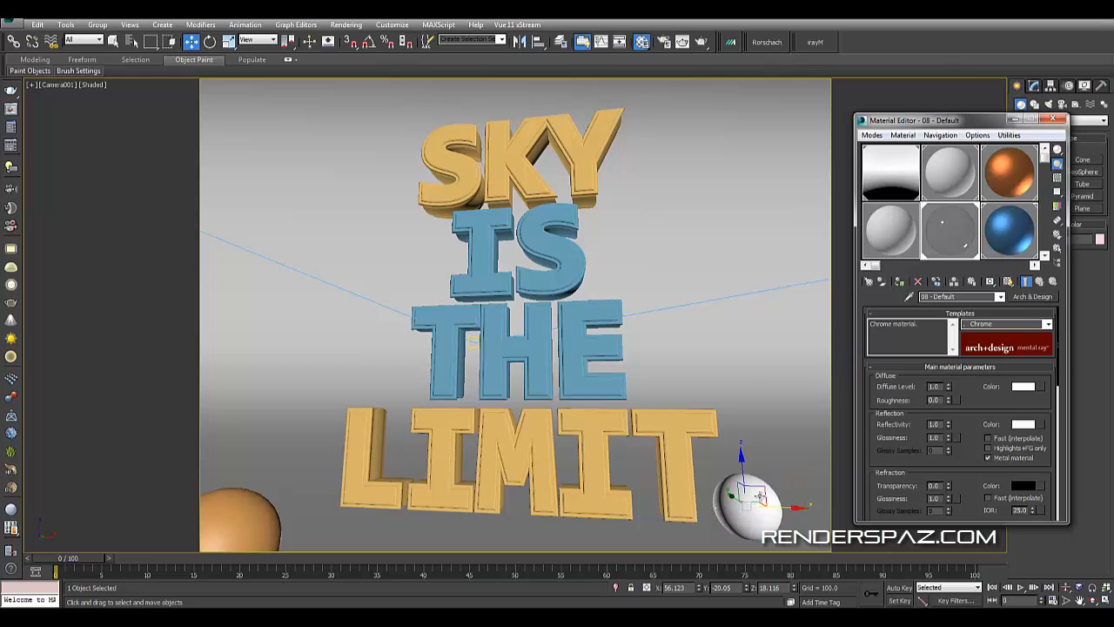
double_click(949, 232)
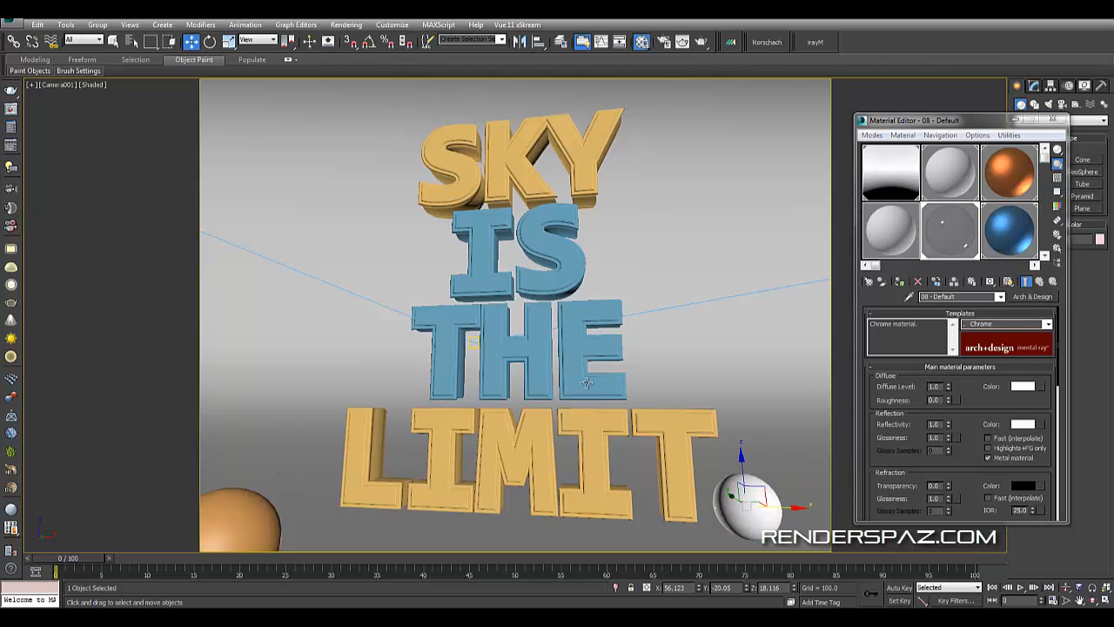
drag(949, 232, 252, 531)
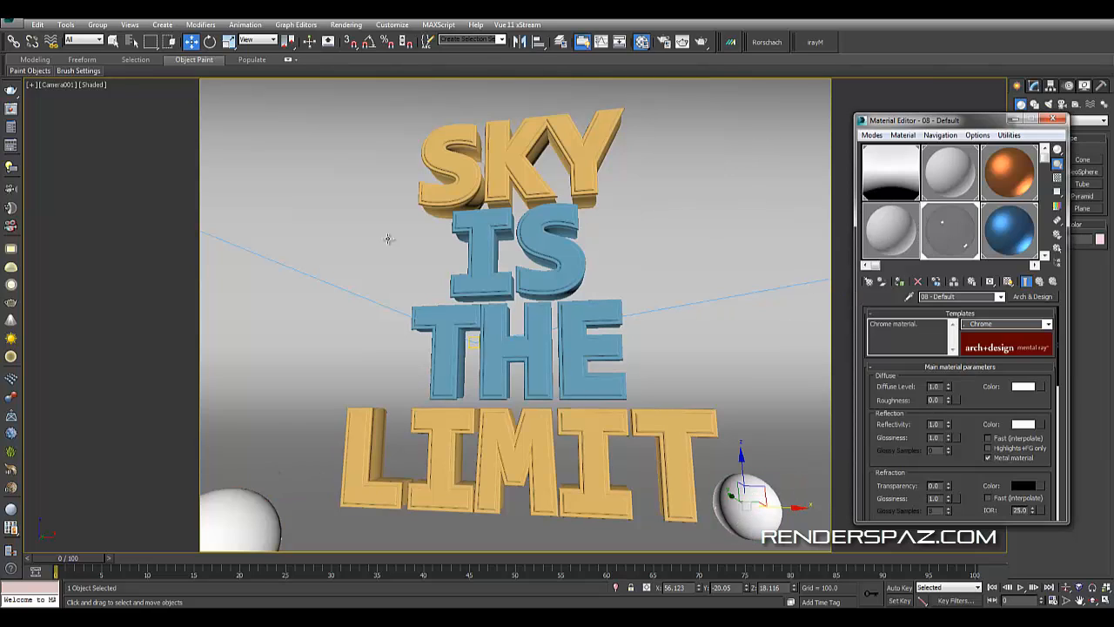
- Select the backdrop, change its 02 - Default material to Arch & Design and apply the Matte Plastic template
click(339, 255)
click(1010, 230)
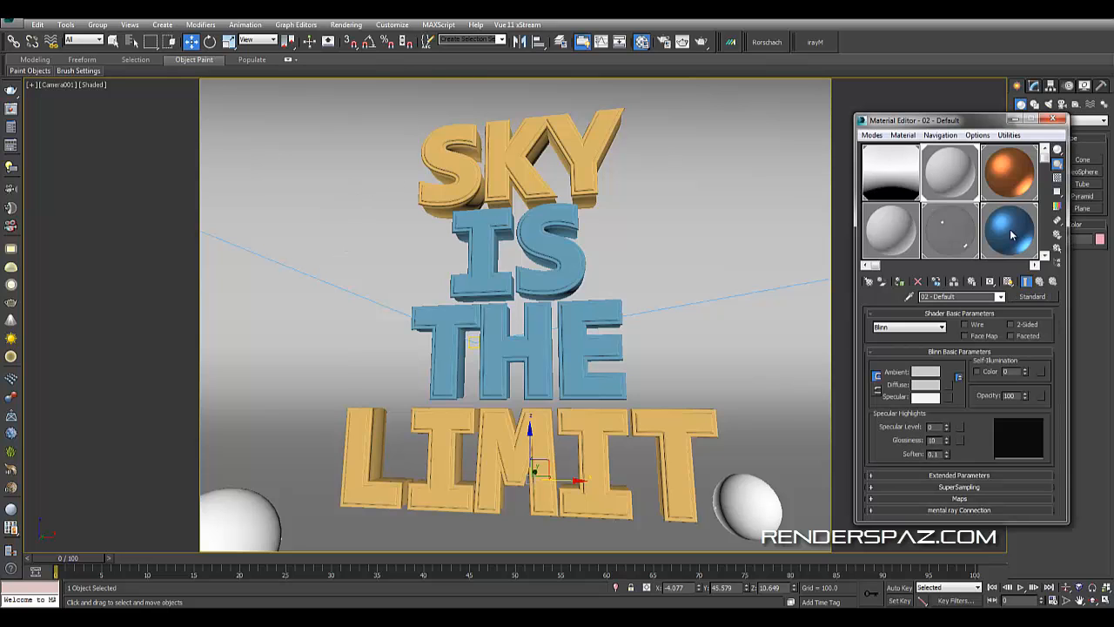
click(1032, 296)
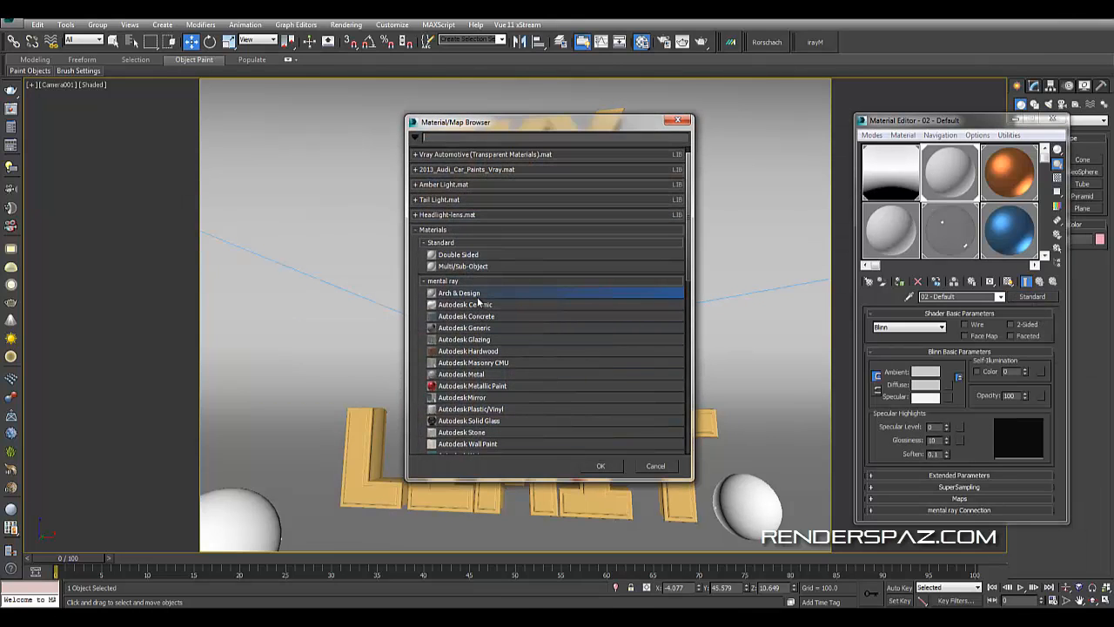
double_click(477, 299)
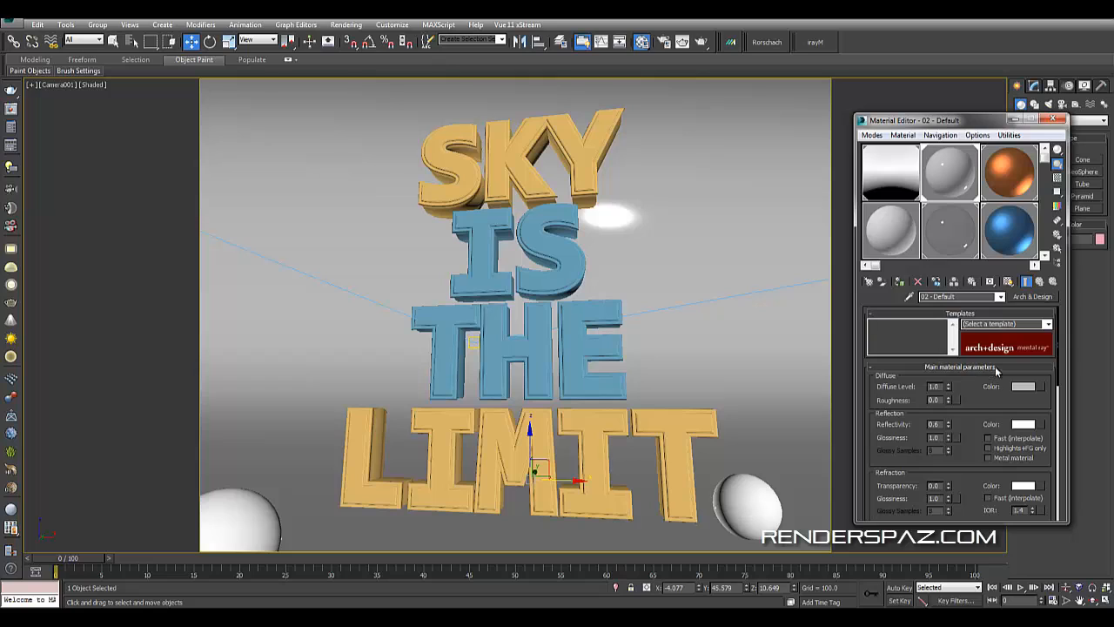
click(1052, 322)
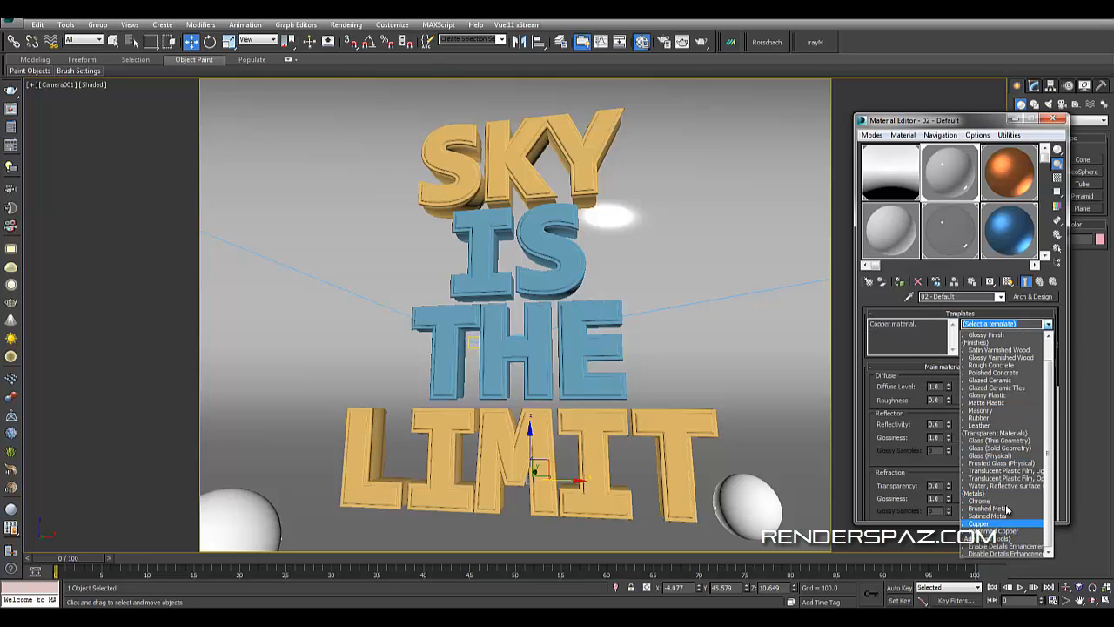
click(1001, 401)
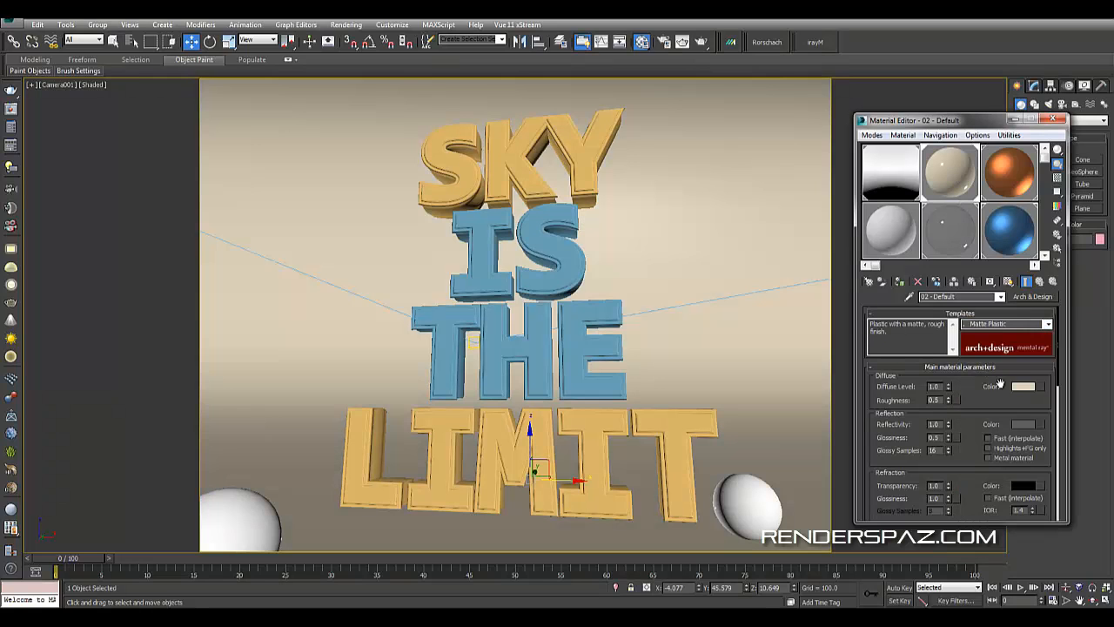
- Set the 02 - Default diffuse color to a light neutral grey of about 0.847, glossiness to 0.08 and roughness to 0.18
click(1022, 385)
drag(332, 128, 340, 169)
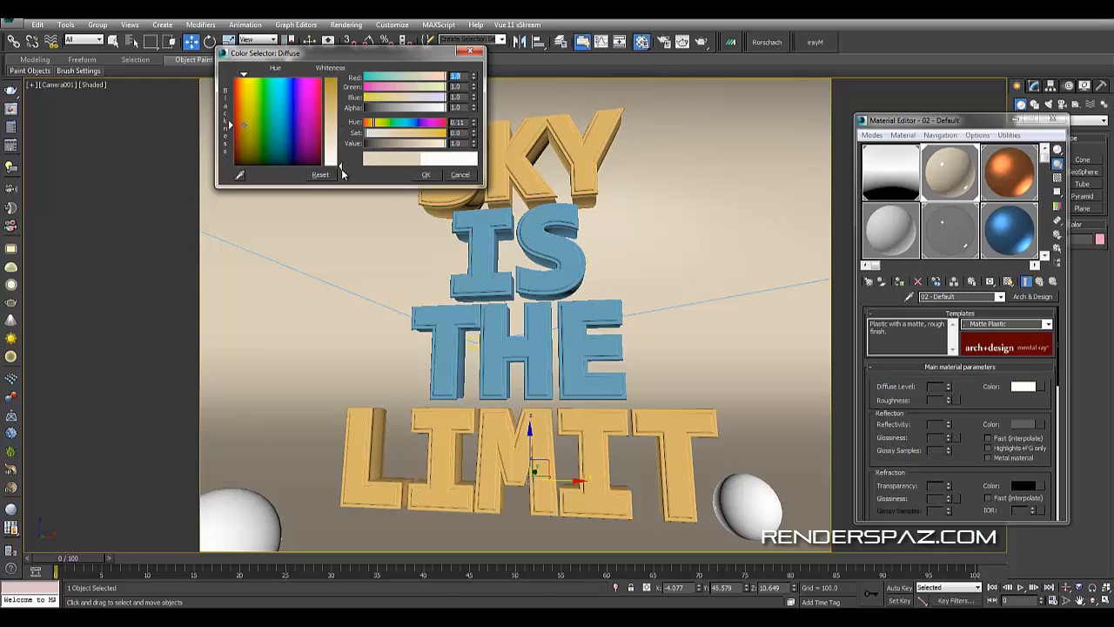
drag(253, 127, 258, 200)
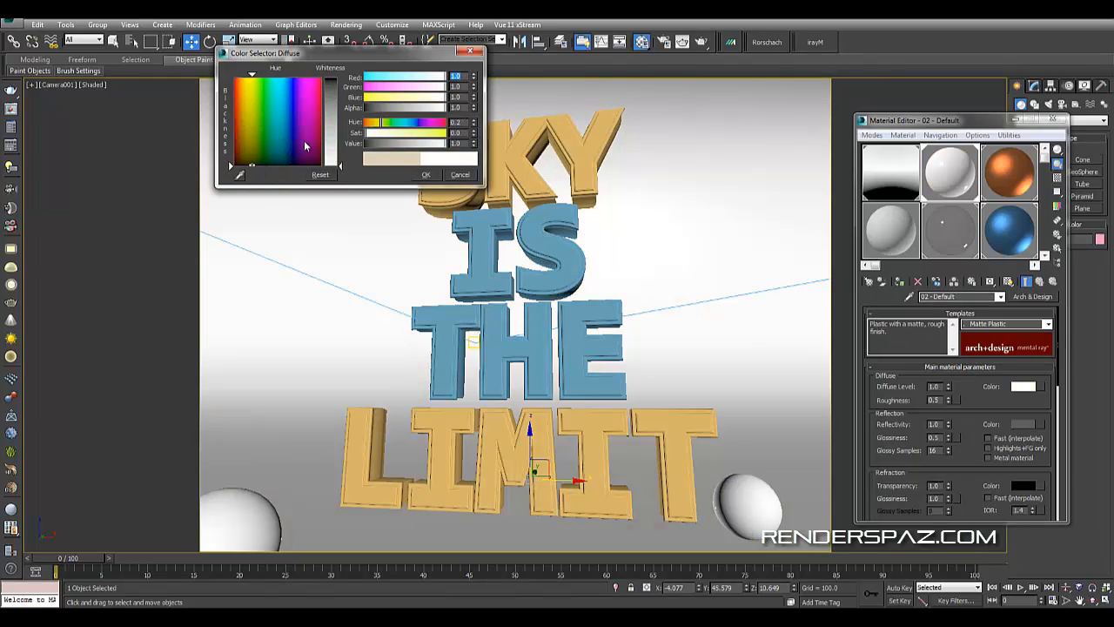
drag(340, 165, 339, 159)
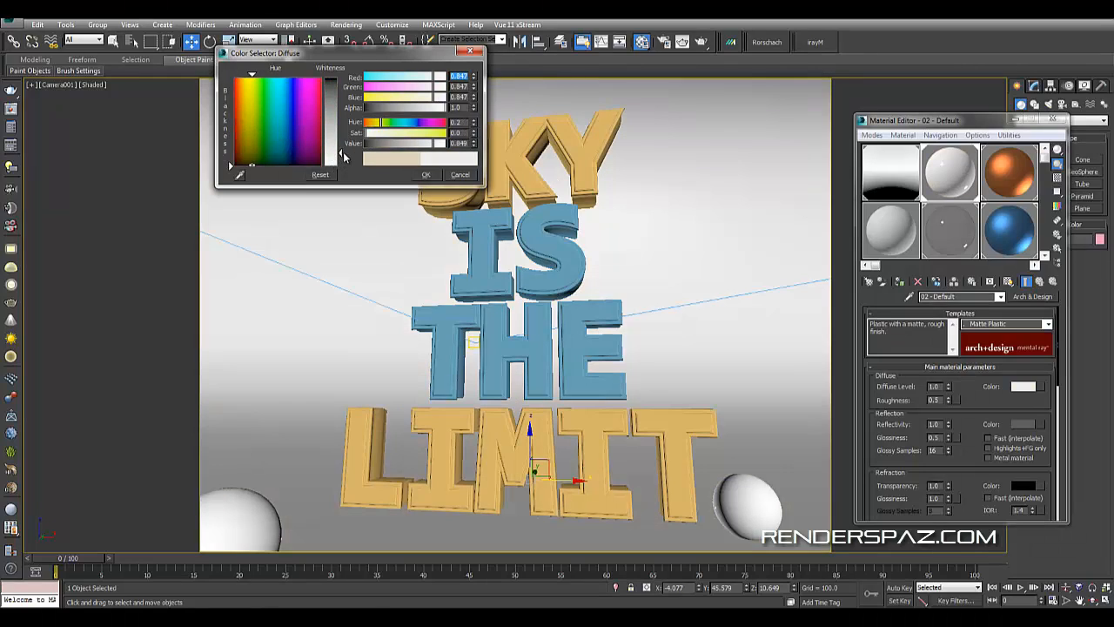
click(425, 174)
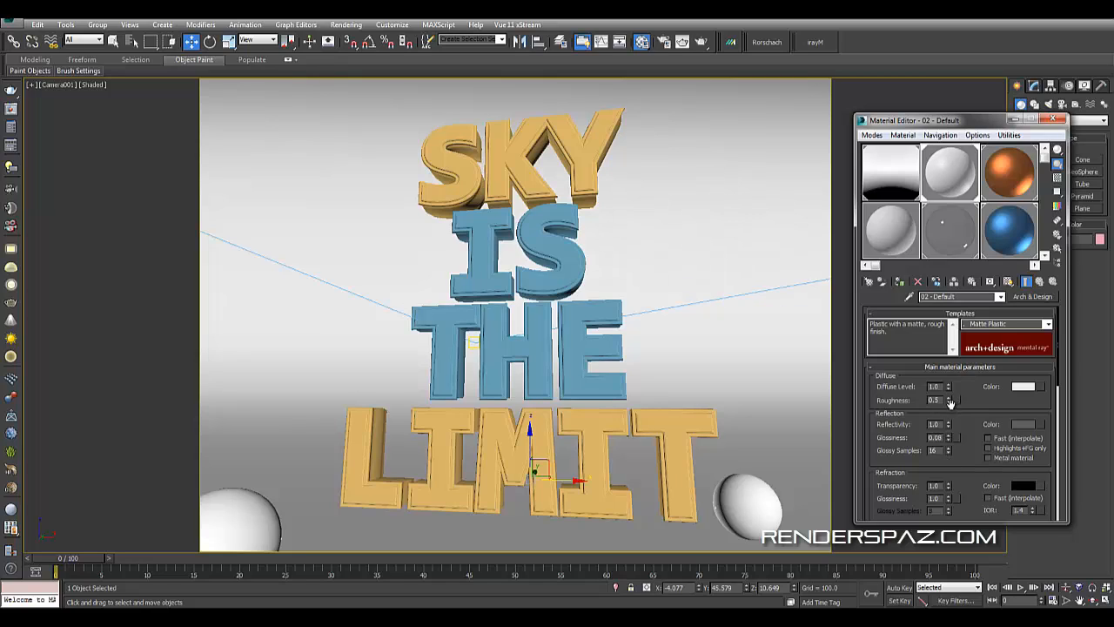
drag(949, 401, 949, 408)
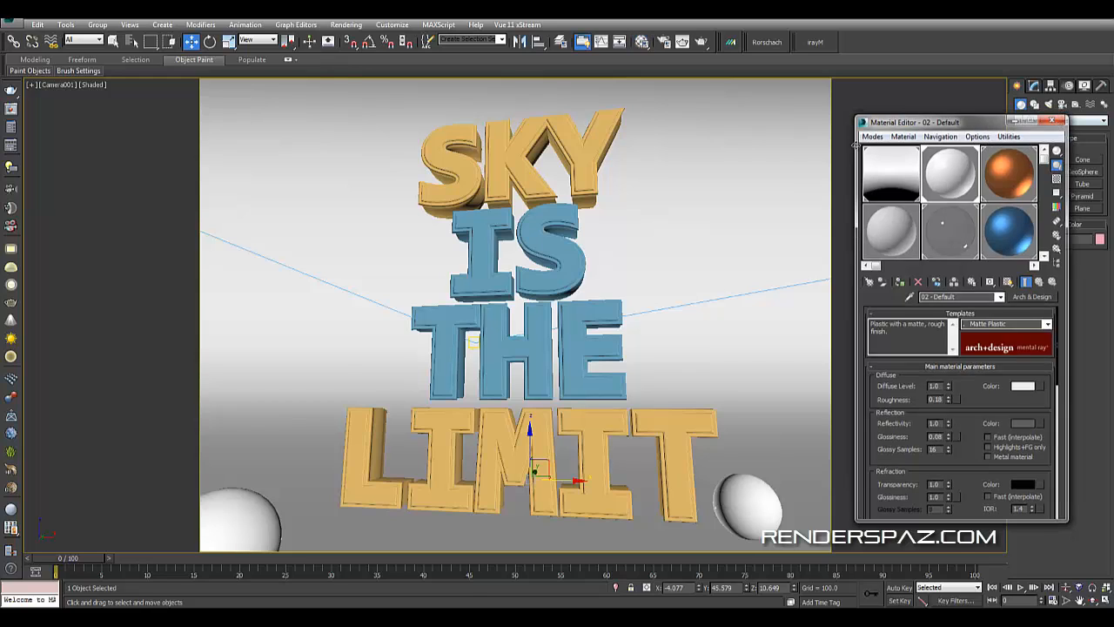
- Close the Material Editor and render the camera view with the new backdrop material
click(1055, 120)
click(345, 24)
click(354, 39)
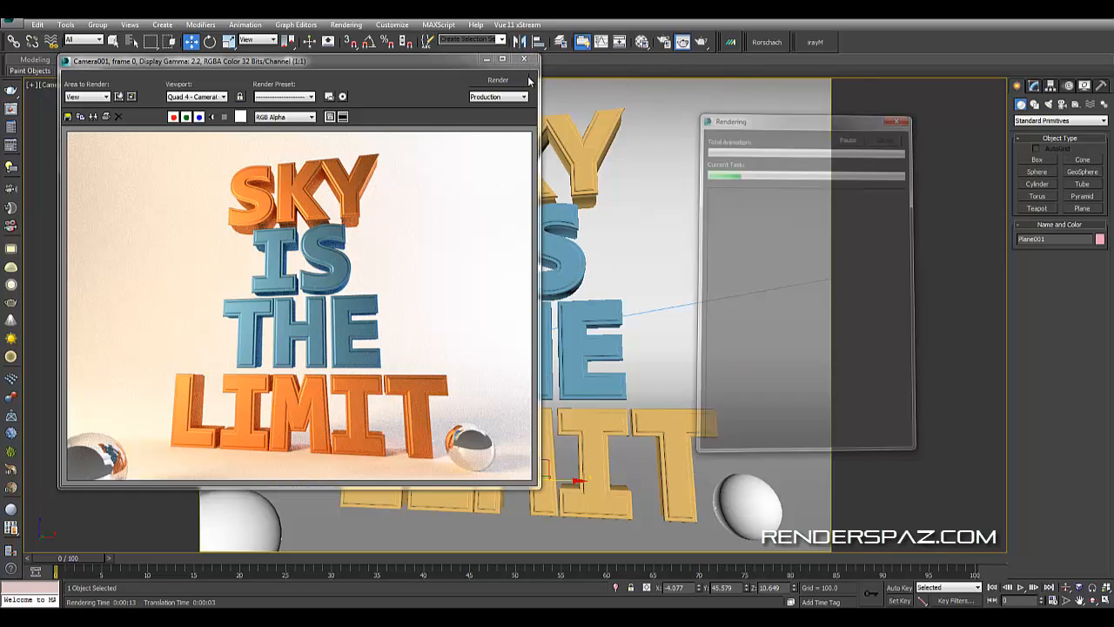
- Try the blue material on the pink sphere and copper on the orange one, render, and reassign 08 - Default to both
click(735, 494)
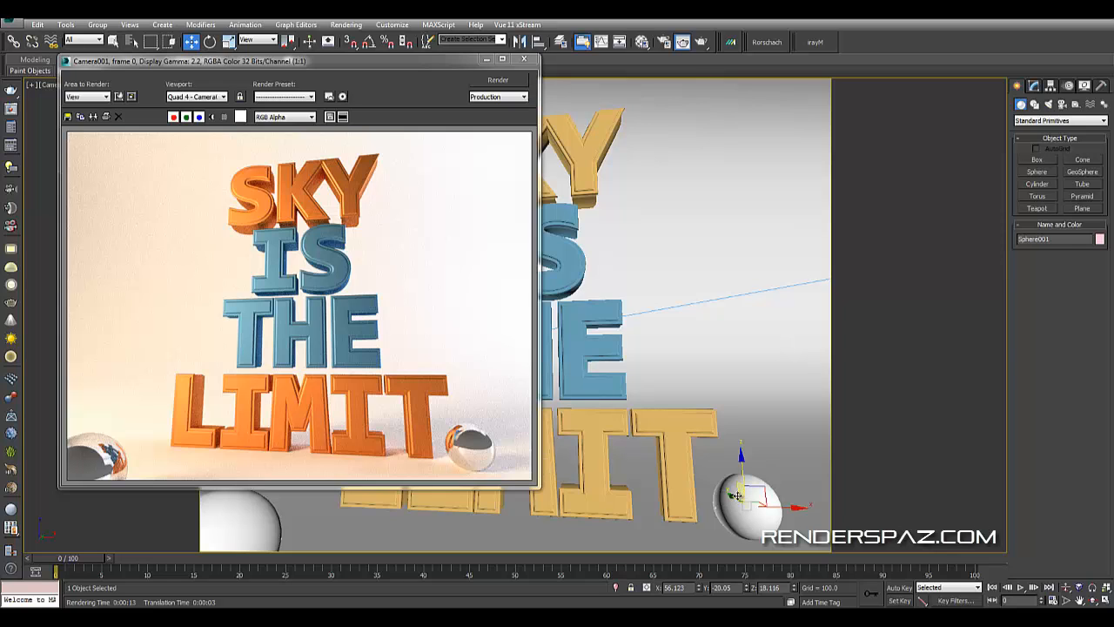
key(m)
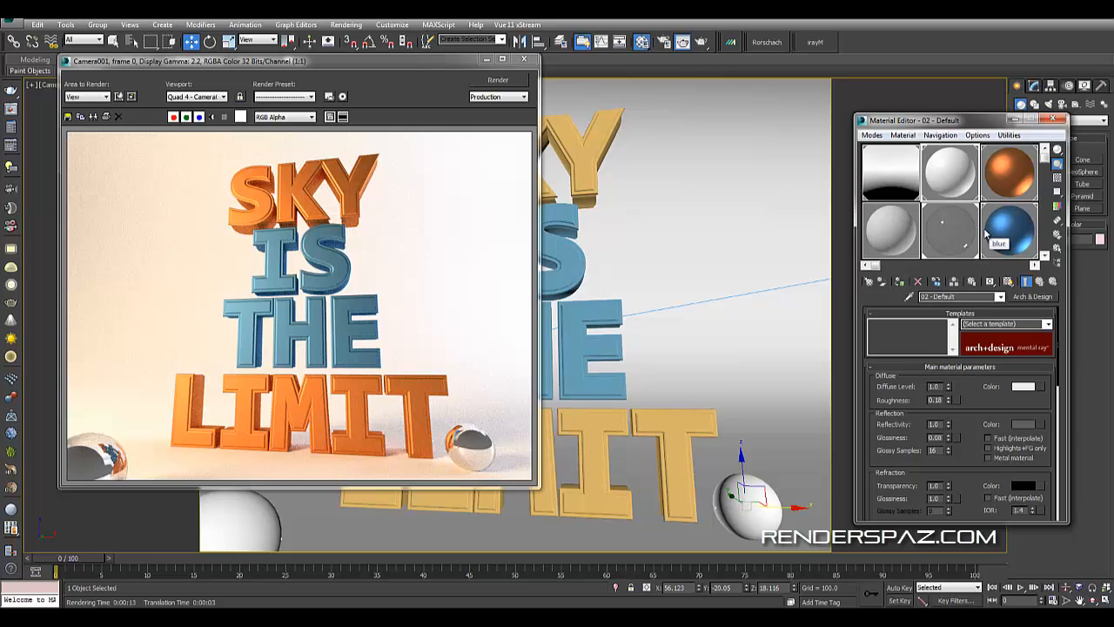
drag(1014, 224, 781, 528)
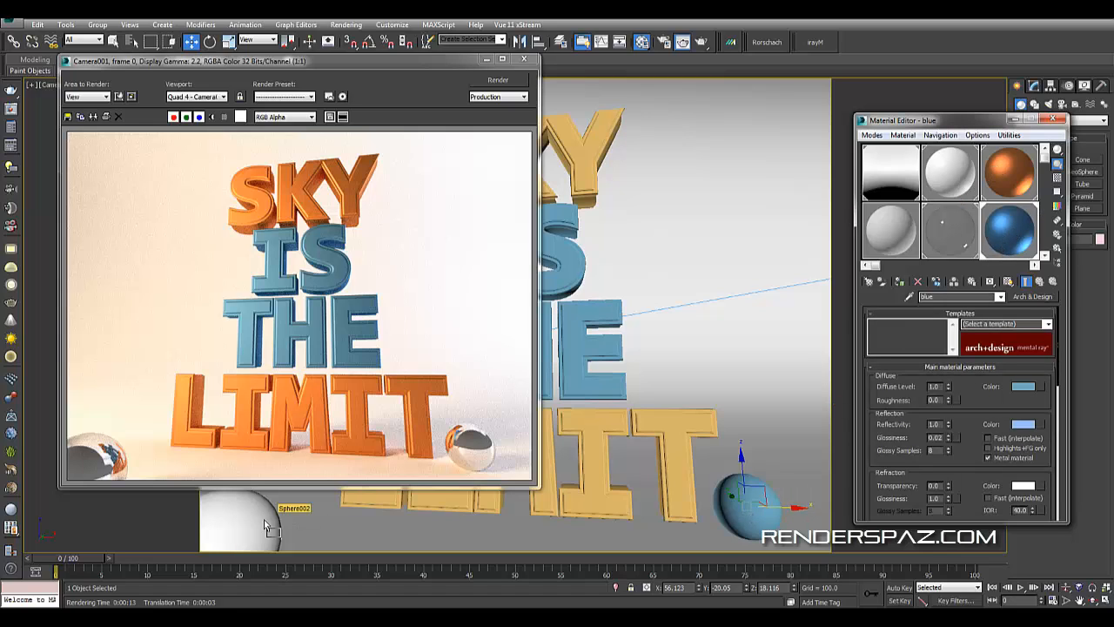
click(492, 79)
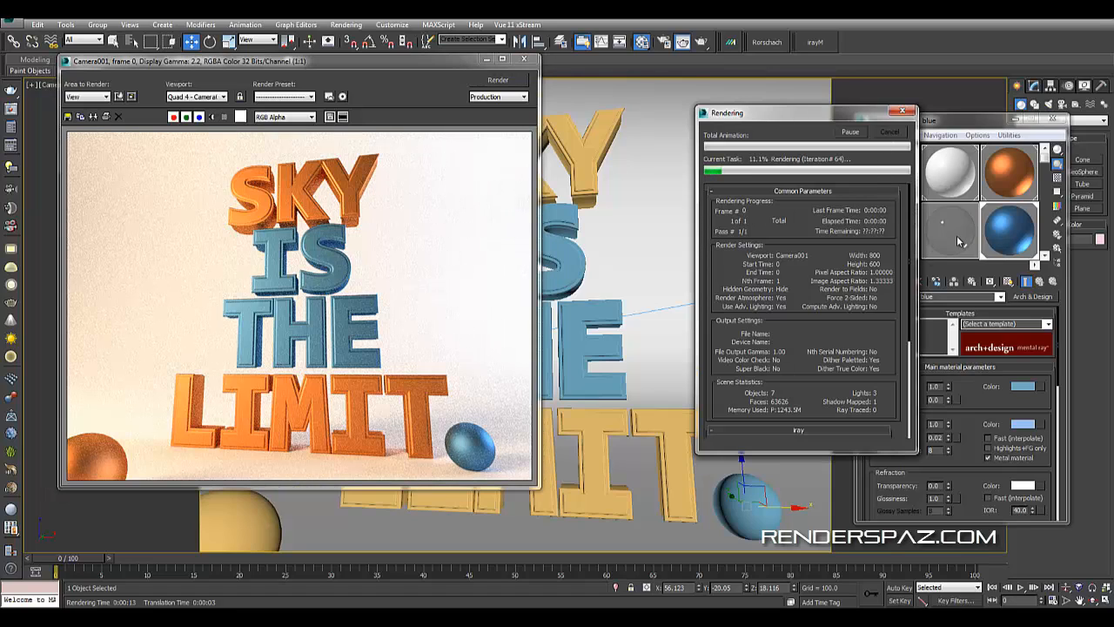
drag(958, 241, 753, 499)
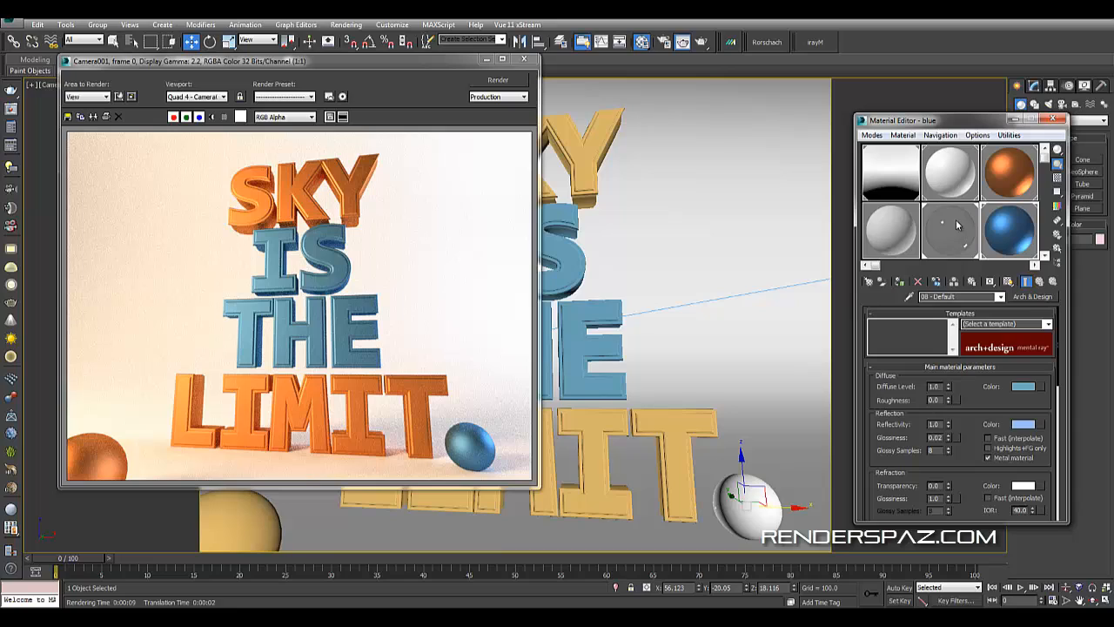
drag(957, 225, 278, 504)
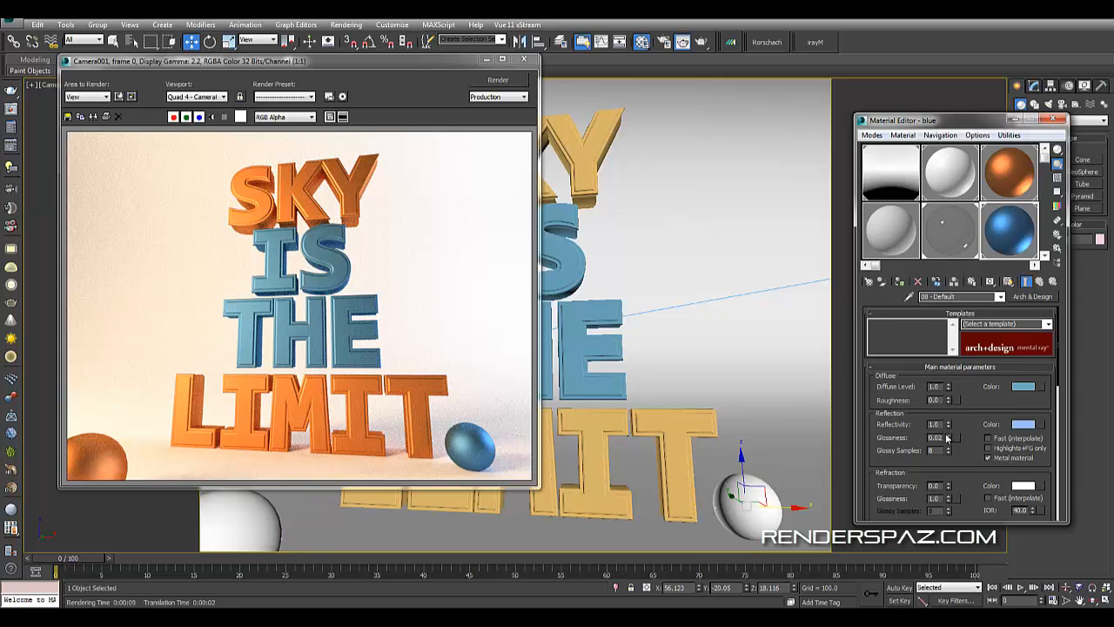
- Set the glossiness of the 08 - Default chrome material to 0.01 and render the camera view
drag(948, 440, 948, 450)
click(962, 231)
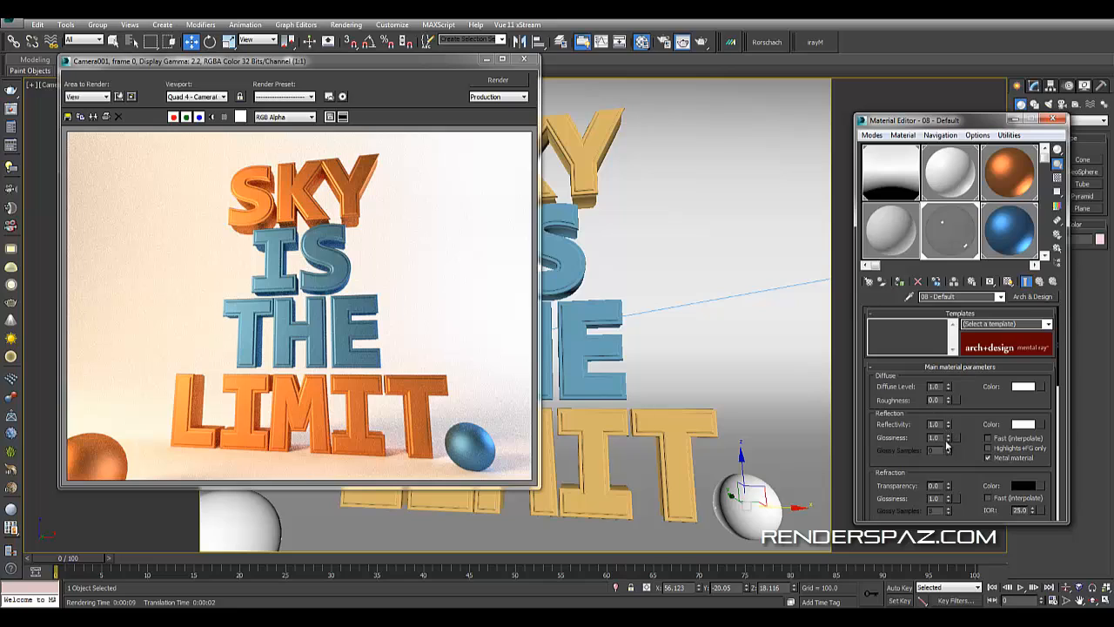
drag(948, 445, 961, 419)
drag(963, 376, 957, 514)
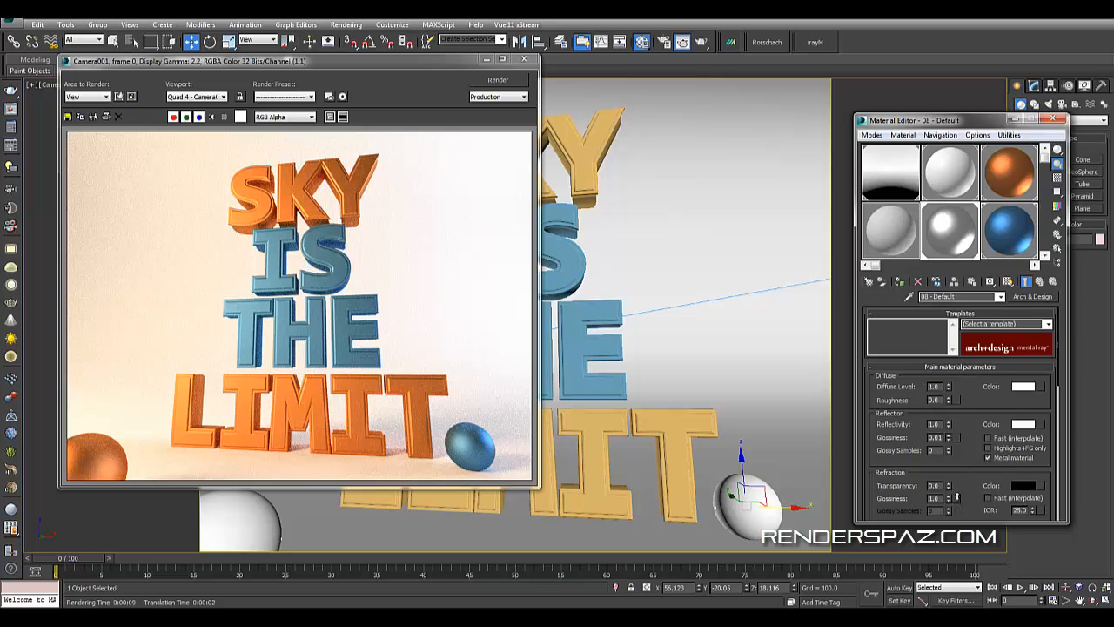
click(500, 80)
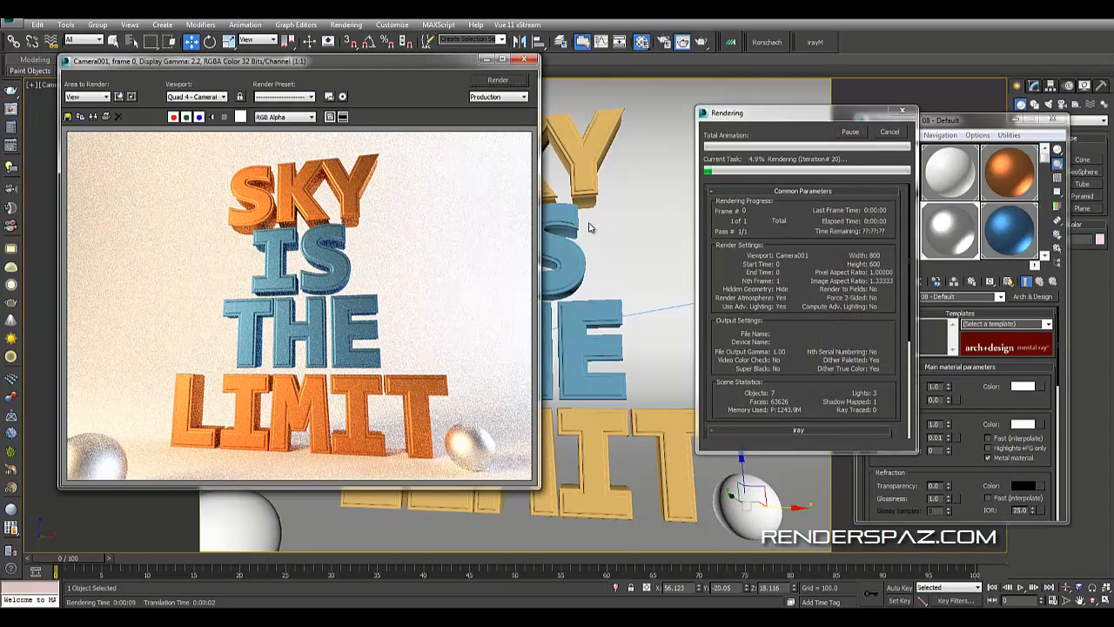
click(889, 136)
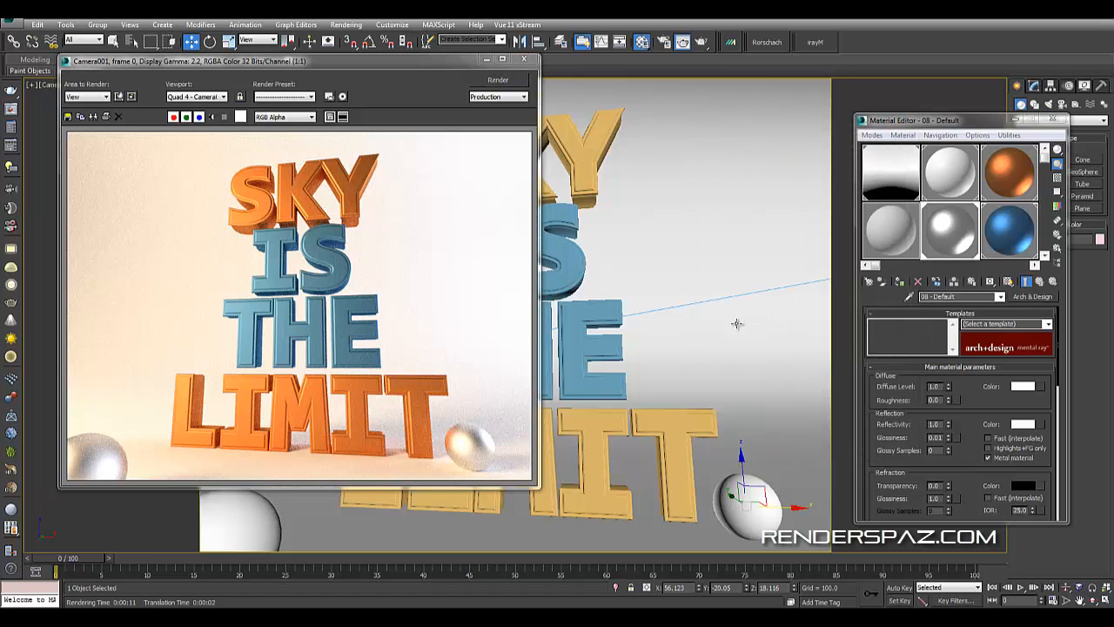
- Select Camera001 in the top view, show the scene in wireframe and close the Material Editor
key(t)
middle_drag(596, 321, 765, 339)
scroll(748, 341, down, 2)
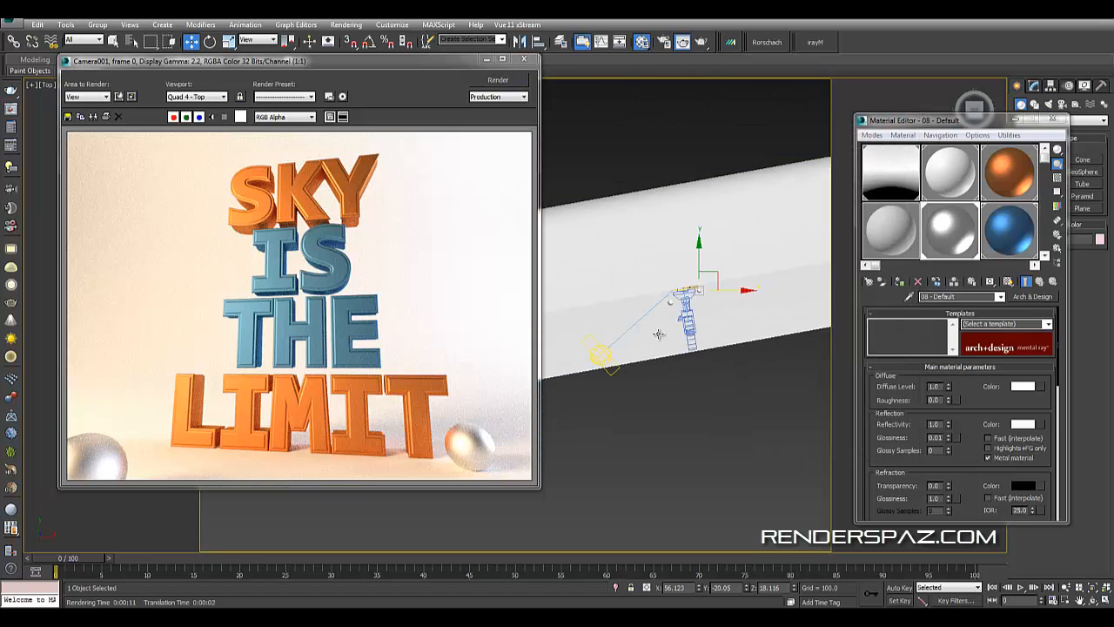
click(691, 309)
key(F3)
scroll(730, 307, up, 2)
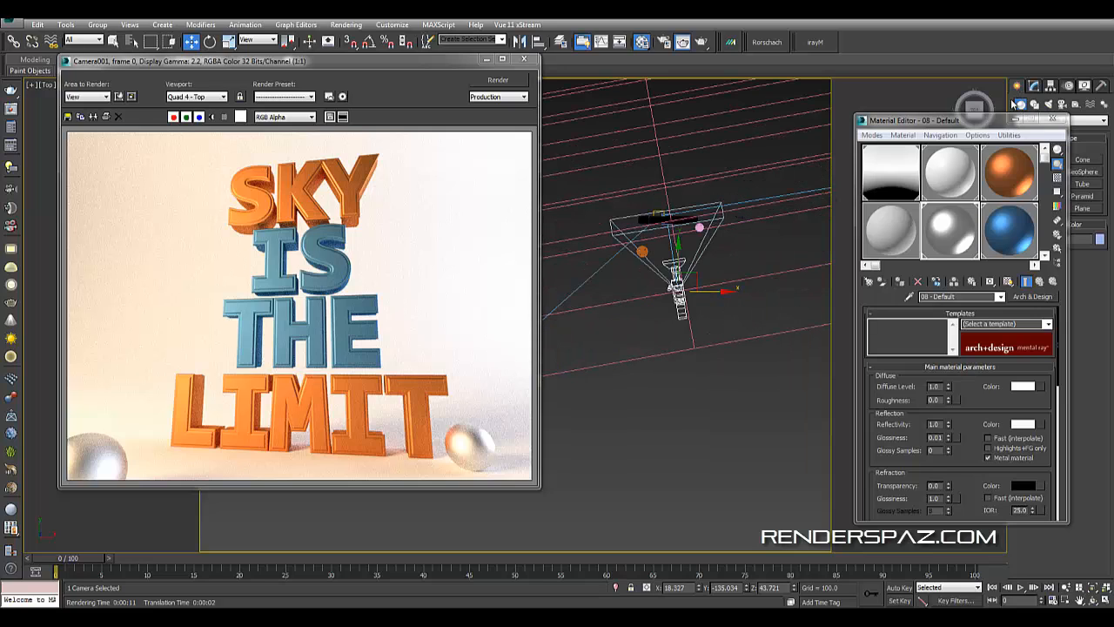
click(1052, 120)
click(1062, 104)
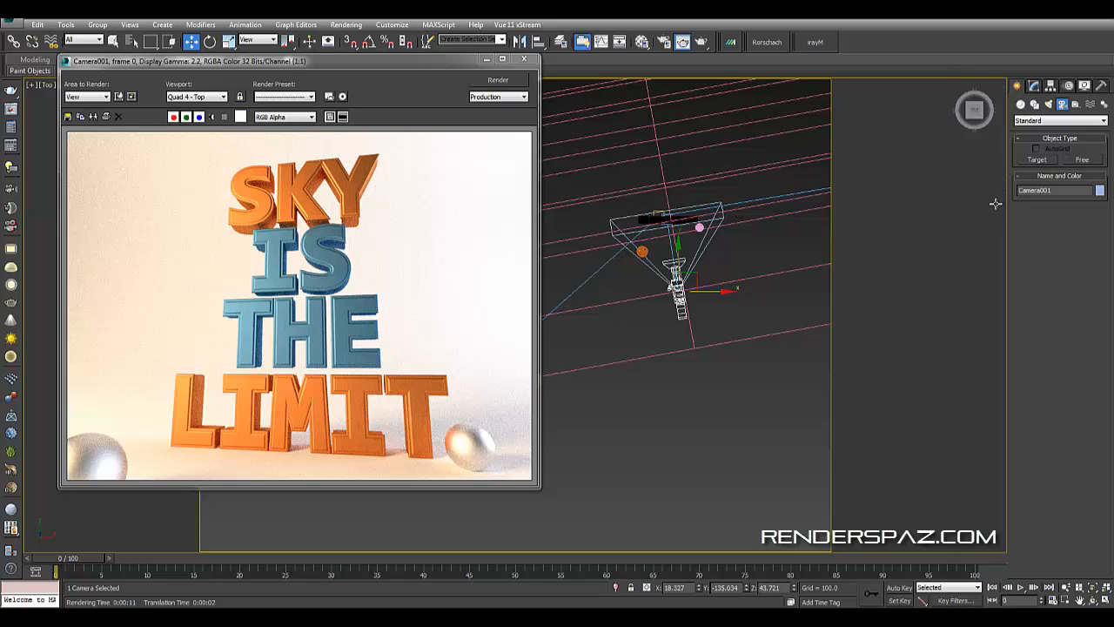
click(1056, 122)
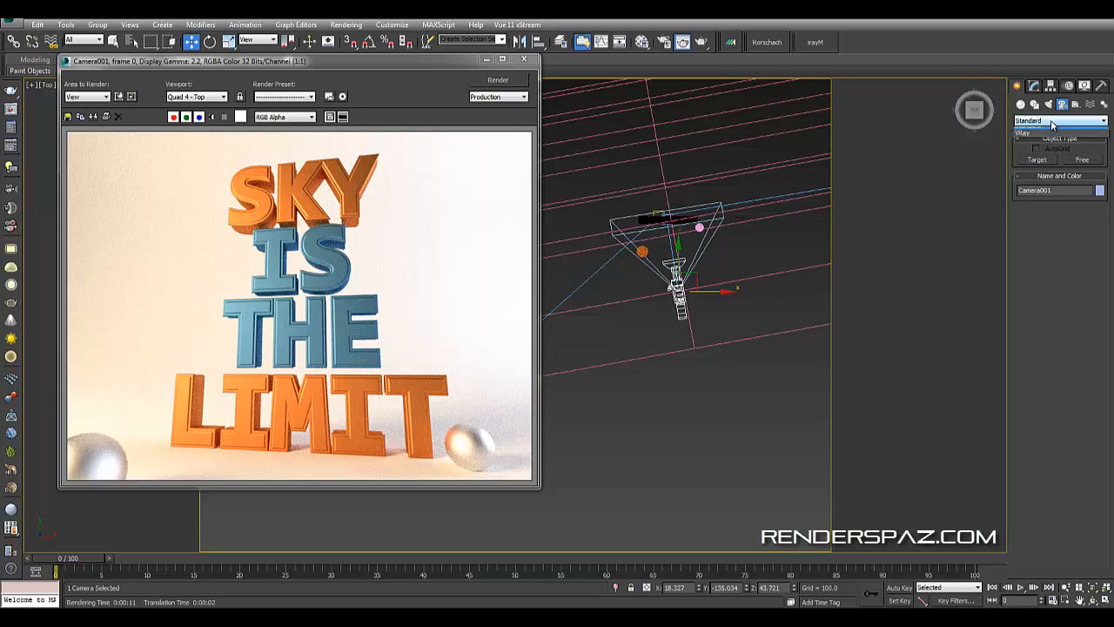
click(1031, 139)
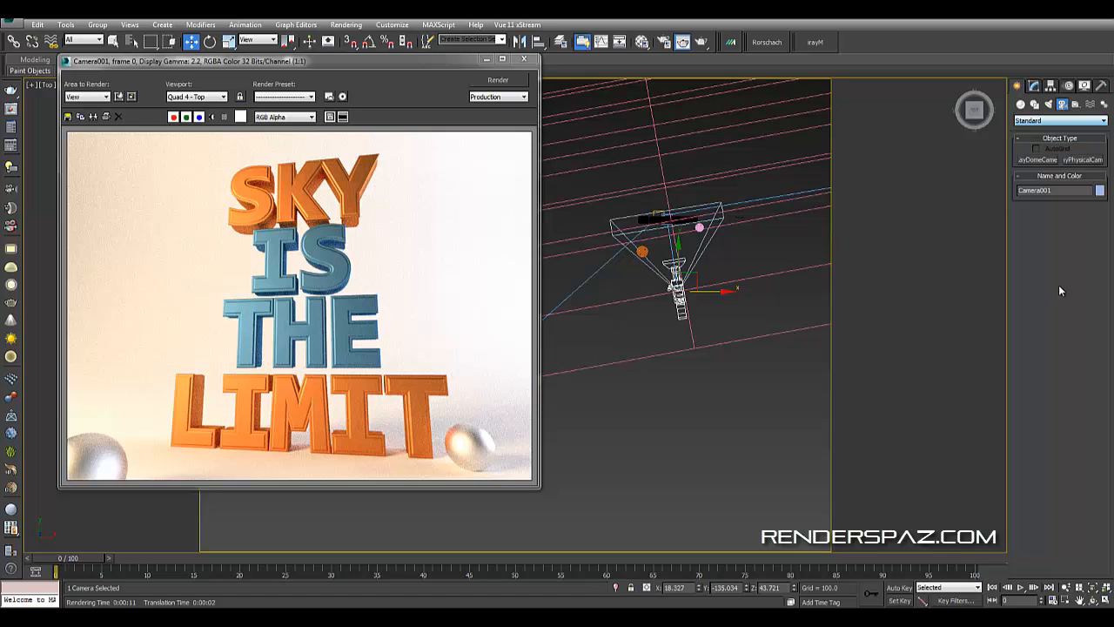
- Enable Camera001's multi-pass effect as Depth of Field (mental ray), return to the shaded camera view and close the rendered frame
click(1033, 86)
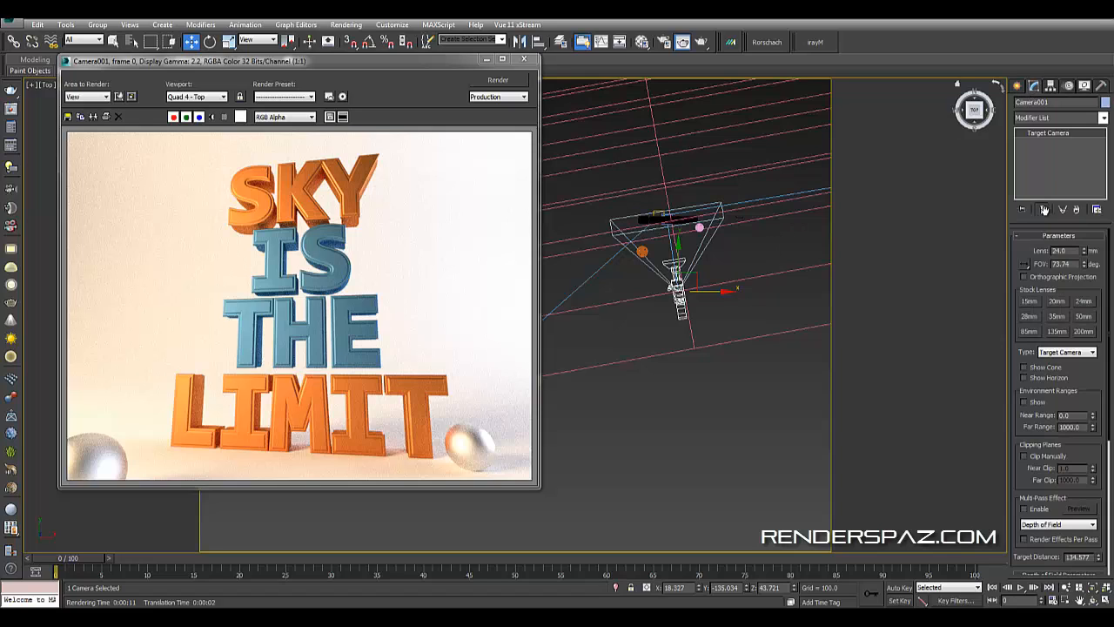
scroll(1089, 390, down, 5)
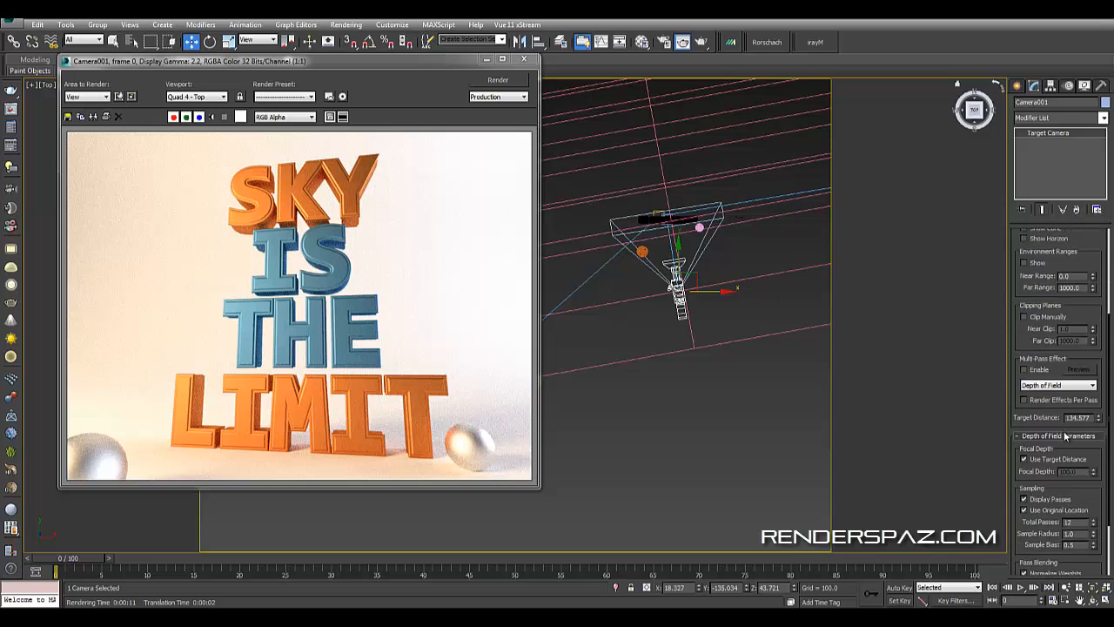
click(1027, 319)
click(1057, 332)
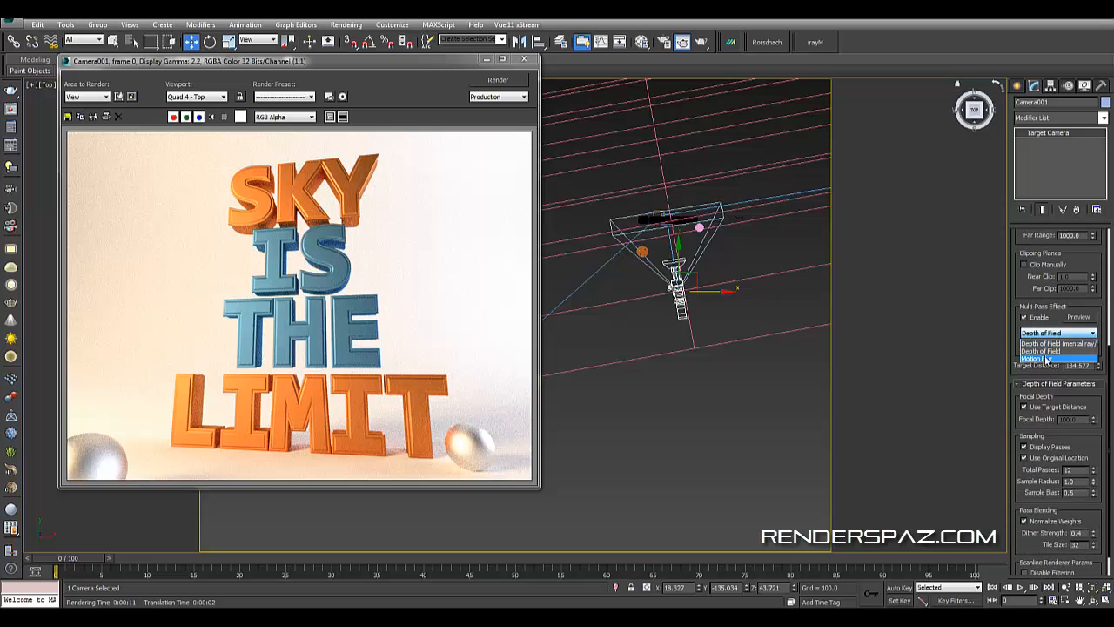
click(1049, 370)
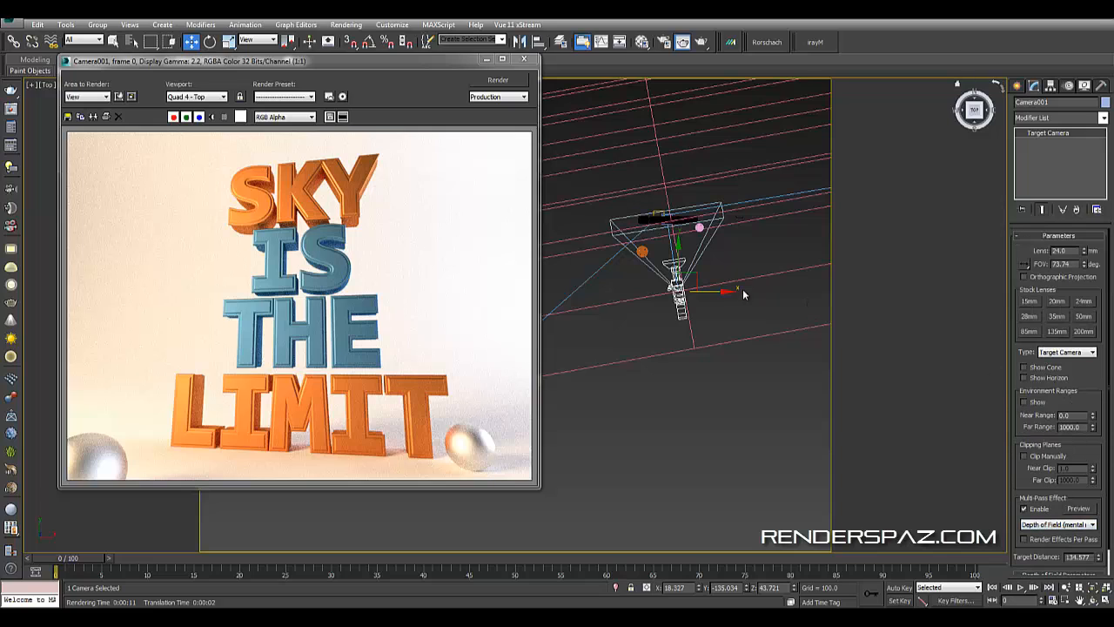
key(c)
click(707, 323)
key(F3)
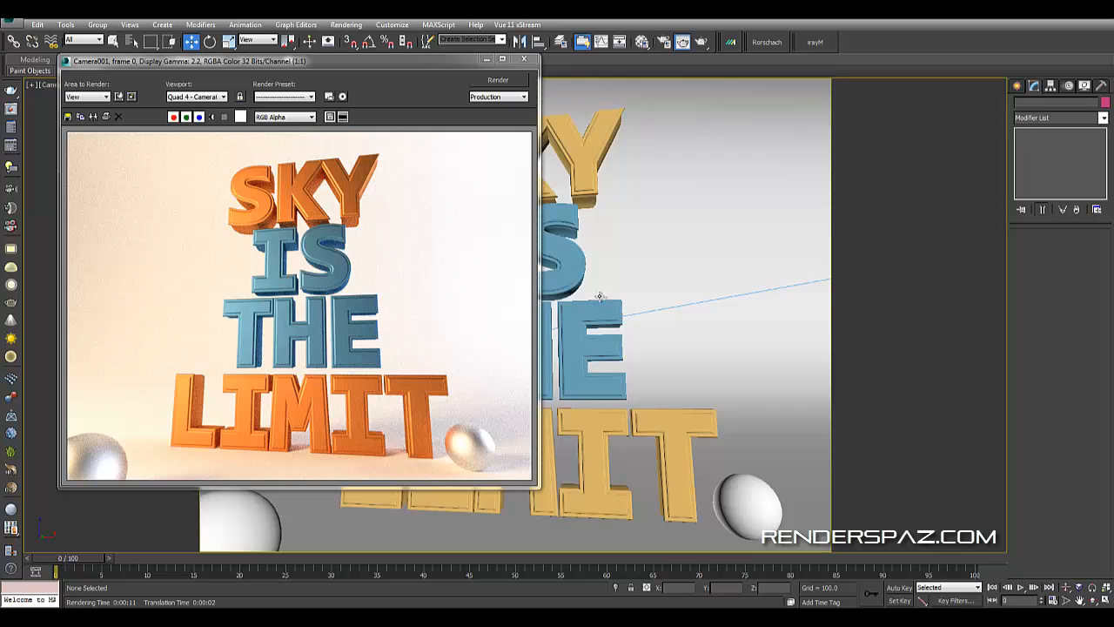
click(522, 60)
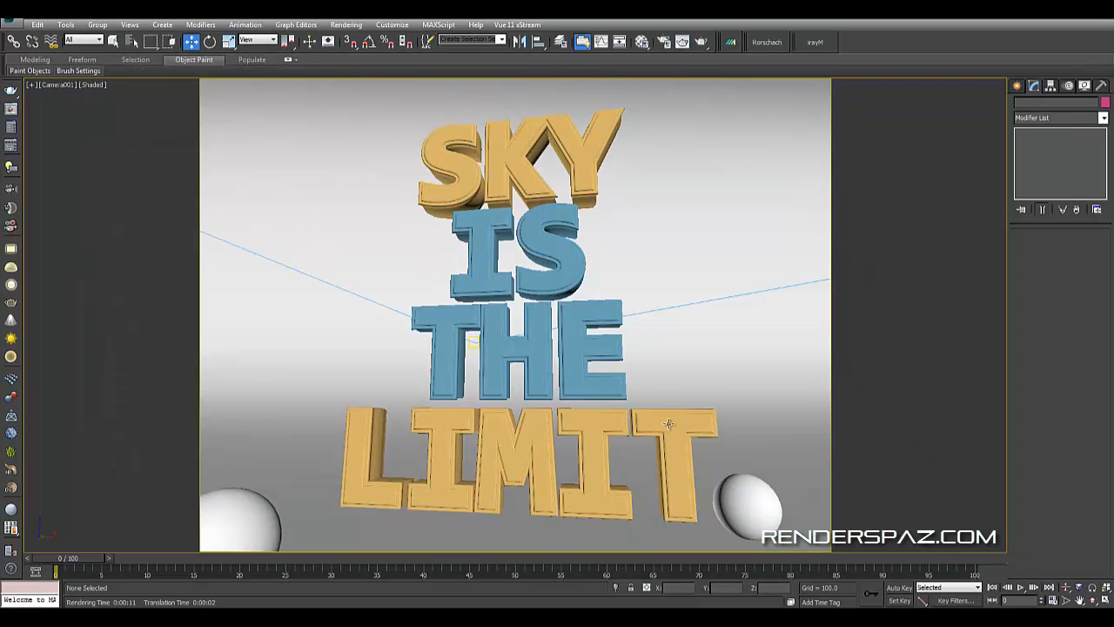
- Select Camera001 in the perspective view and lower its depth of field f-Stop to 0.15
key(p)
alt+middle_drag(322, 447, 520, 419)
click(315, 334)
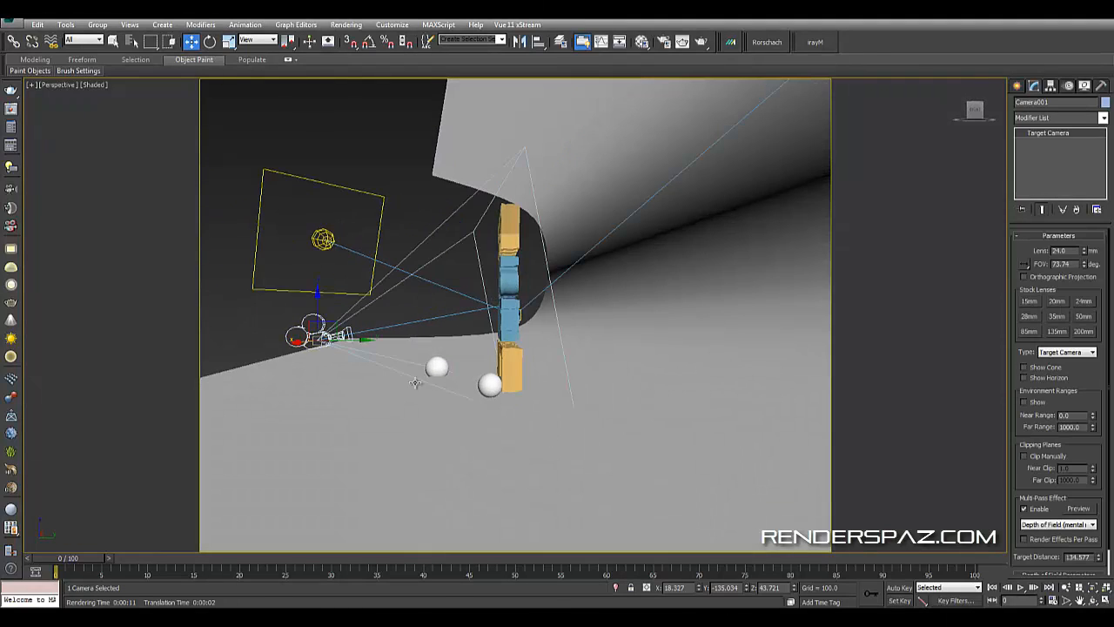
alt+middle_drag(417, 383, 481, 386)
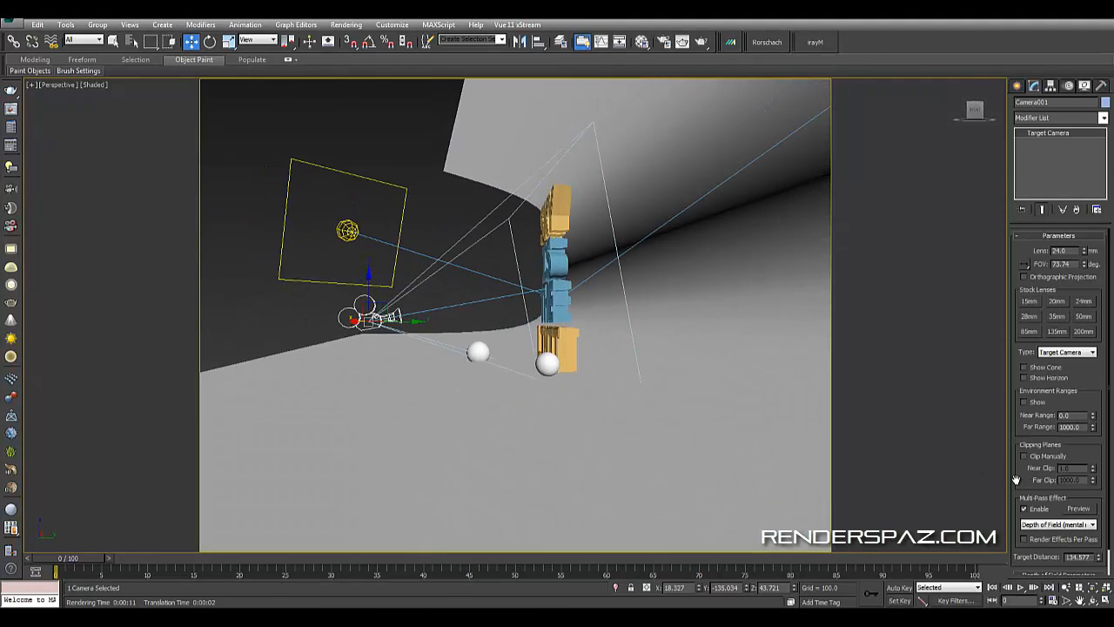
scroll(1034, 515, down, 2)
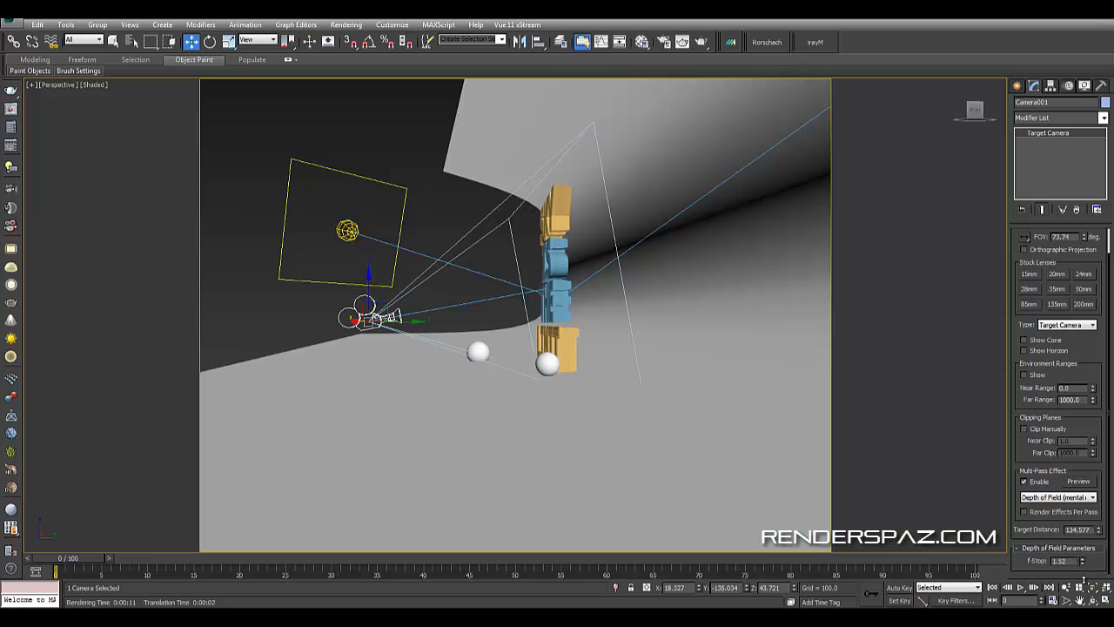
key(c)
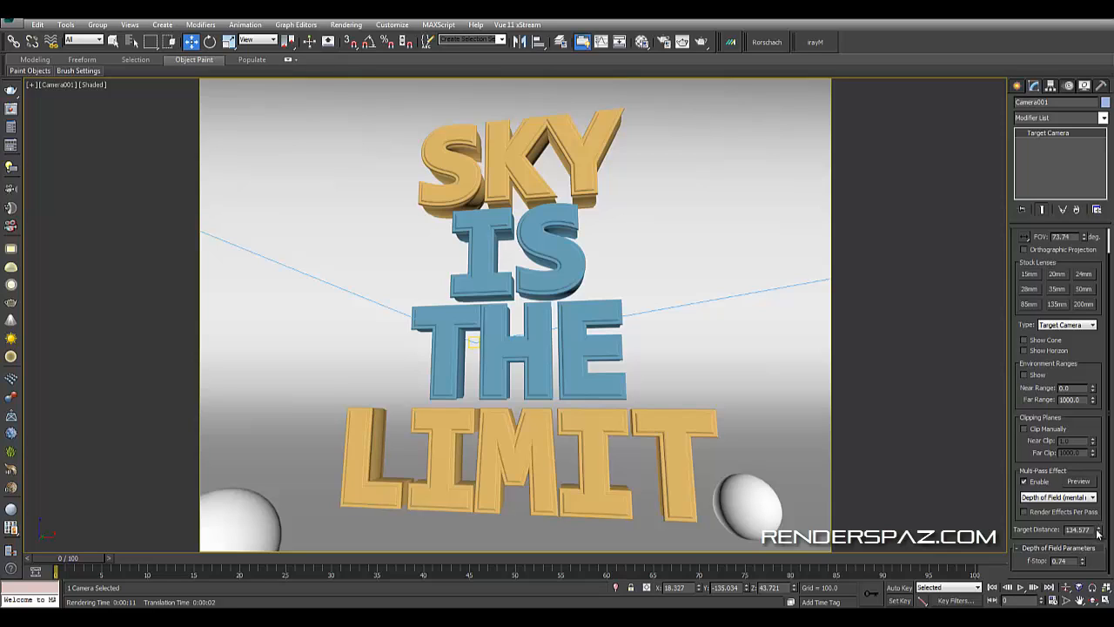
drag(1081, 562, 1081, 572)
- Reduce Camera001's target distance to 127.848 while checking its focus plane in perspective, and return to the camera view
key(p)
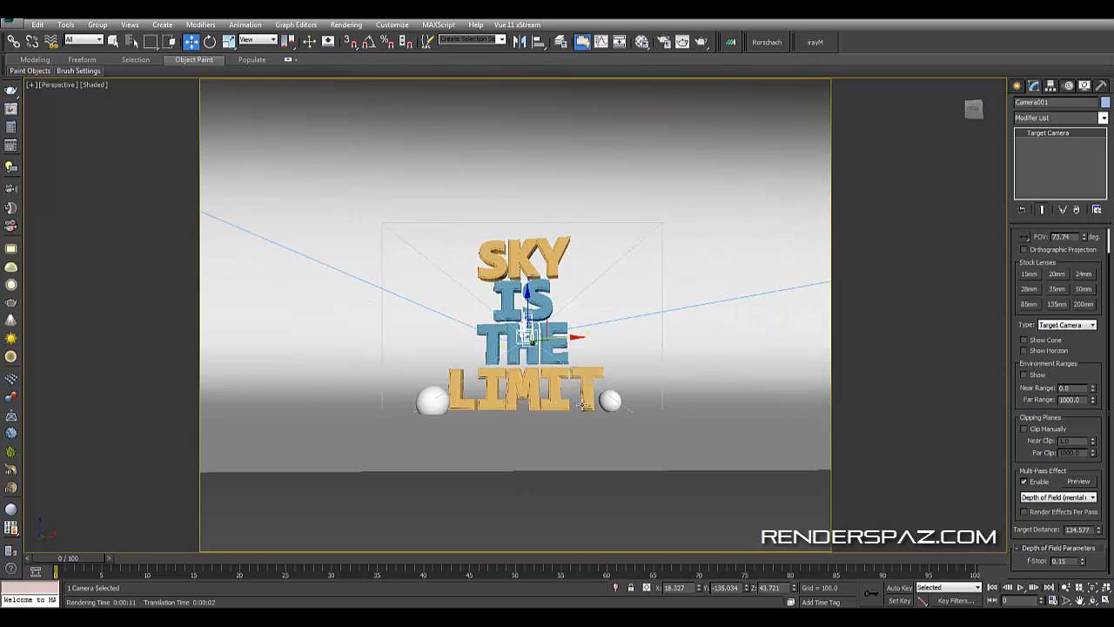
alt+middle_drag(582, 403, 467, 423)
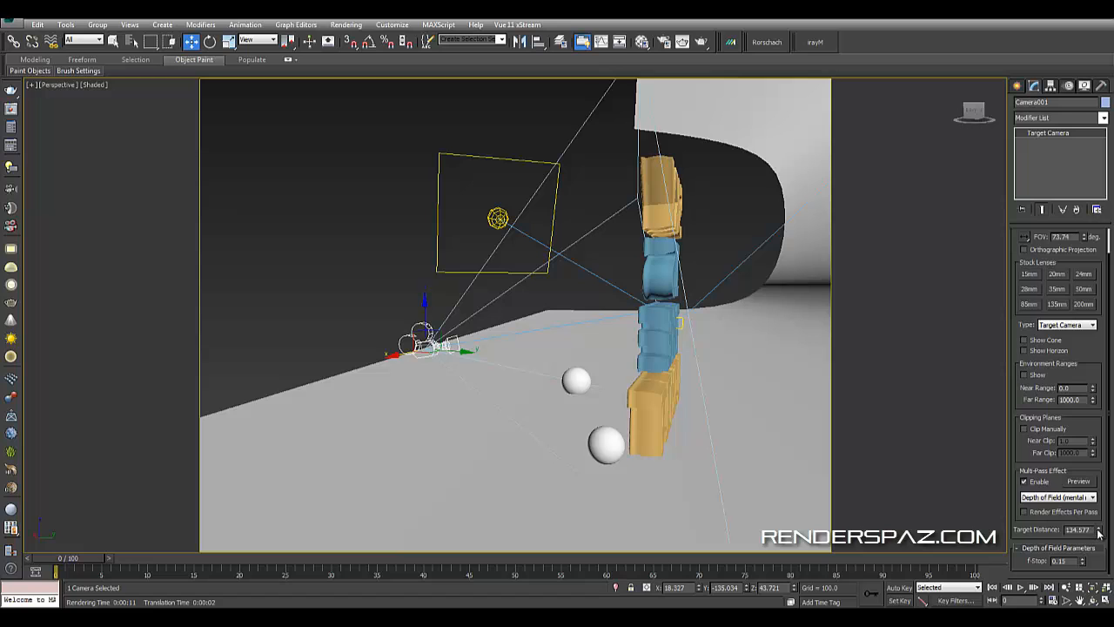
drag(1098, 533, 1098, 538)
alt+middle_drag(856, 439, 890, 447)
key(c)
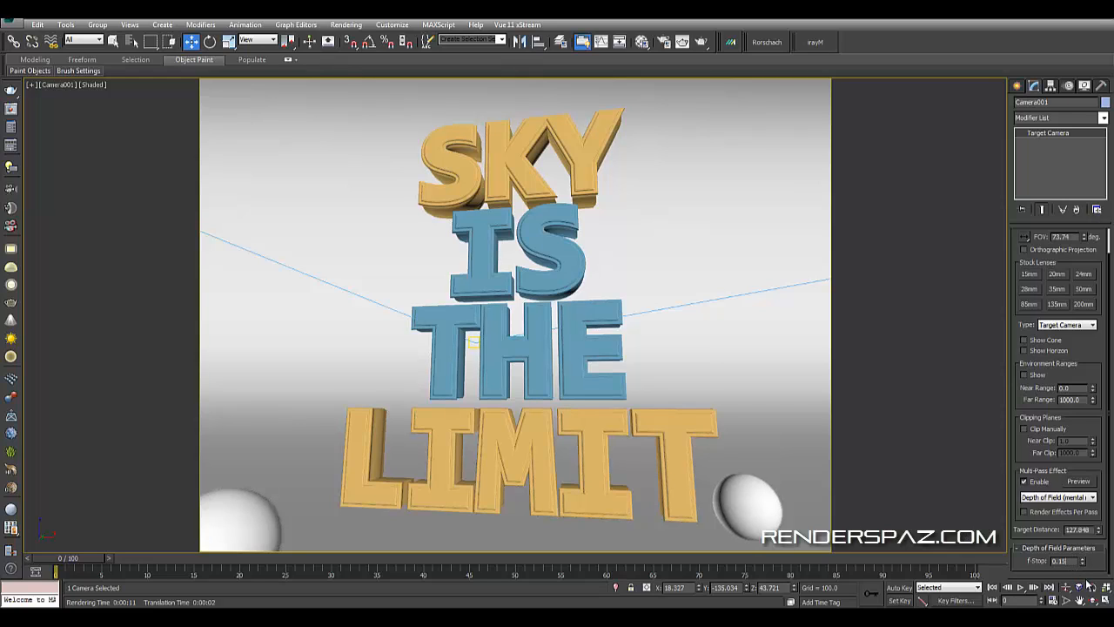
- Move the sphere beside the T of LIMIT to X 48.707, Y -15.702, in front of the letter
click(751, 501)
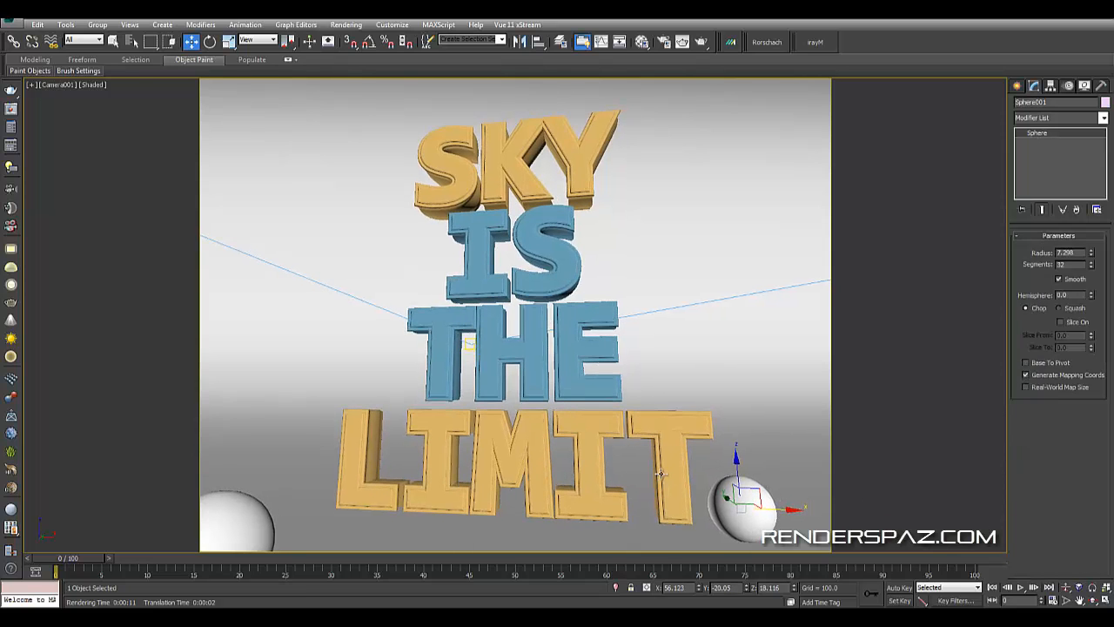
key(p)
alt+middle_drag(662, 474, 573, 478)
drag(613, 481, 639, 505)
key(c)
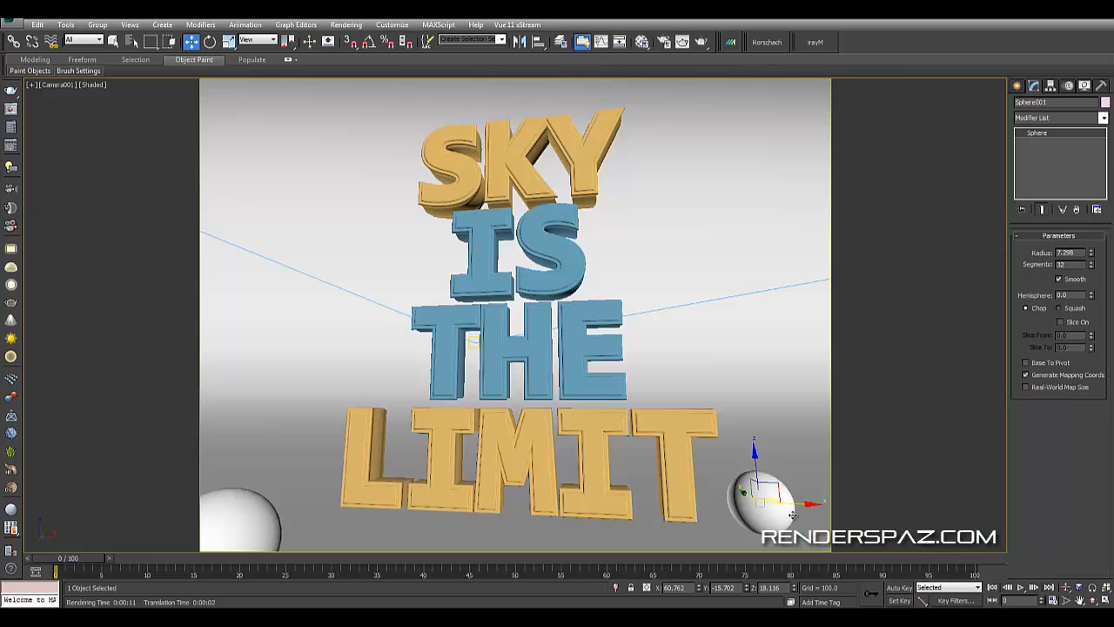
drag(803, 504, 752, 499)
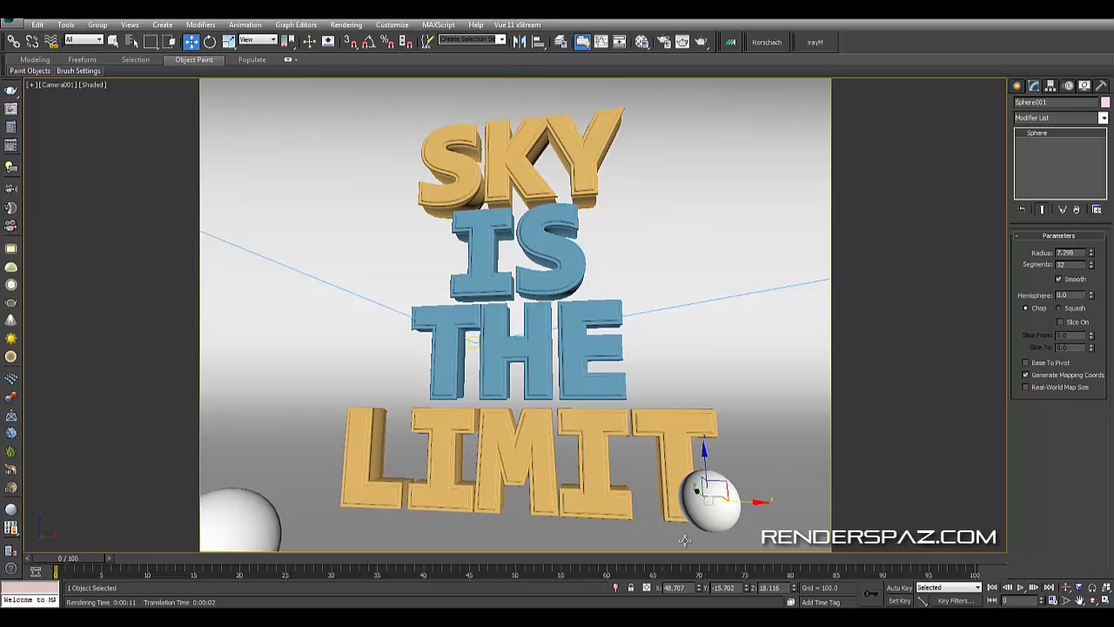
- Shift the sphere in front of the T along Y to -19.535, close the stray ATK window and return to the camera view
key(p)
middle_drag(674, 398, 562, 495)
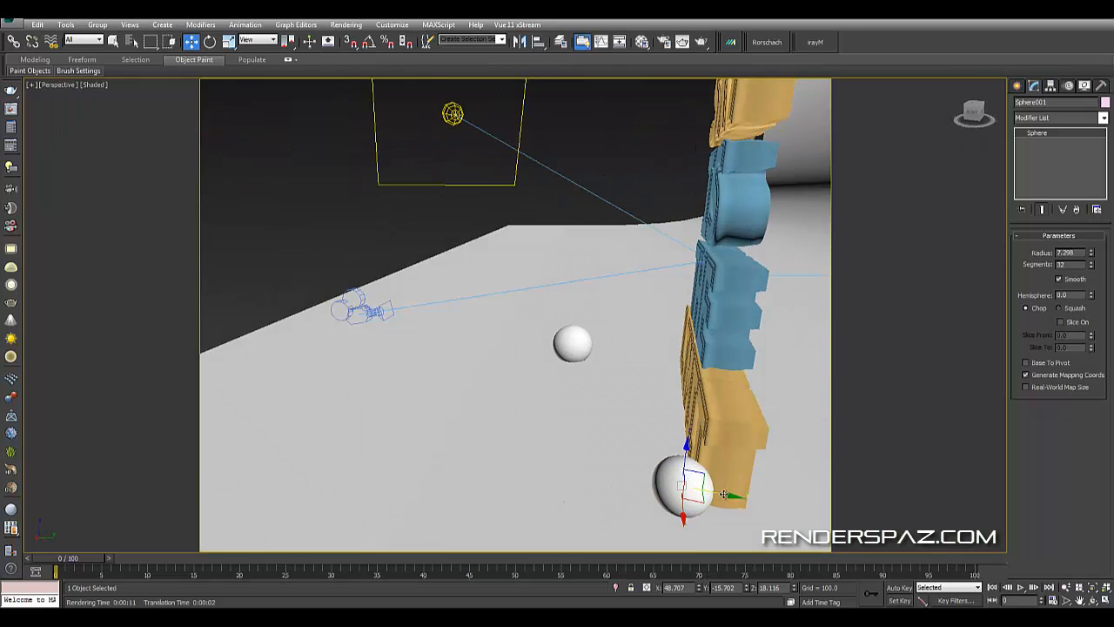
drag(724, 493, 710, 484)
key(t)
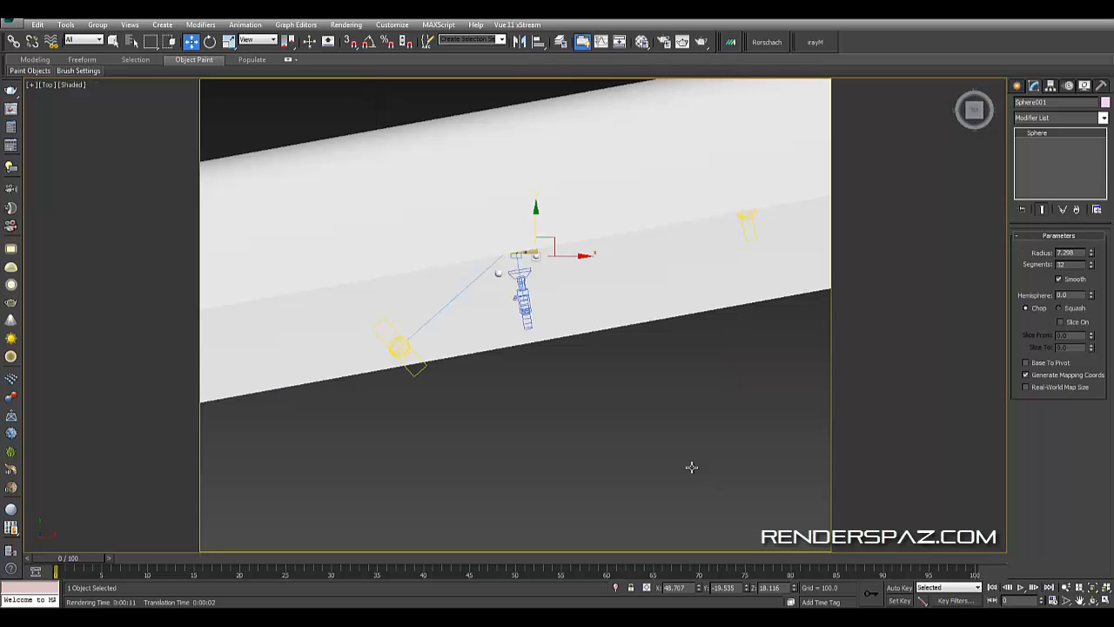
text(pxc)
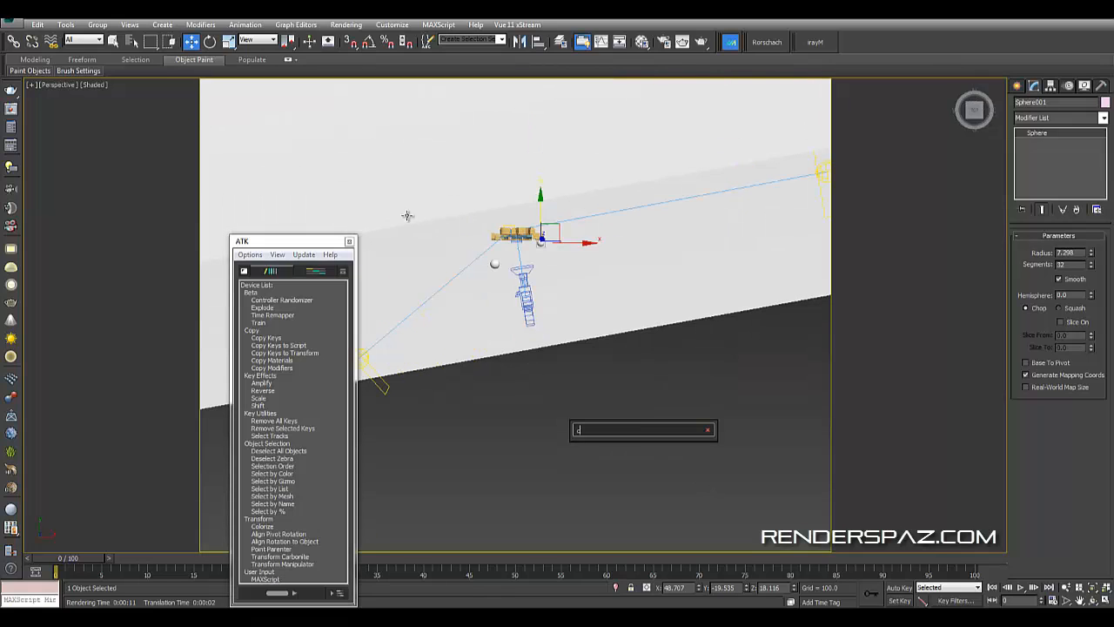
click(349, 241)
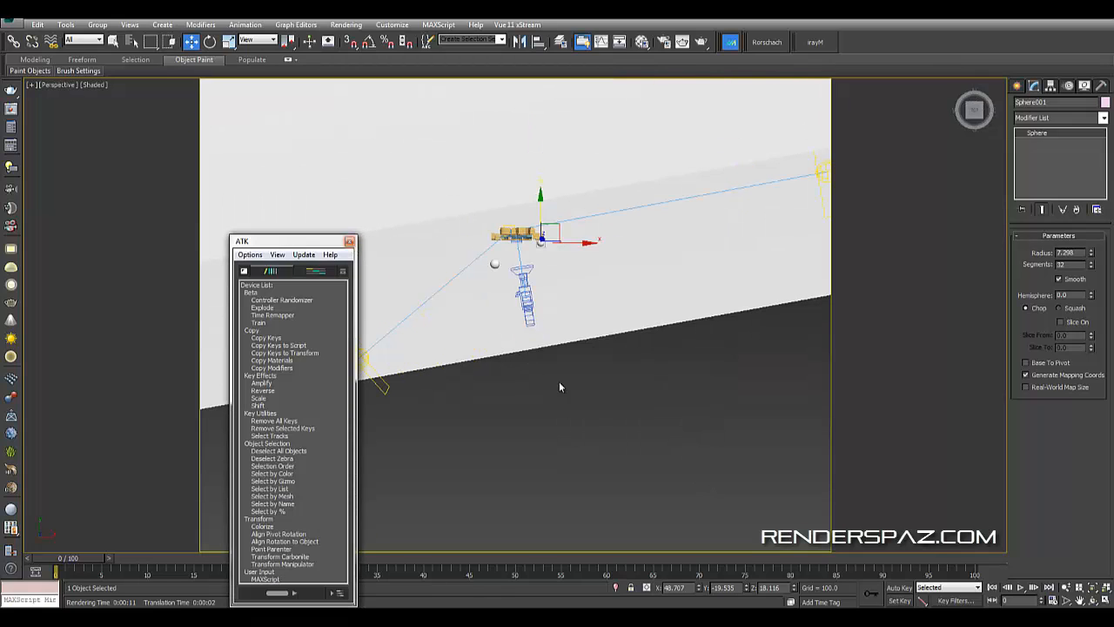
click(349, 241)
key(c)
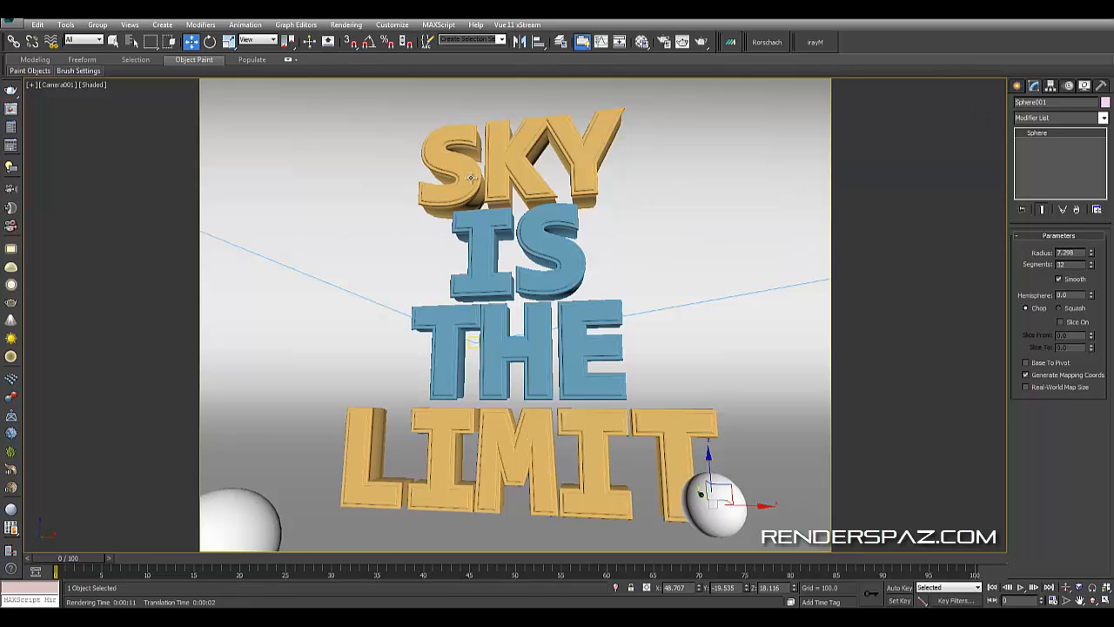
- Render the Camera001 view as a preview of the depth of field and stop the rendering
click(346, 25)
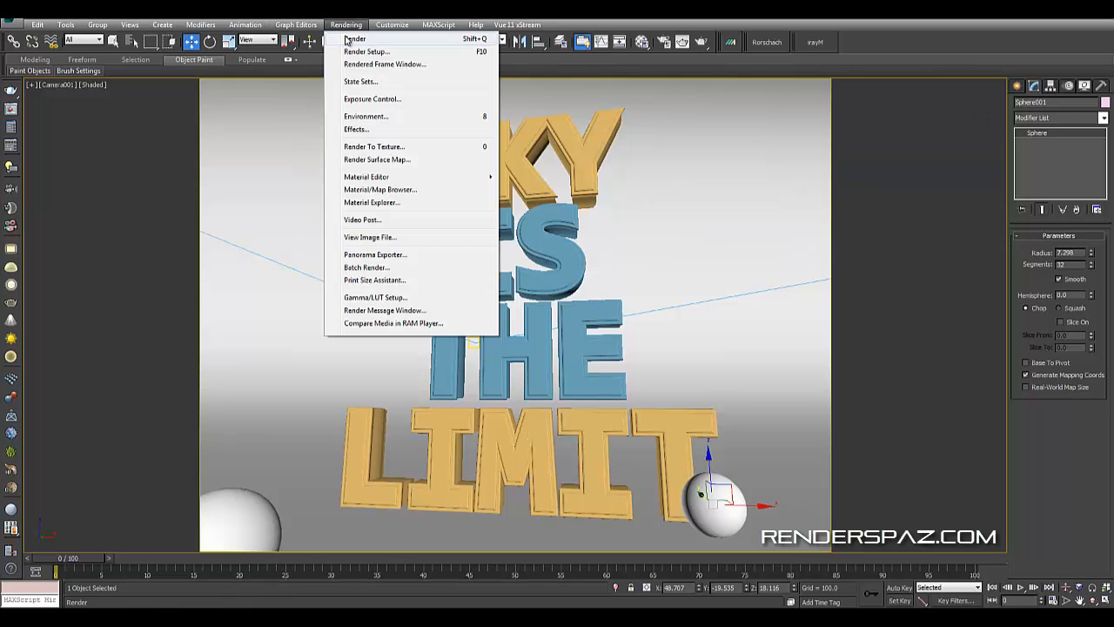
click(357, 36)
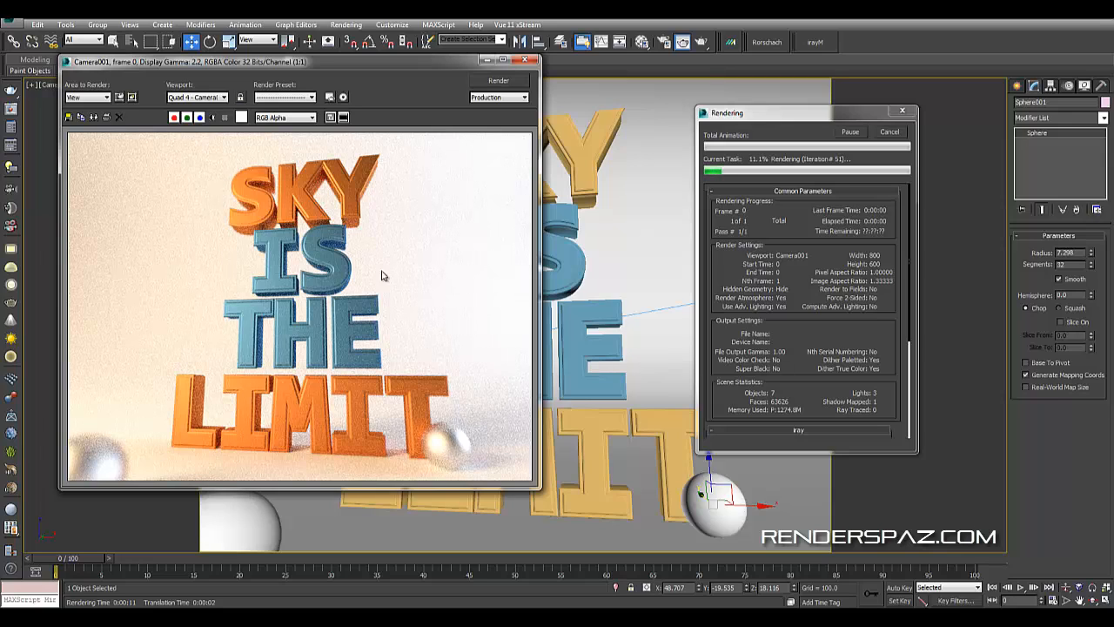
click(887, 133)
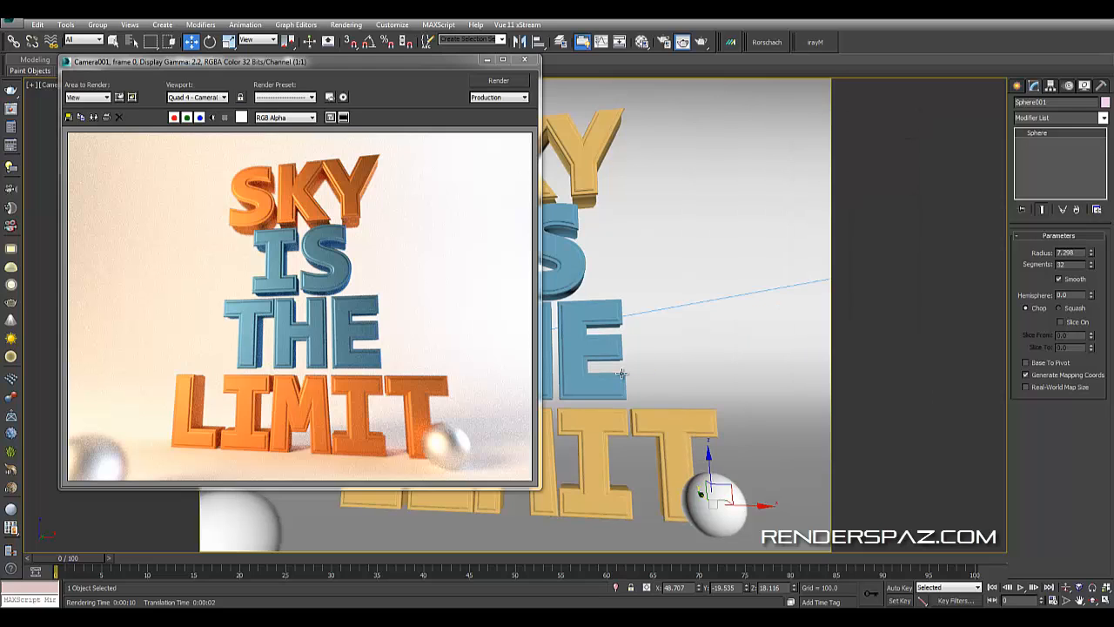
- Check Camera001's f-Stop from the top view, render the camera view again, and stop the render and close its window
key(t)
scroll(656, 378, up, 3)
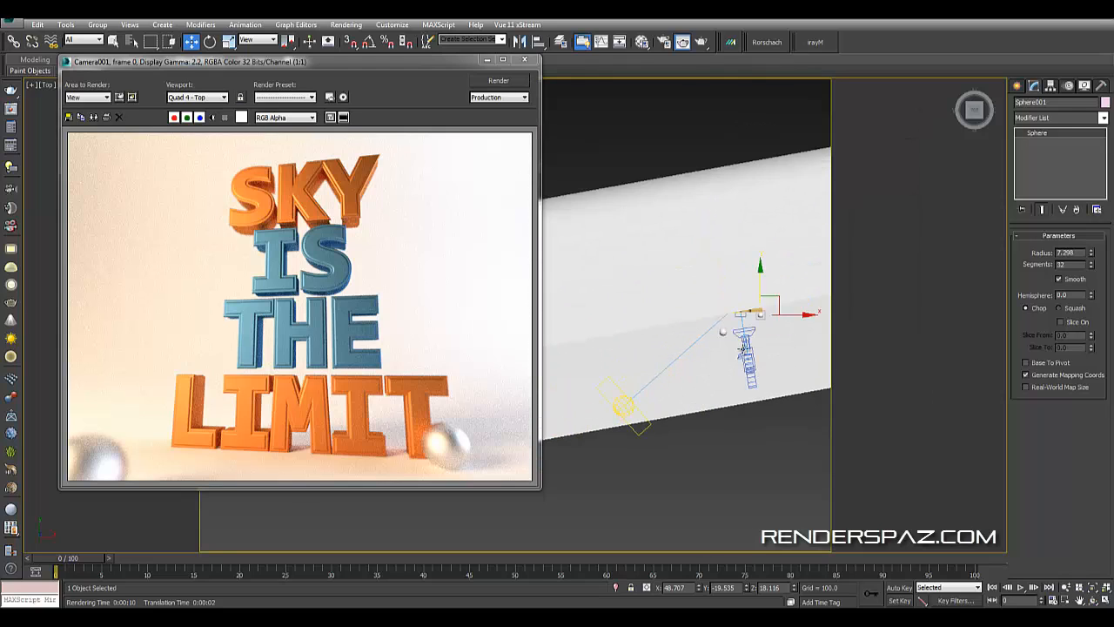
click(746, 349)
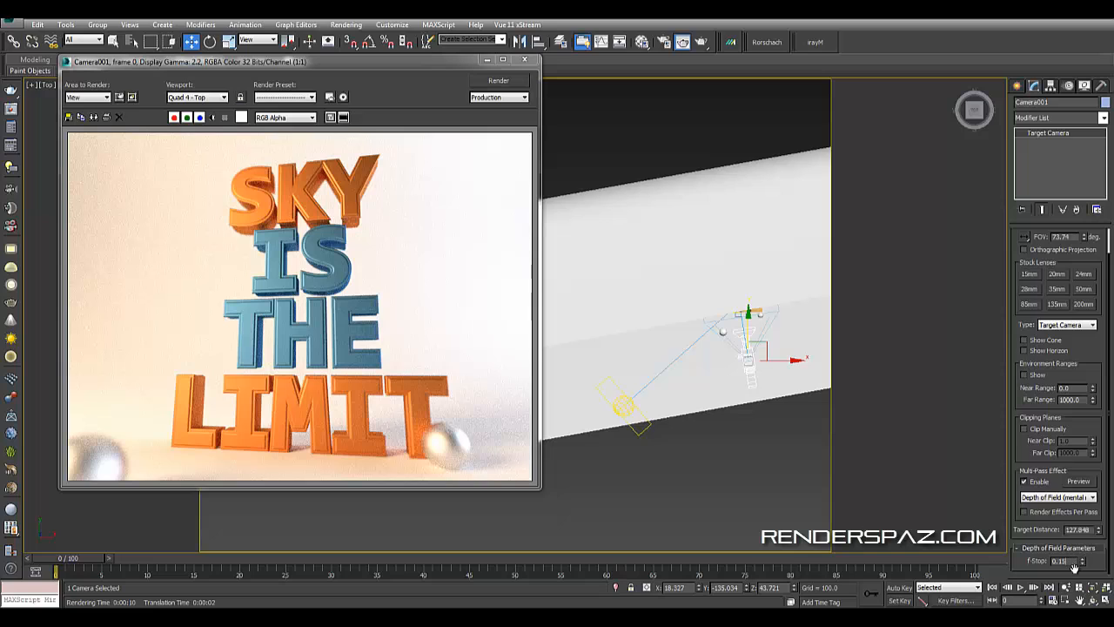
click(669, 472)
key(c)
click(497, 80)
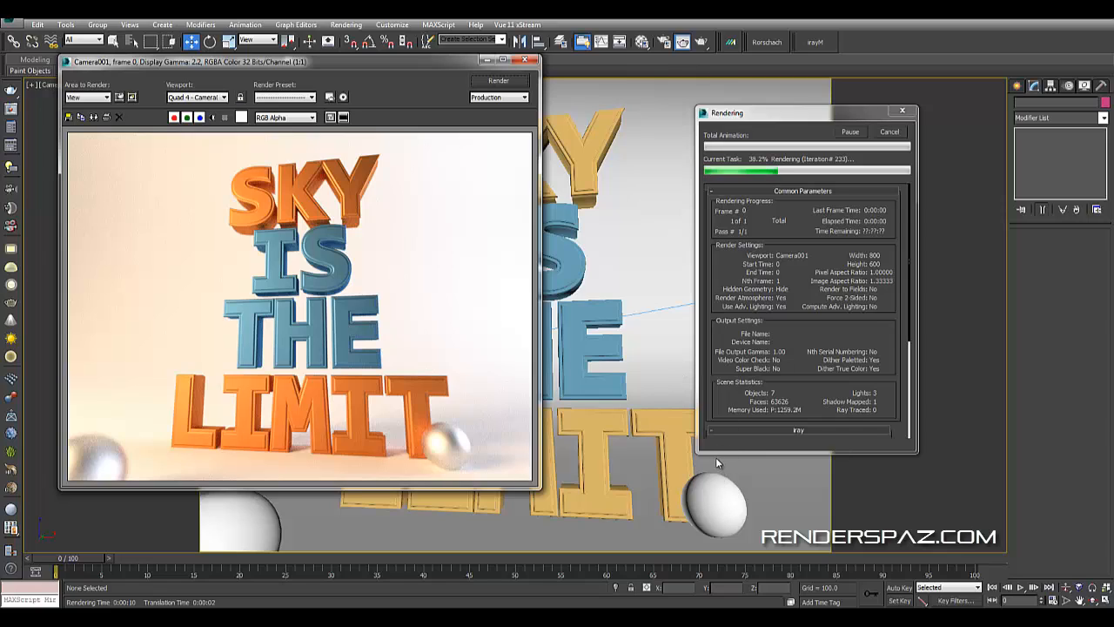
key(Escape)
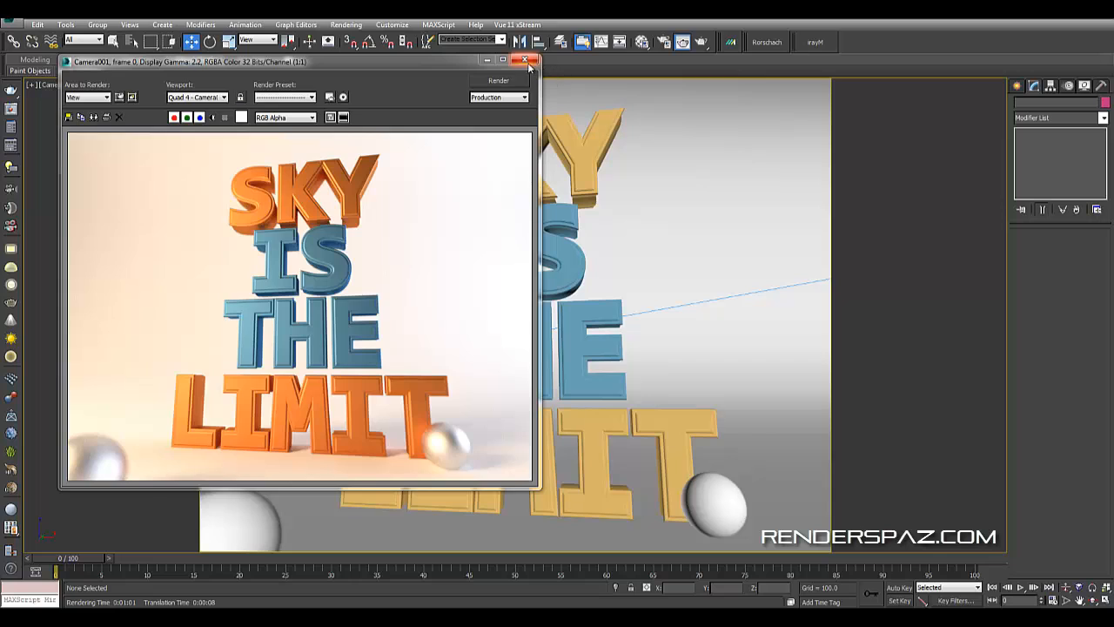
click(525, 59)
- Adjust the letter spacing of SKY by moving the Y about 2.5 units along X and nudging the K, and render the camera view
click(569, 147)
click(1084, 248)
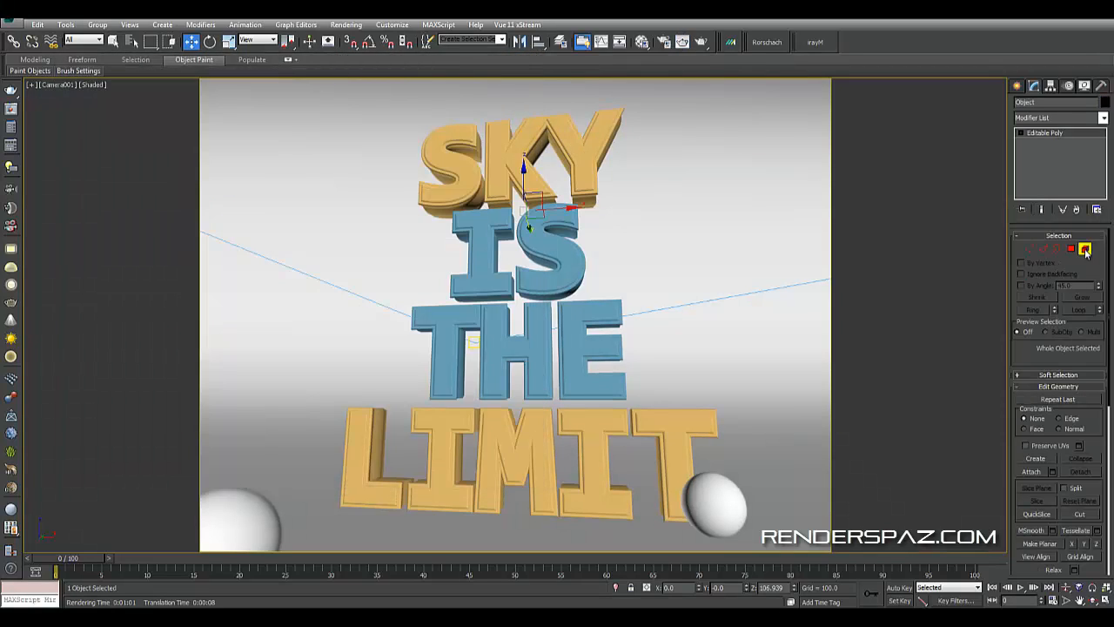
click(592, 161)
drag(623, 150, 632, 147)
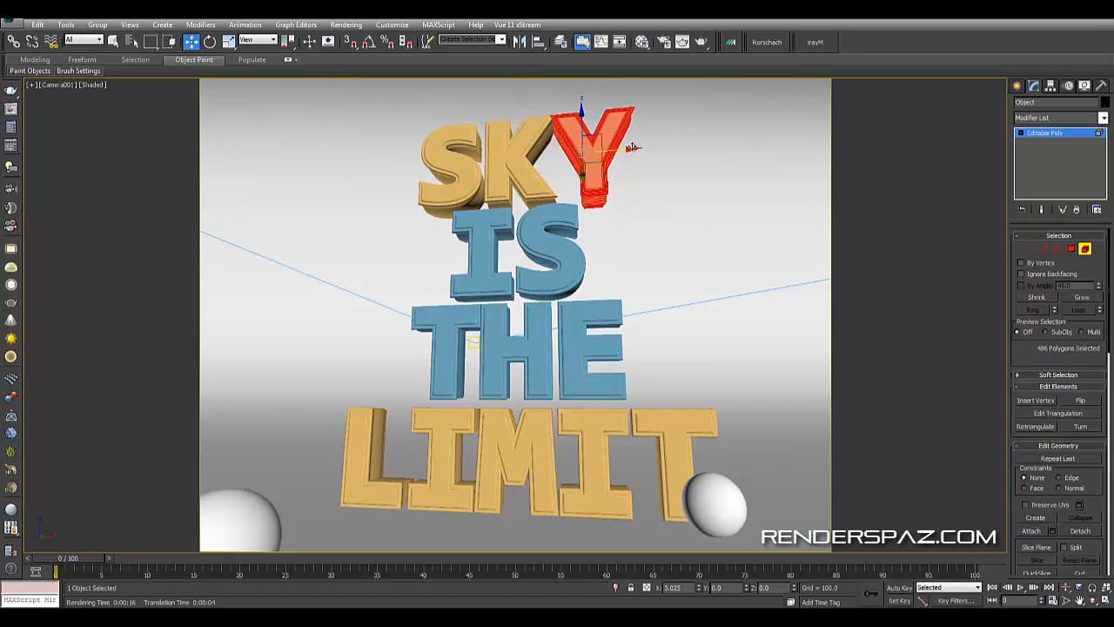
drag(632, 147, 630, 146)
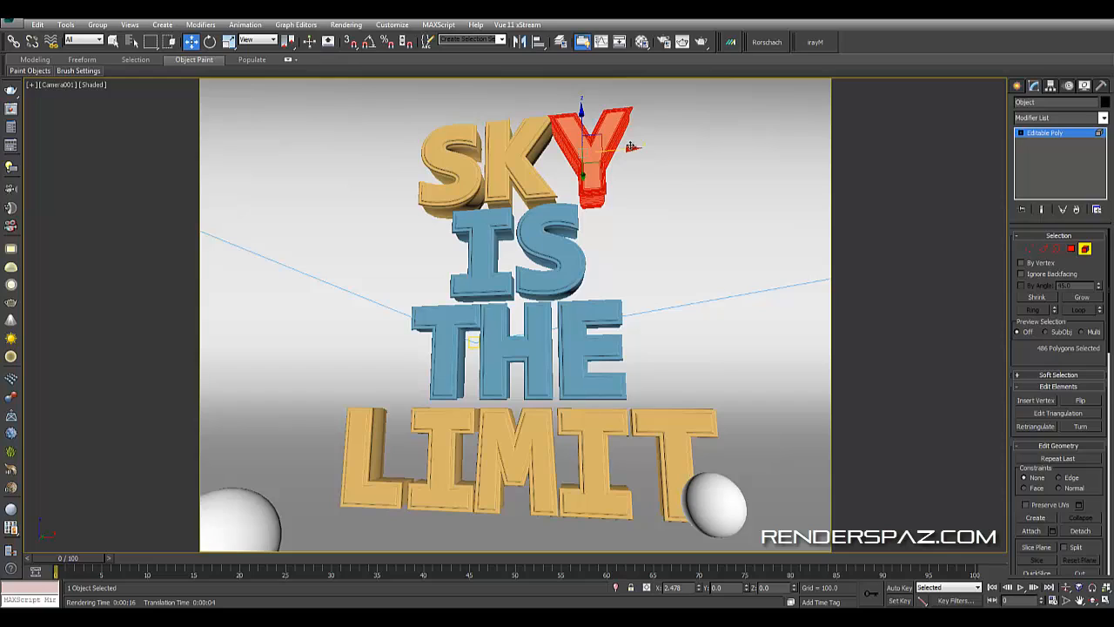
click(662, 165)
click(513, 159)
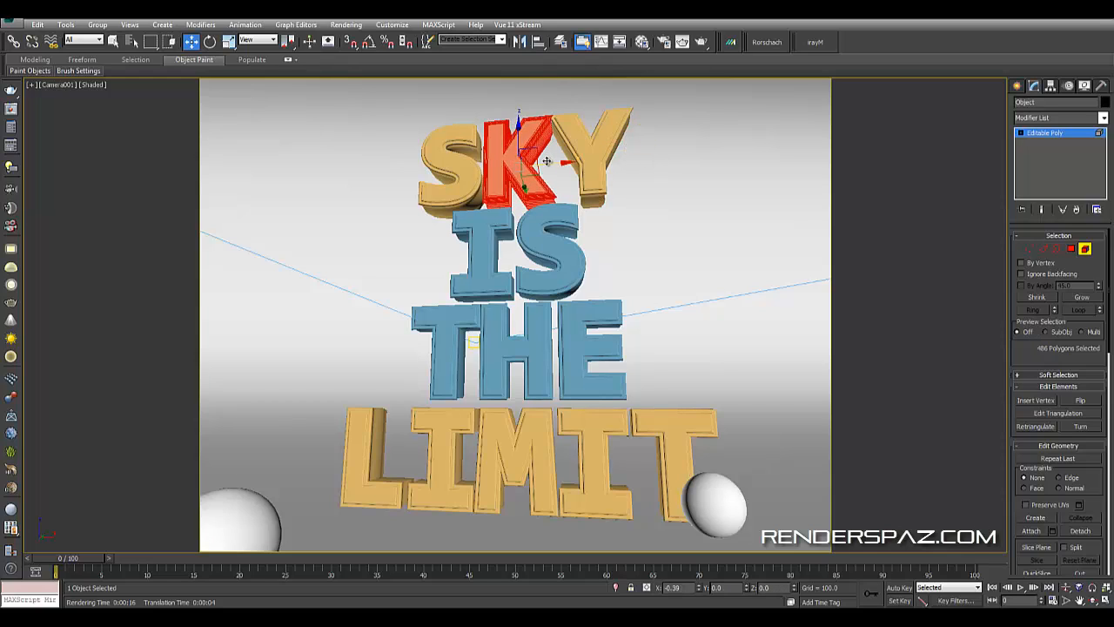
click(687, 241)
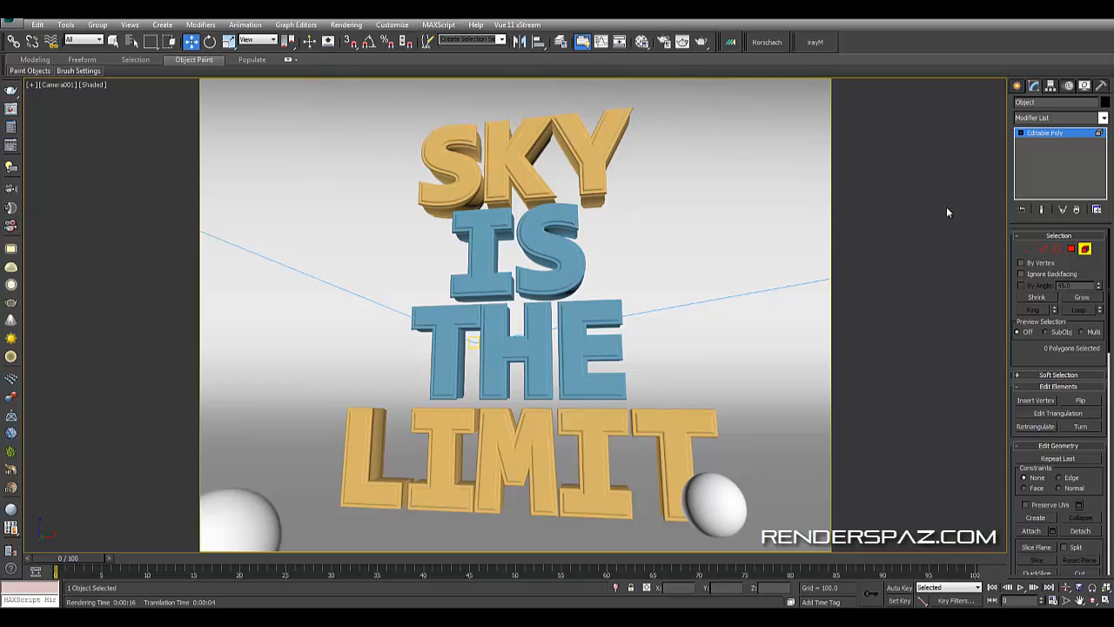
click(346, 26)
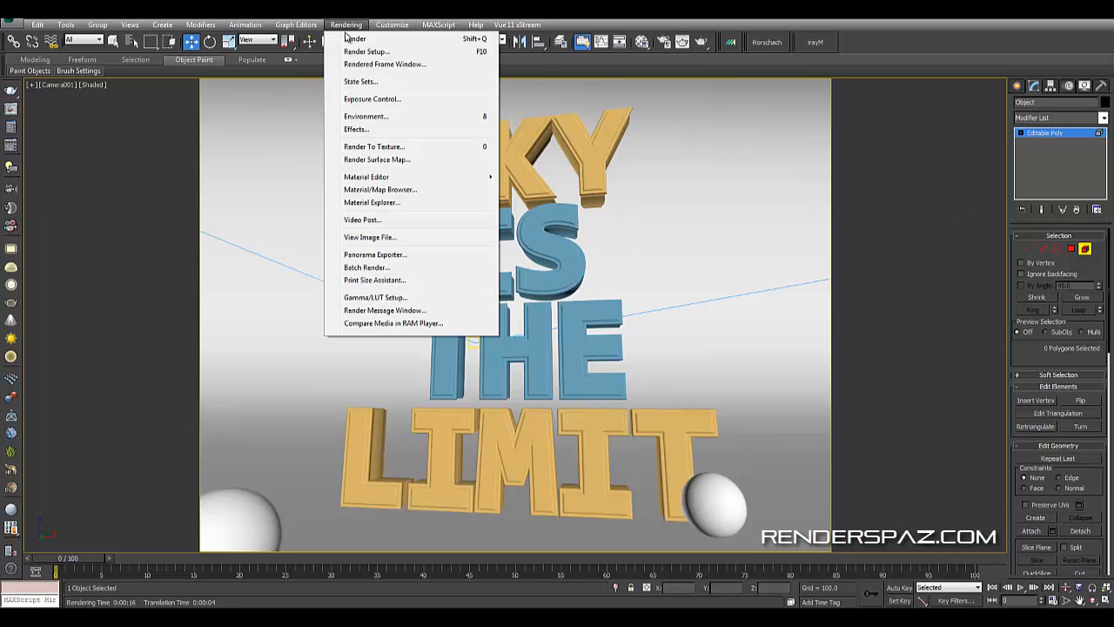
click(351, 38)
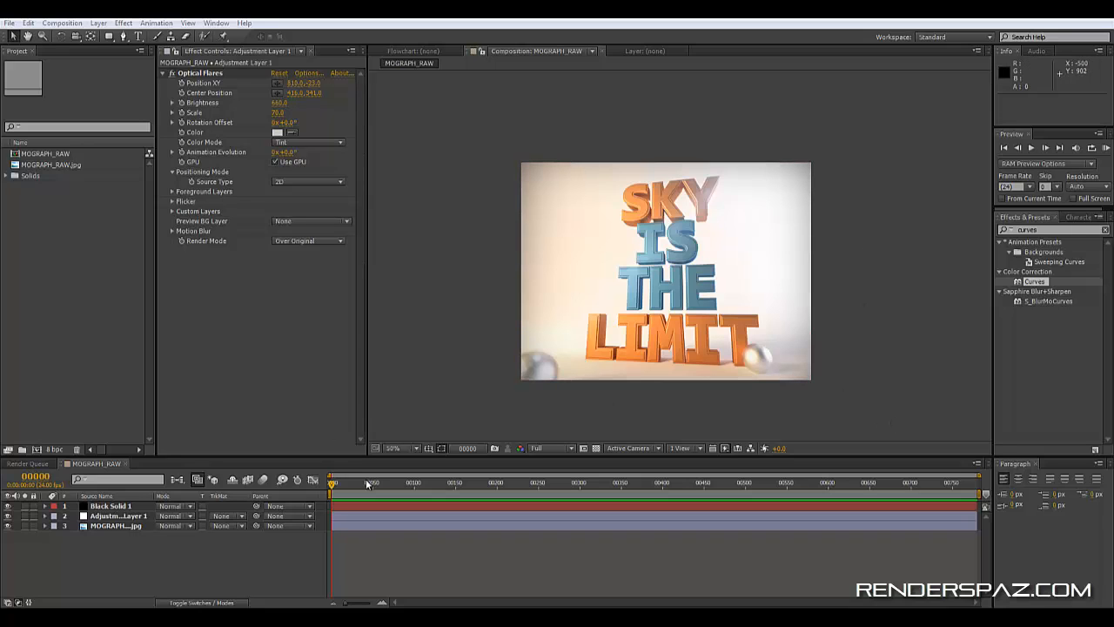
- In After Effects, select the Black Solid 1 layer to examine its vignette mask over the image, and deselect it
click(110, 506)
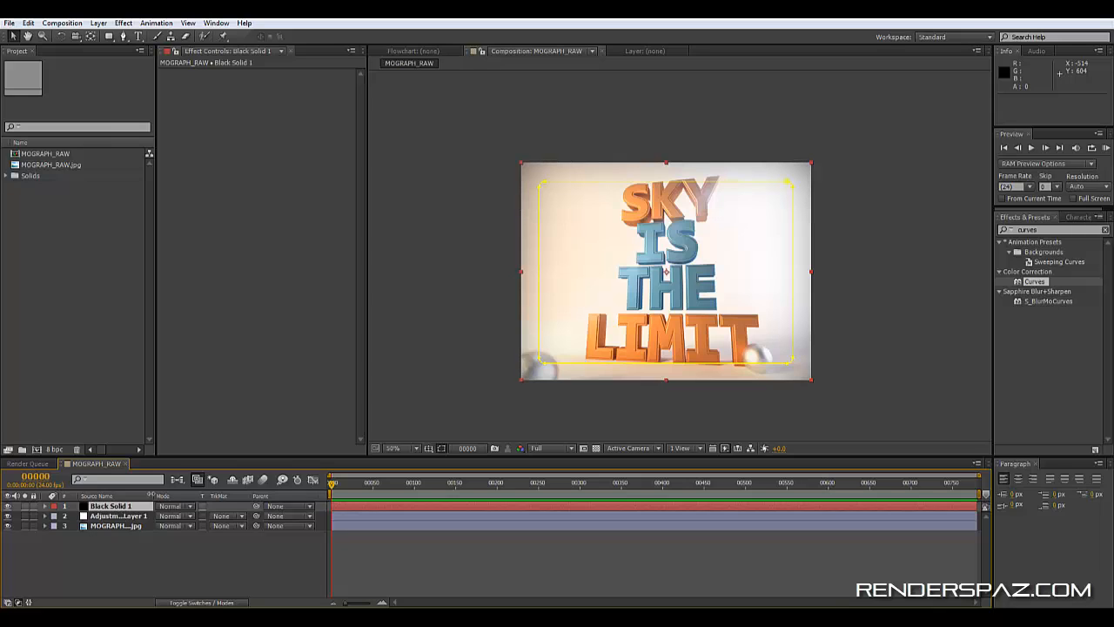
click(113, 550)
click(113, 506)
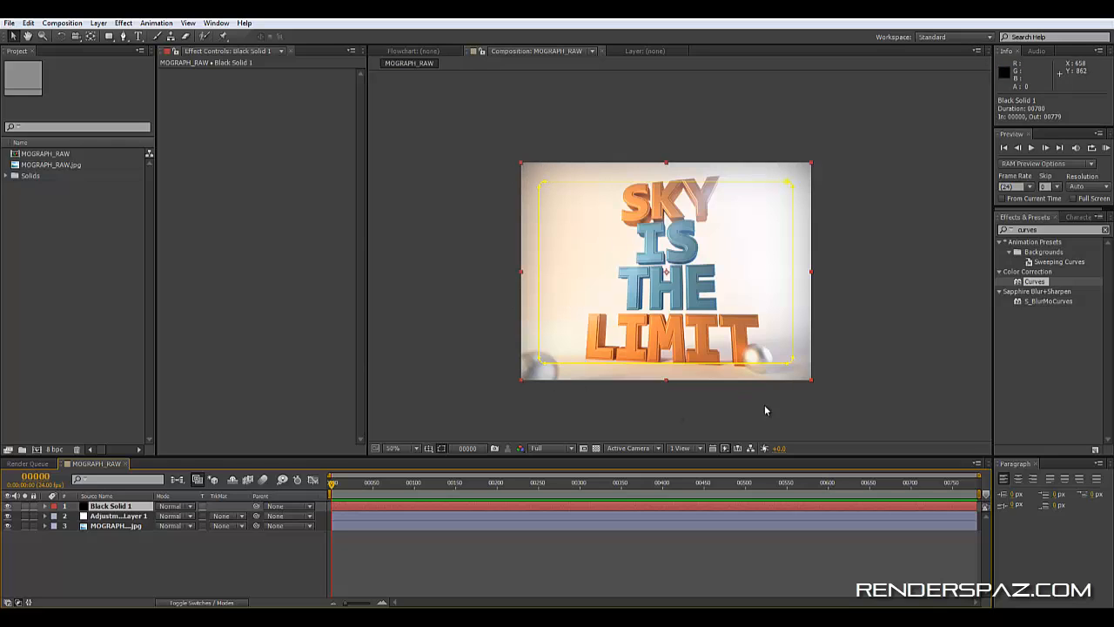
click(122, 536)
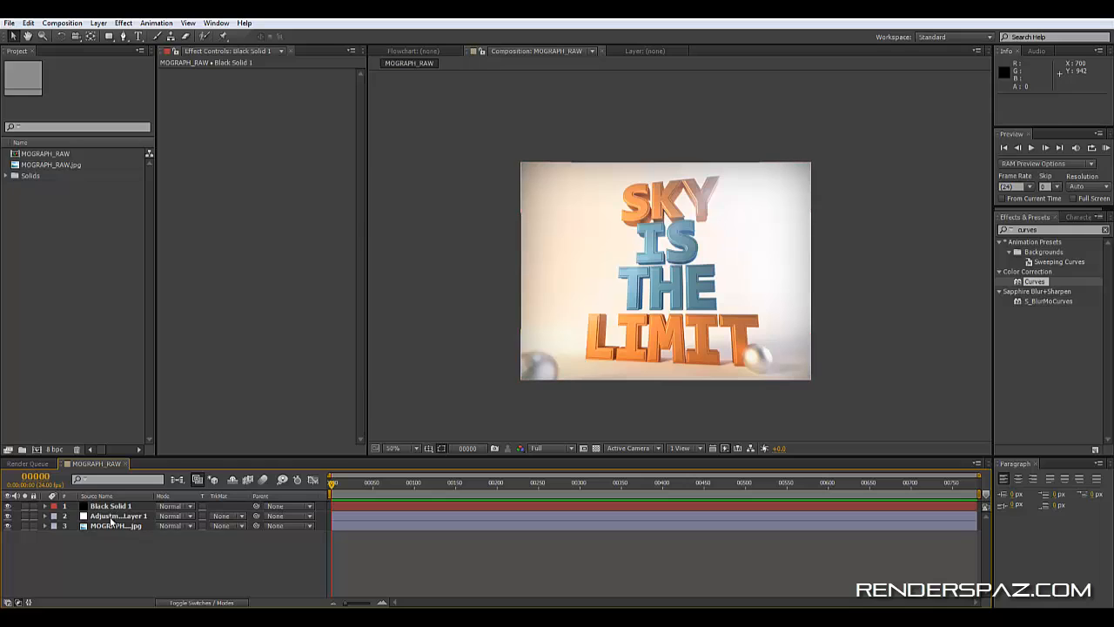
- Select Adjustment Layer 1 and toggle its Optical Flares effect off and on to compare the image
click(118, 515)
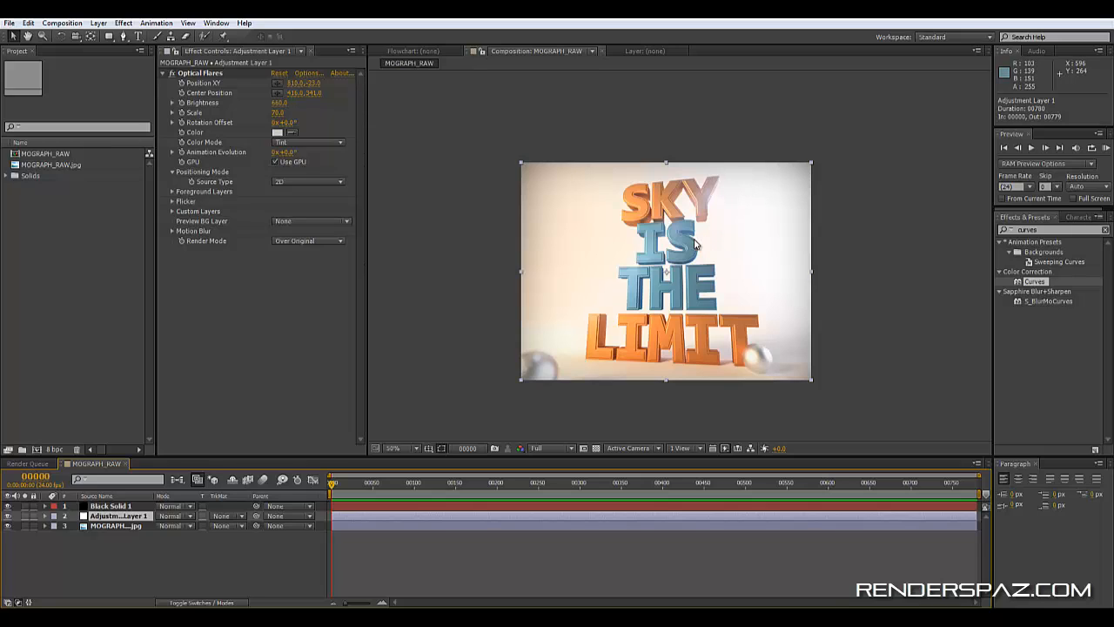
click(172, 72)
click(171, 72)
click(171, 71)
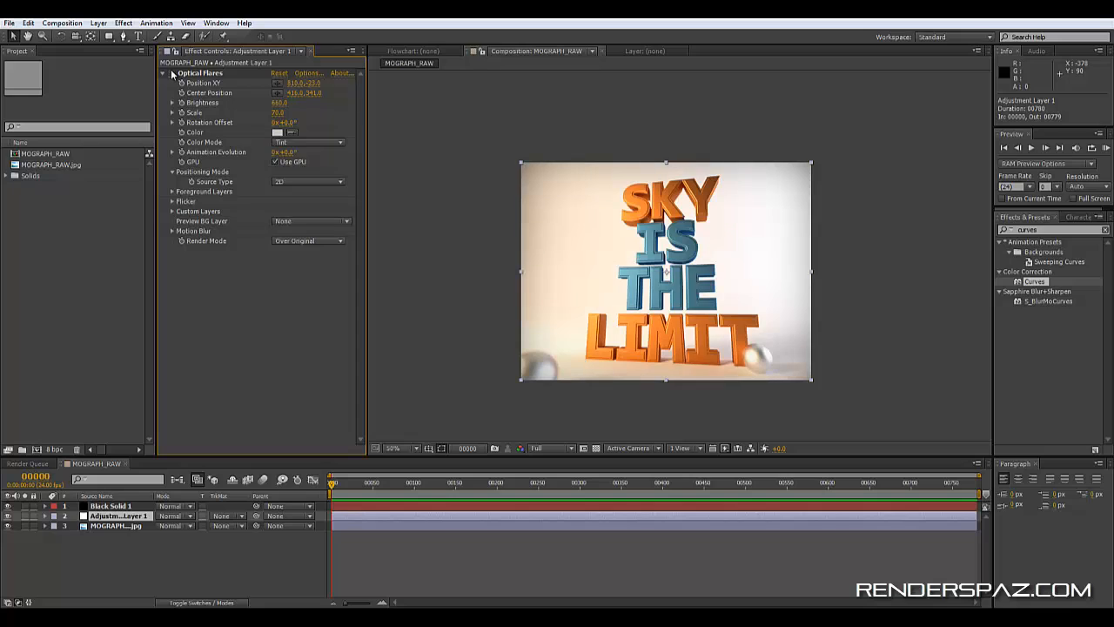
click(172, 71)
click(173, 75)
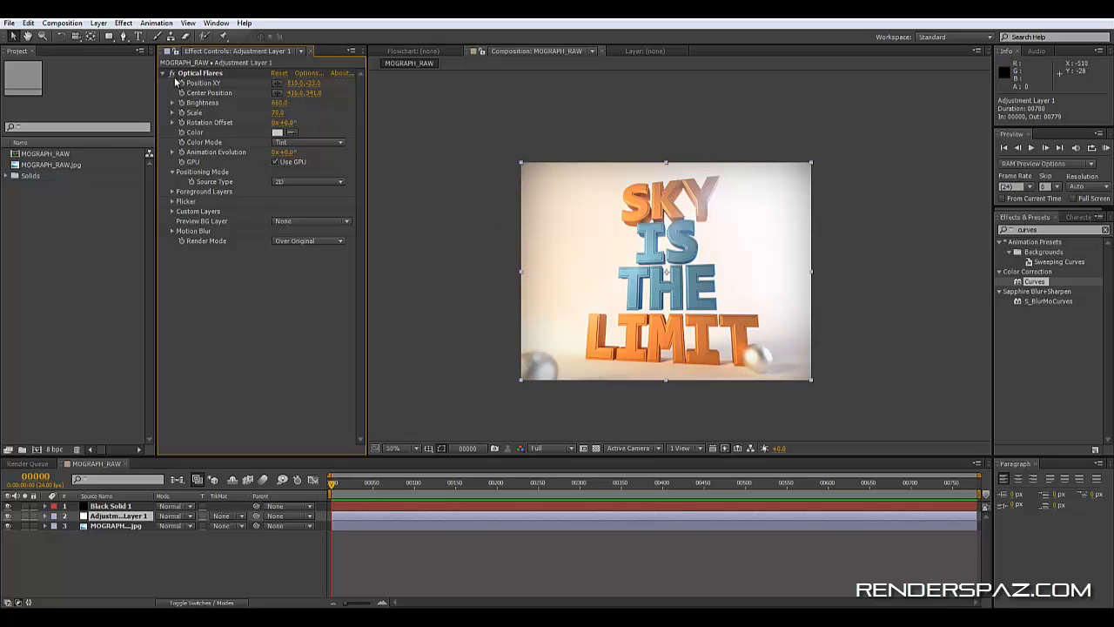